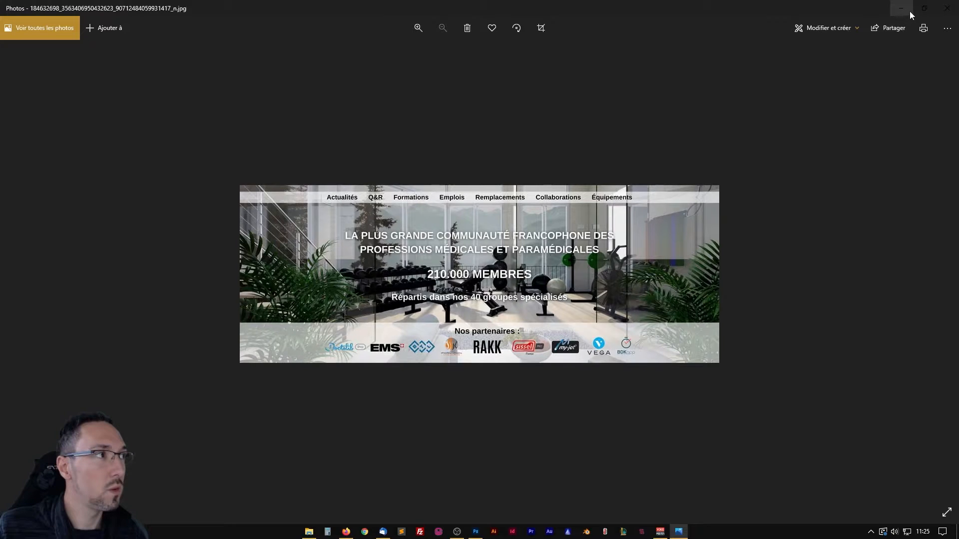
Switch from the photo viewer to Photoshop and open the settings for a new document.
left_click_drag(852, 12, 135, 0)
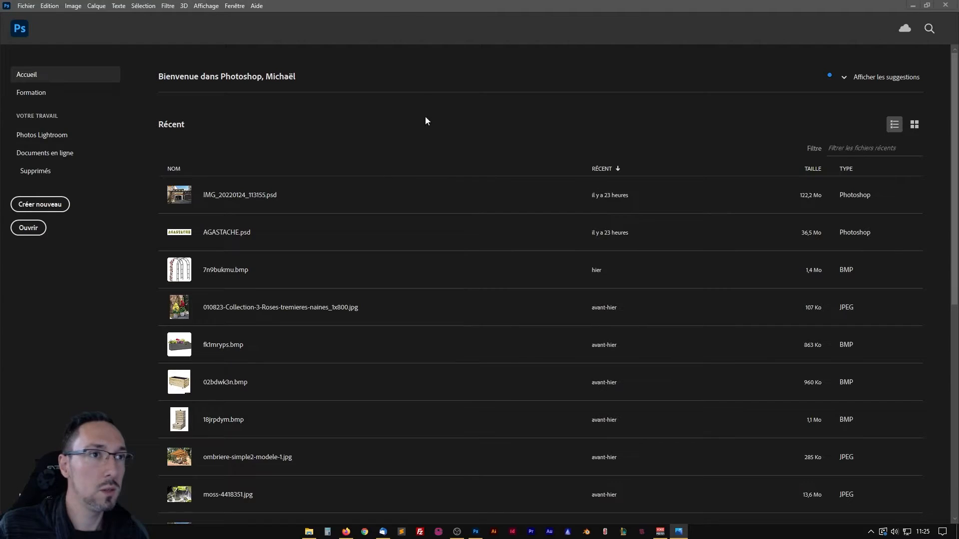
left_click(442, 8)
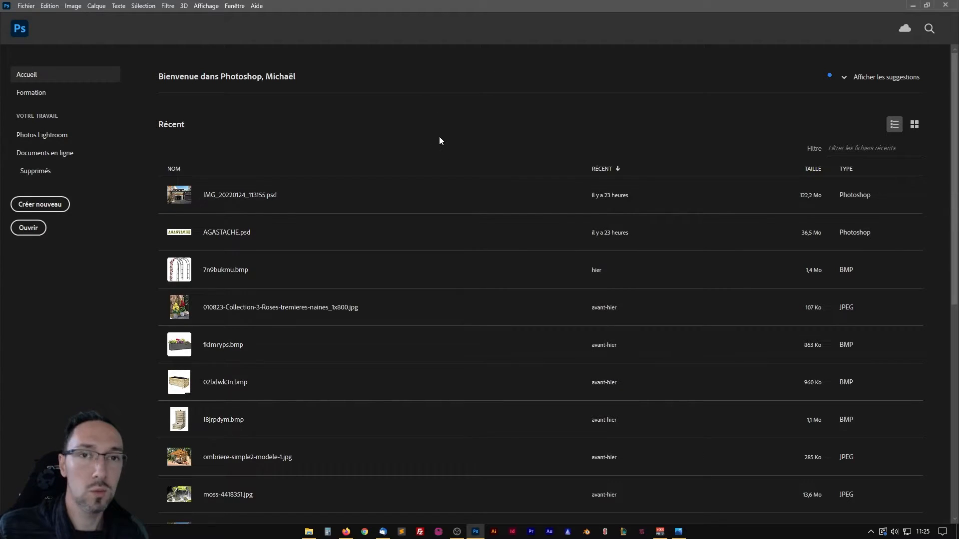
key("ctrl+n")
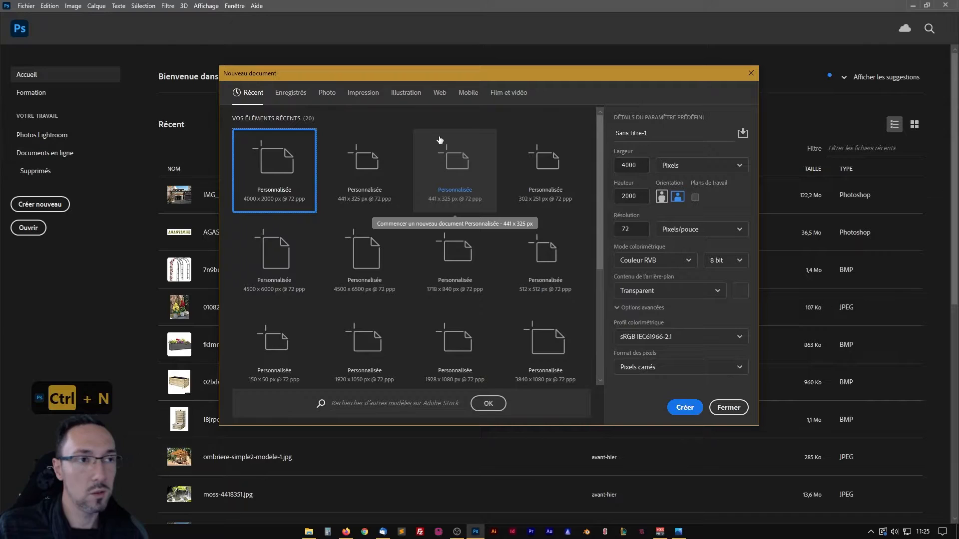
left_click_drag(457, 71, 453, 67)
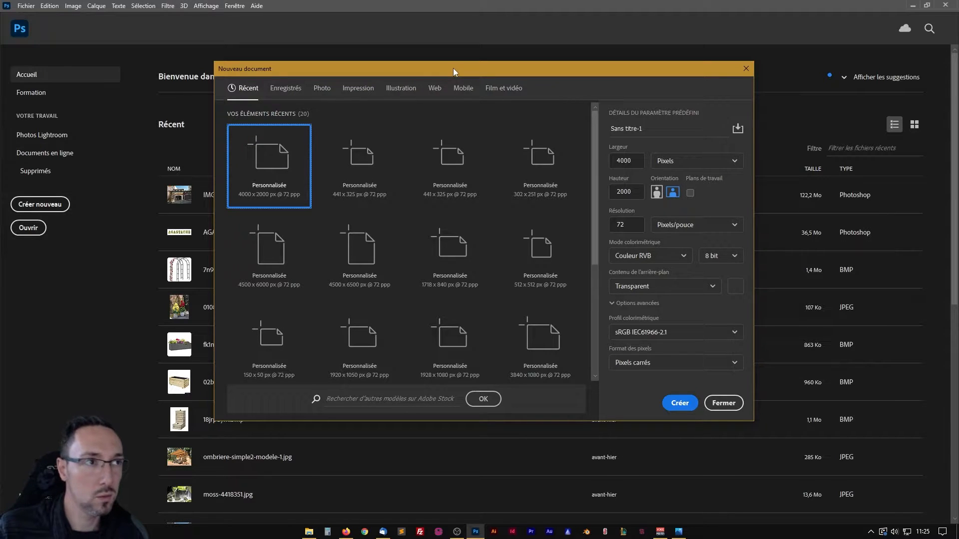
left_click_drag(450, 67, 435, 61)
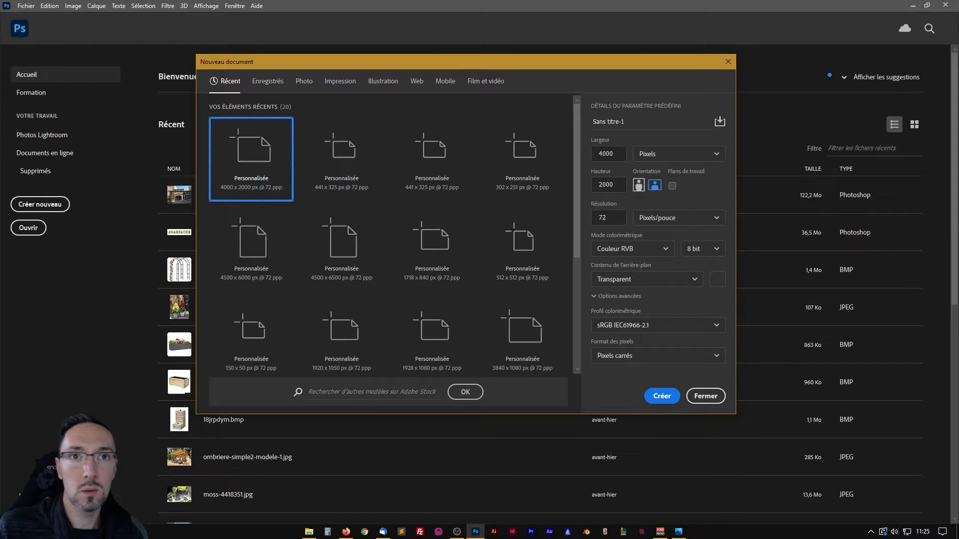
key("alt+Tab")
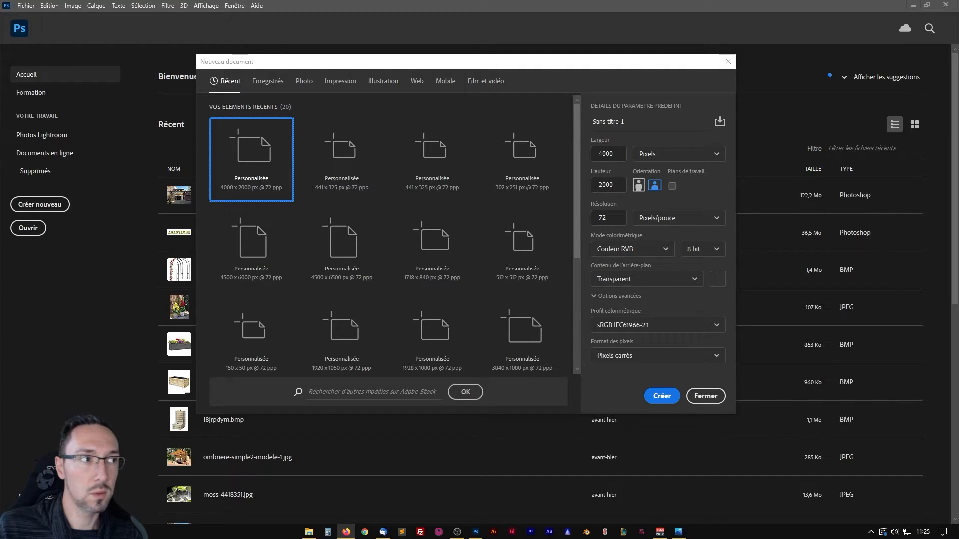
key("alt+Tab")
Set the new document's width to 820 pixels and its height to 428 pixels.
left_click_drag(613, 154, 604, 154)
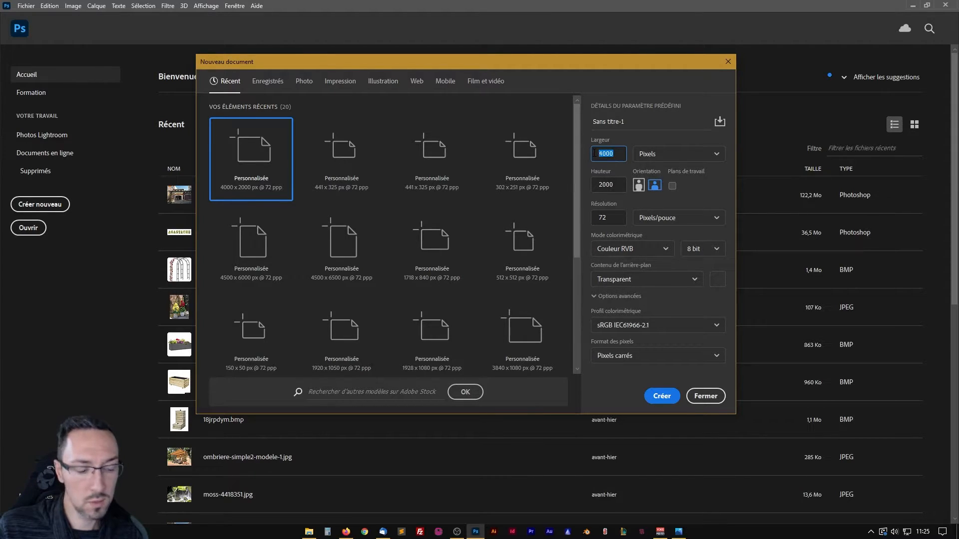
type("8")
key("Tab")
key("Tab")
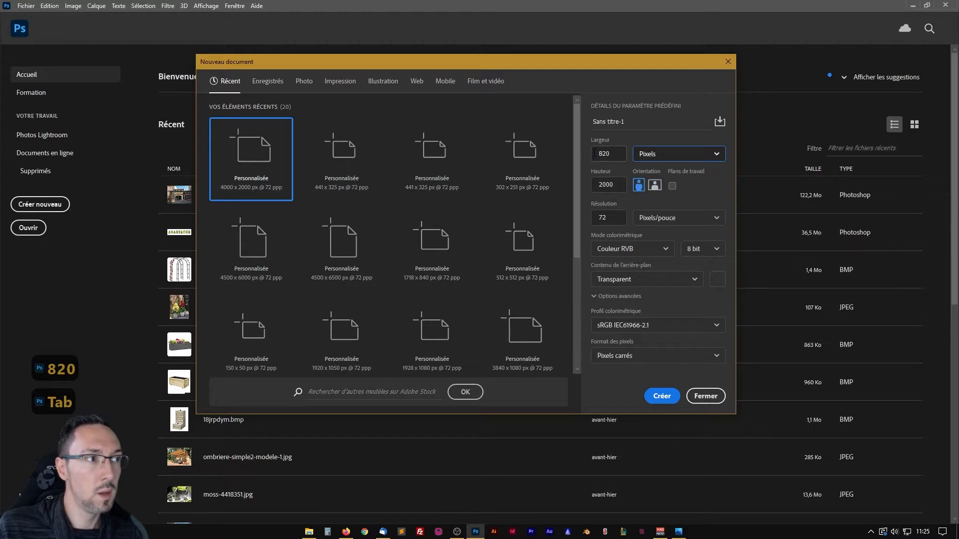
type("428")
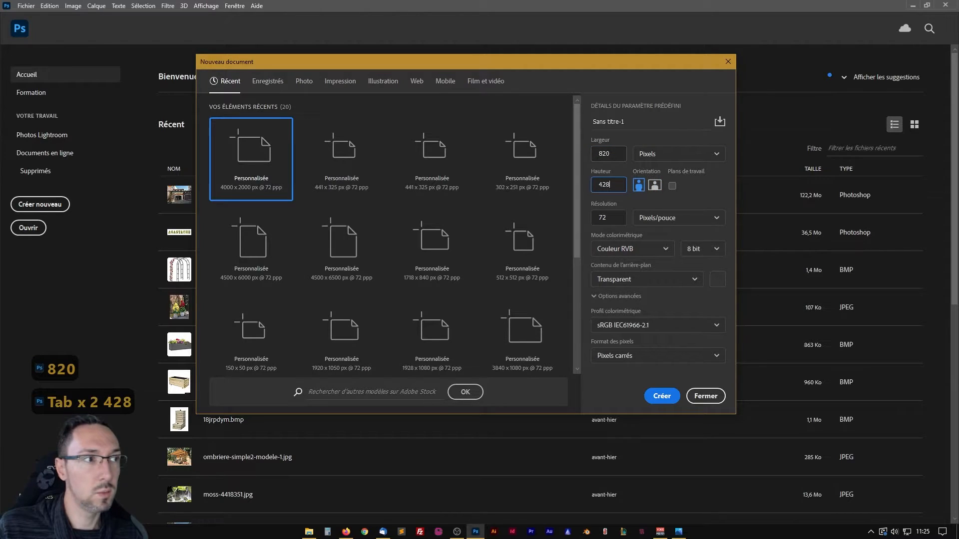
Double the new document's dimensions by multiplying width and height by 2, giving 1640 × 856 pixels.
left_click(619, 154)
type("*")
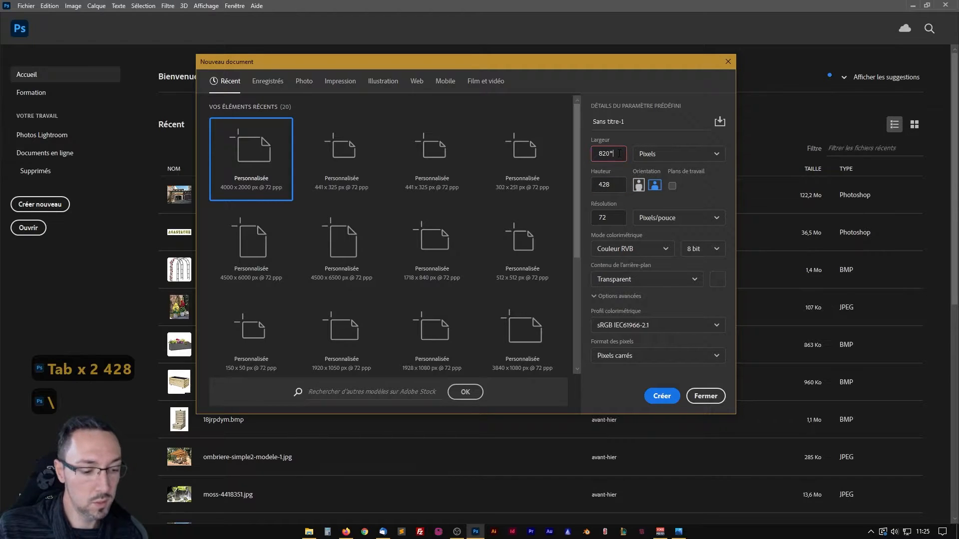
type("2")
left_click(616, 184)
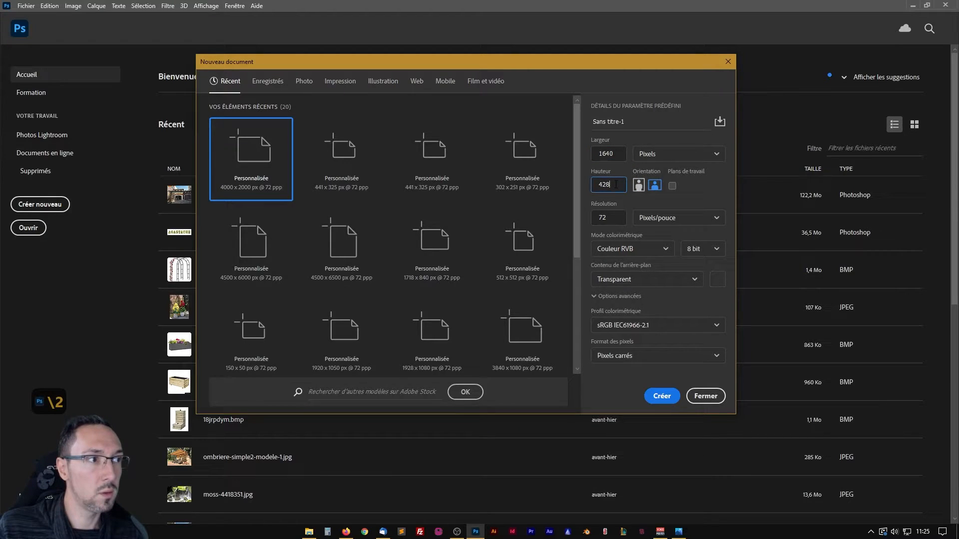
type("*")
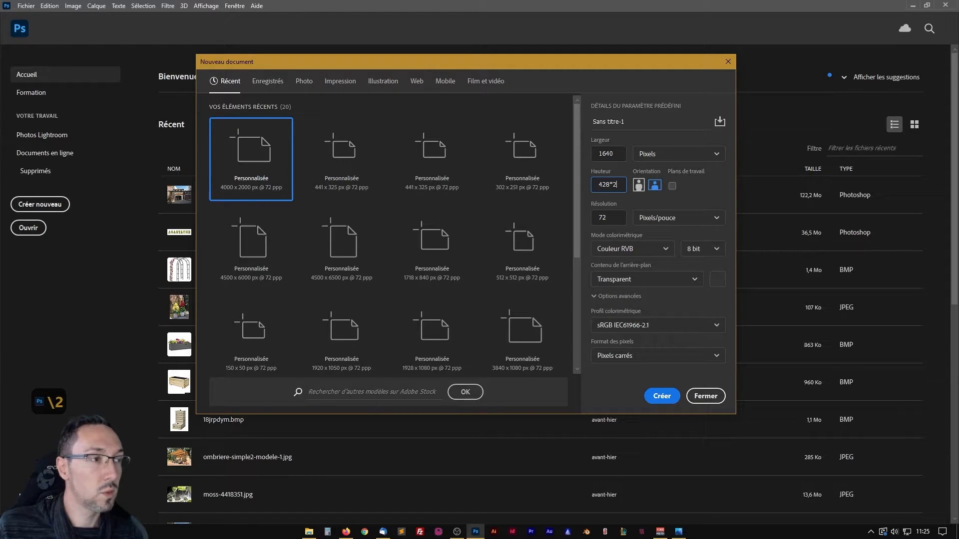
left_click(618, 155)
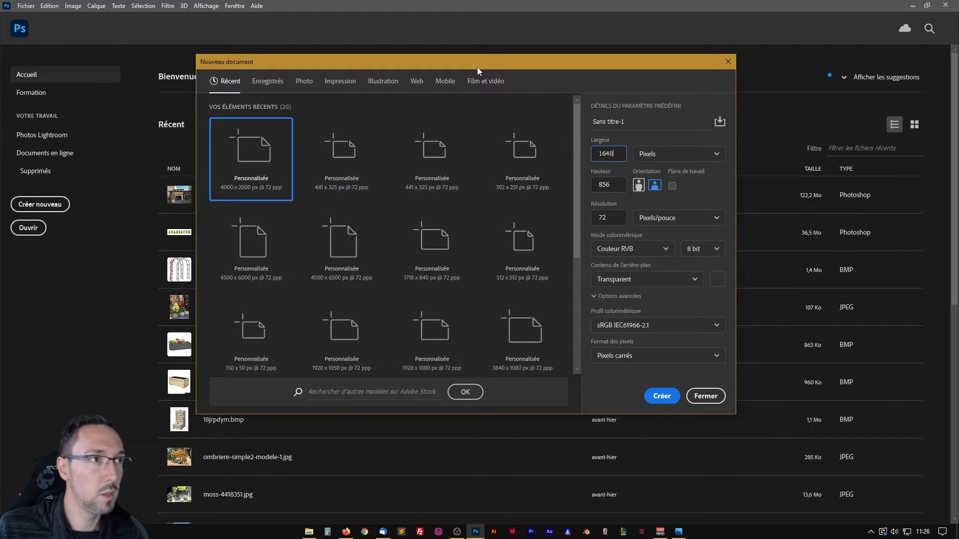
Review the colour mode choices, keep Couleur RVB, and create the document with a transparent background at 72 pixels per inch.
left_click_drag(477, 67, 460, 54)
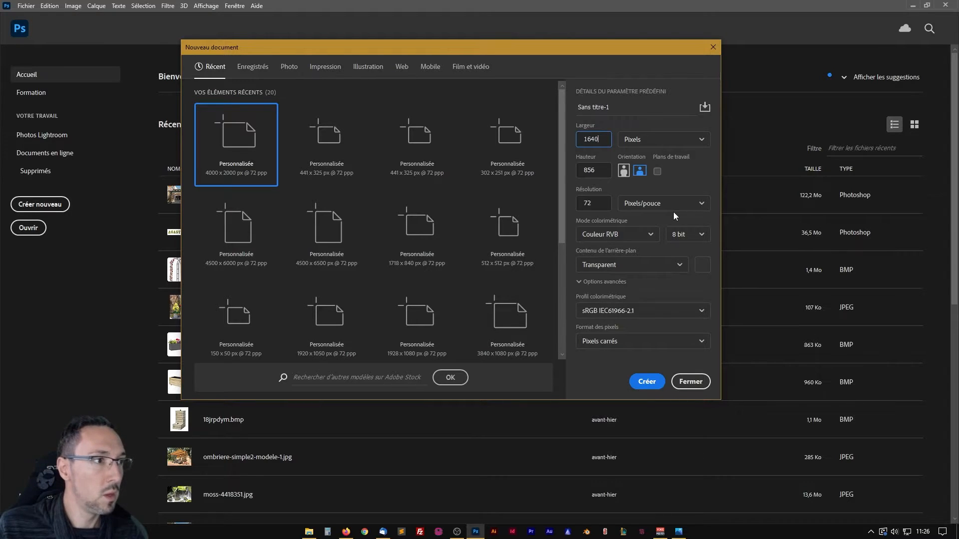
left_click(640, 238)
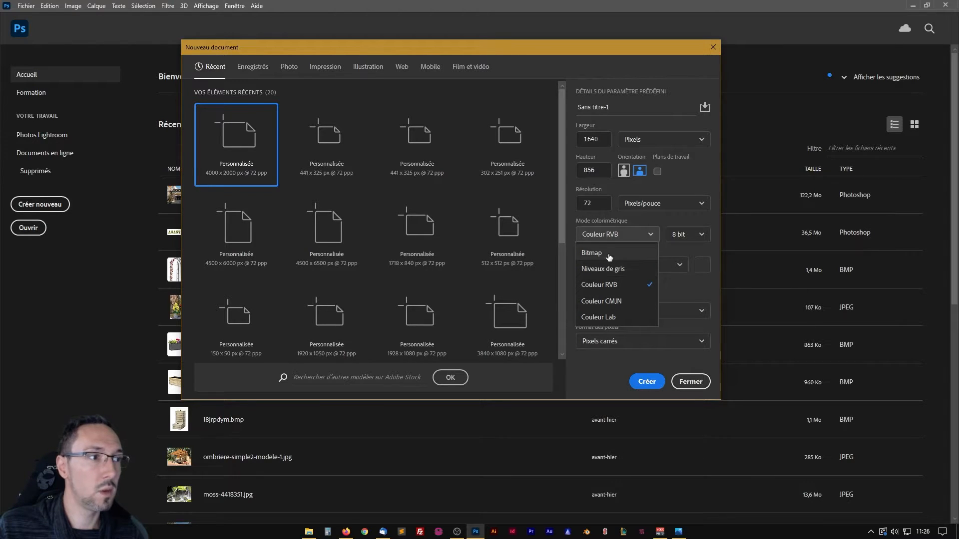
left_click(651, 235)
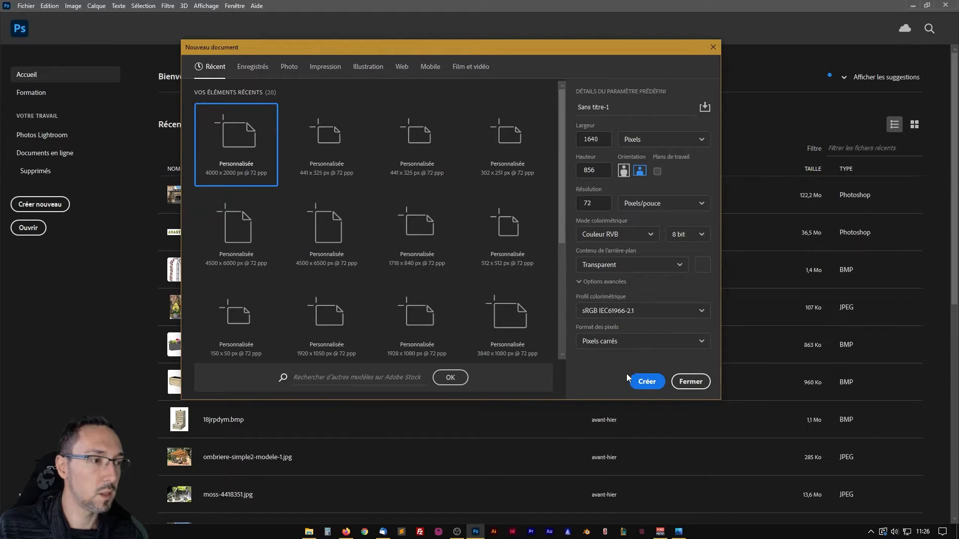
left_click(651, 383)
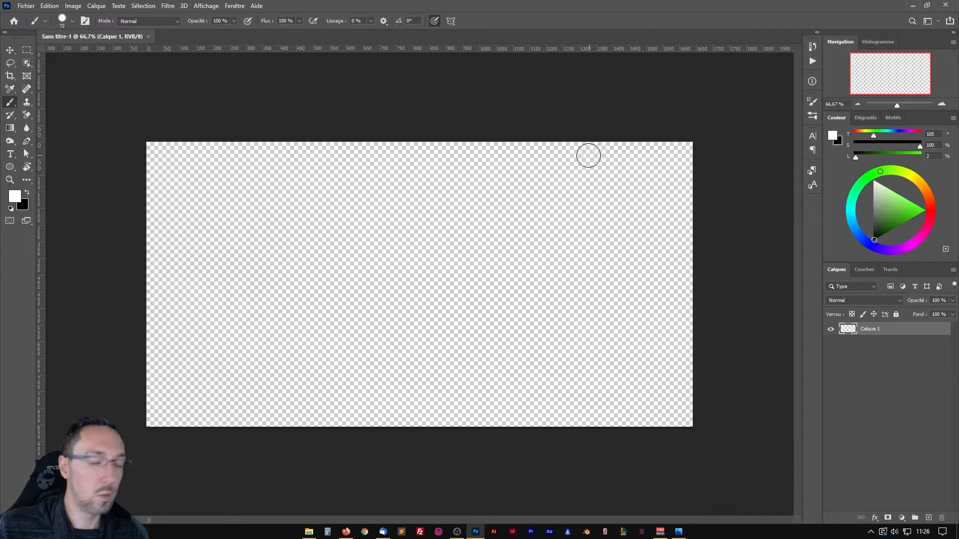
Paint a black zigzag brush stroke across the empty canvas and undo it.
key("x")
mouse_move(390, 192)
left_mouse_down()
mouse_move(313, 217)
mouse_move(406, 374)
left_mouse_up()
left_click_drag(475, 391, 499, 394)
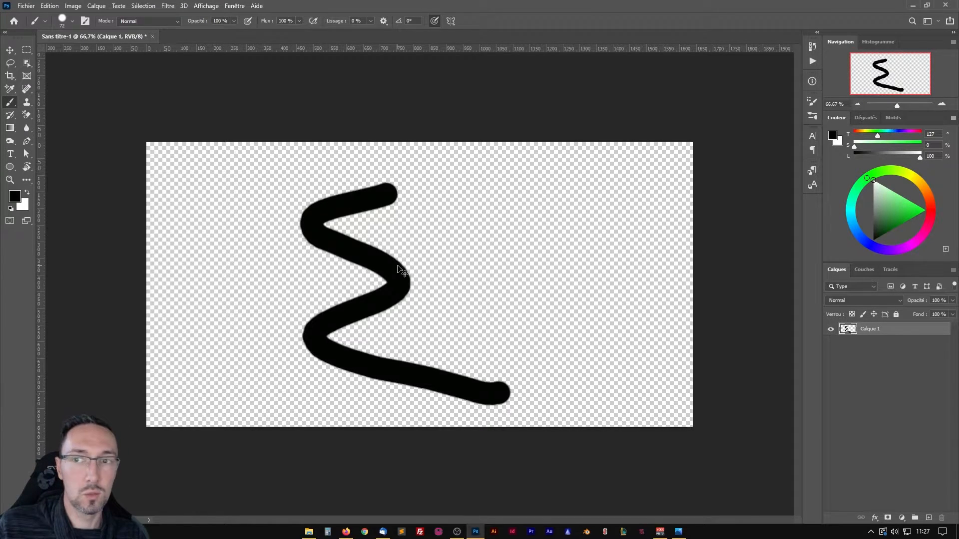
key("ctrl+z")
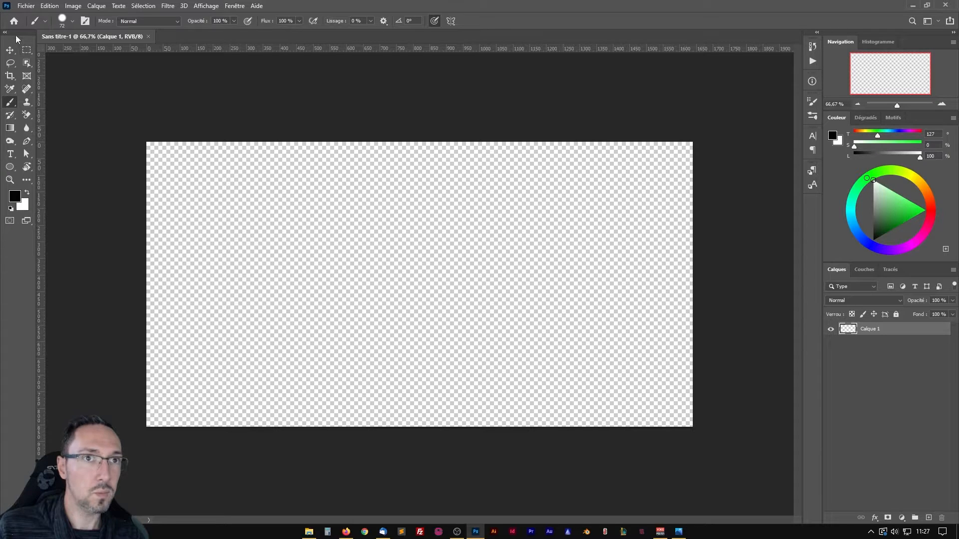
Collapse the toolbox to a single column and restore its two-column layout.
mouse_move(16, 35)
left_mouse_down()
mouse_move(47, 68)
mouse_move(318, 99)
mouse_move(5, 46)
left_mouse_up()
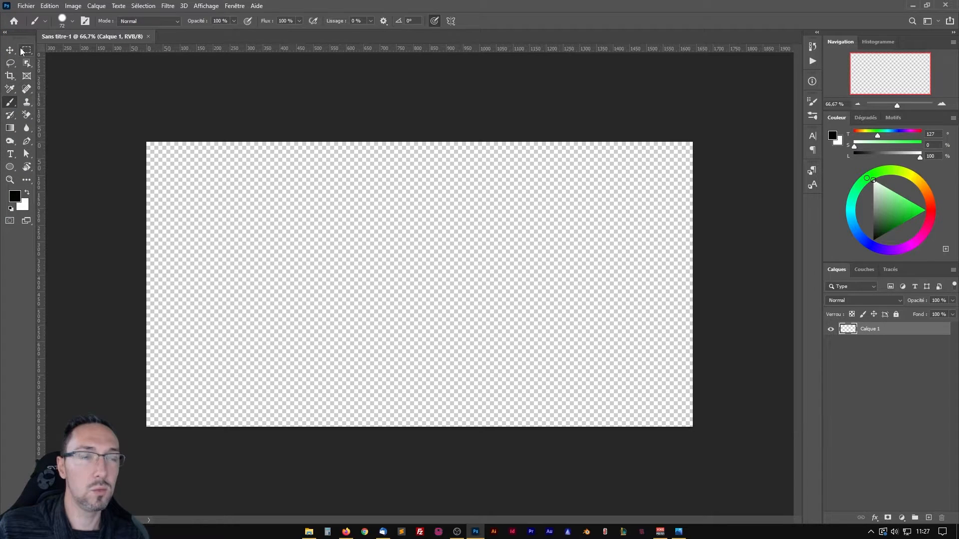
left_click(5, 33)
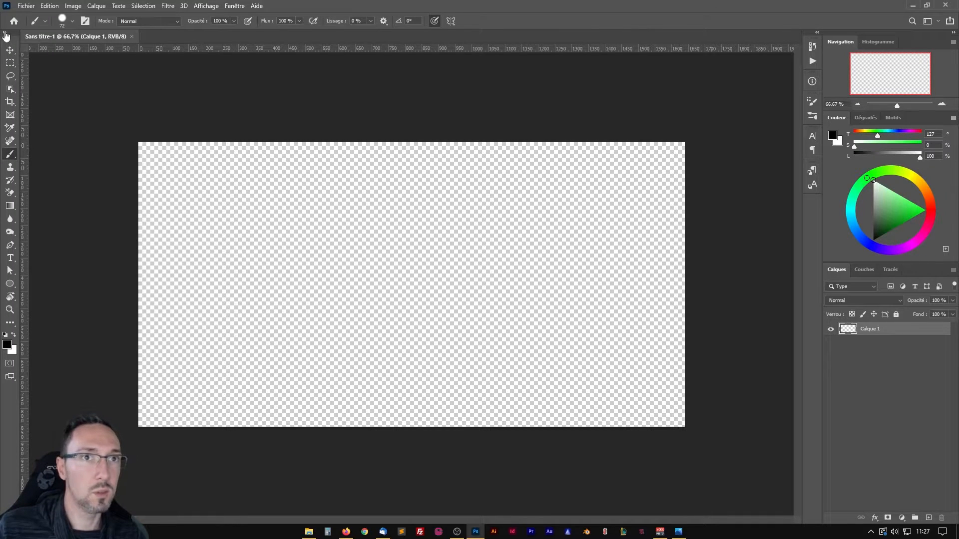
left_click(5, 33)
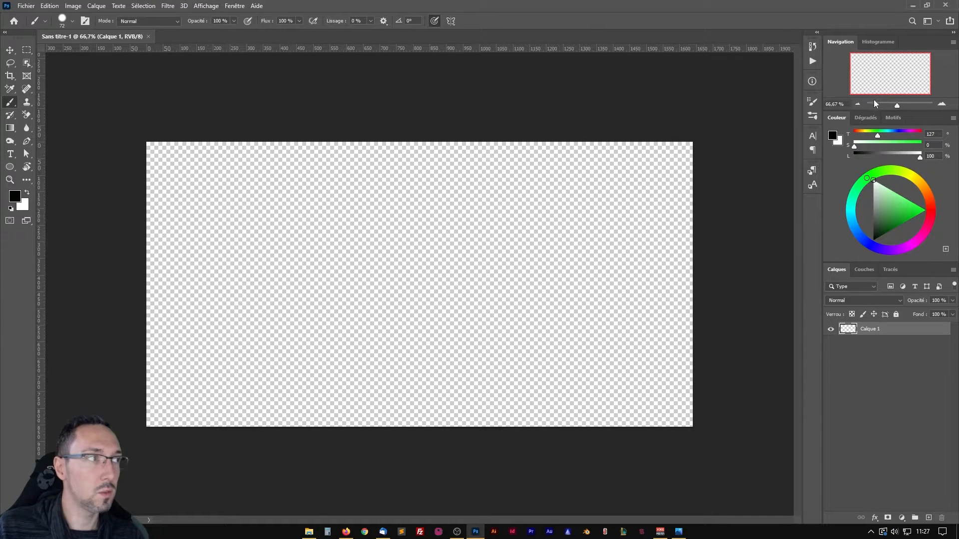
Enlarge the Navigation panel's height and display the Dégradés presets.
left_click_drag(873, 114, 870, 136)
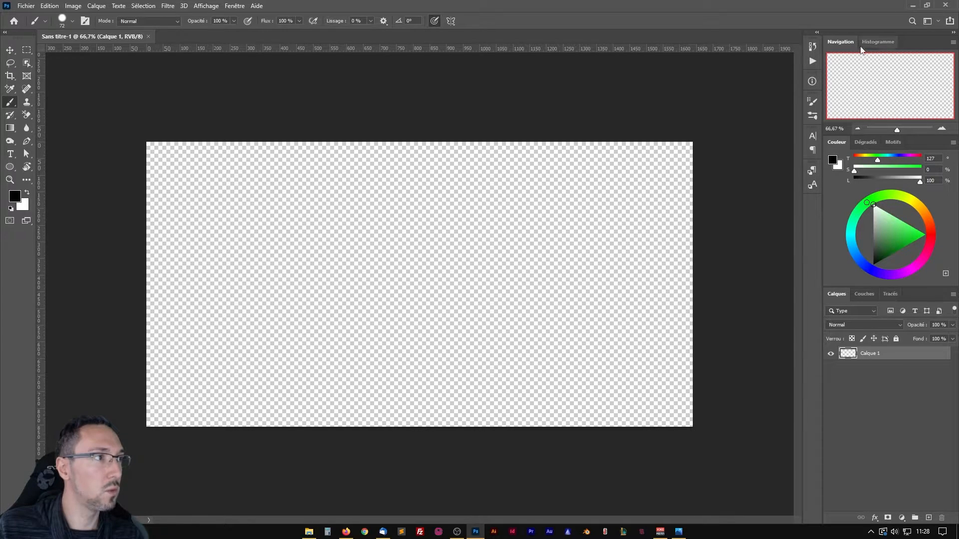
left_click(865, 142)
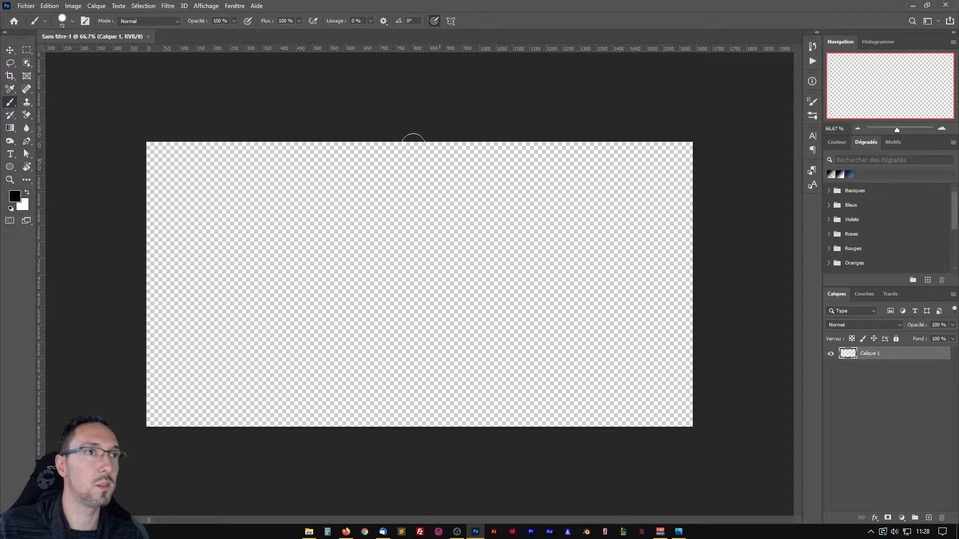
Dock the Nuancier panel in the colour group between Couleur and Dégradés, and bring Couleur back to the front.
left_click(241, 8)
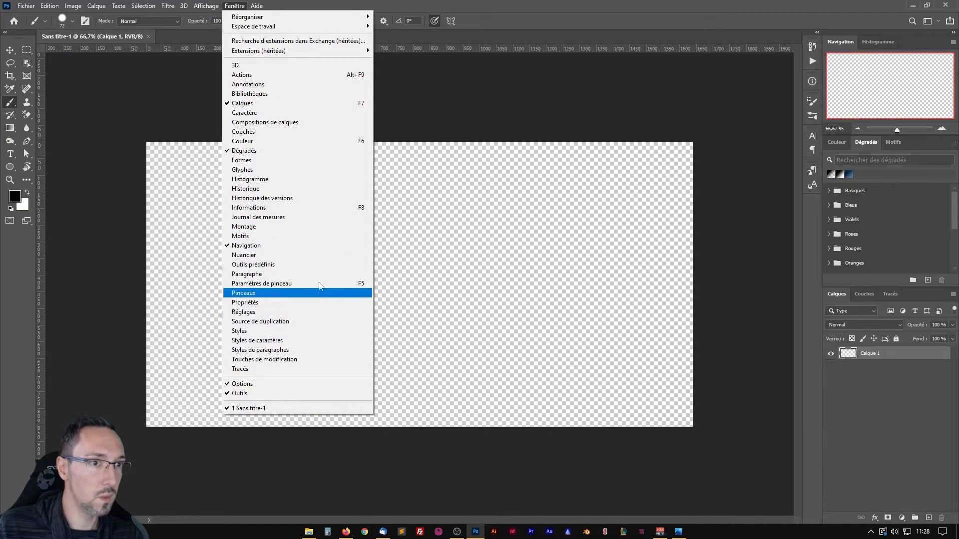
left_click(272, 255)
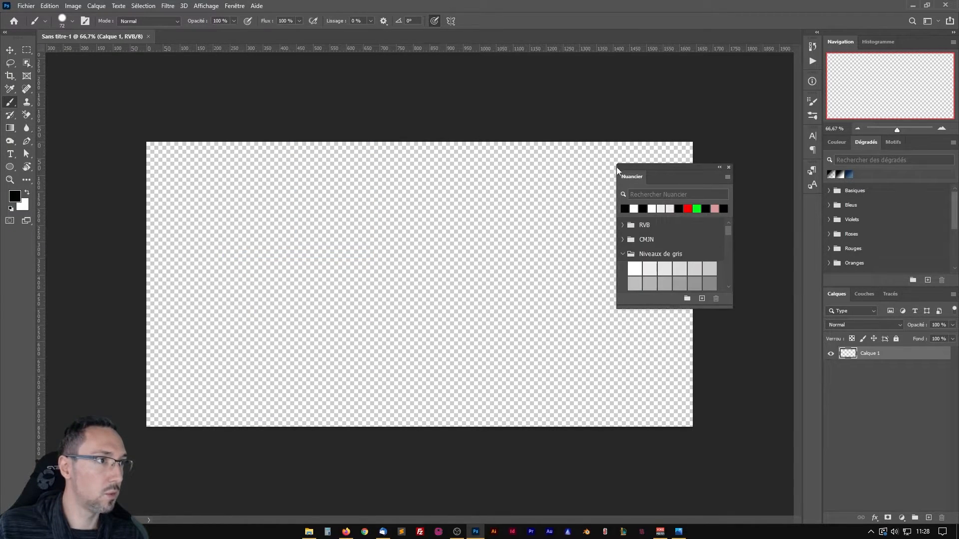
left_click_drag(630, 179, 843, 150)
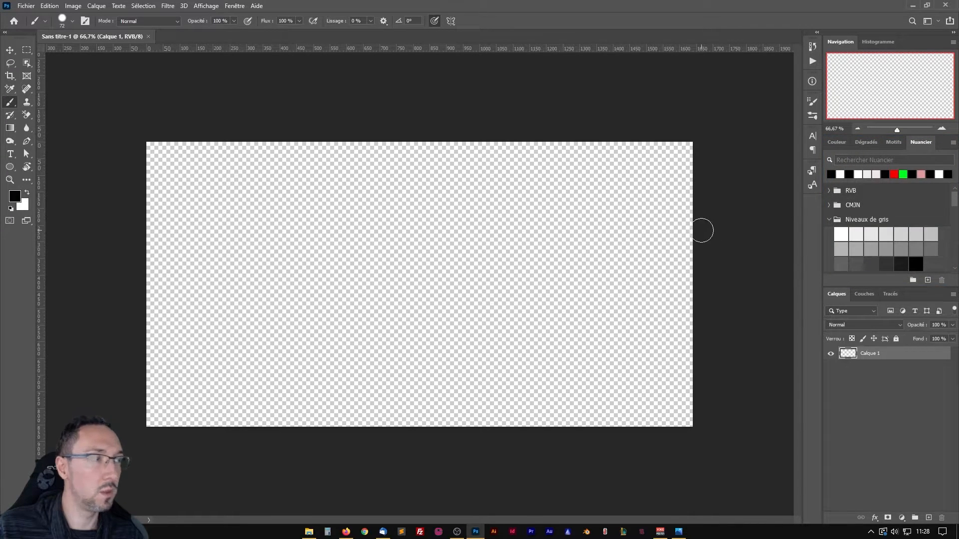
left_click_drag(915, 143, 866, 143)
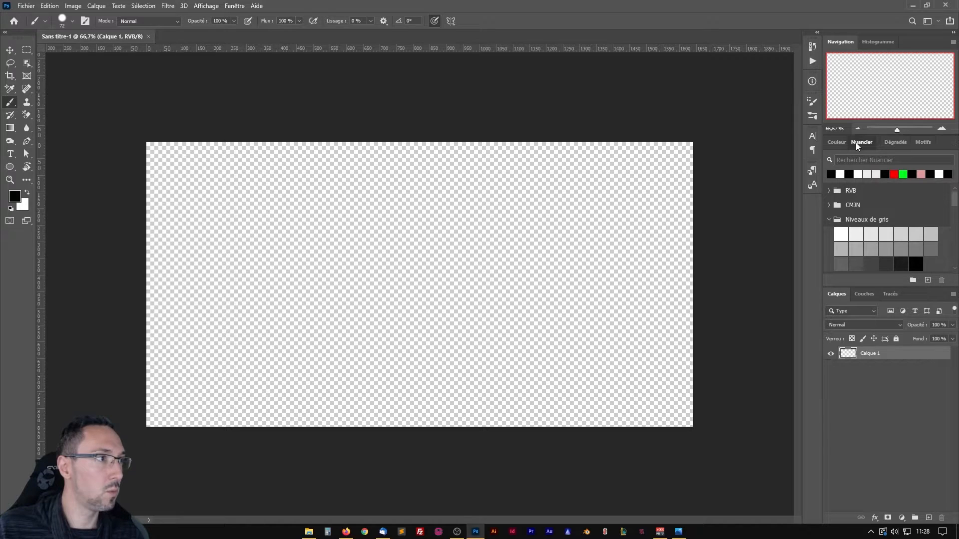
left_click(837, 142)
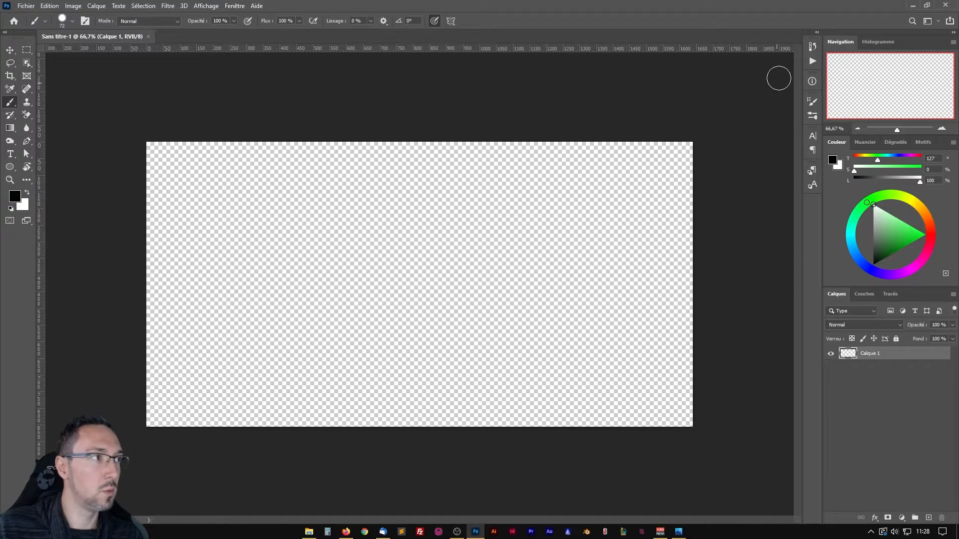
Expand the icon-only panel dock to view Historique and Informations, and collapse it back to icons.
left_click(816, 33)
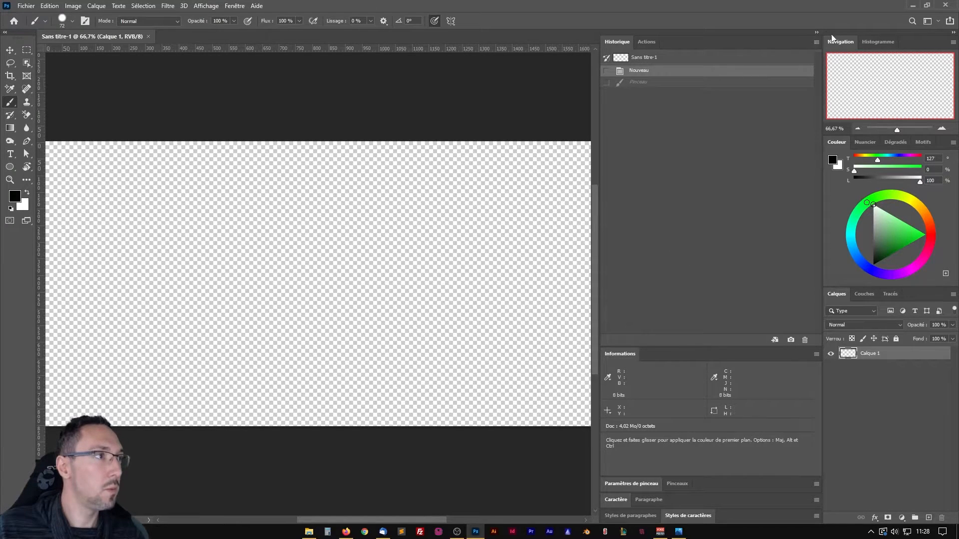
left_click(816, 33)
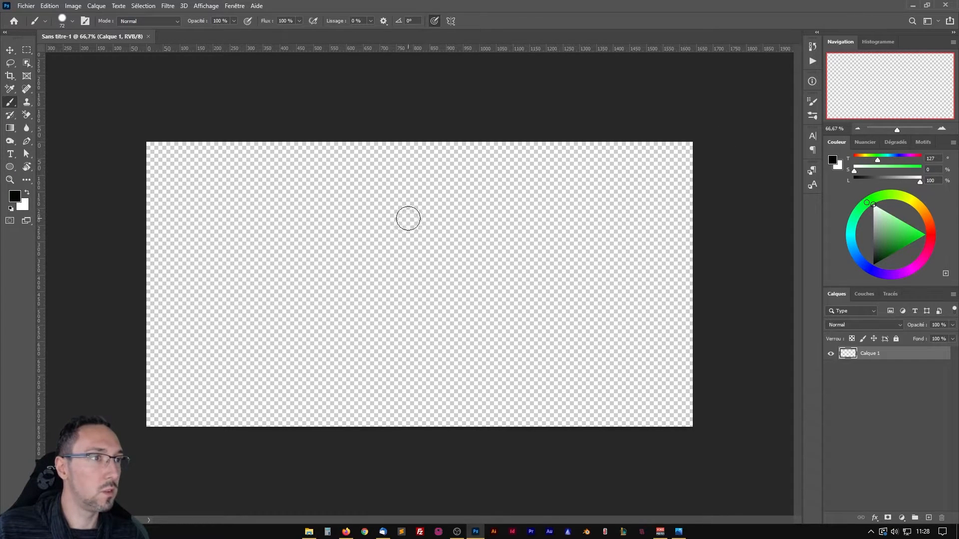
Paint a black test stroke mid-canvas, inspect it enlarged using the Navigation preview, and undo it.
mouse_move(407, 217)
left_mouse_down()
mouse_move(432, 269)
mouse_move(373, 328)
left_mouse_up()
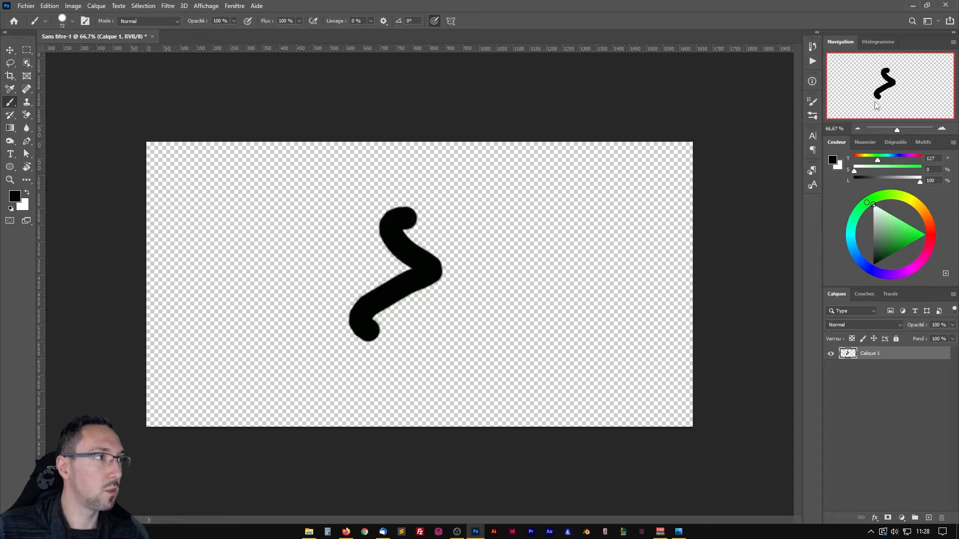
scroll(353, 246, "up", 3)
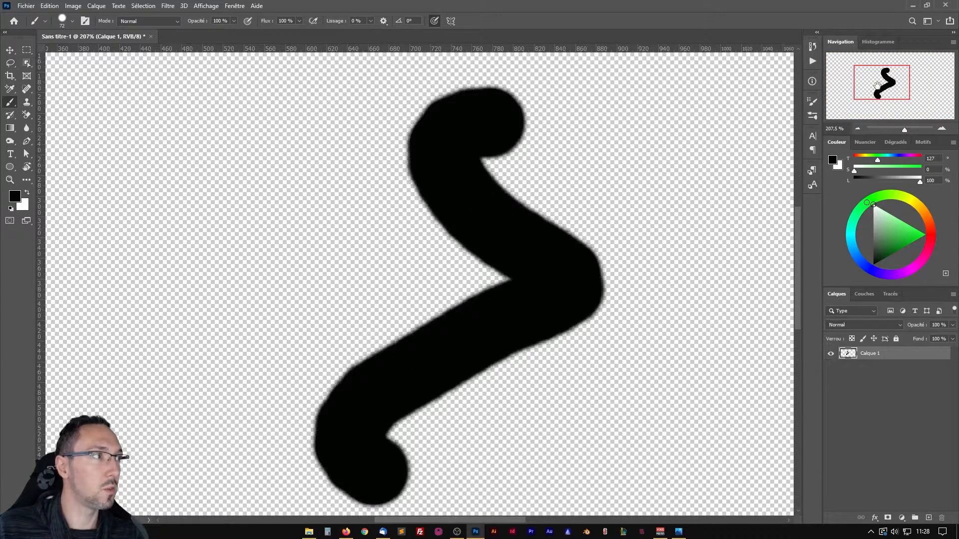
mouse_move(877, 85)
left_mouse_down()
mouse_move(912, 80)
mouse_move(878, 61)
mouse_move(892, 62)
mouse_move(871, 60)
mouse_move(884, 60)
left_mouse_up()
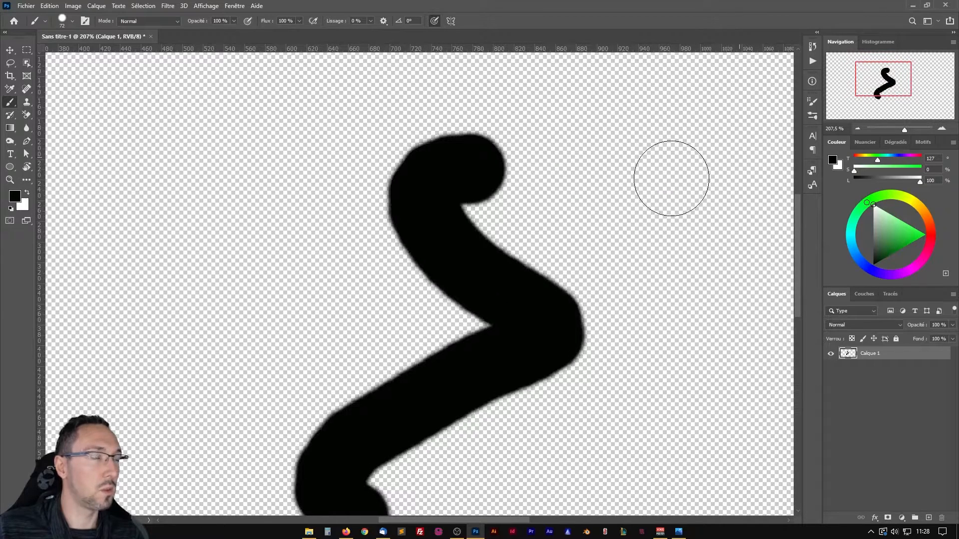
key("ctrl+z")
key("ctrl+z")
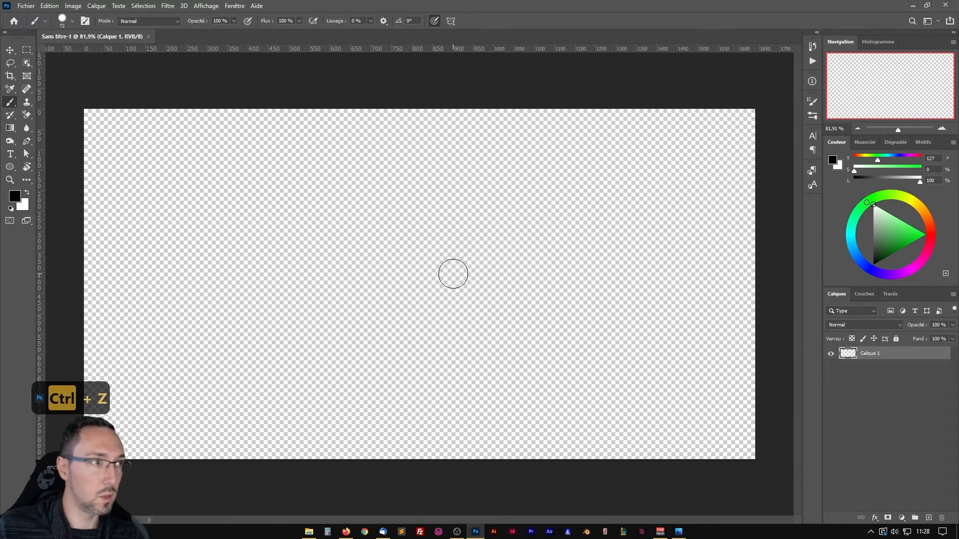
Browse the Sources folder and place pexels-shotpot-4046704.jpg into the banner document.
key("space")
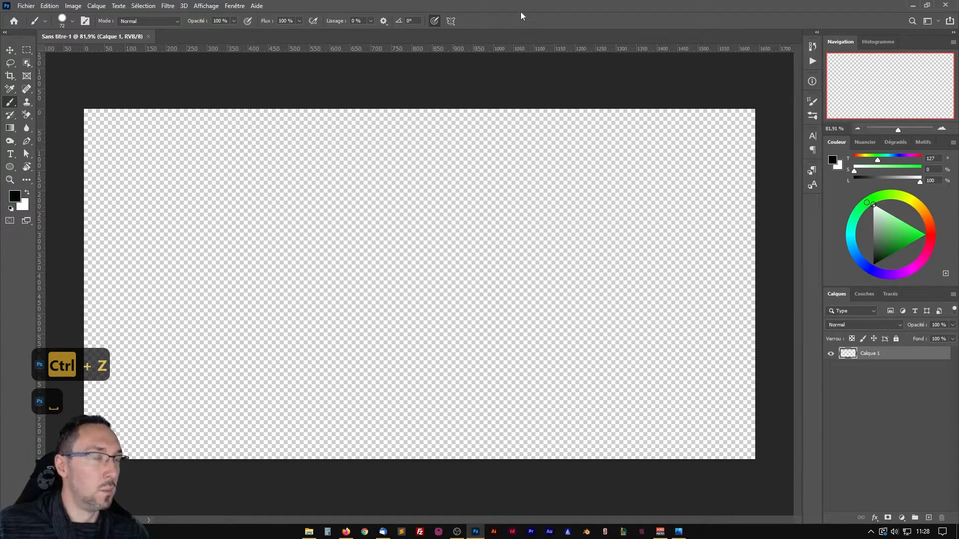
scroll(401, 256, "down", 1)
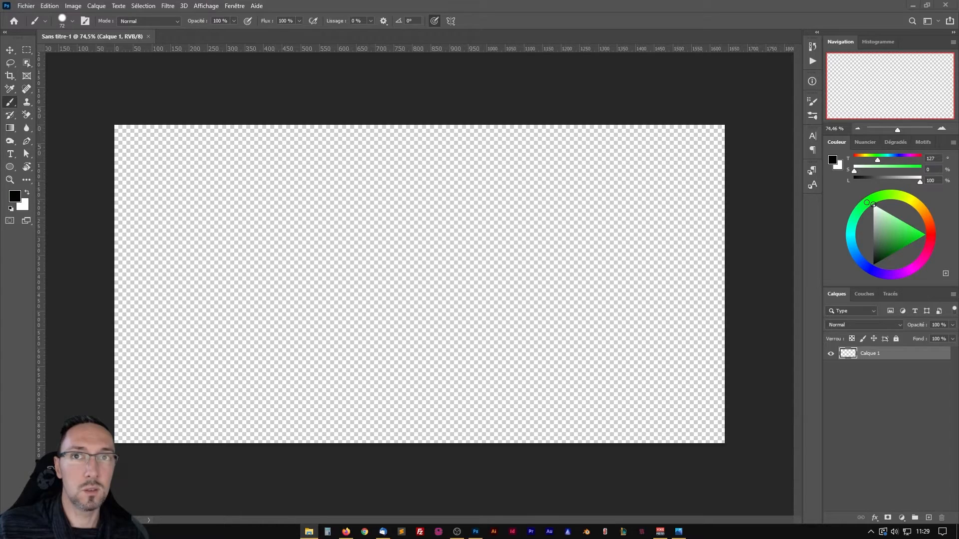
left_click_drag(0, 141, 451, 95)
scroll(478, 220, "up", 1)
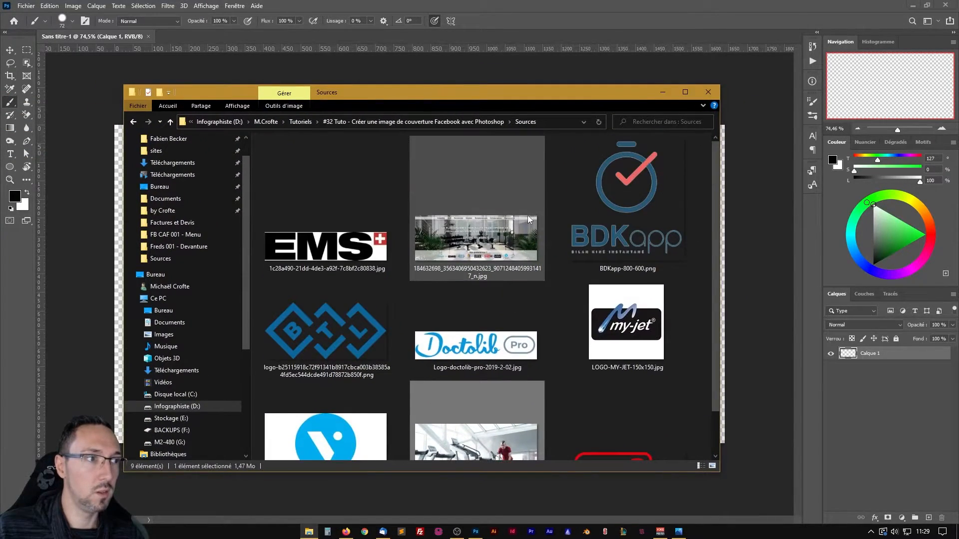
scroll(519, 218, "down", 1)
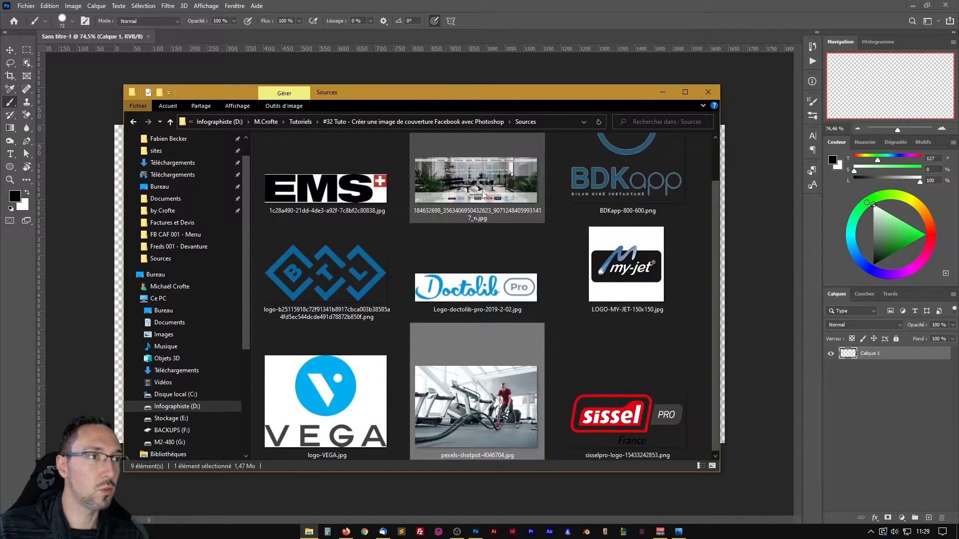
left_click_drag(456, 99, 0, 97)
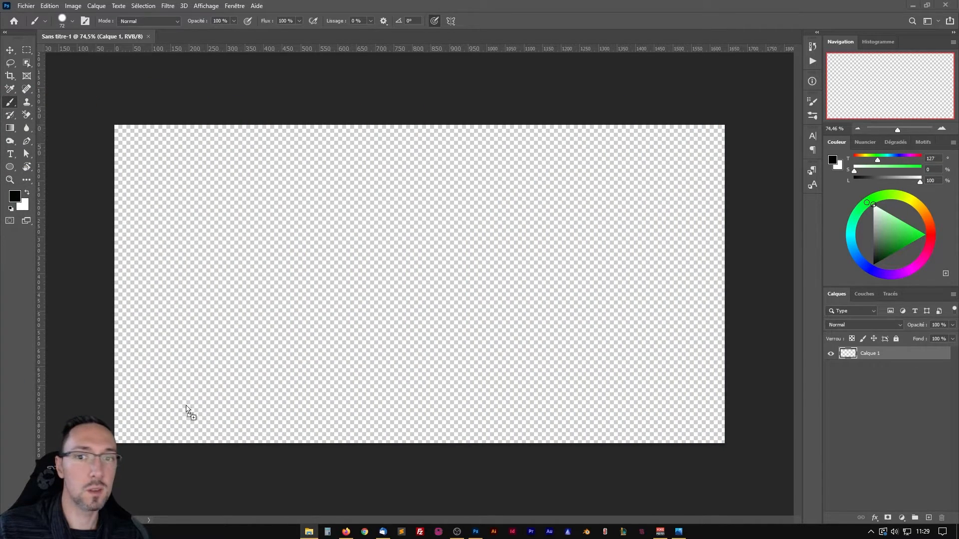
left_click_drag(465, 233, 298, 269)
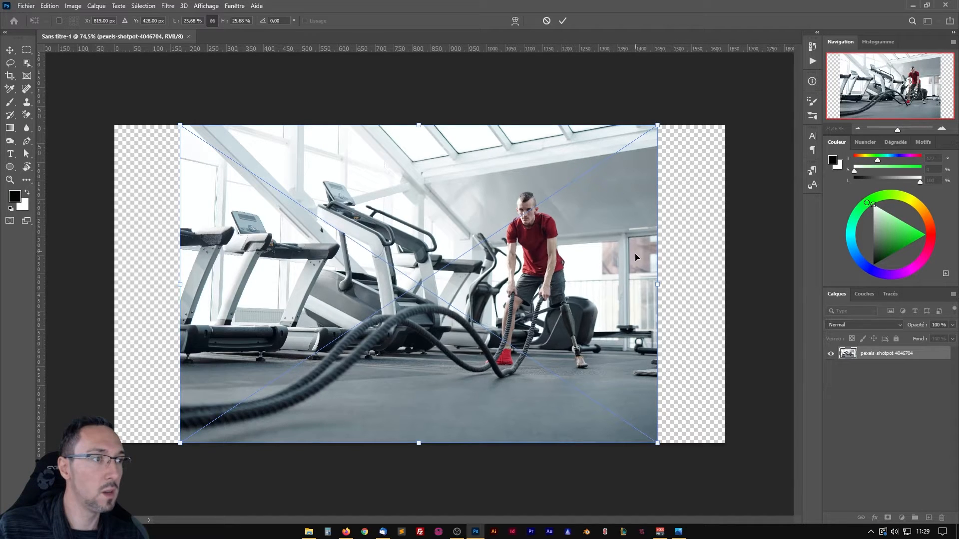
Enlarge the placed gym photo proportionally to about 26.27 %, squeeze only its width to about 20.26 %, and undo the squeeze.
mouse_move(655, 285)
left_mouse_down()
mouse_move(592, 282)
mouse_move(639, 273)
mouse_move(530, 272)
mouse_move(683, 262)
mouse_move(668, 261)
mouse_move(669, 286)
left_mouse_up()
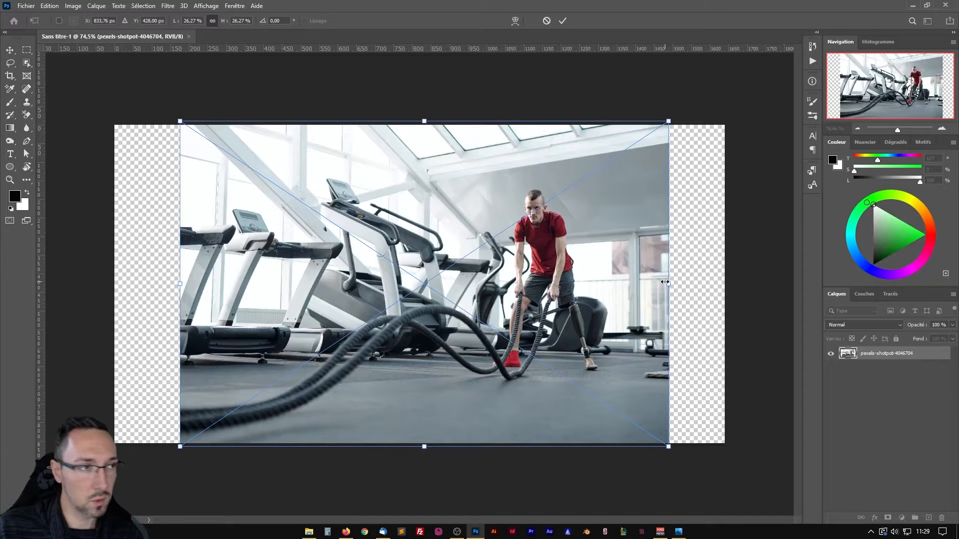
left_click_drag(667, 284, 556, 273)
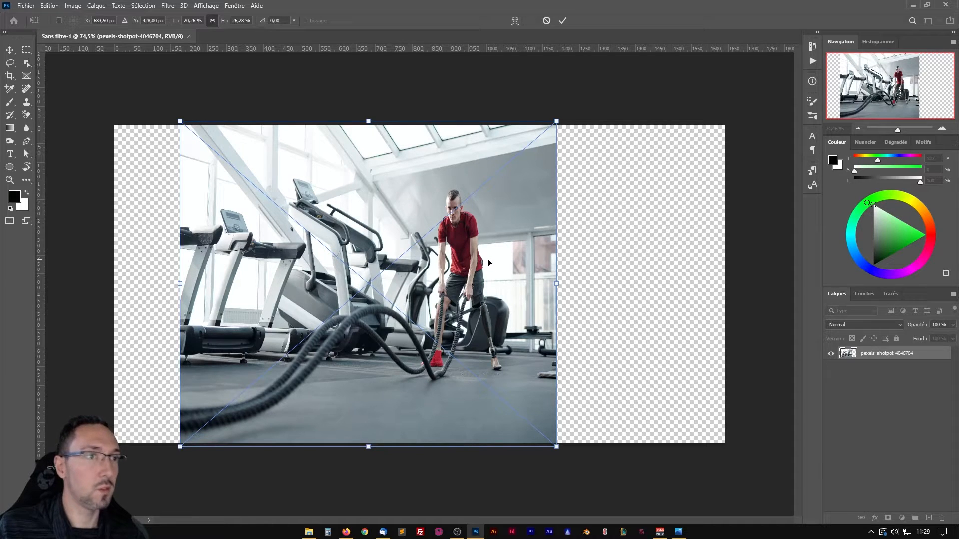
key("ctrl+z")
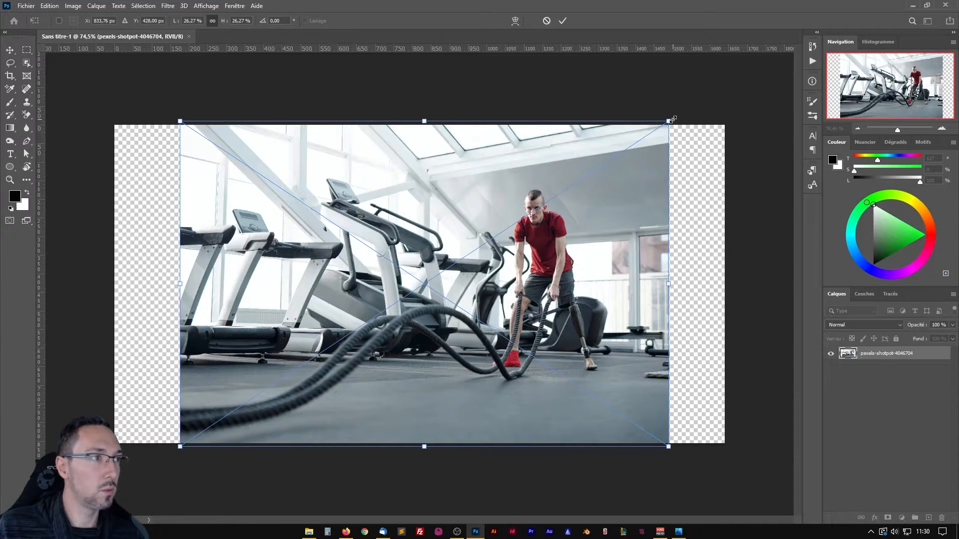
Scale the gym photo proportionally to about 32.91 %, centre it on the canvas so it covers the full width, and validate the placement.
left_click_drag(672, 119, 728, 86)
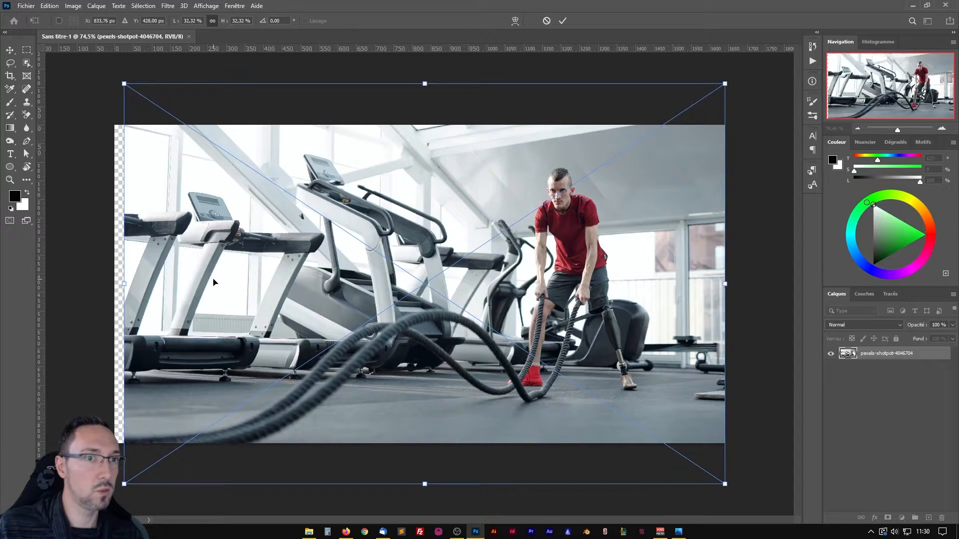
left_click_drag(213, 283, 210, 283)
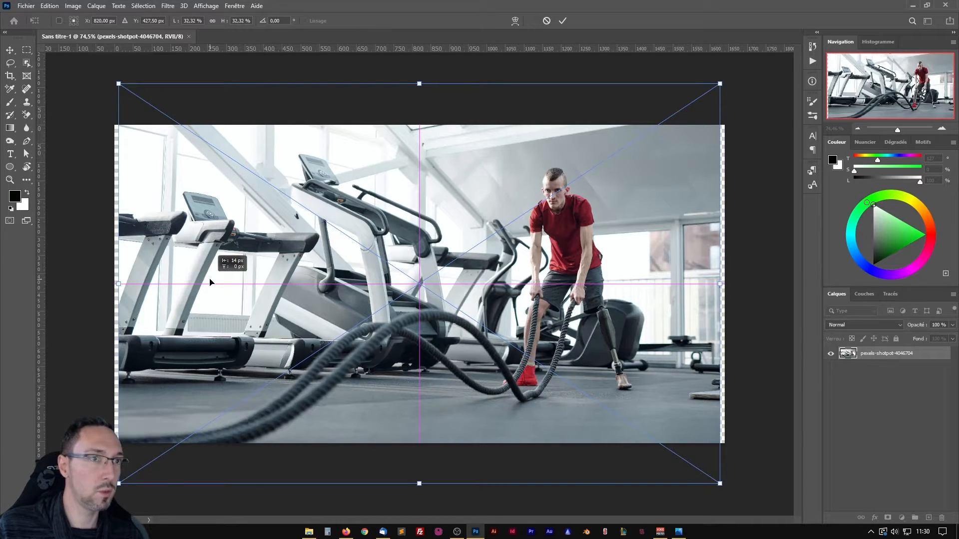
left_click_drag(210, 283, 210, 283)
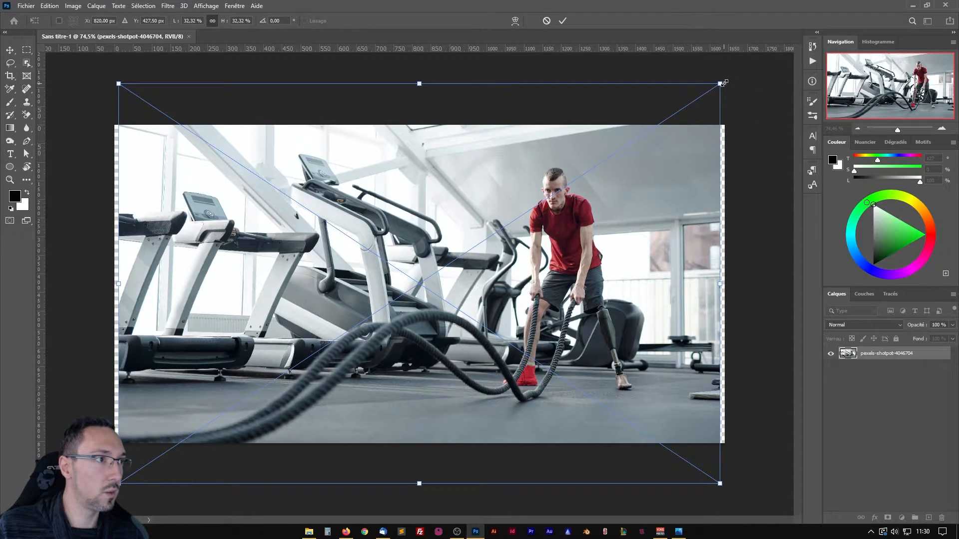
left_click_drag(724, 83, 729, 79)
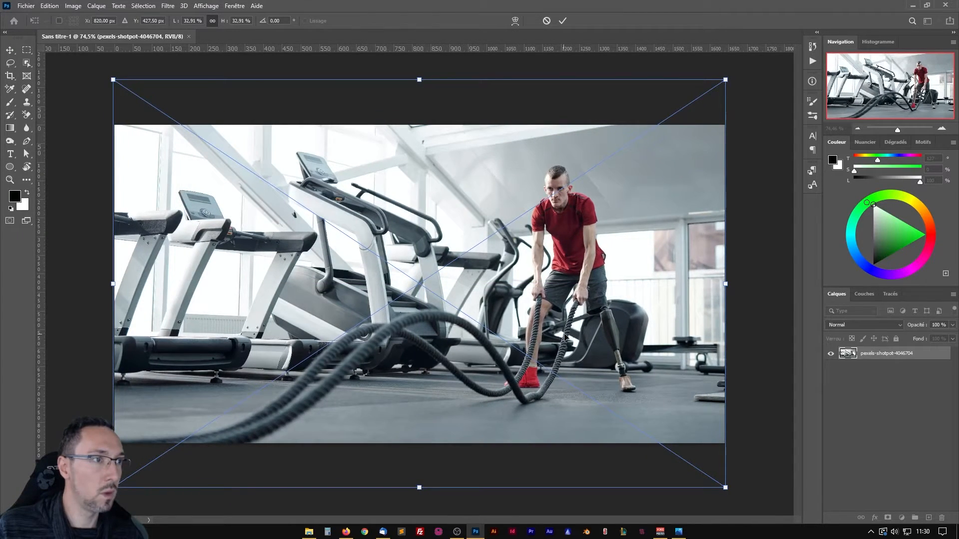
key("Return")
Reopen Free Transform on the gym photo layer and close the transformation.
key("b")
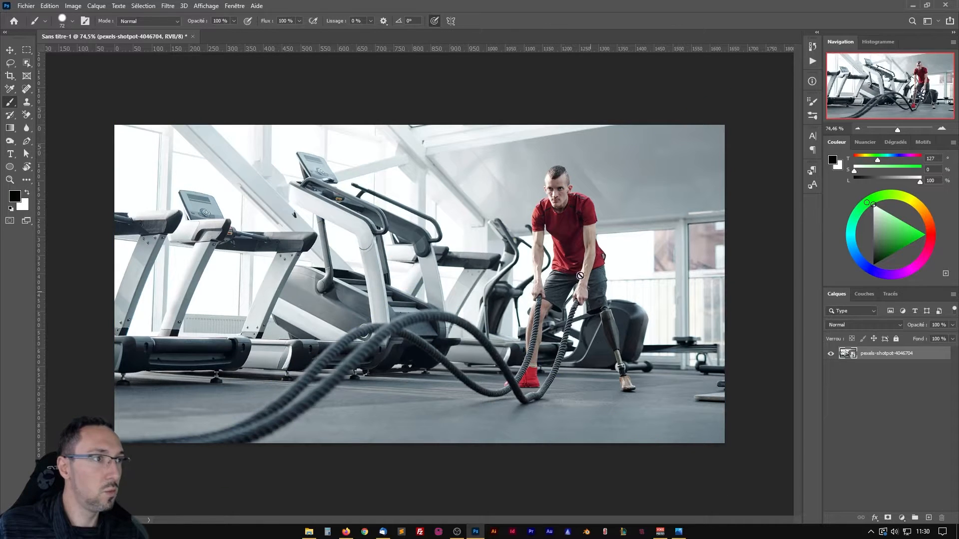
key("ctrl+t")
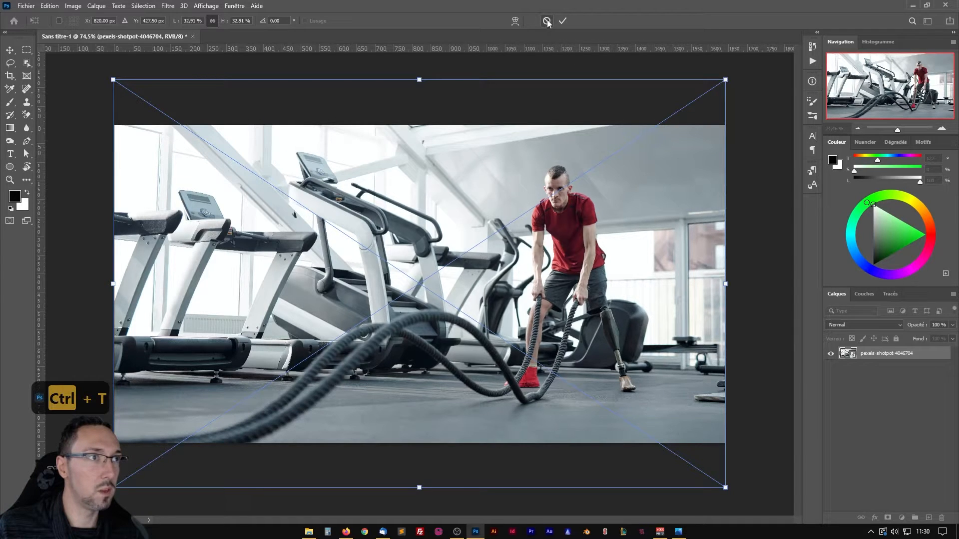
left_click(562, 21)
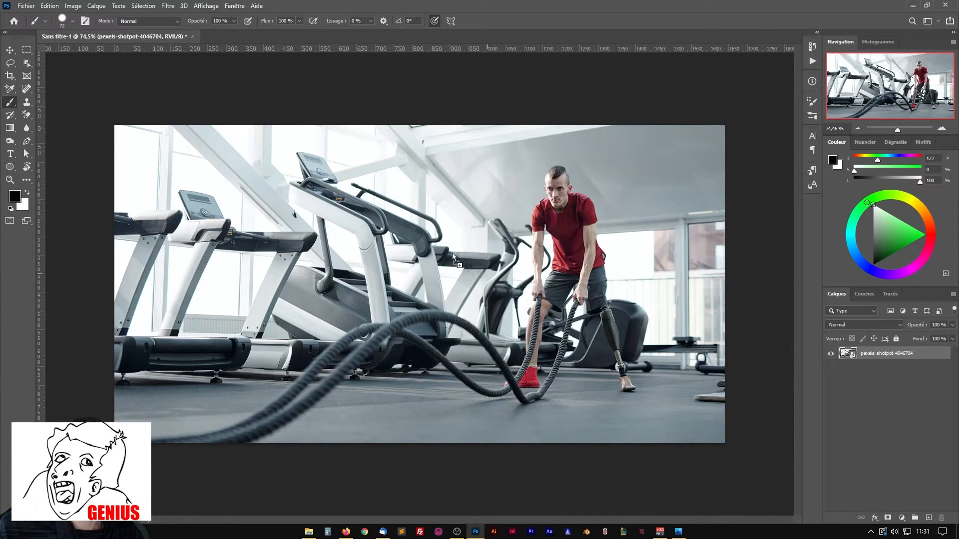
Place the Logo-doctolib-pro-2019-2-02 image on the banner, then move its layer below the gym photo and back above it.
left_click_drag(453, 256, 409, 262)
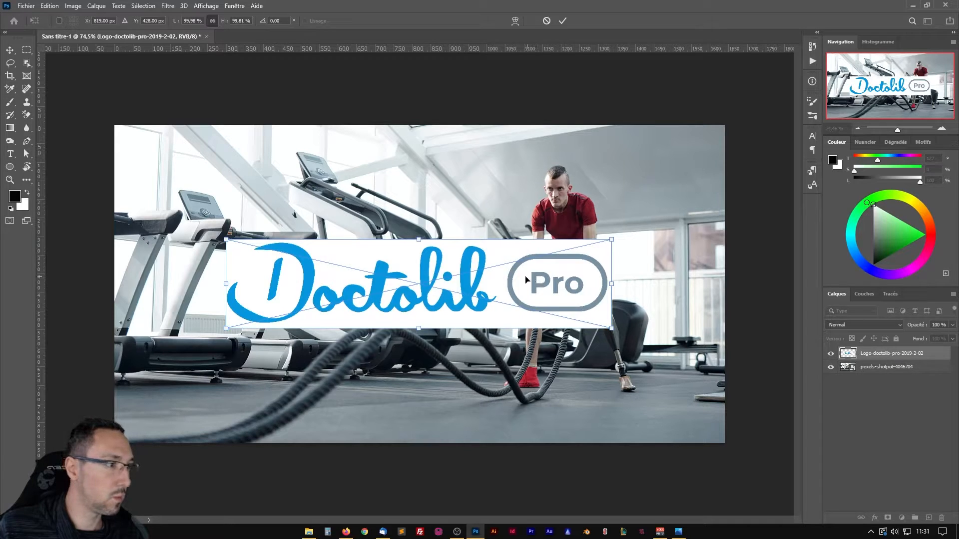
key("Return")
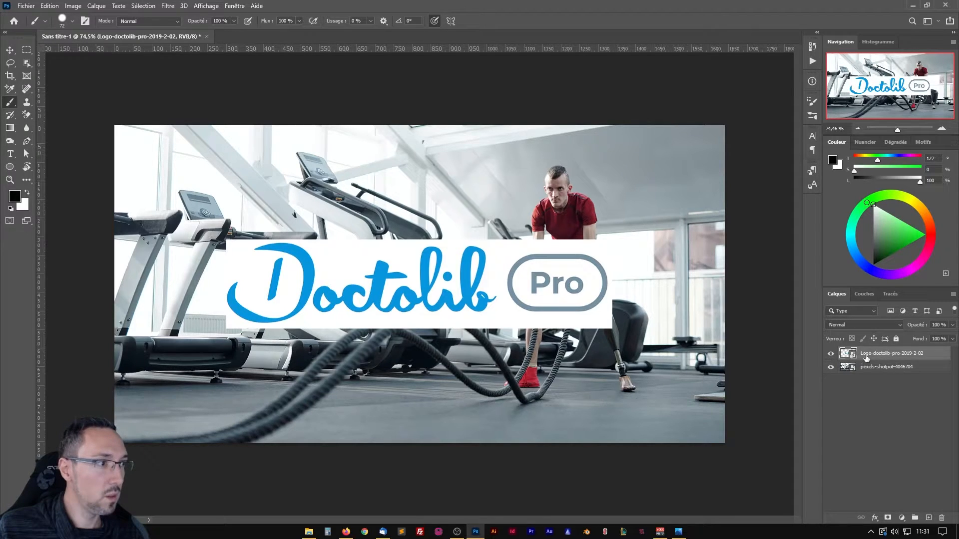
left_click_drag(869, 356, 871, 372)
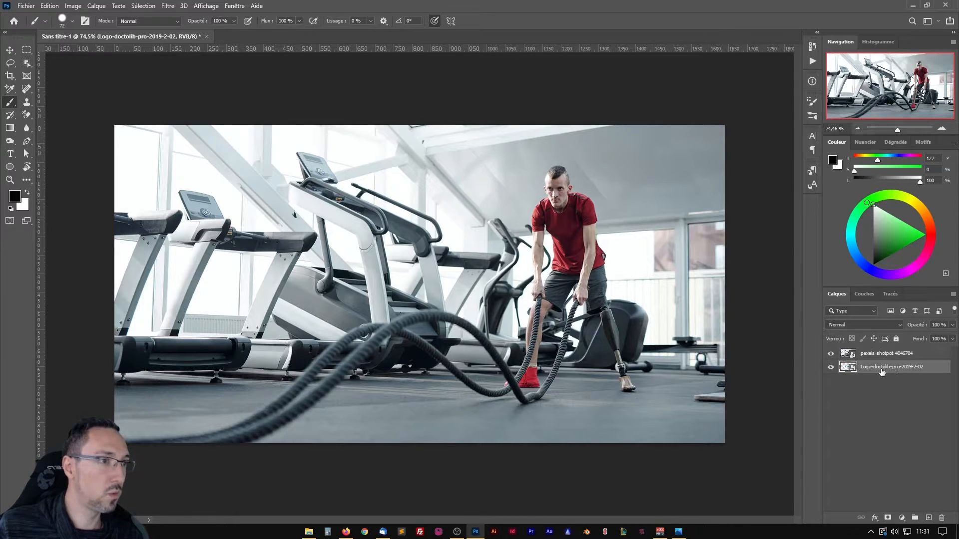
left_click_drag(866, 371, 869, 353)
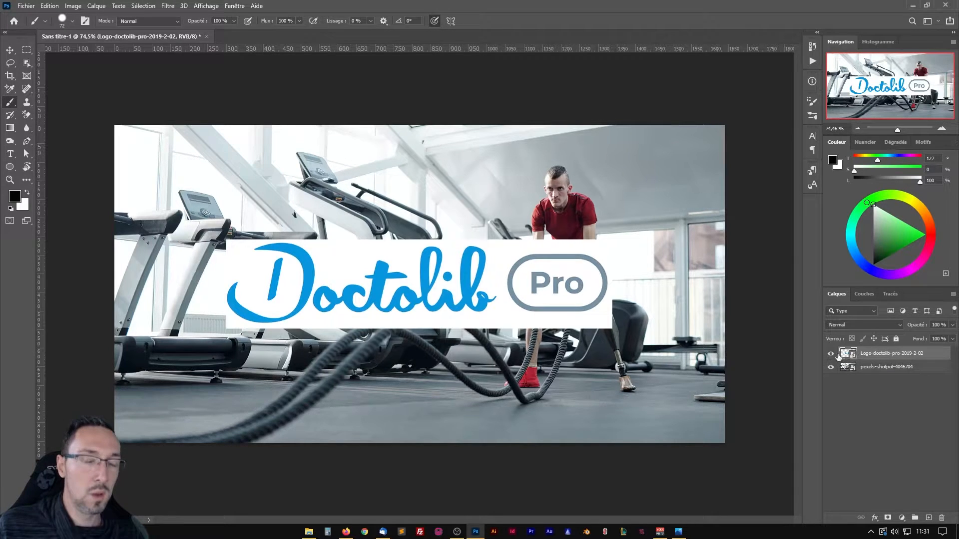
Rasterize the Logo-doctolib-pro-2019-2-02 smart object layer.
mouse_move(839, 355)
left_mouse_down()
mouse_move(368, 262)
mouse_move(231, 266)
mouse_move(352, 294)
mouse_move(557, 271)
mouse_move(840, 361)
mouse_move(853, 353)
left_mouse_up()
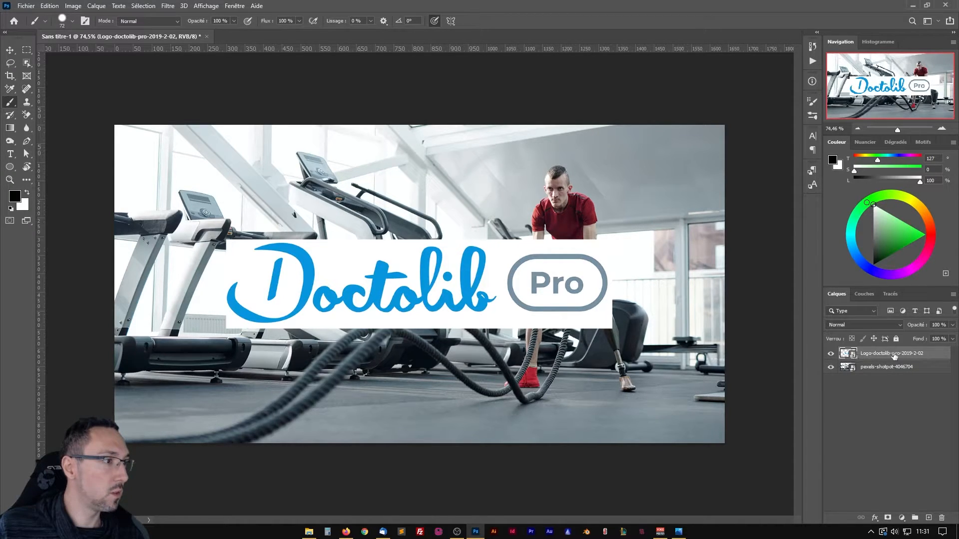
right_click(943, 356)
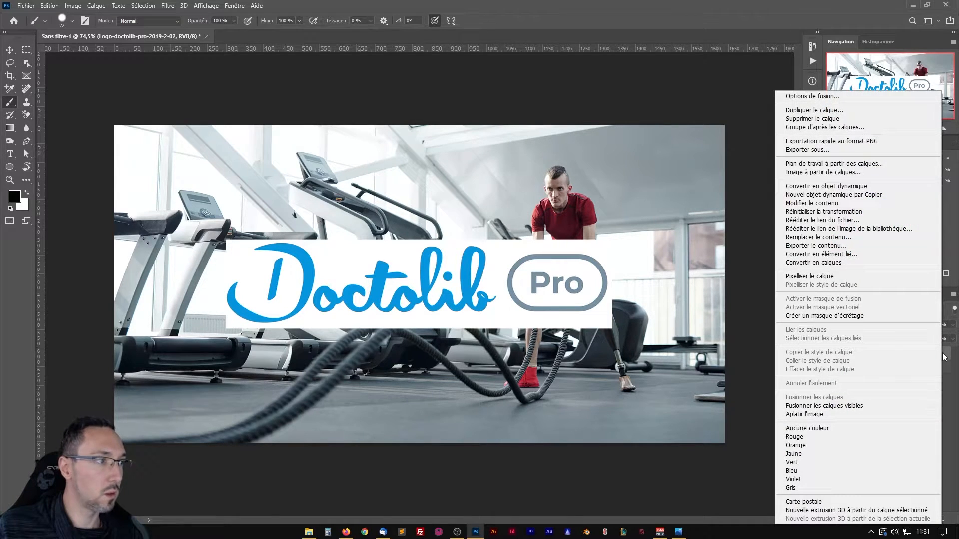
left_click(814, 277)
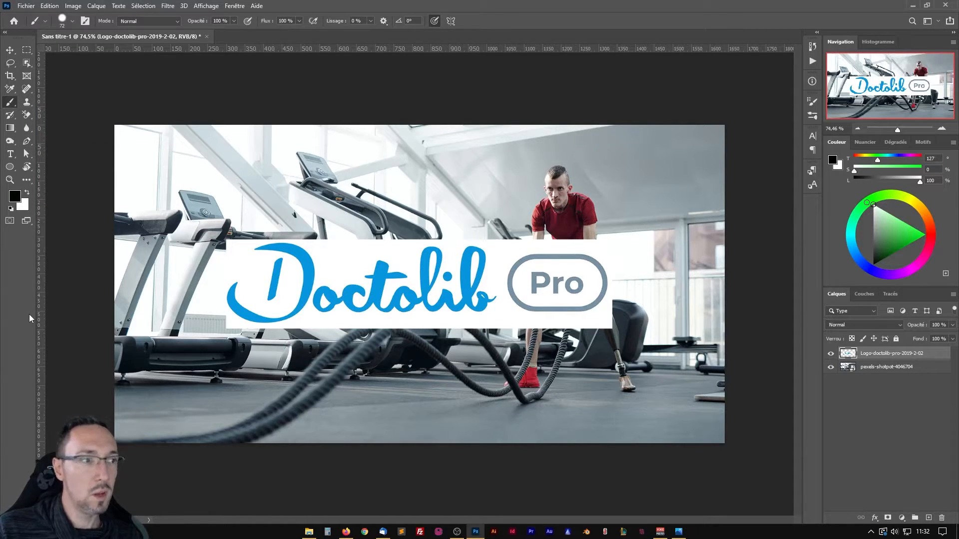
Choose the Background Eraser (Outil Gomme d'arrière-plan) and resize its tip to about 928 px with 59 % hardness.
left_click(26, 114)
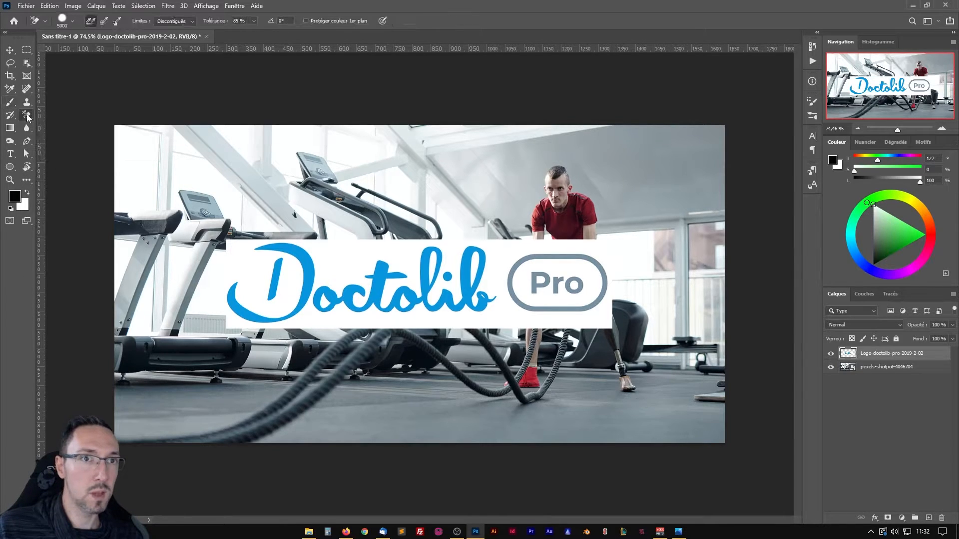
right_click(26, 114)
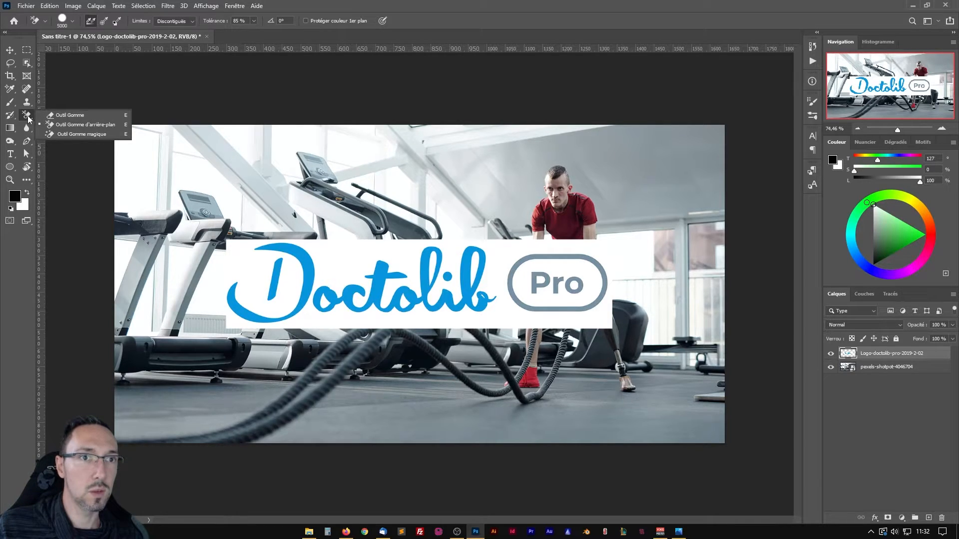
left_click(92, 124)
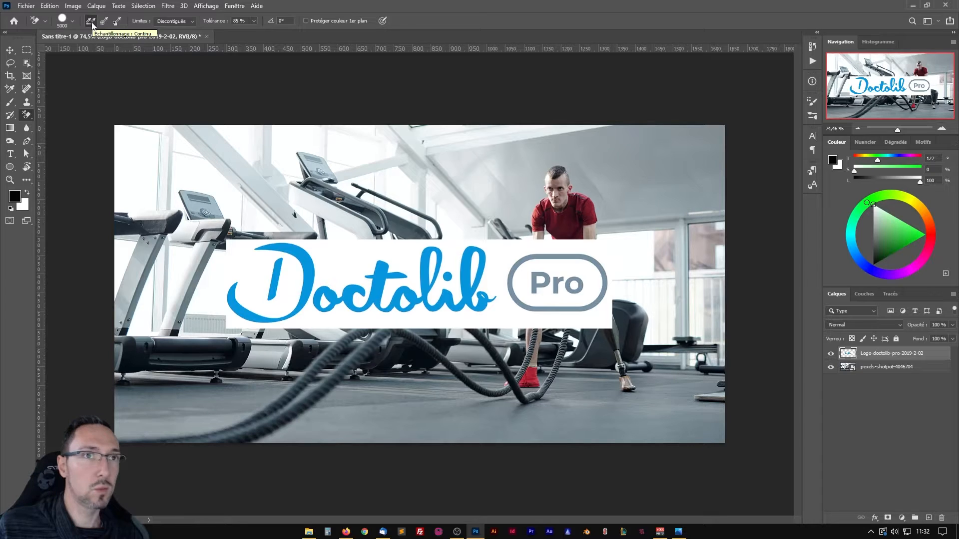
left_click_drag(282, 266, 95, 274)
left_click_drag(380, 271, 102, 280)
mouse_move(450, 275)
left_mouse_down()
mouse_move(423, 275)
mouse_move(461, 277)
mouse_move(440, 280)
mouse_move(454, 281)
mouse_move(452, 269)
mouse_move(449, 319)
mouse_move(446, 214)
mouse_move(438, 304)
mouse_move(436, 264)
left_mouse_up()
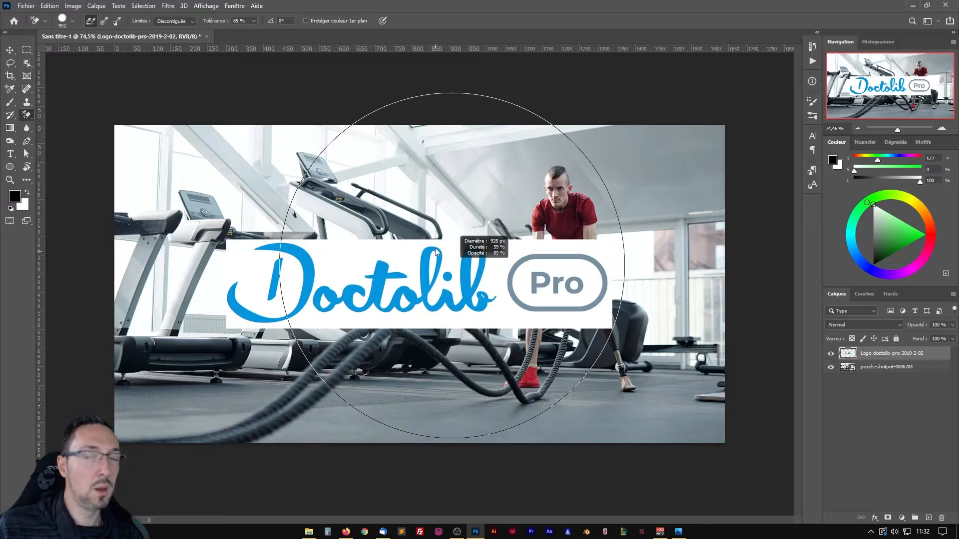
left_click_drag(436, 248, 436, 248)
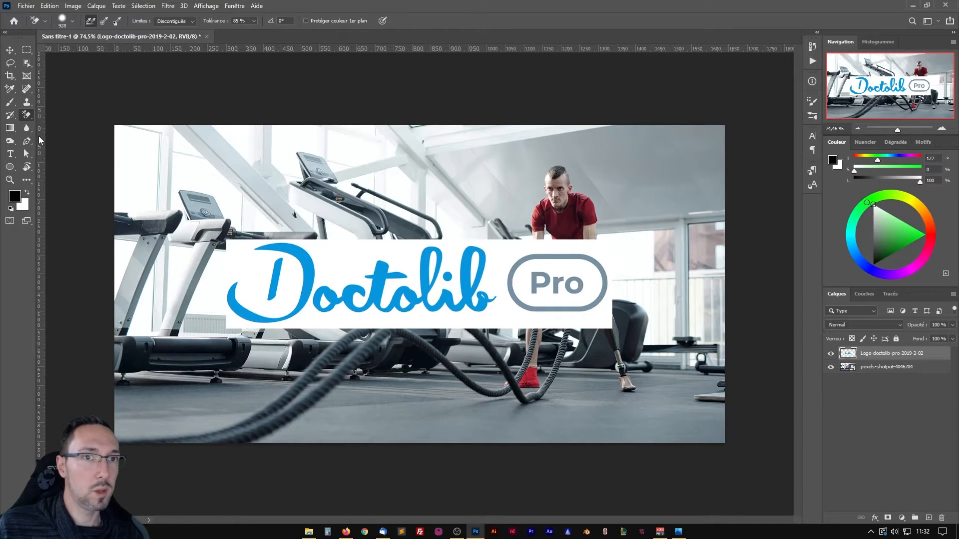
Soften the Brush tip, enlarge it to about 183 px, and paint a black test dot and stroke above the Doctolib logo.
left_click(10, 102)
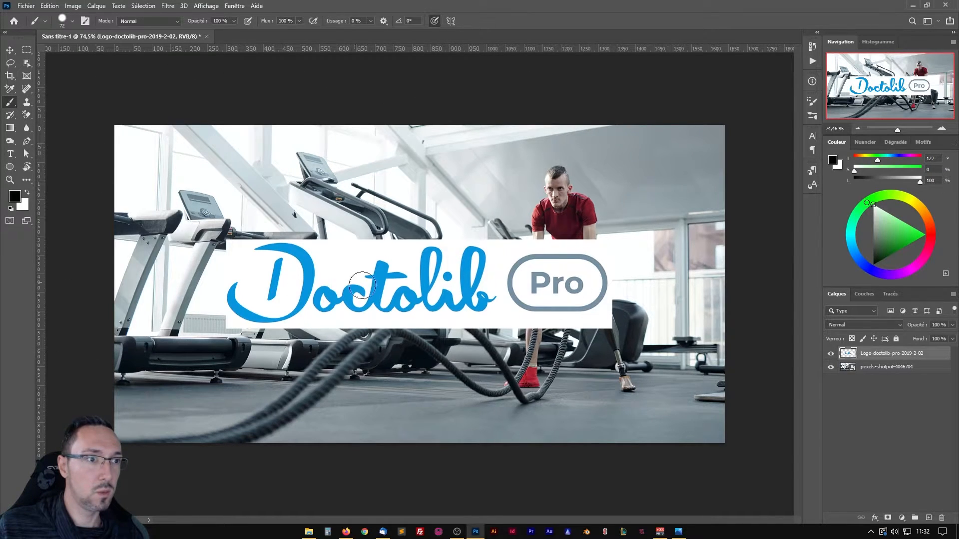
mouse_move(394, 273)
left_mouse_down()
mouse_move(418, 273)
mouse_move(392, 272)
mouse_move(418, 273)
mouse_move(390, 282)
mouse_move(390, 259)
mouse_move(389, 287)
mouse_move(386, 149)
left_mouse_up()
left_click_drag(384, 80, 385, 65)
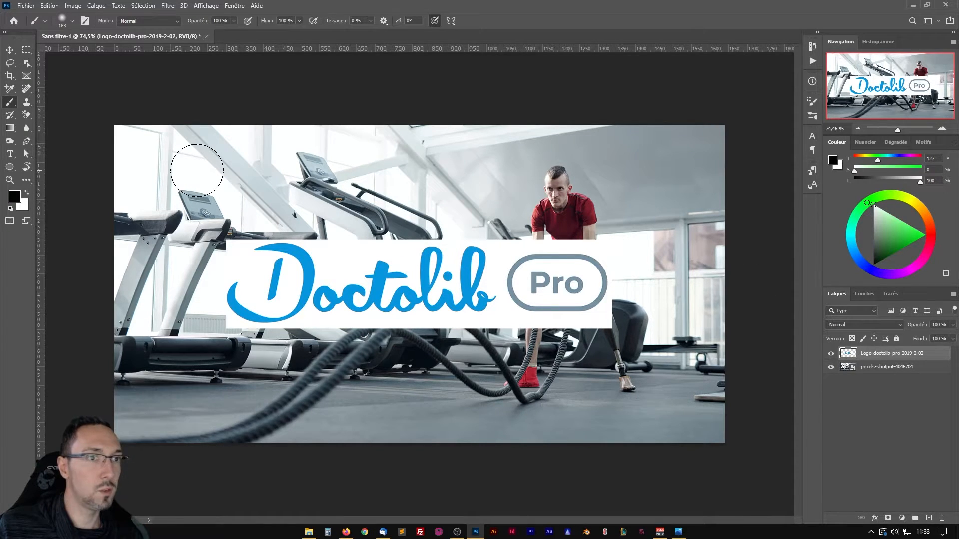
left_click(197, 170)
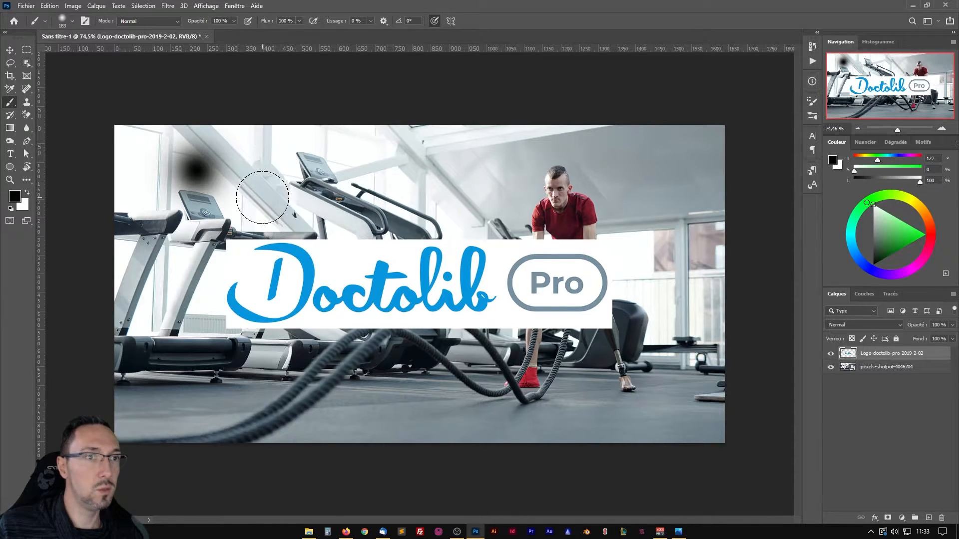
left_click_drag(220, 171, 419, 167)
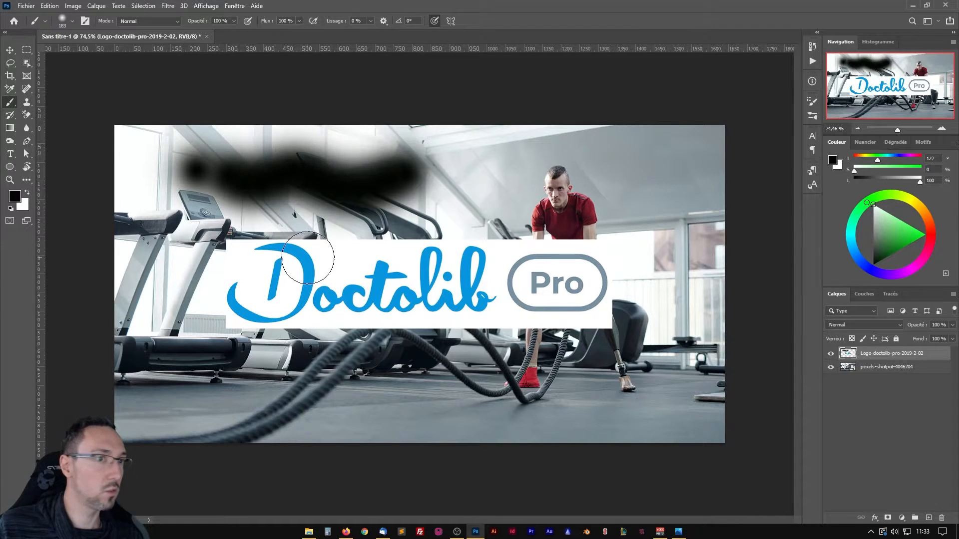
Harden the brush tip at about 191 px, paint a black test stroke over the Doctolib logo, and undo all the test strokes.
mouse_move(197, 259)
left_mouse_down()
mouse_move(201, 206)
mouse_move(199, 479)
left_mouse_up()
mouse_move(176, 249)
left_mouse_down()
mouse_move(209, 272)
mouse_move(201, 255)
mouse_move(264, 274)
mouse_move(384, 272)
left_mouse_up()
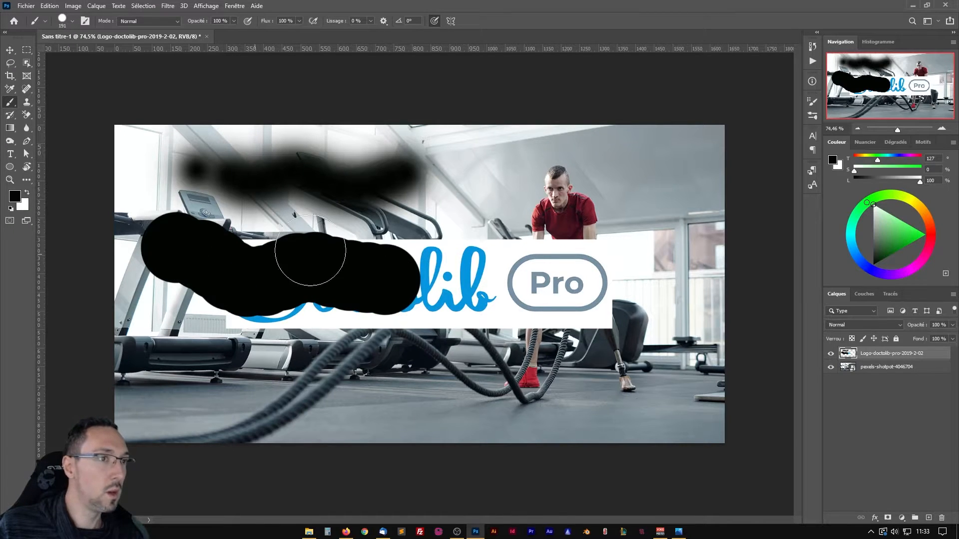
key("ctrl+z")
key("ctrl+z")
key("ctrl+z")
key("ctrl+z")
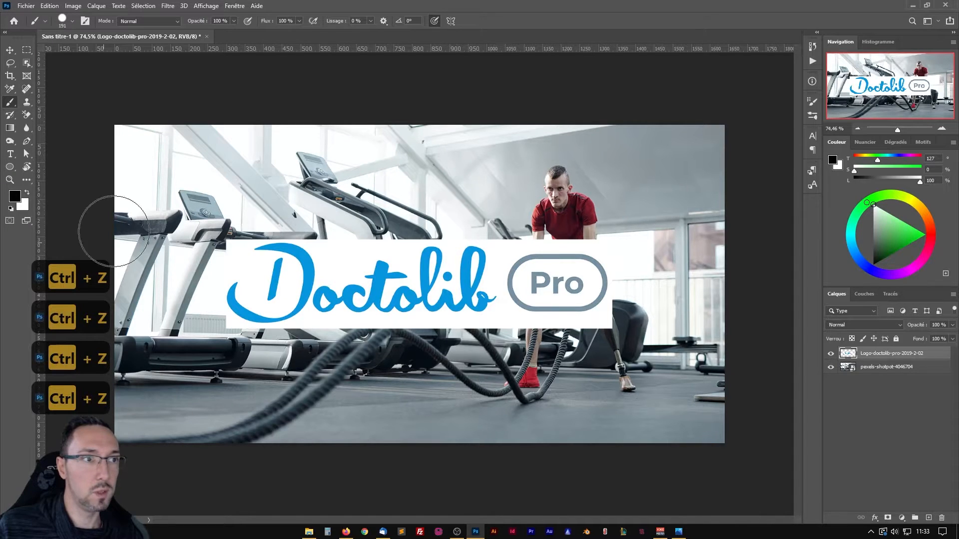
Return to the Background Eraser and enlarge its tip to 1712 px so it covers the Doctolib logo.
left_click(26, 115)
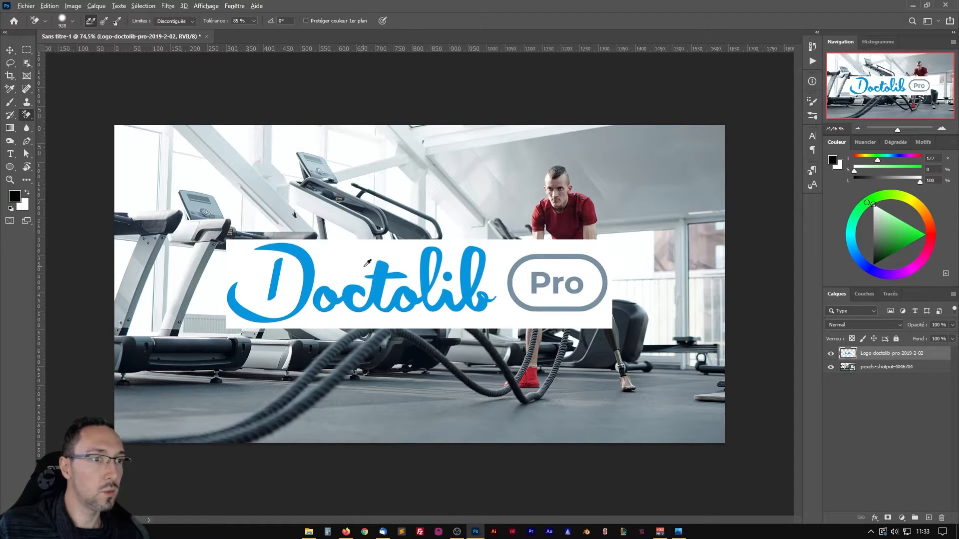
left_click_drag(368, 264, 524, 273)
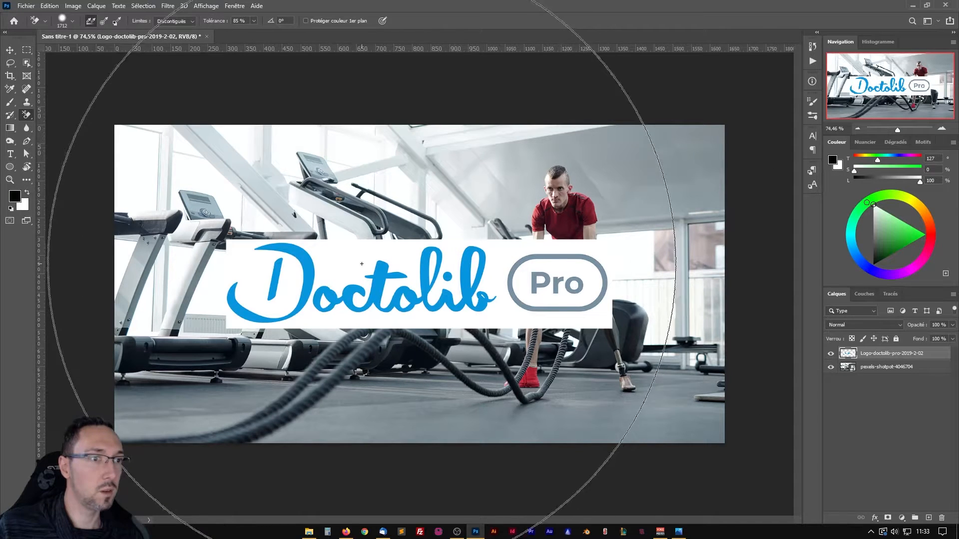
Try erasing the white inside the Pro badge with the limits set to Aux contours, and undo the erasure.
left_click(195, 24)
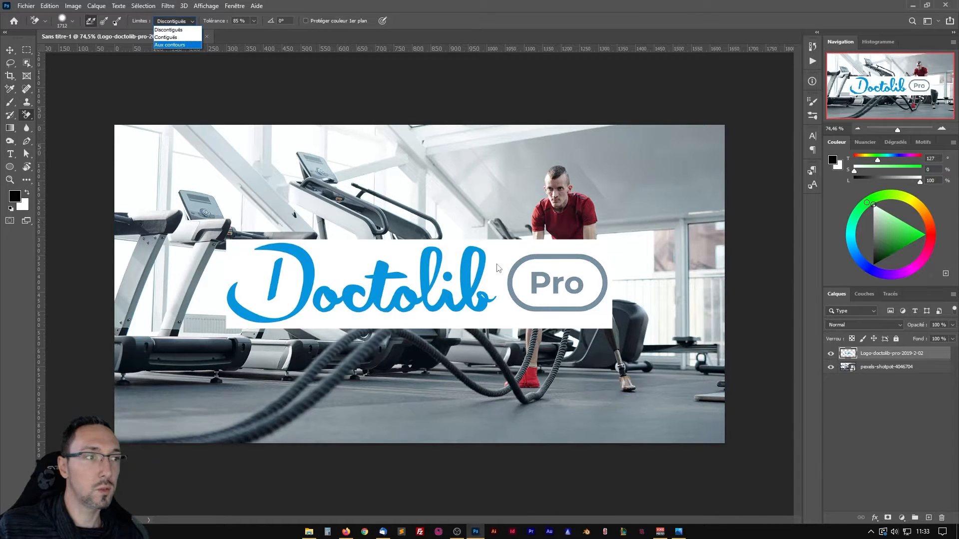
left_click(171, 46)
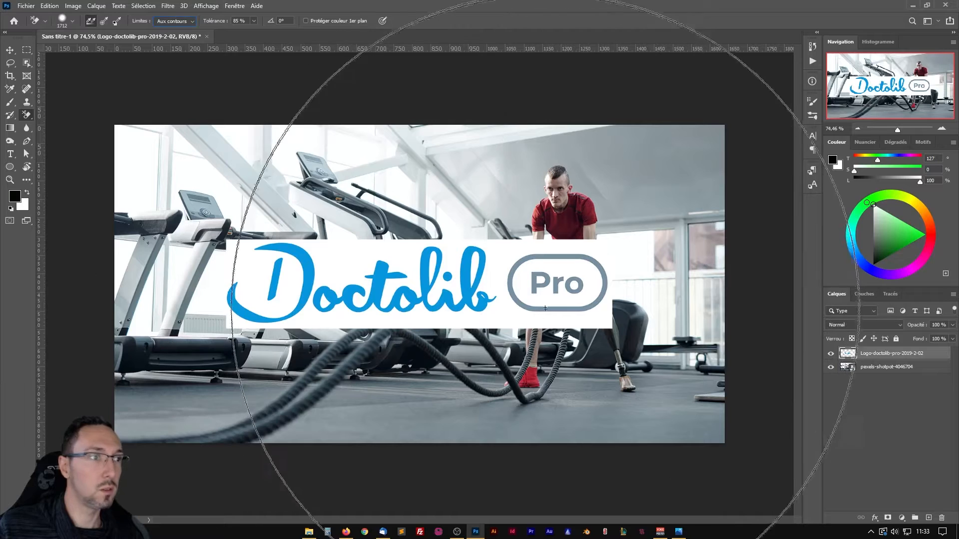
left_click(551, 268)
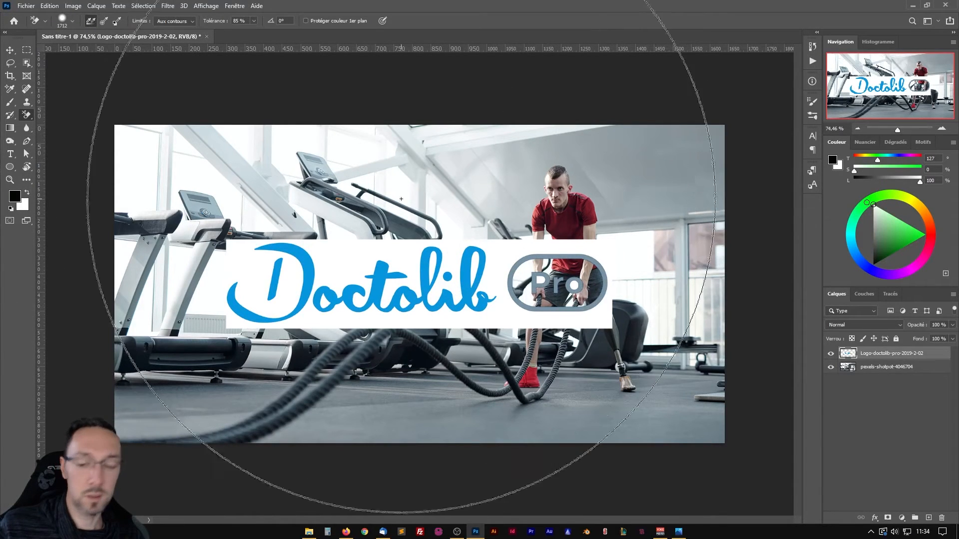
key("ctrl+z")
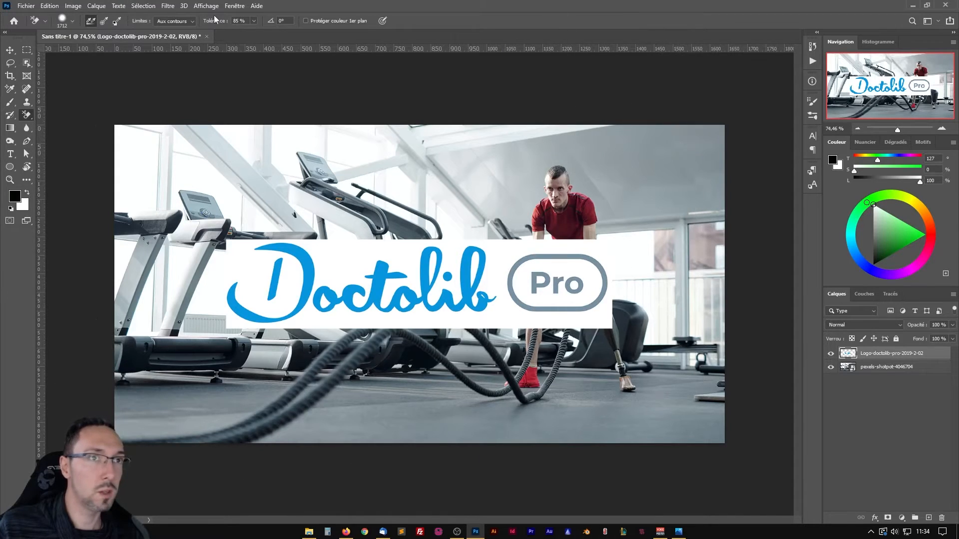
Try erasing the logo's white background with Discontiguës limits and 17 % tolerance, inspect the lettering edges, and undo the erasure.
left_click(194, 22)
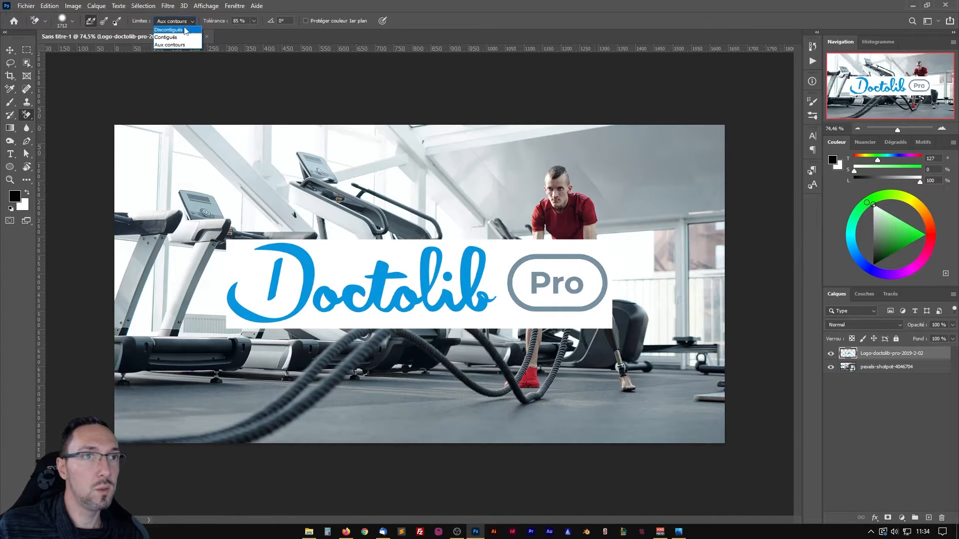
left_click(254, 20)
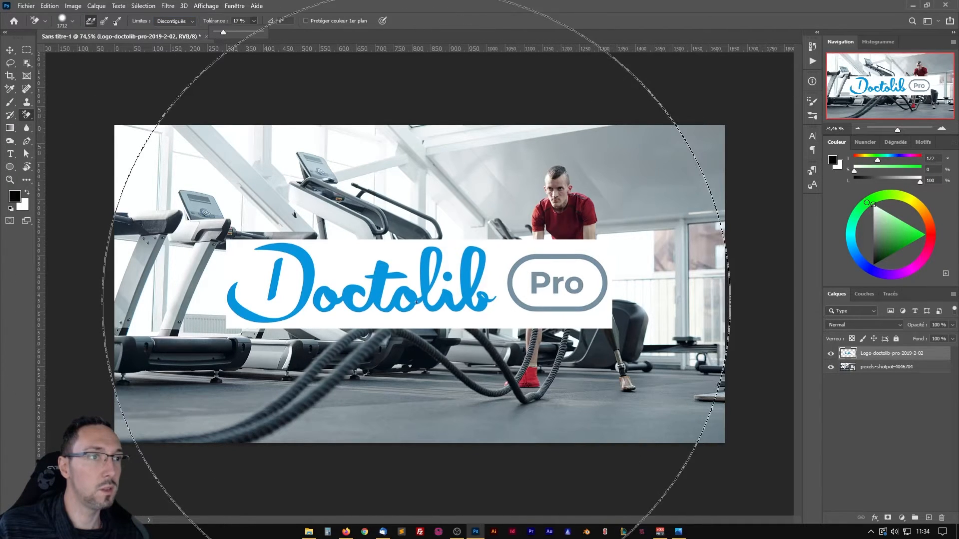
left_click(410, 261)
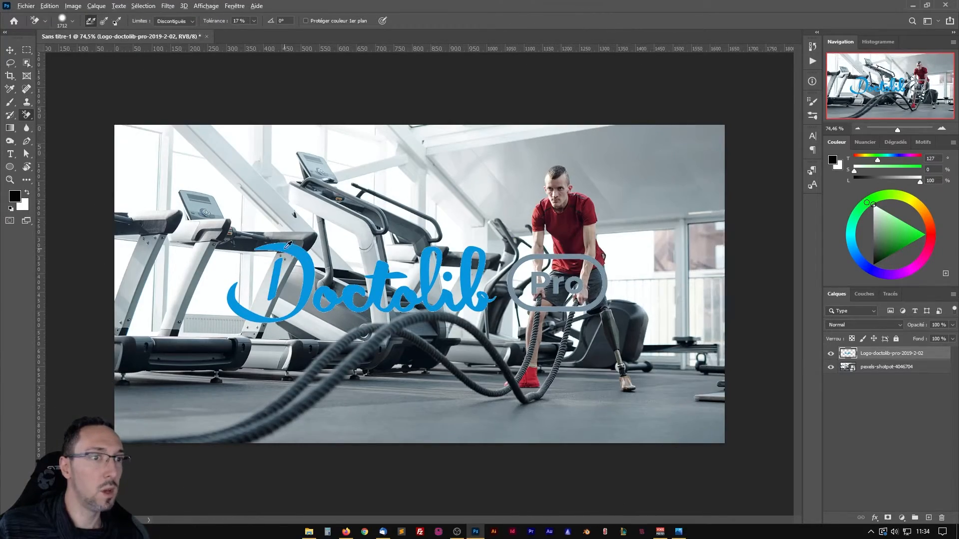
scroll(307, 252, "up", 8)
scroll(252, 213, "up", 5)
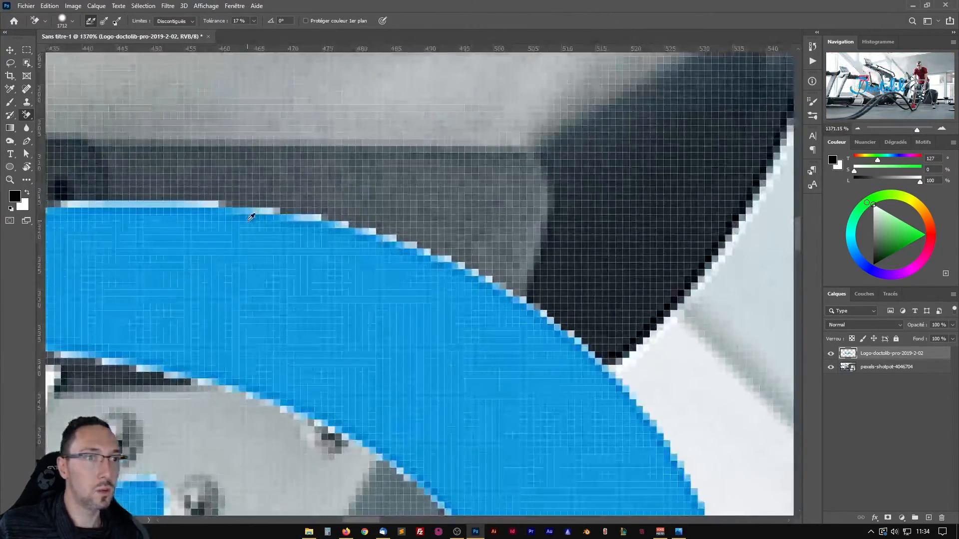
left_click_drag(269, 204, 319, 201)
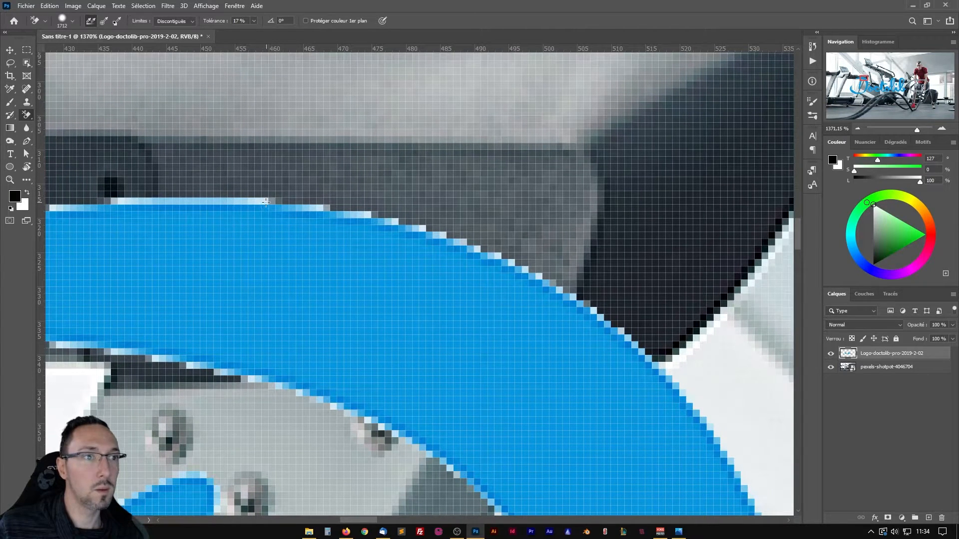
scroll(459, 356, "down", 10)
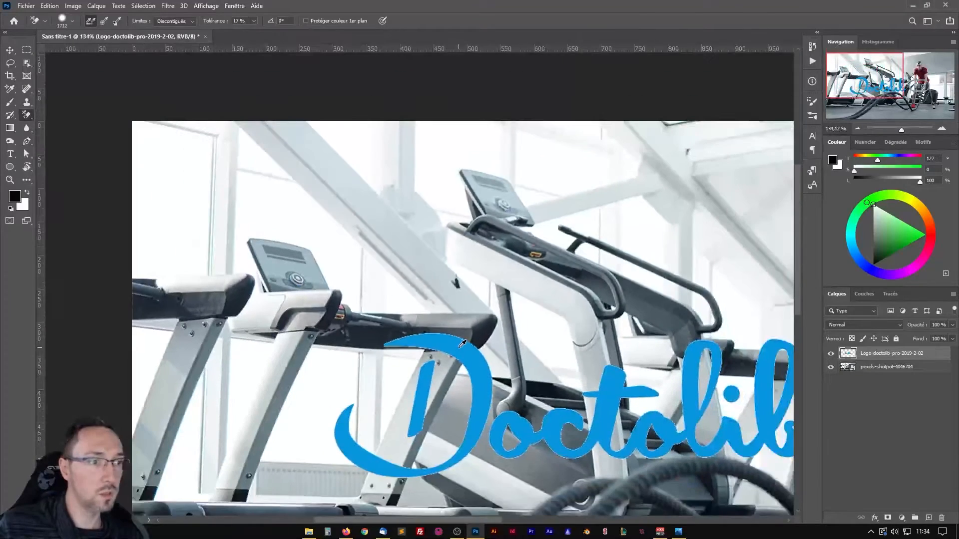
left_click_drag(616, 360, 351, 262)
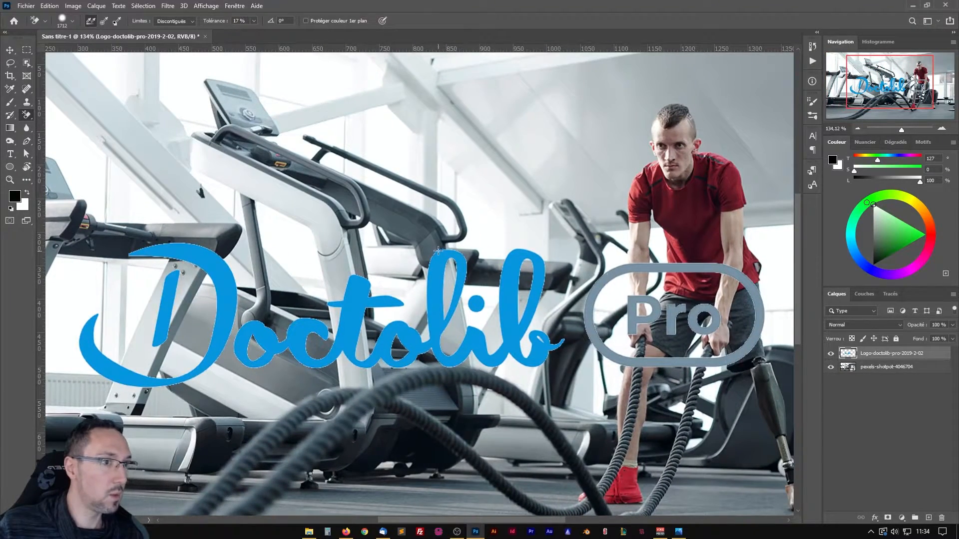
key("ctrl+z")
Try erasing the logo's white background with the tolerance raised to 50 %, and undo the erasure.
left_click(254, 20)
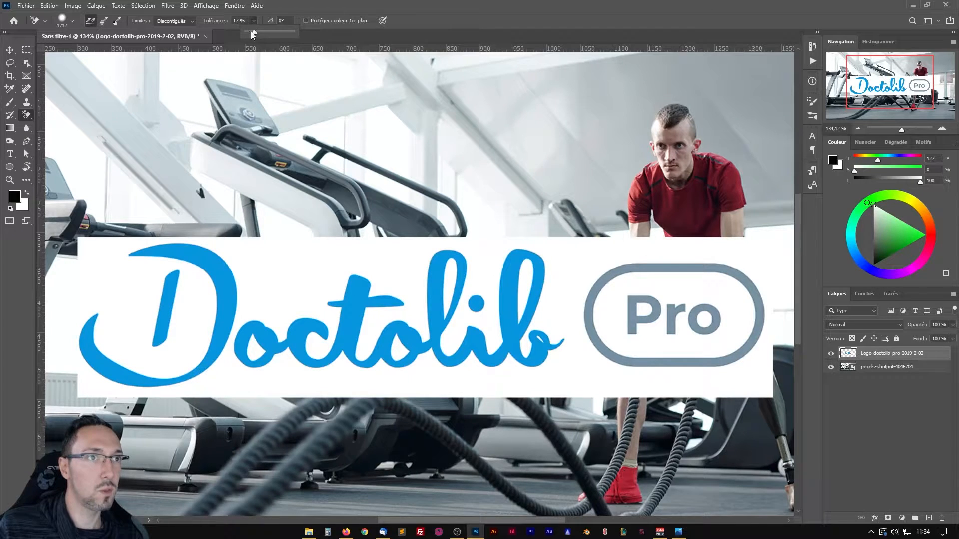
left_click_drag(256, 32, 266, 32)
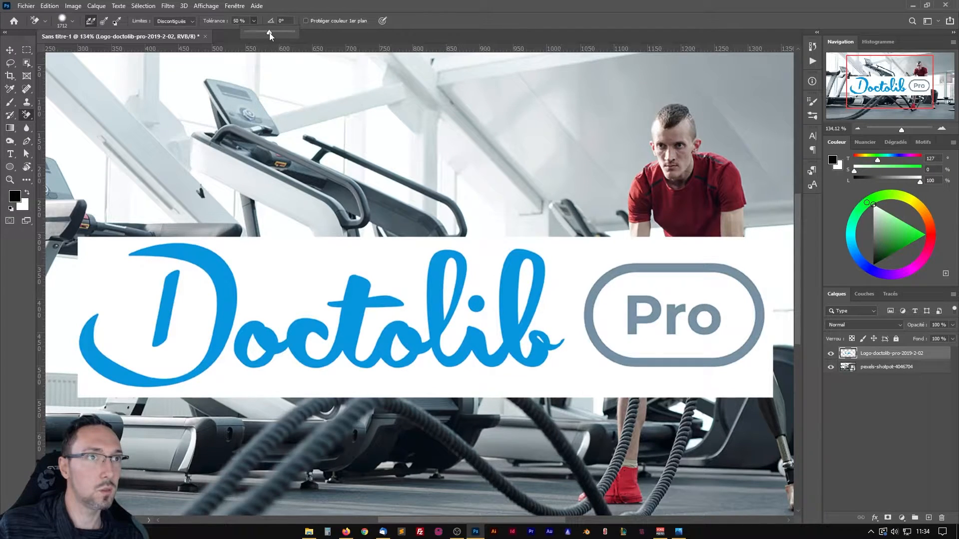
left_click(306, 290)
left_click(306, 291)
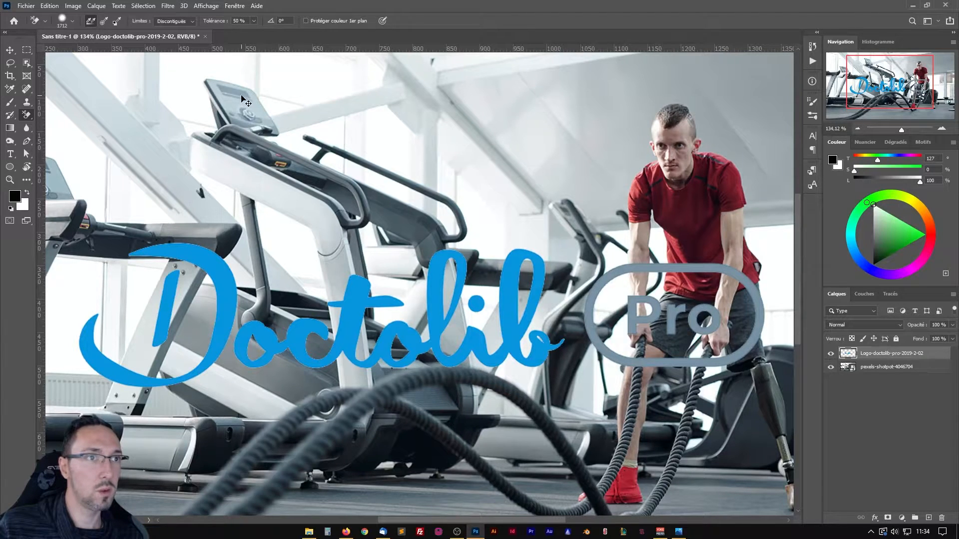
key("ctrl+z")
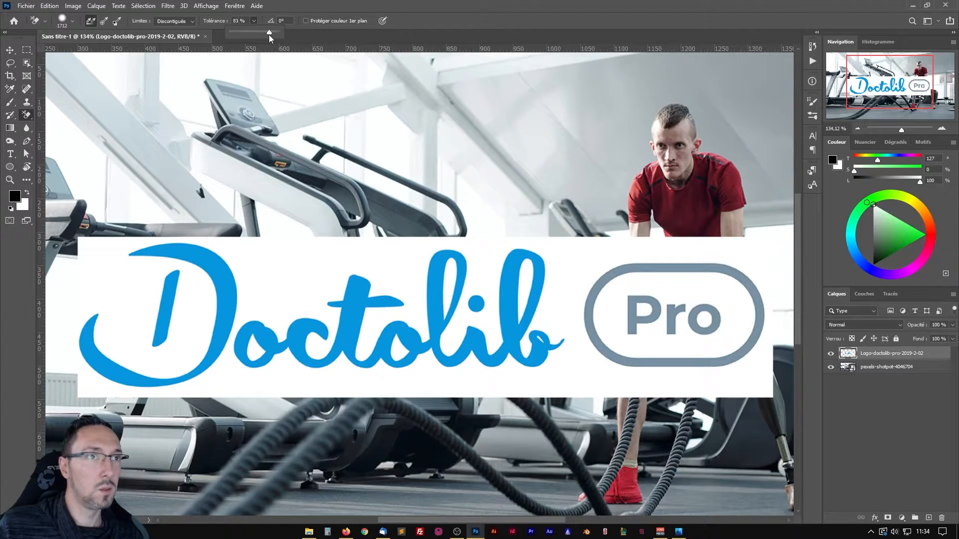
Try erasing the white background at 74 % tolerance, inspect the Pro badge up close, and undo the erasure.
left_click(411, 18)
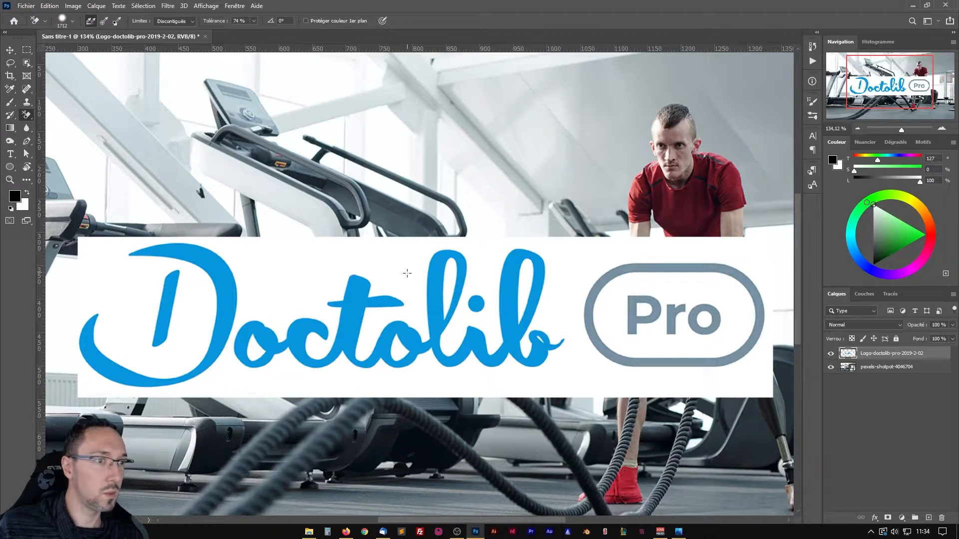
left_click(414, 306)
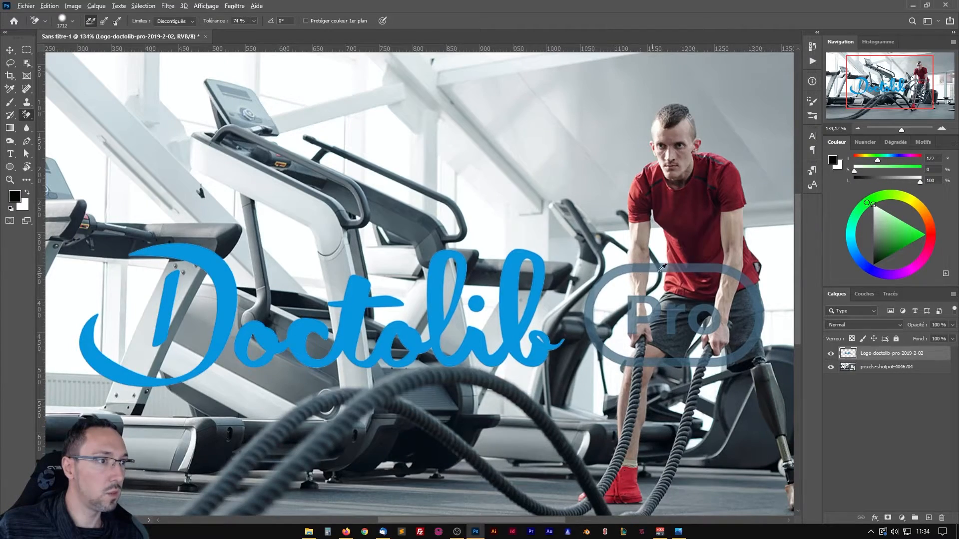
scroll(664, 267, "up", 4)
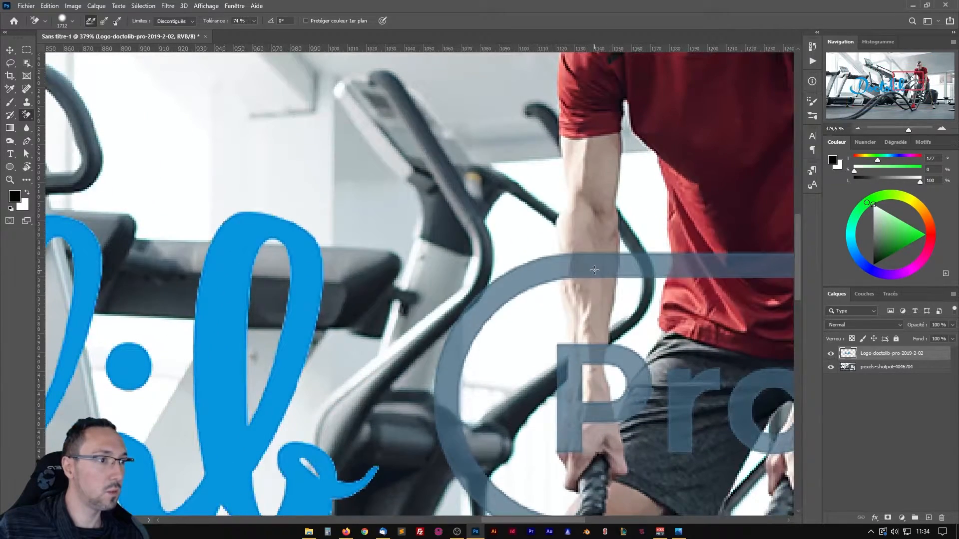
scroll(594, 270, "down", 4)
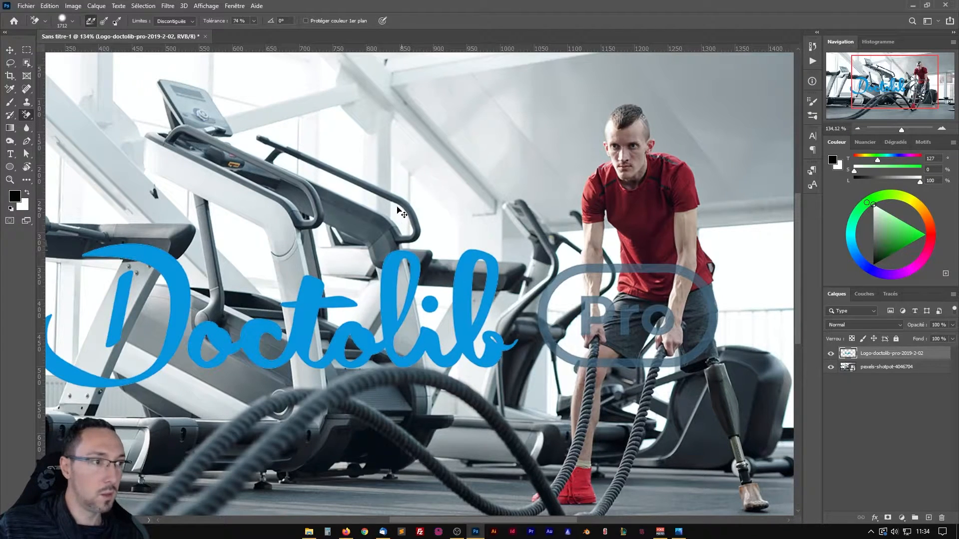
key("ctrl+z")
Set the eraser tolerance to 60 % and erase the white background around the Doctolib Pro logo.
left_click(254, 20)
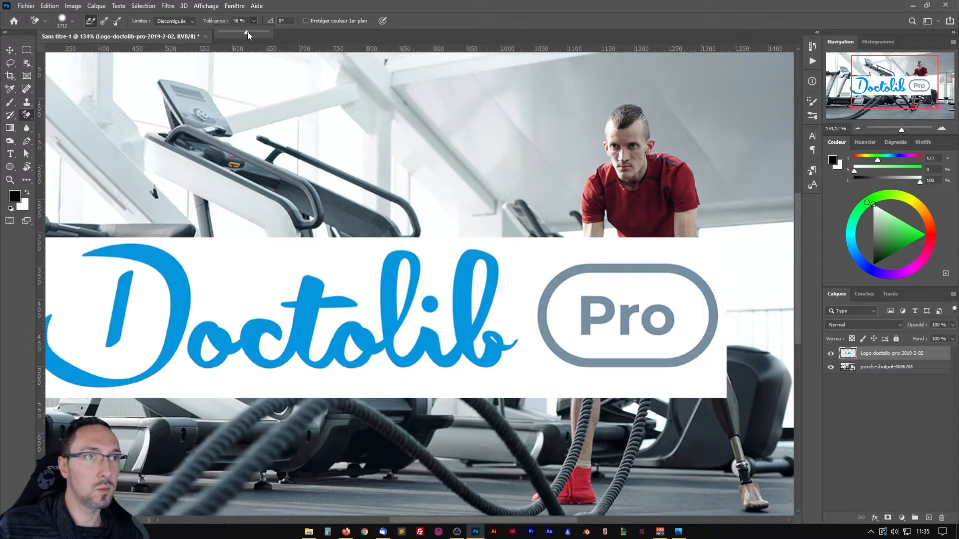
left_click(323, 268)
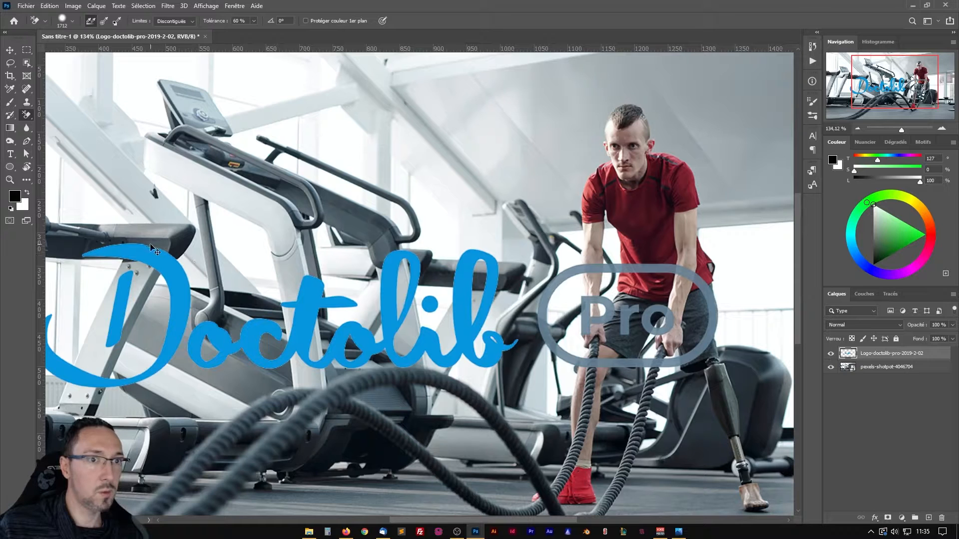
scroll(521, 367, "down", 3)
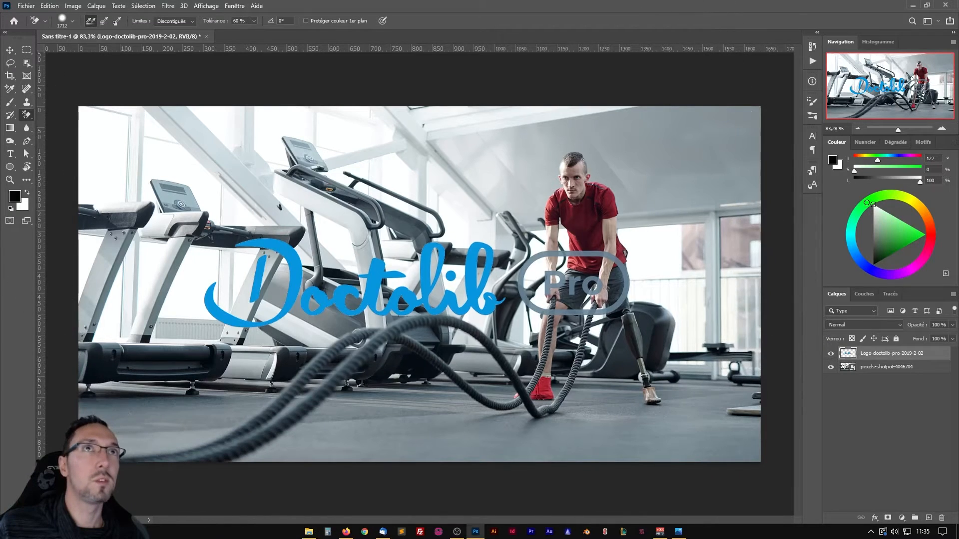
Check the partner strip on the reference banner and marquee-select a full-width strip over about the lowest quarter of the canvas.
left_click_drag(84, 0, 373, 45)
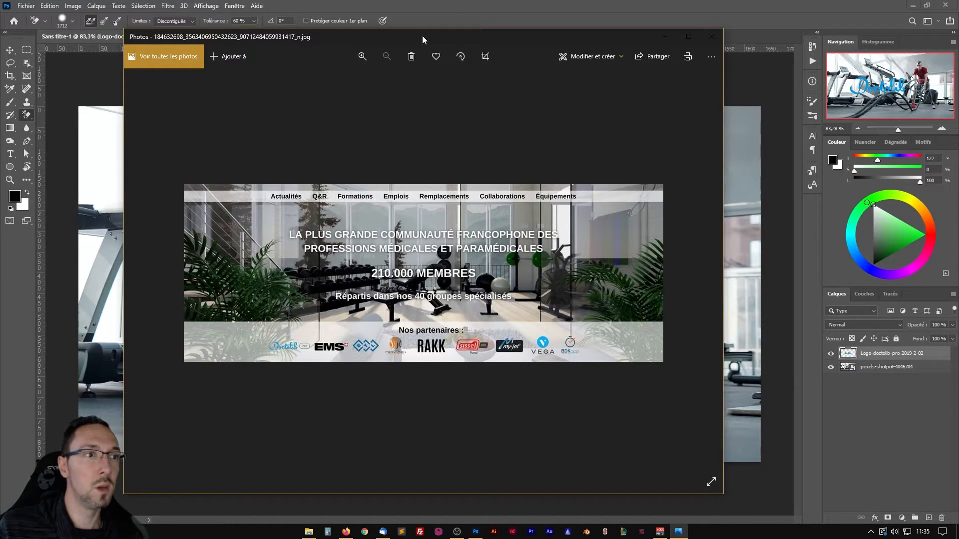
left_click_drag(423, 36, 60, 0)
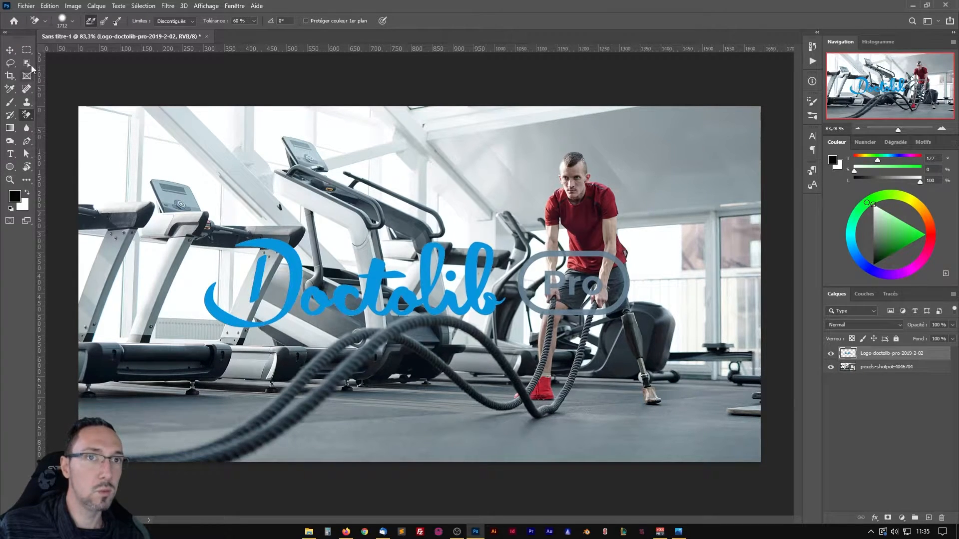
left_click(26, 49)
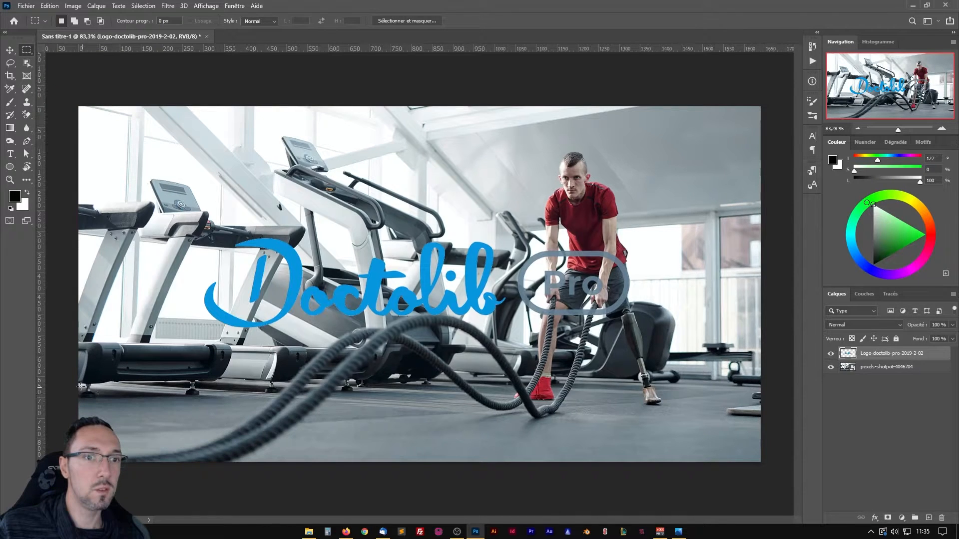
left_click_drag(70, 377, 766, 506)
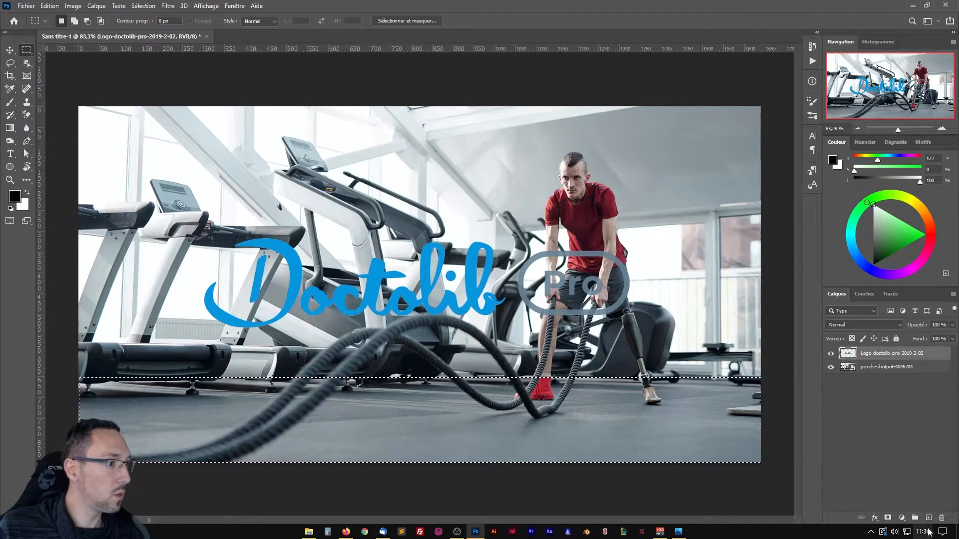
Add a new layer, place it between the Doctolib logo and the gym photo, and rename it Fond blanc.
left_click(929, 519)
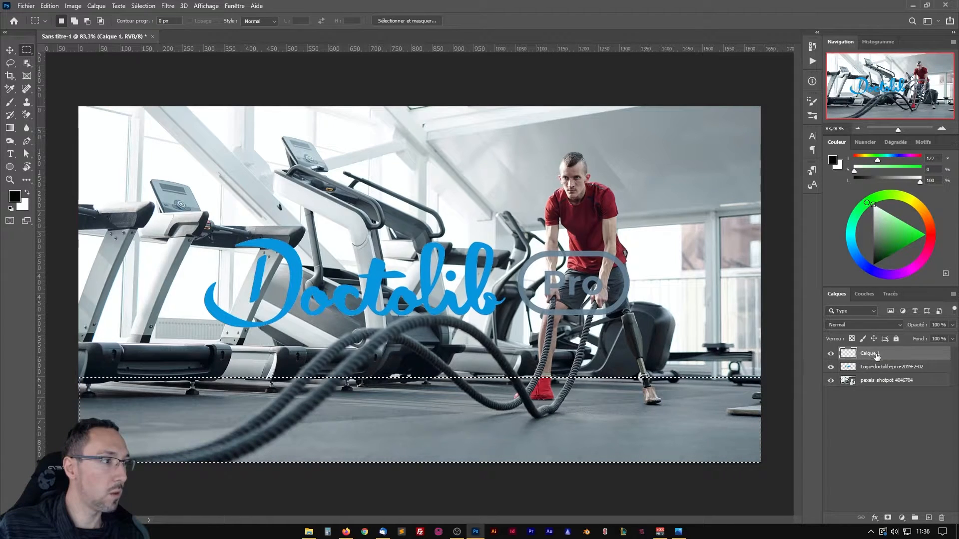
left_click_drag(872, 365, 875, 369)
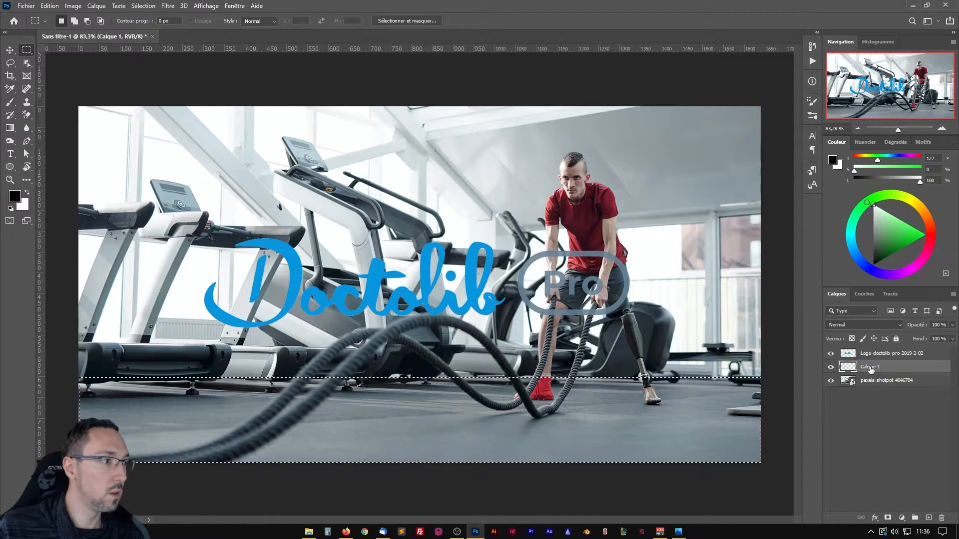
double_click(871, 367)
type("Fond blanc")
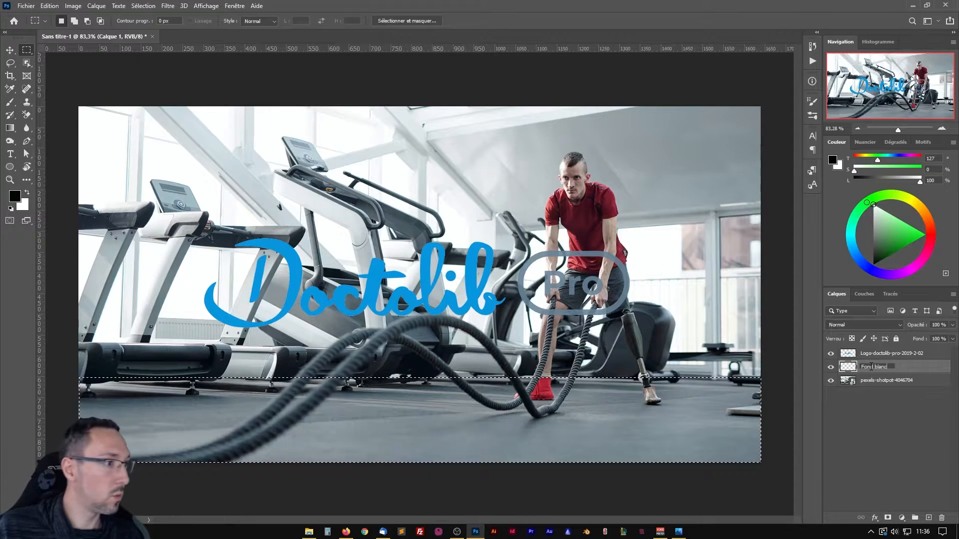
key("Return")
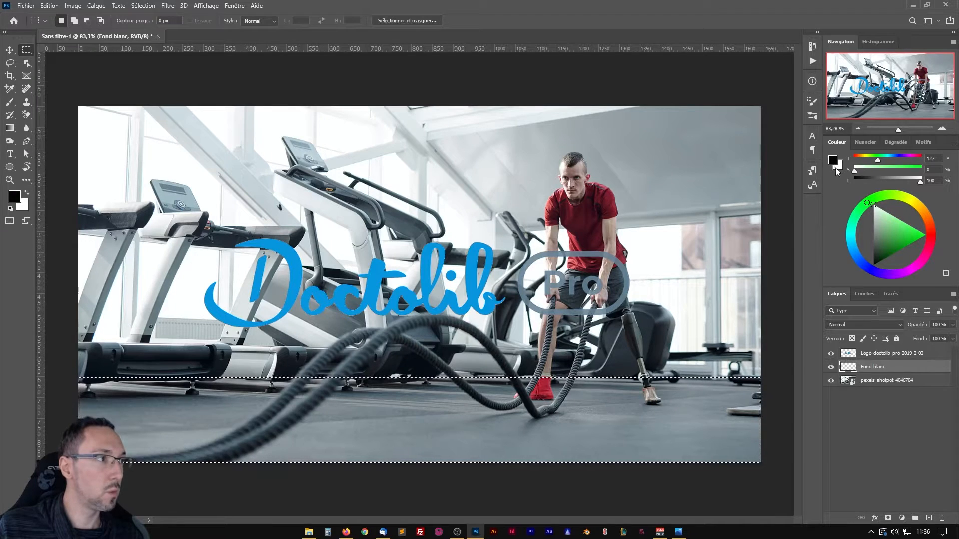
Make white the foreground colour, fill the selected strip on the Fond blanc layer with it, and refill the strip with the black background colour.
key("x")
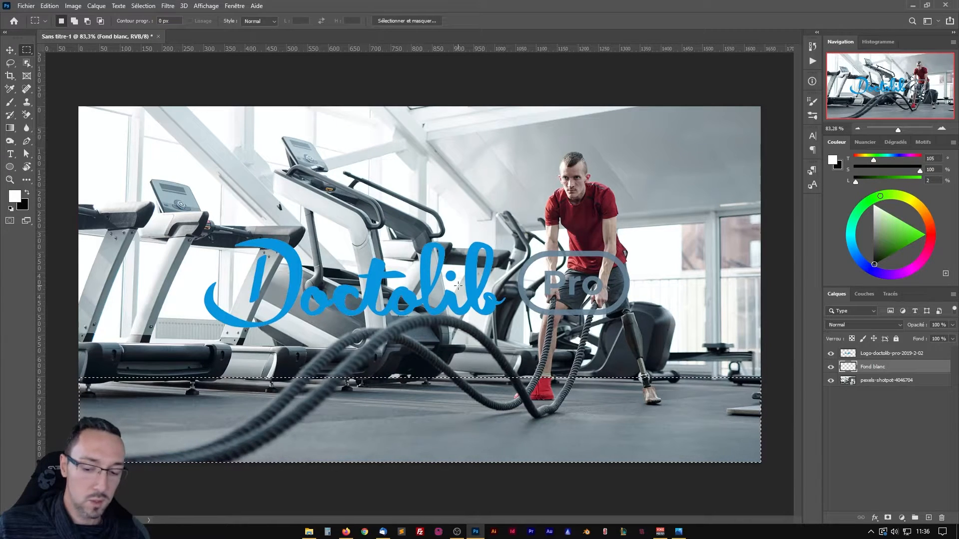
key("alt+BackSpace")
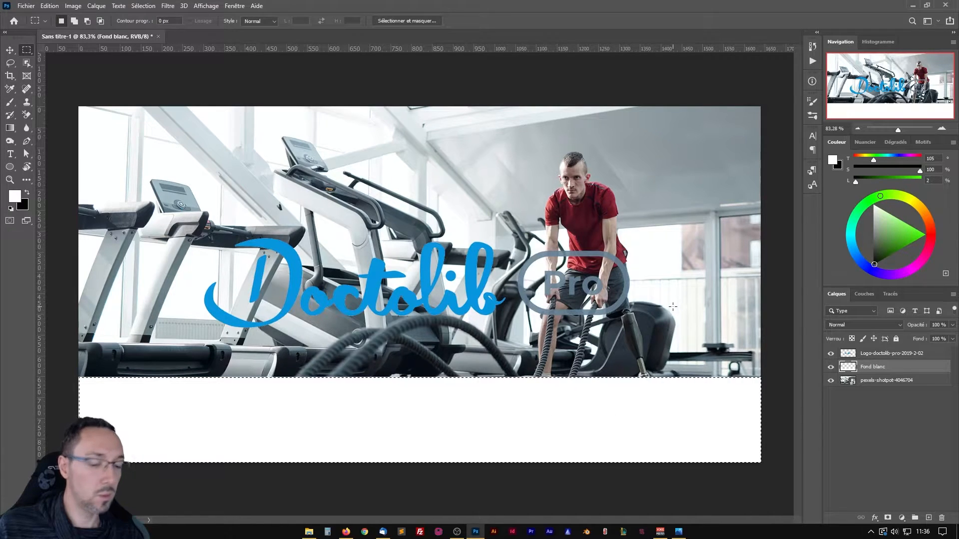
key("ctrl+BackSpace")
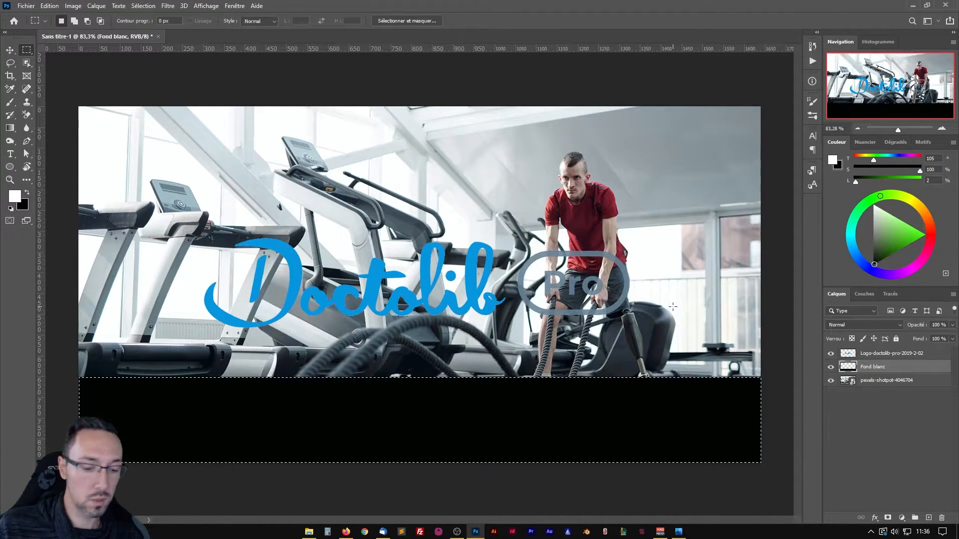
Refill the selected strip on the Fond blanc layer with white and set the layer's opacity to 64 %.
key("alt+BackSpace")
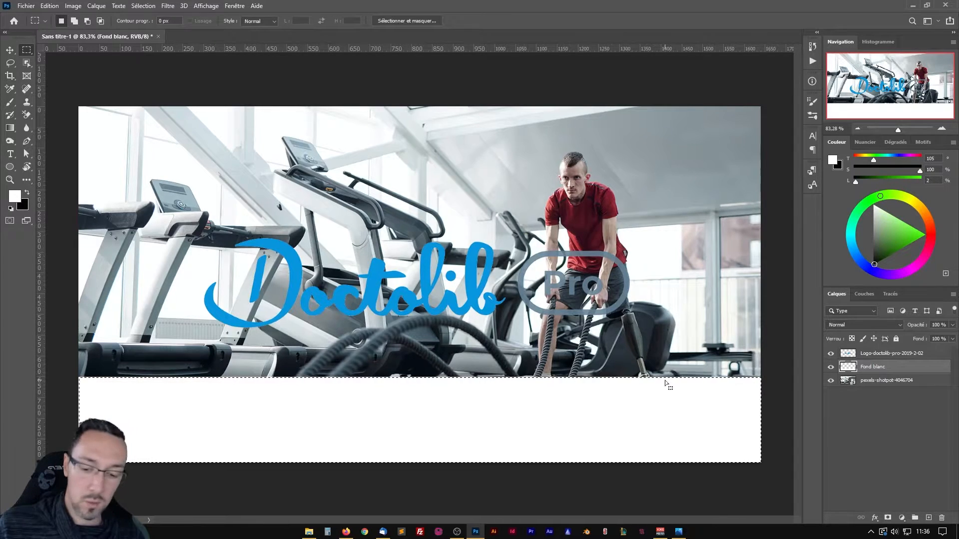
key("ctrl+d")
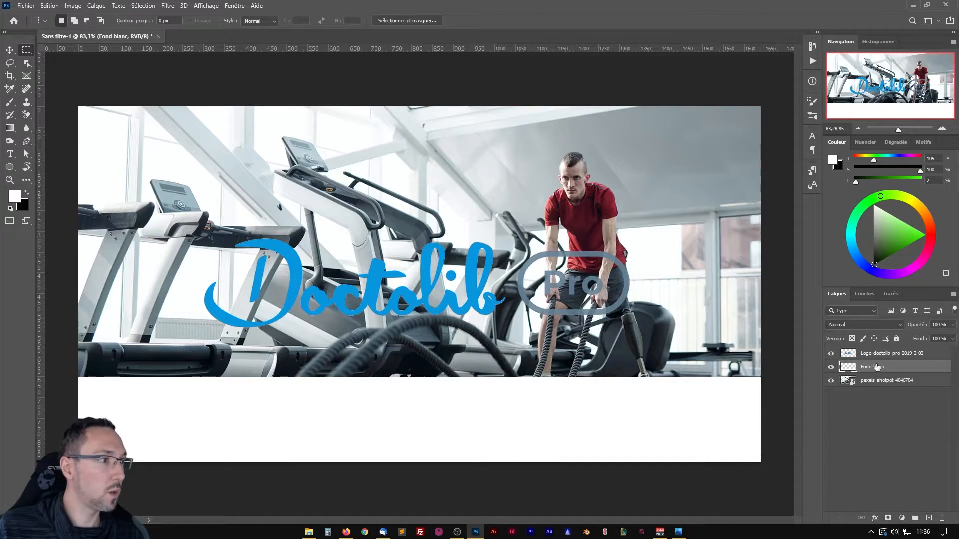
left_click(953, 325)
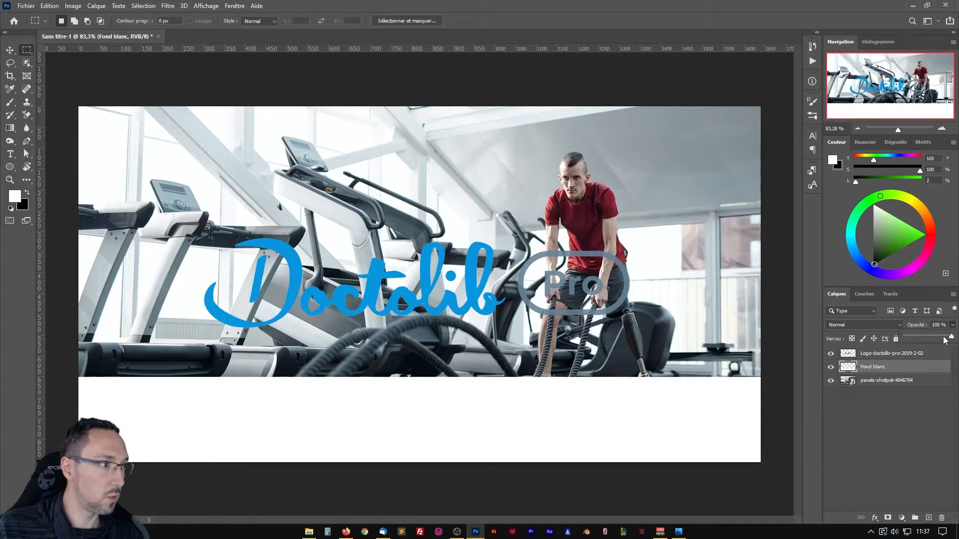
left_click_drag(944, 339, 936, 338)
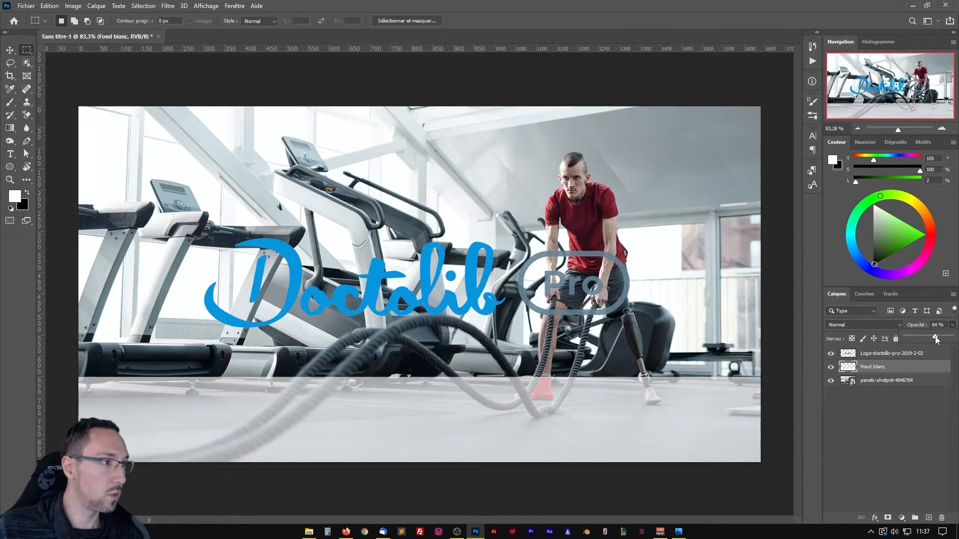
left_click(894, 434)
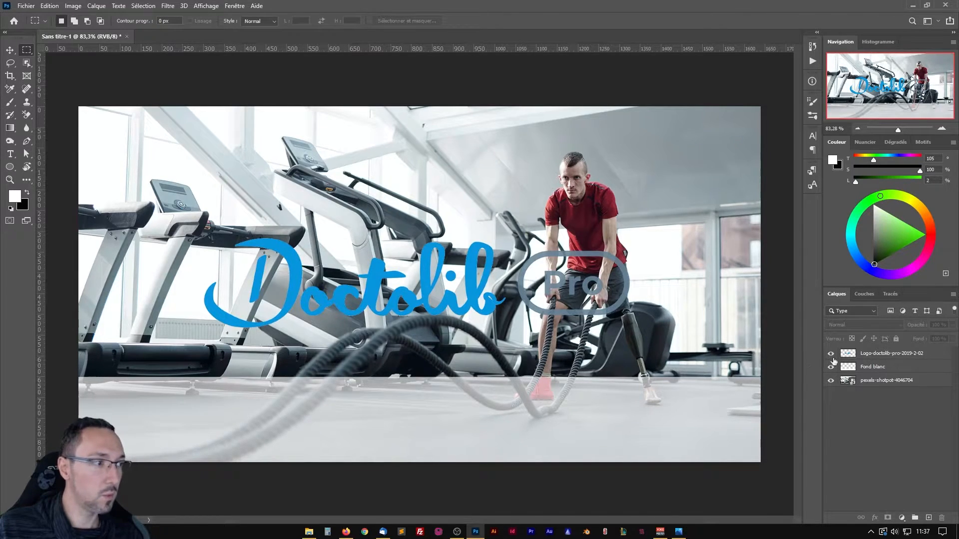
left_click(892, 369)
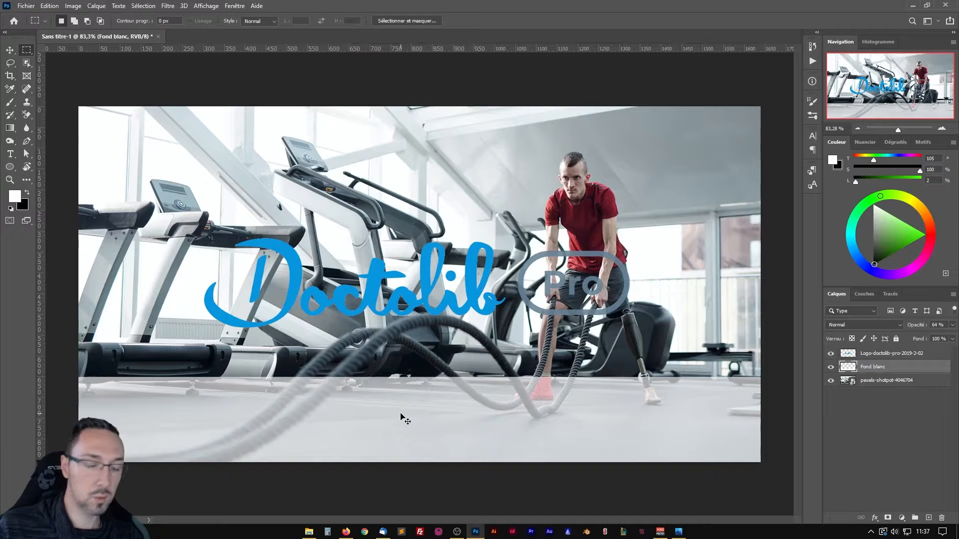
Stretch the Fond blanc strip upward to about a third below the canvas's upper edge and inspect the result up close.
key("ctrl+t")
left_click_drag(419, 377, 422, 218)
key("Return")
scroll(421, 217, "up", 5)
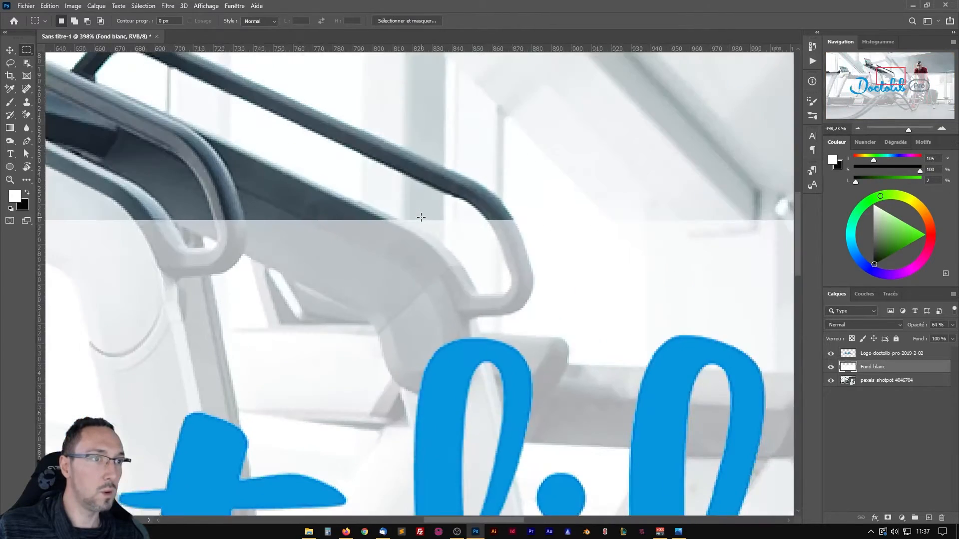
scroll(421, 217, "down", 4)
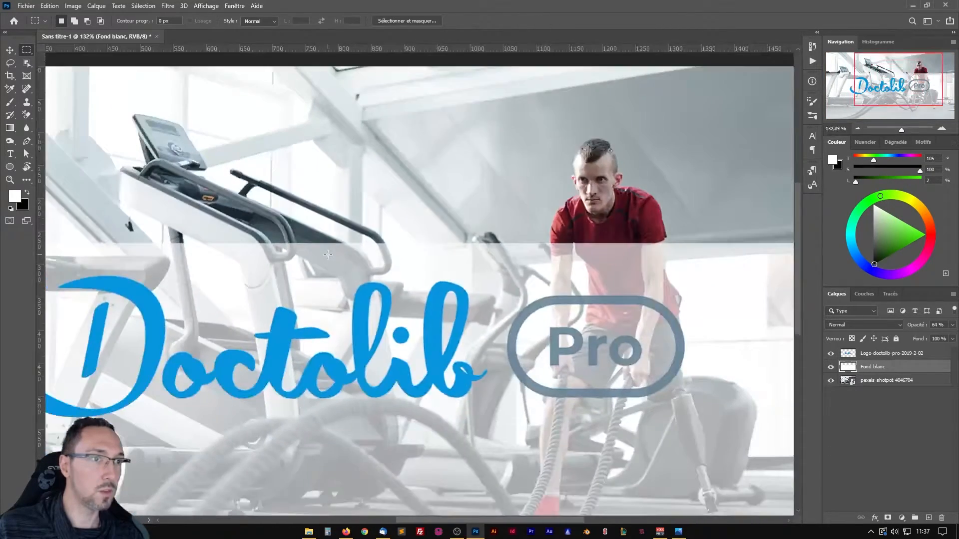
scroll(328, 255, "down", 2)
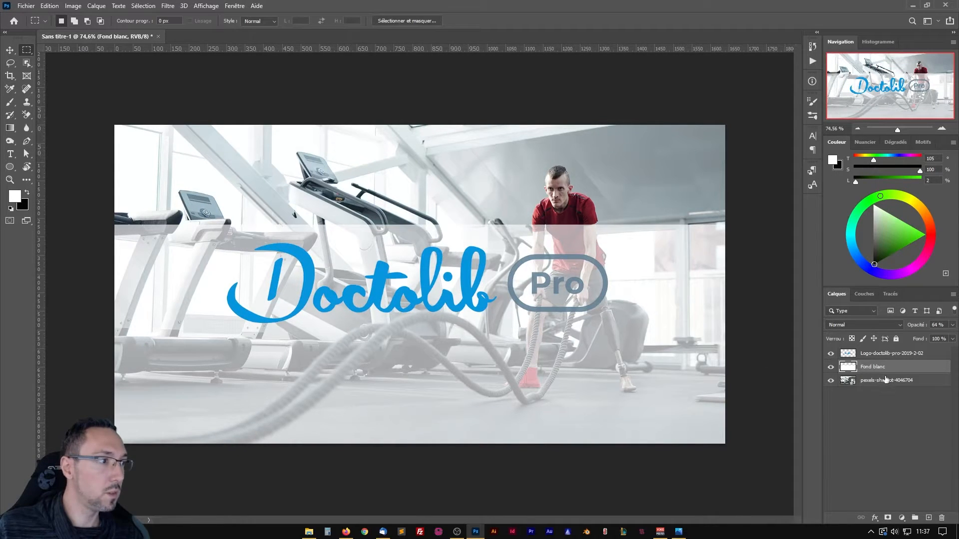
Delete the Fond blanc layer and draw a white rectangle shape about 1684 × 245 px across the lower part of the canvas.
left_click_drag(881, 370, 942, 518)
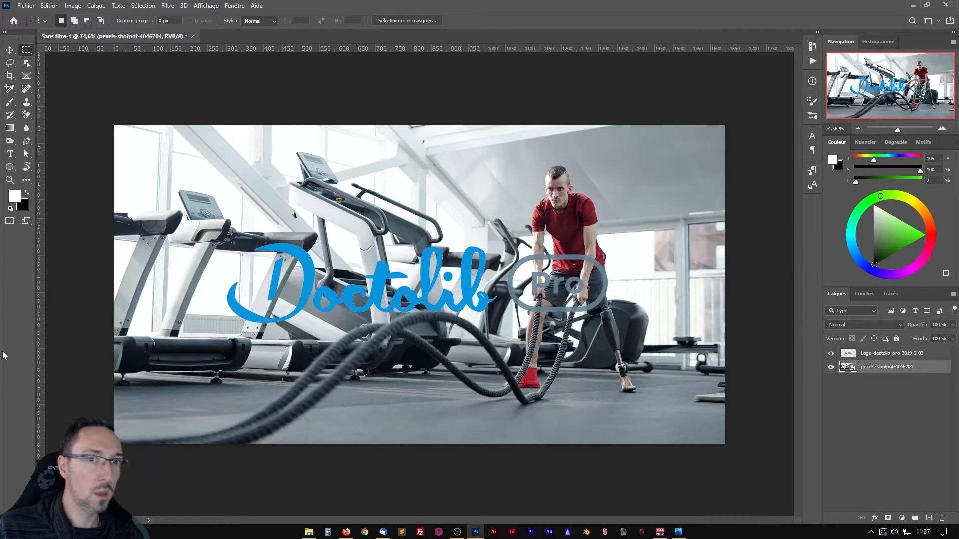
left_click(9, 167)
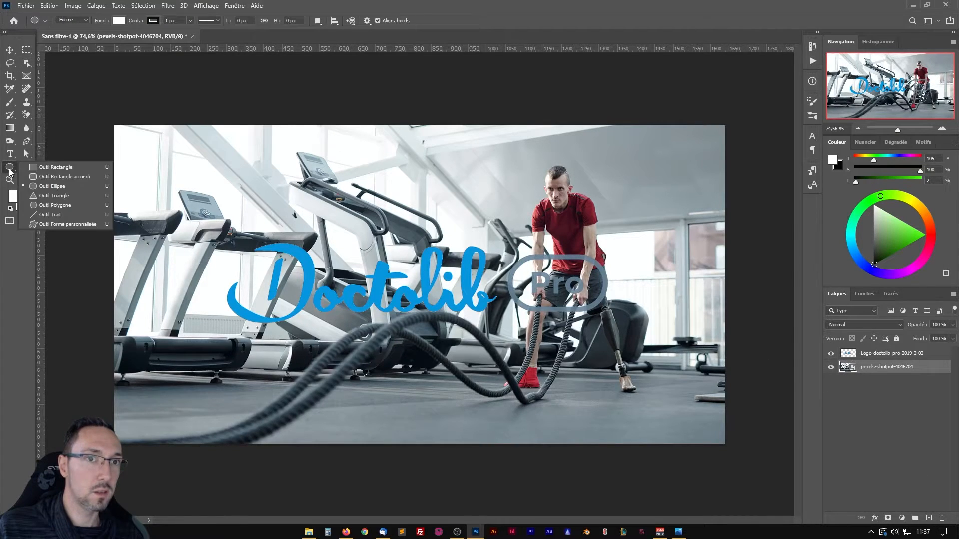
left_click(43, 170)
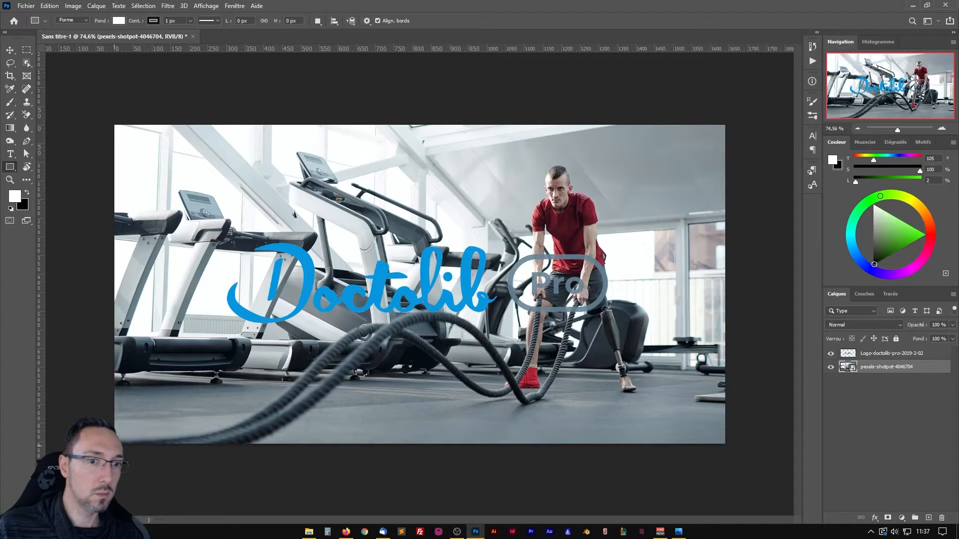
left_click_drag(108, 448, 735, 357)
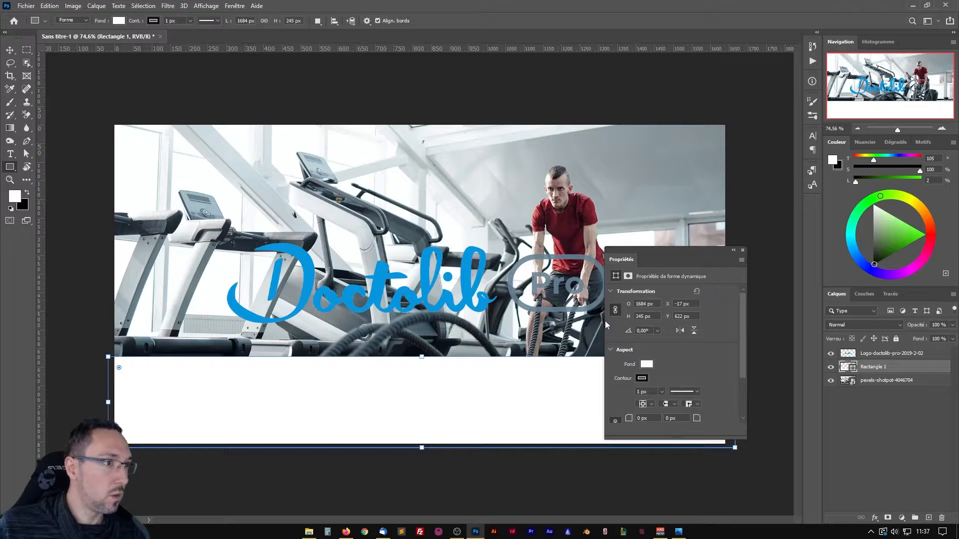
left_click(743, 250)
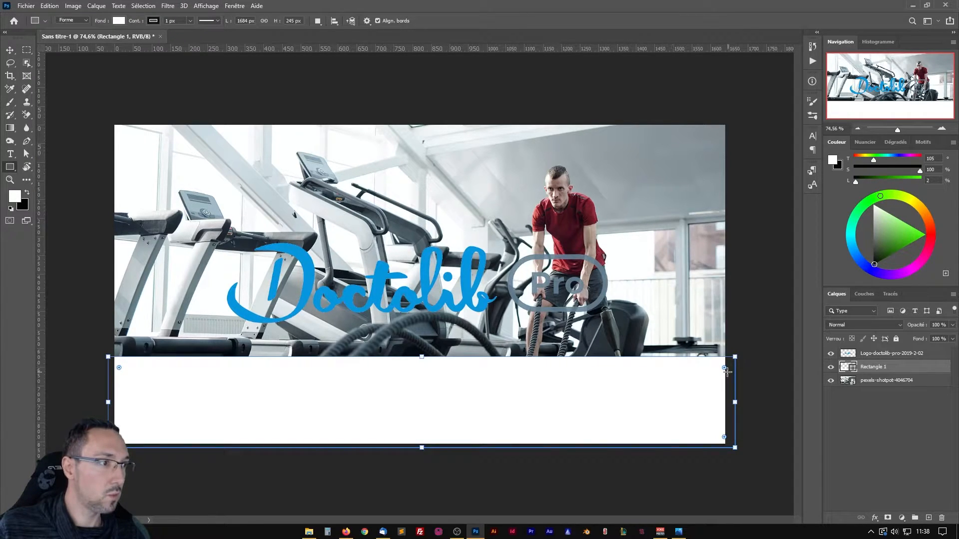
Trim the white rectangle to the canvas edges, about 1646 × 234 px, and set its opacity to 65 %.
left_click_drag(724, 369, 716, 375)
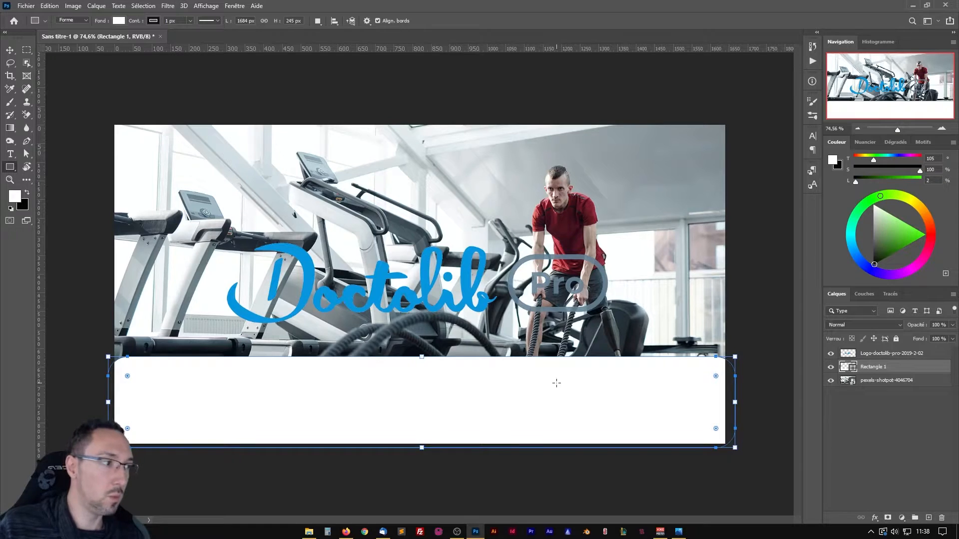
key("ctrl+z")
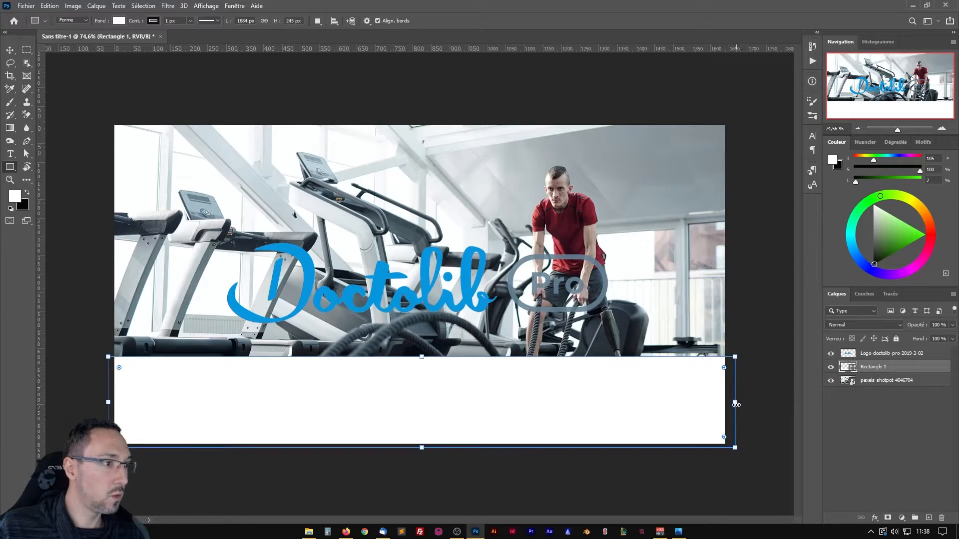
left_click_drag(735, 402, 727, 402)
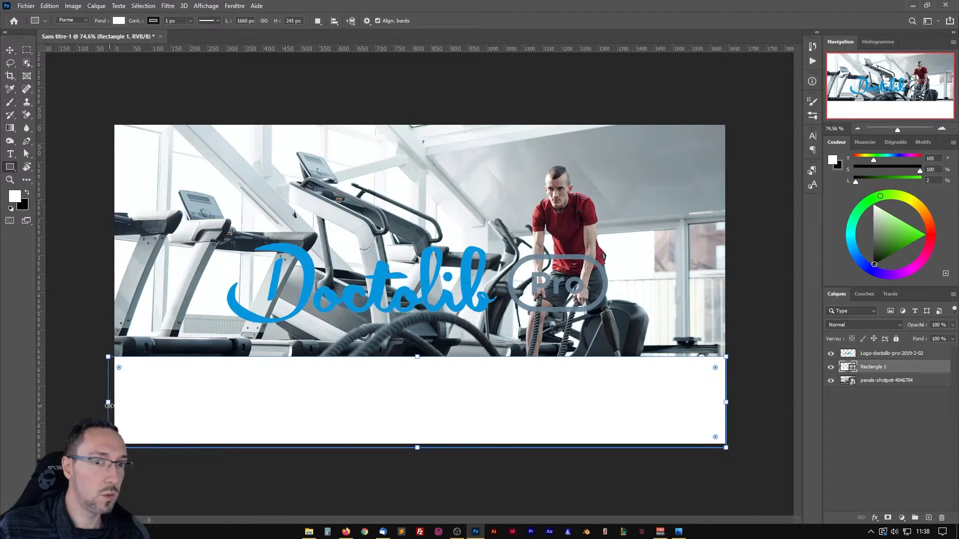
left_click_drag(106, 402, 114, 402)
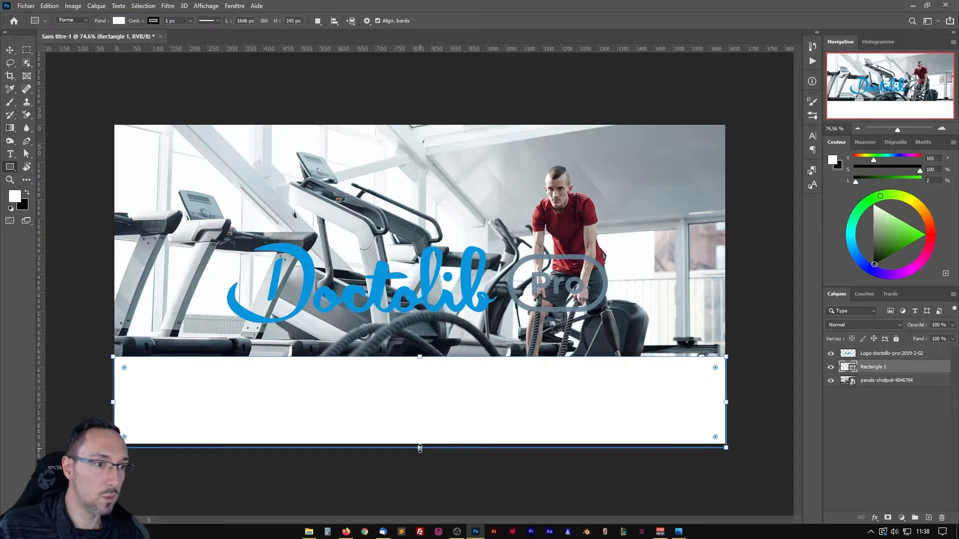
left_click_drag(419, 447, 420, 445)
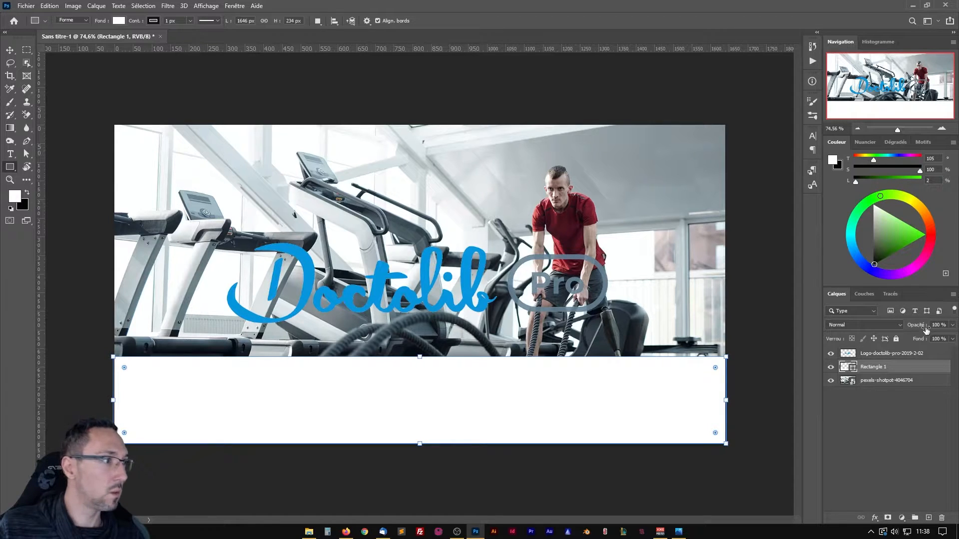
left_click(953, 326)
left_click_drag(952, 336, 936, 339)
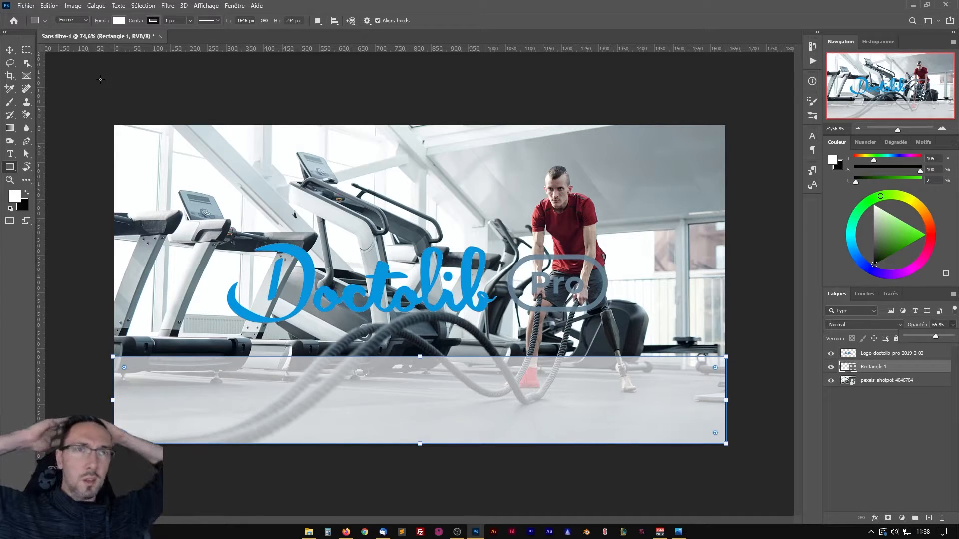
left_click(10, 155)
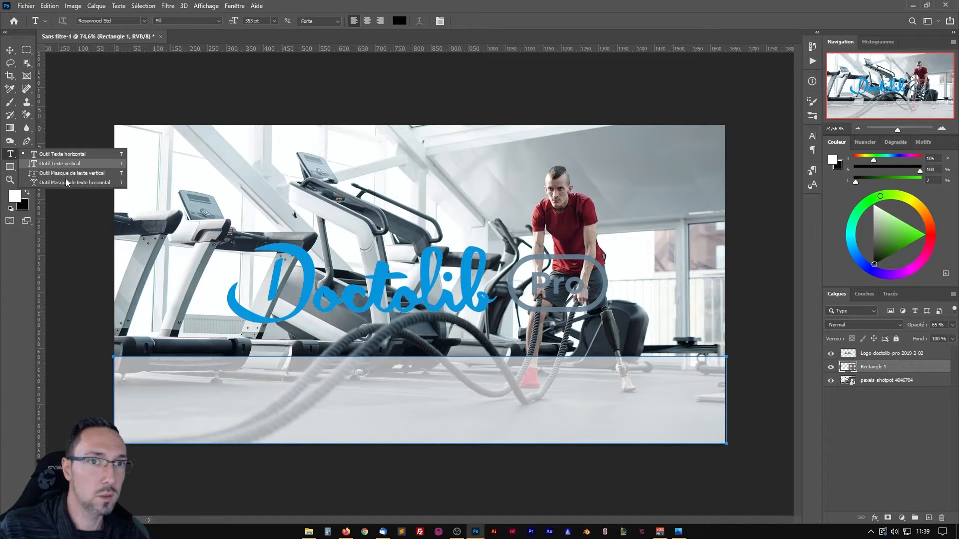
left_click(53, 156)
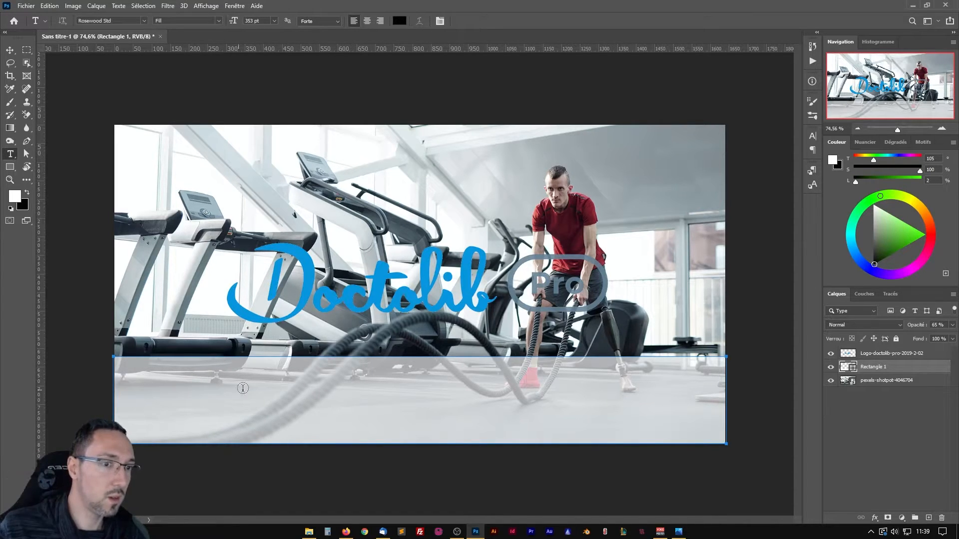
left_click(298, 384)
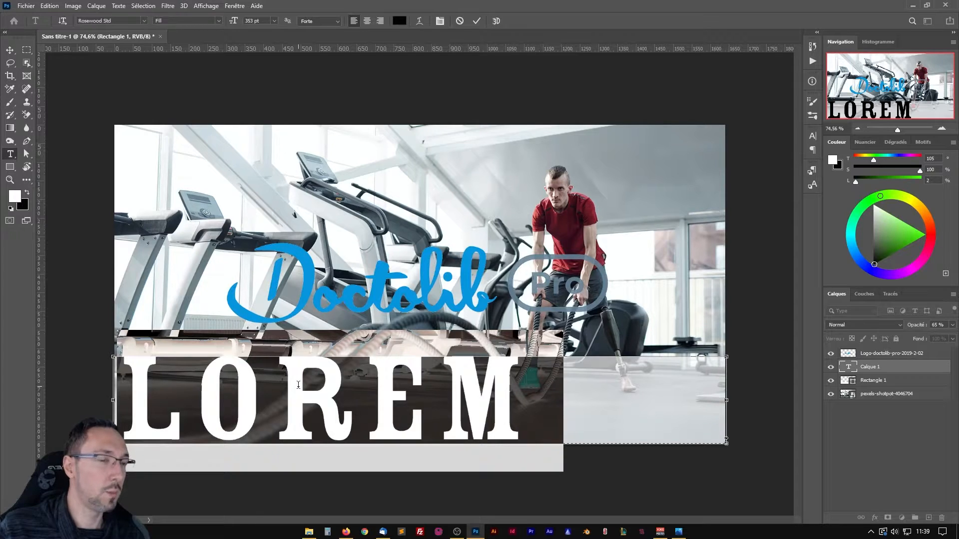
type("FEZEFZEZ")
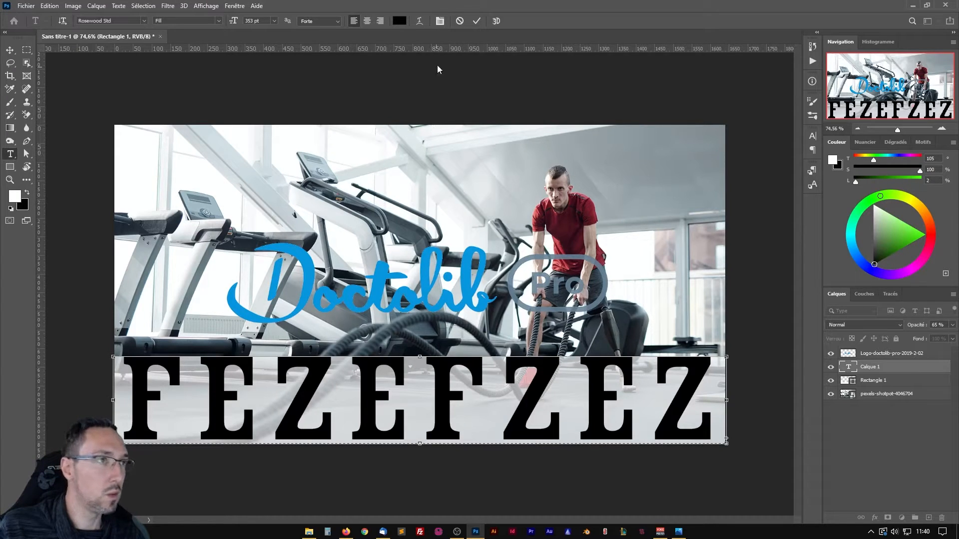
left_click(460, 22)
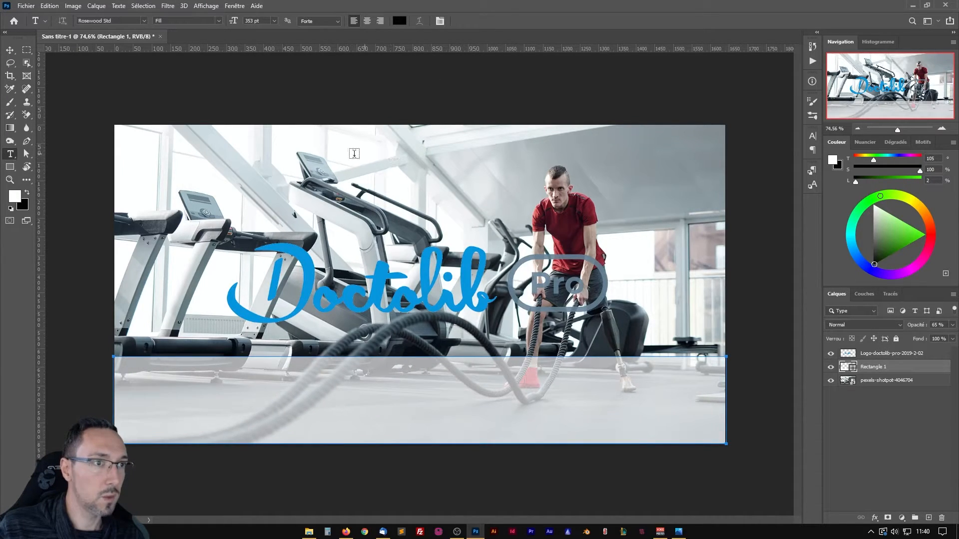
Start a point text on the upper part of the photo, size it to 30 pt and enter PARTENAIRES.
left_click(340, 172)
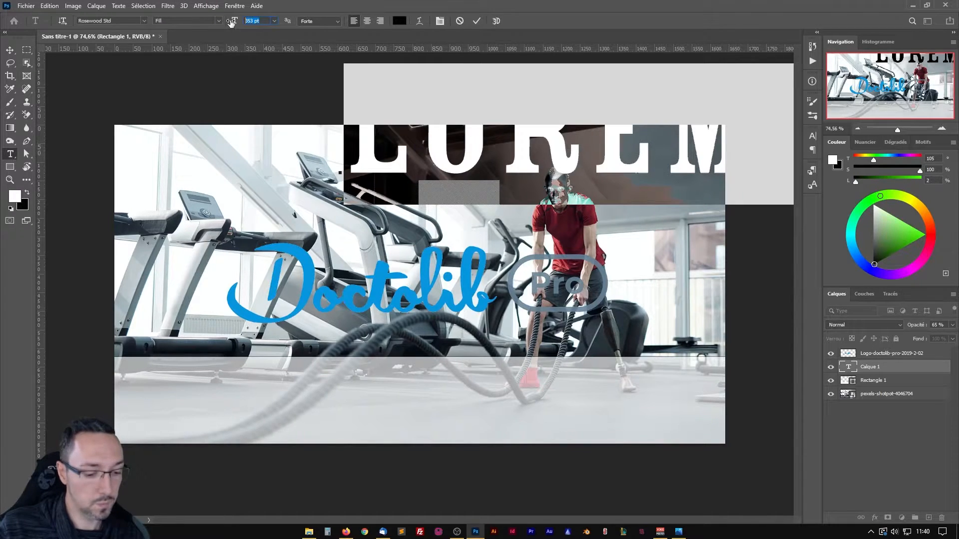
type("12")
key("Return")
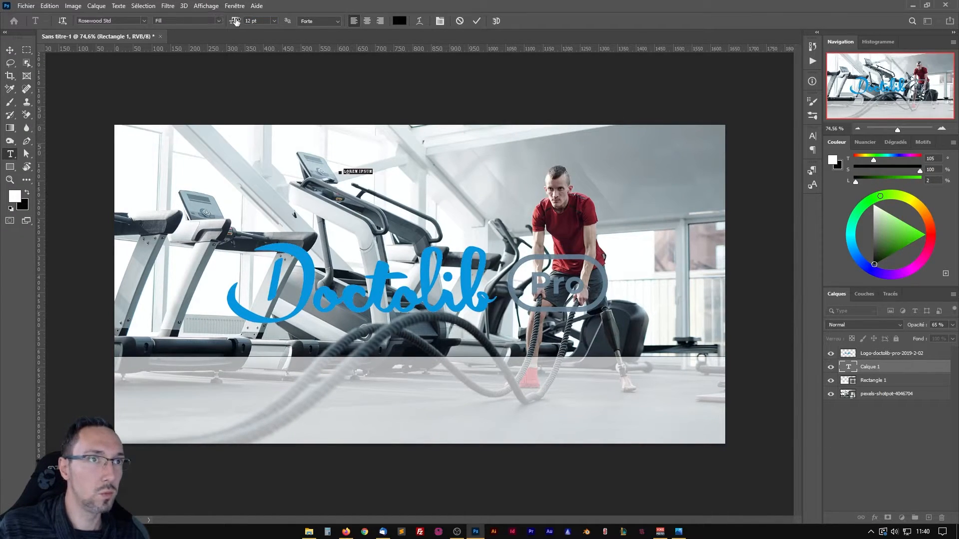
left_click_drag(235, 22, 245, 22)
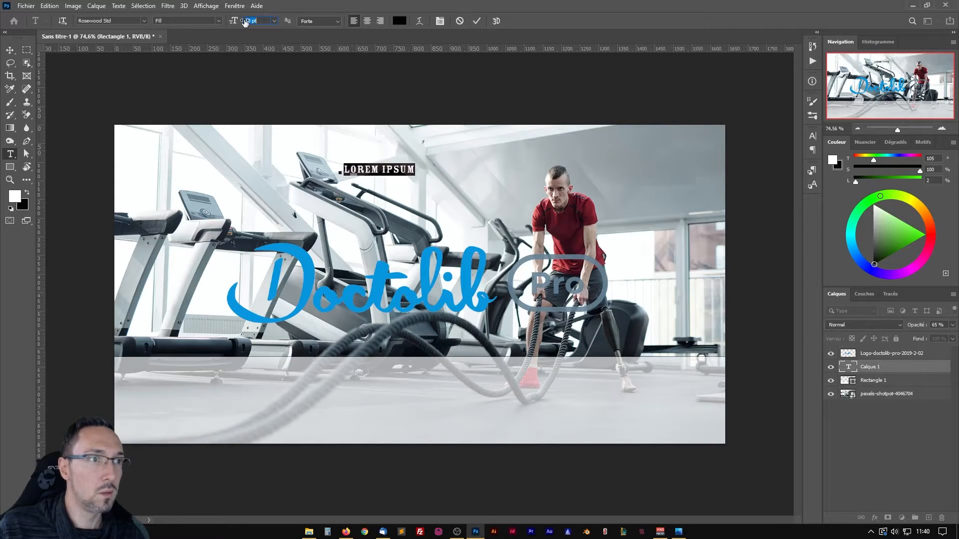
type("PARTENA")
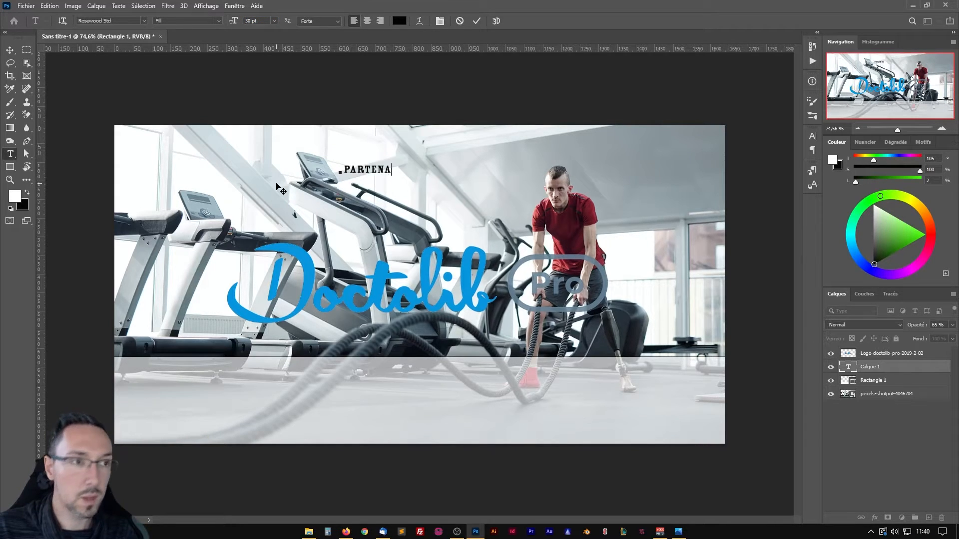
type("IRES")
Change the font of the whole partner text to Helvetica Neue LT Std 77 Bold Condensed.
key("ctrl+a")
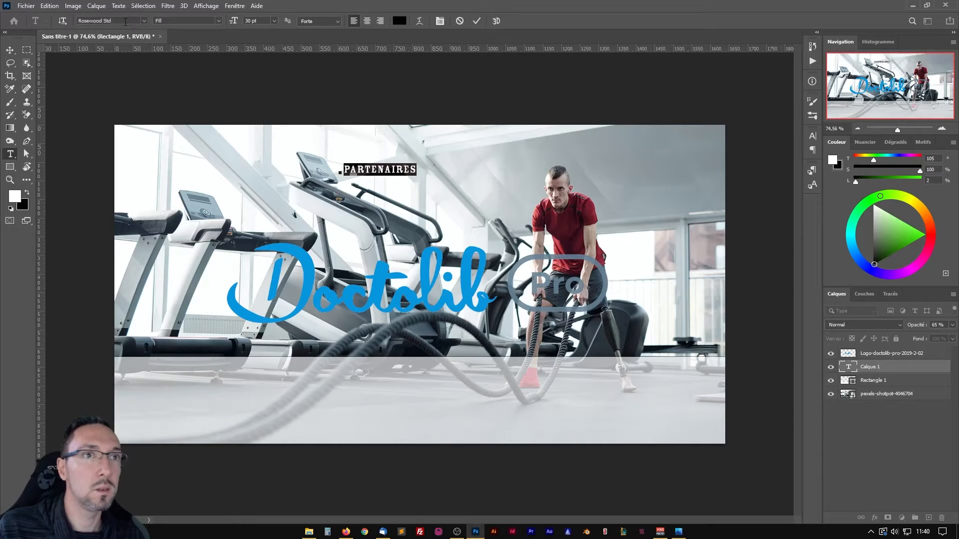
left_click(125, 22)
type("Helvetica Neue LT")
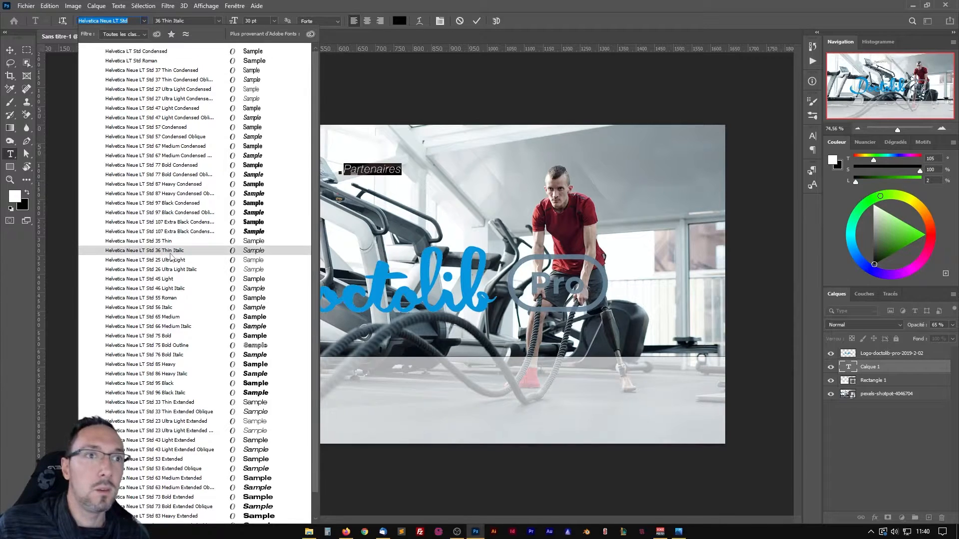
left_click(172, 166)
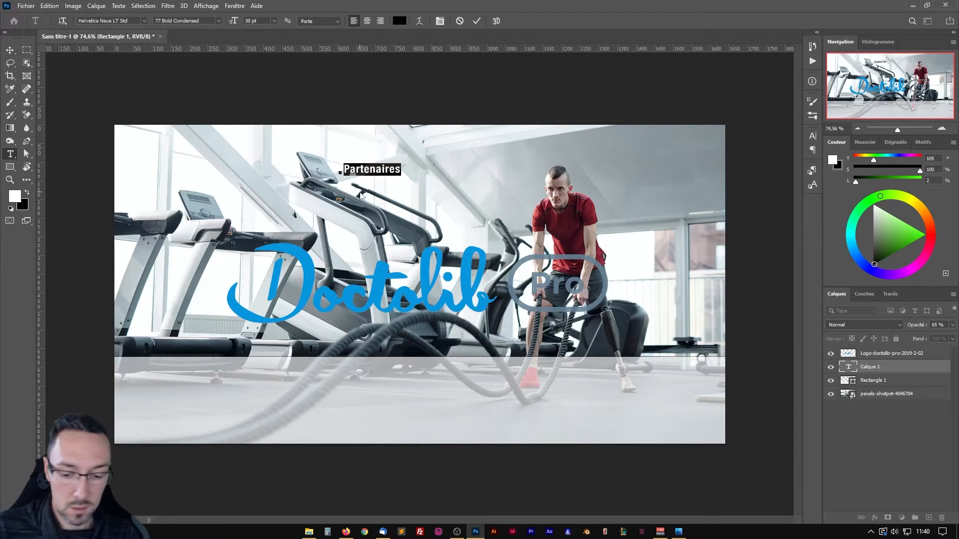
Replace the text with "Nos partenaires" and commit the text layer.
type("Nos partenair")
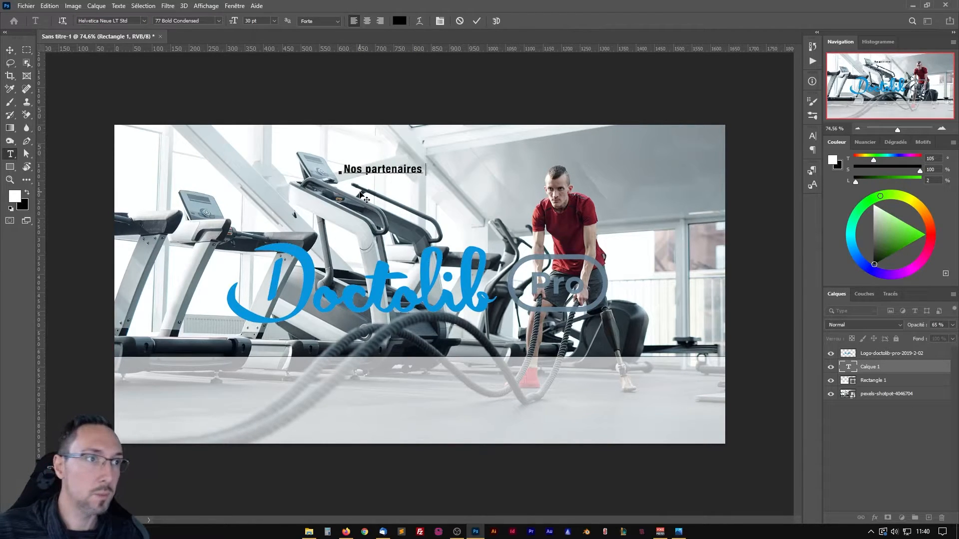
type("es :")
key("BackSpace")
key("BackSpace")
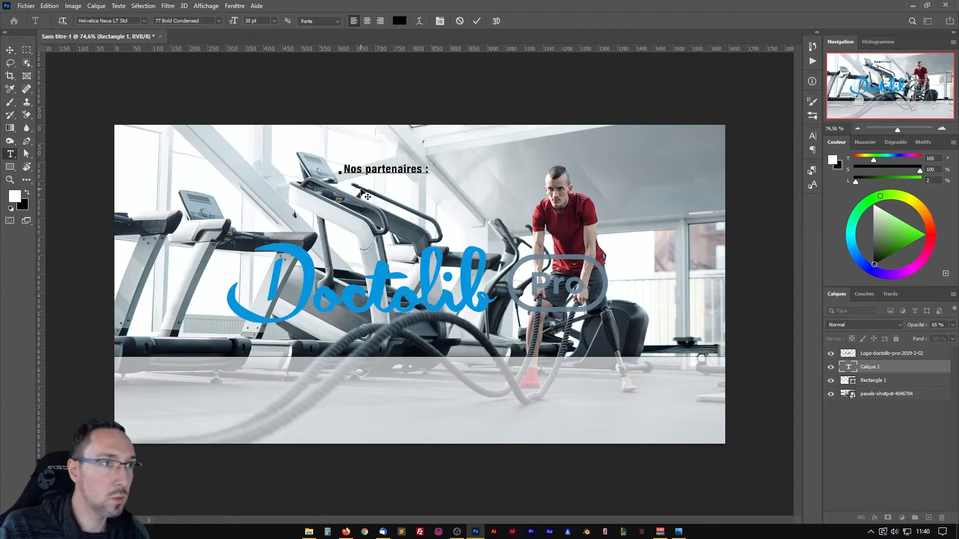
left_click(477, 20)
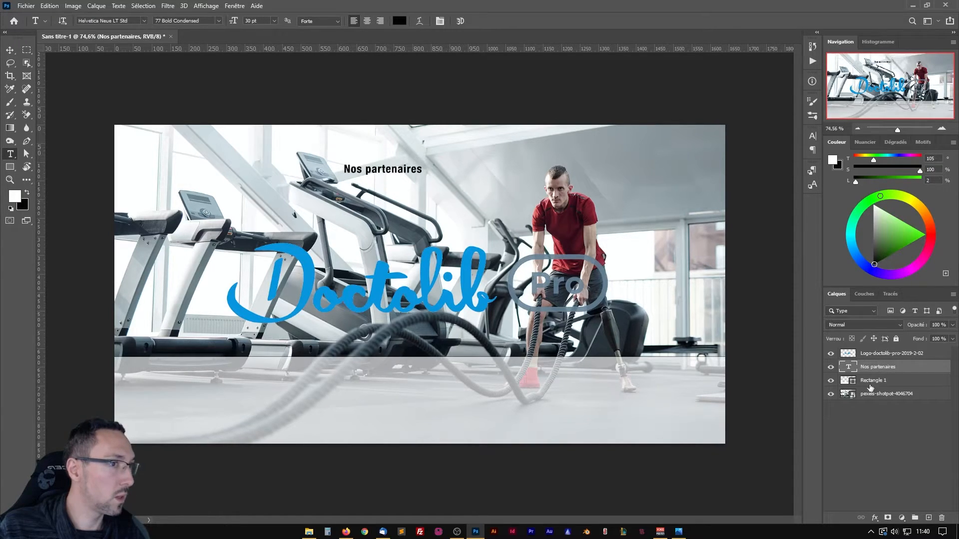
Move the "Nos partenaires" text into the upper part of the semi-transparent white strip, centred horizontally on the canvas.
left_click(10, 50)
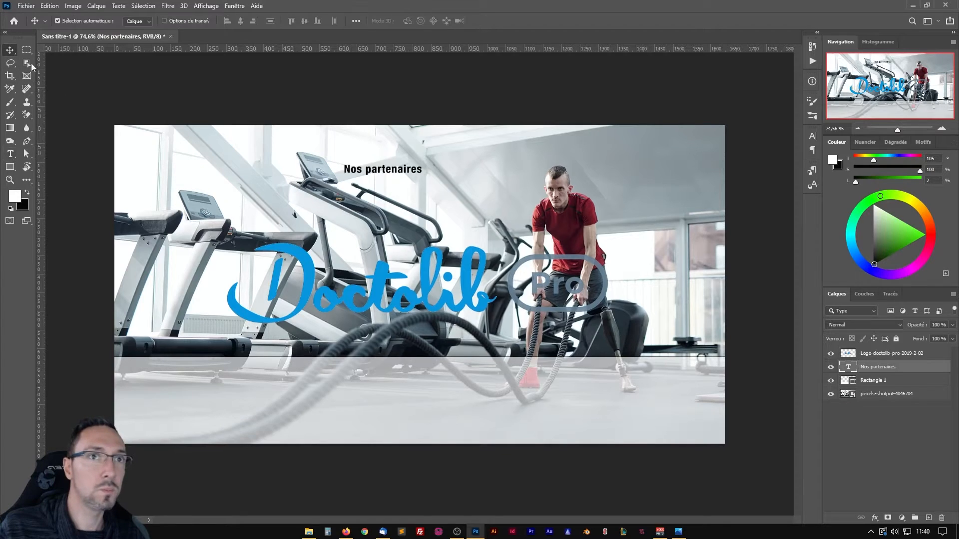
left_click_drag(385, 173, 422, 374)
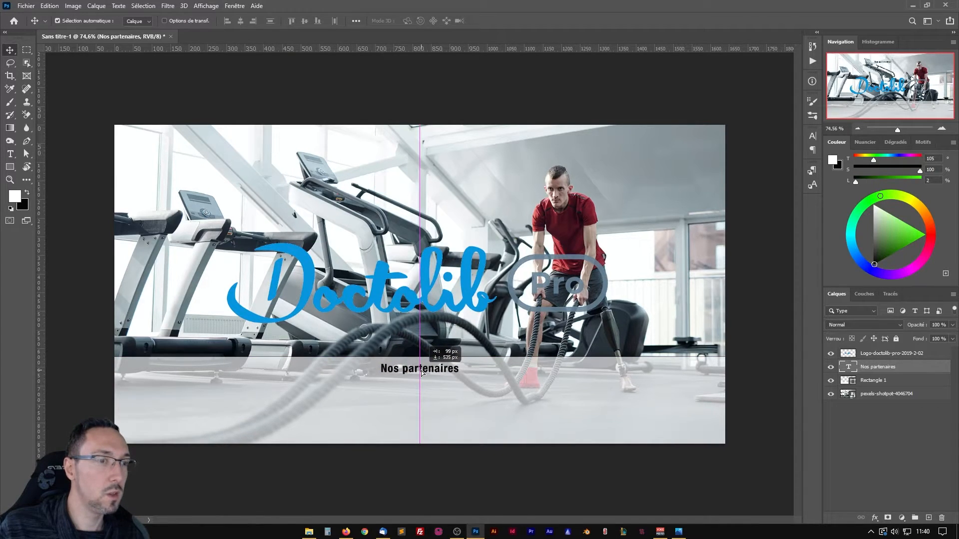
left_click_drag(422, 373, 422, 374)
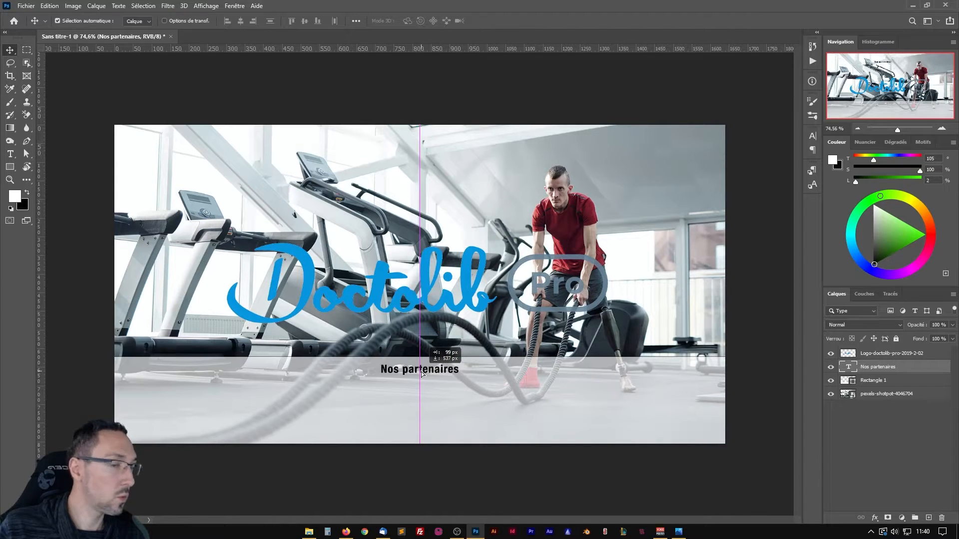
left_click_drag(422, 374, 422, 374)
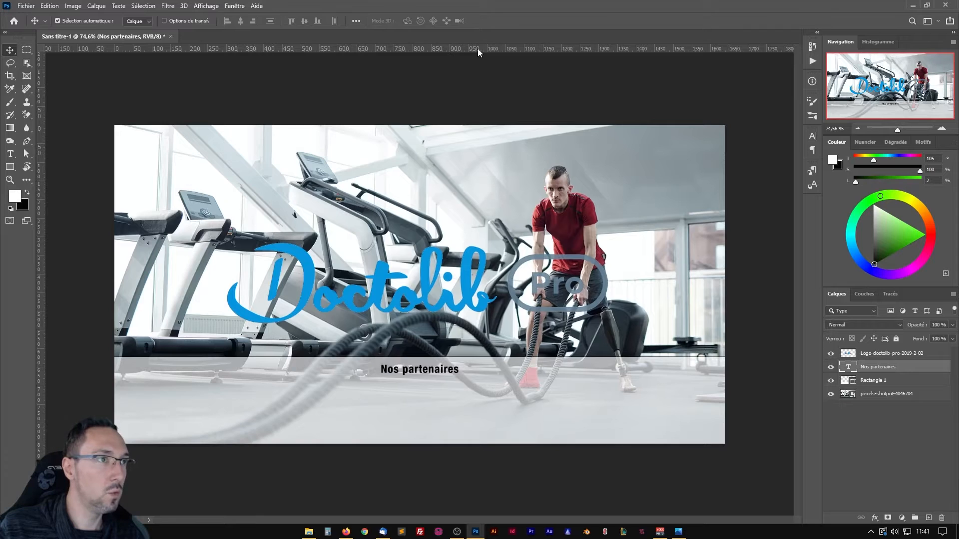
Show the rulers and place two horizontal guides across the white strip below the text, the lower one at about Y 773 px.
key("ctrl+r")
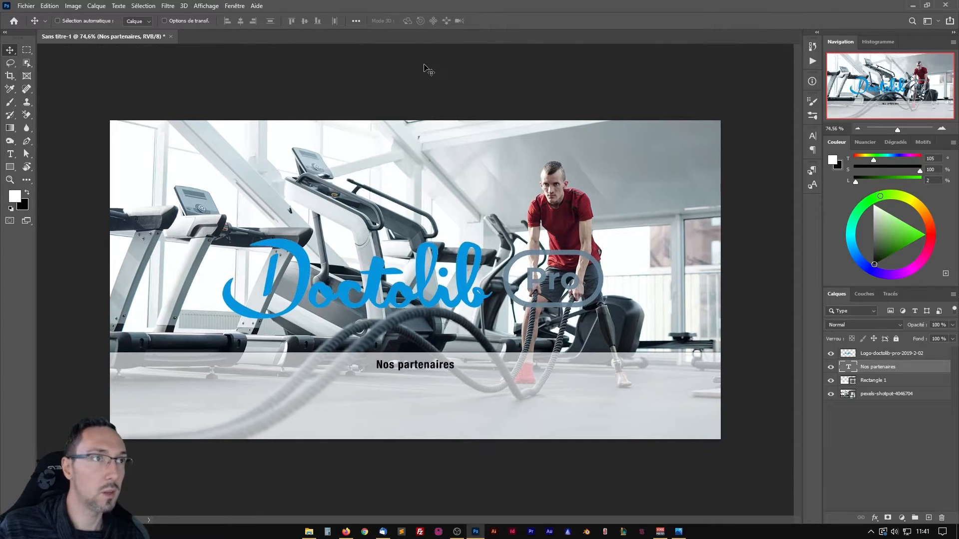
key("ctrl+r")
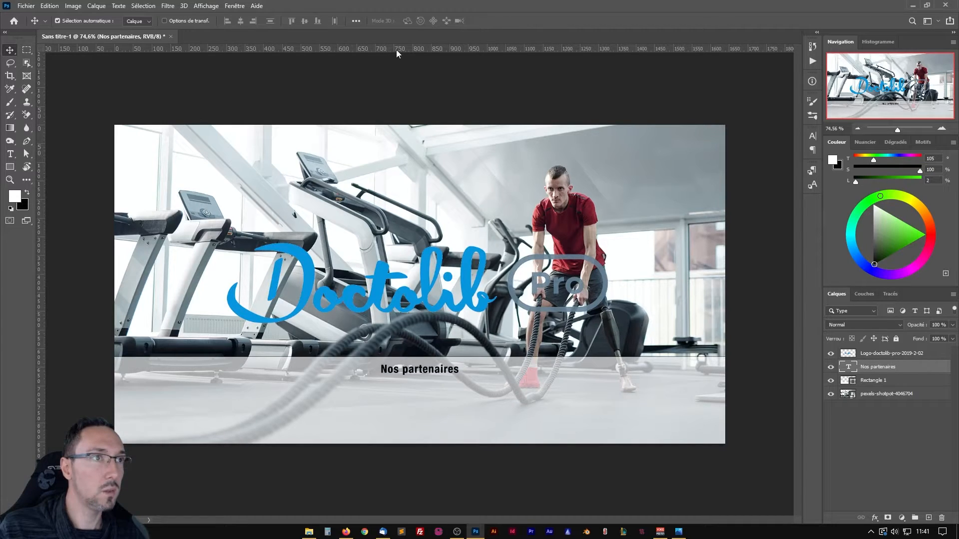
left_click_drag(400, 49, 412, 383)
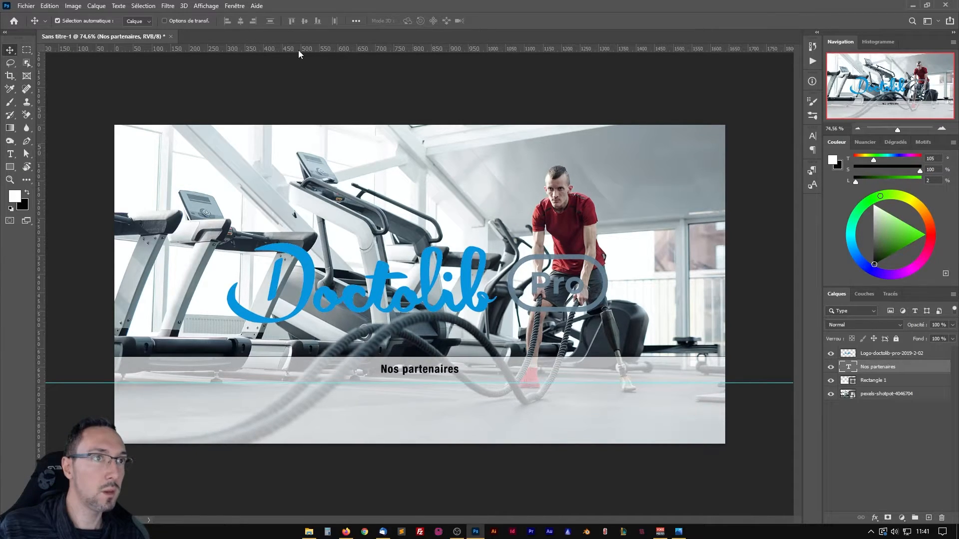
left_click_drag(300, 50, 324, 413)
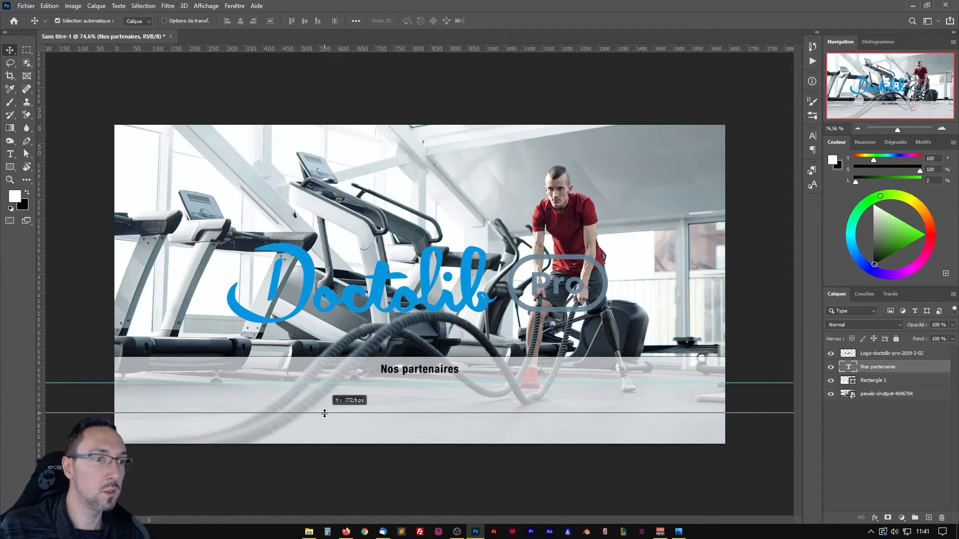
left_click_drag(325, 413, 325, 413)
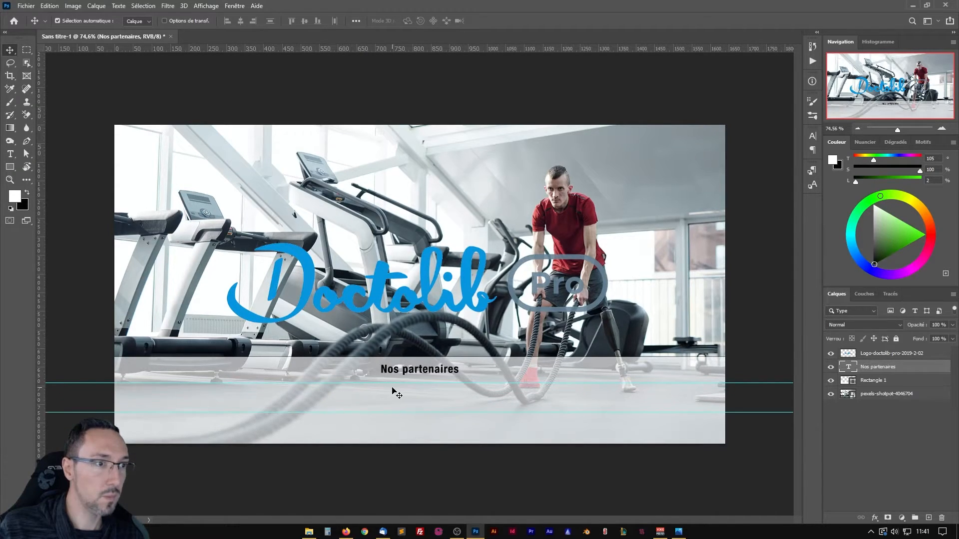
Convert the Logo-doctolib-pro-2019-2-02 layer to a smart object.
scroll(423, 412, "up", 3)
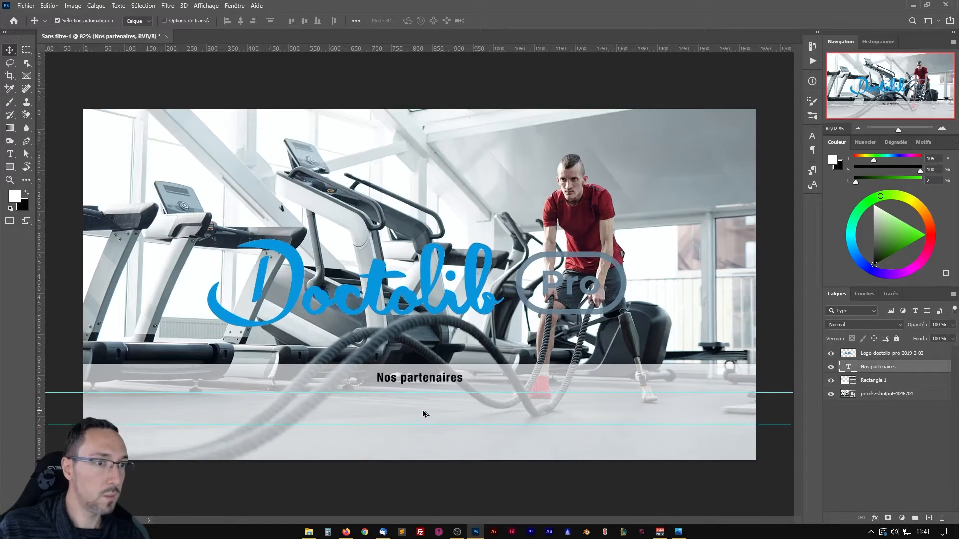
left_click_drag(500, 372, 496, 331)
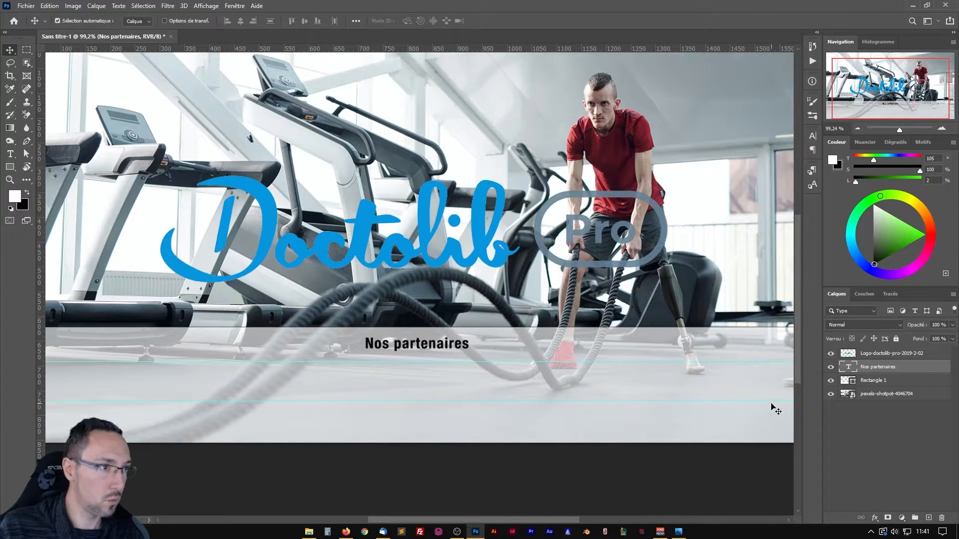
left_click(882, 354)
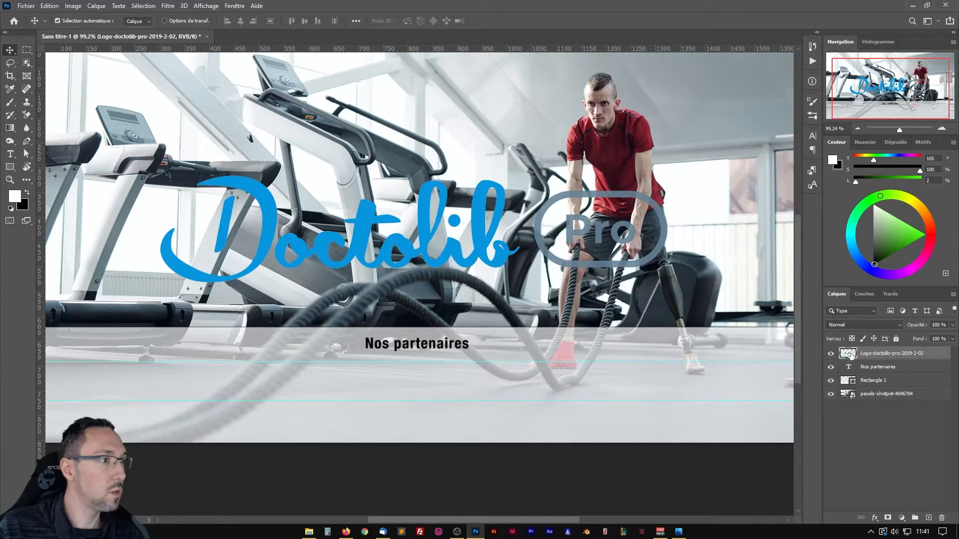
right_click(940, 356)
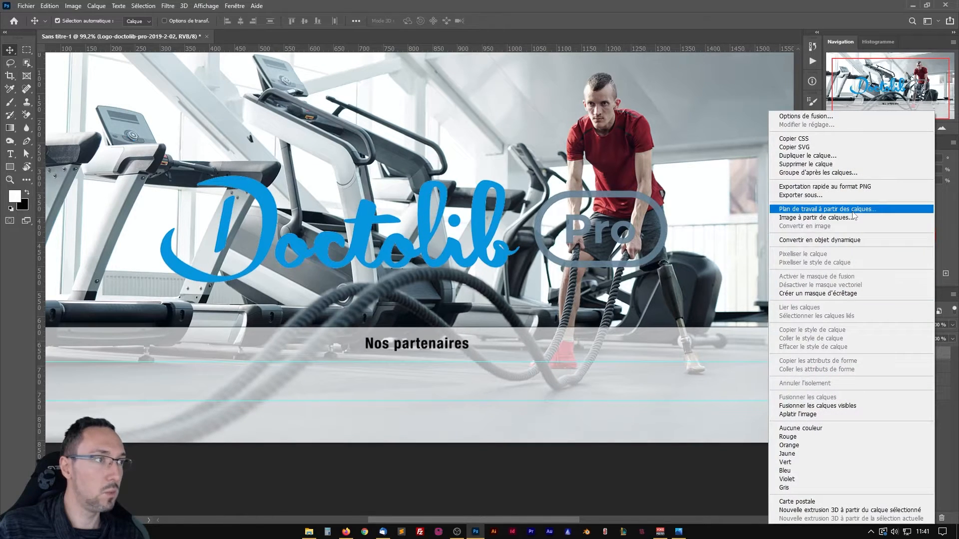
left_click(806, 240)
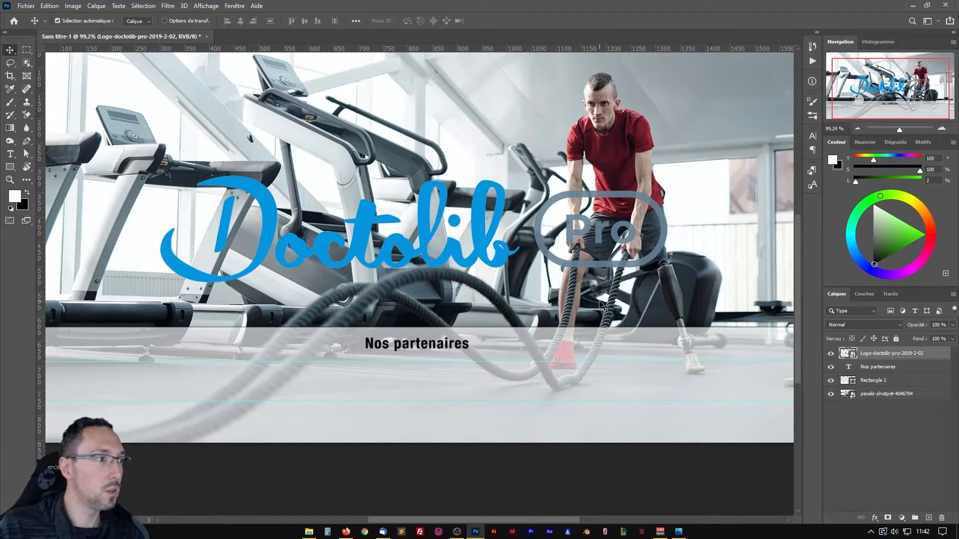
Scale the Doctolib Pro smart object down proportionally about its centre to about 25 % and commit the transformation.
key("ctrl")
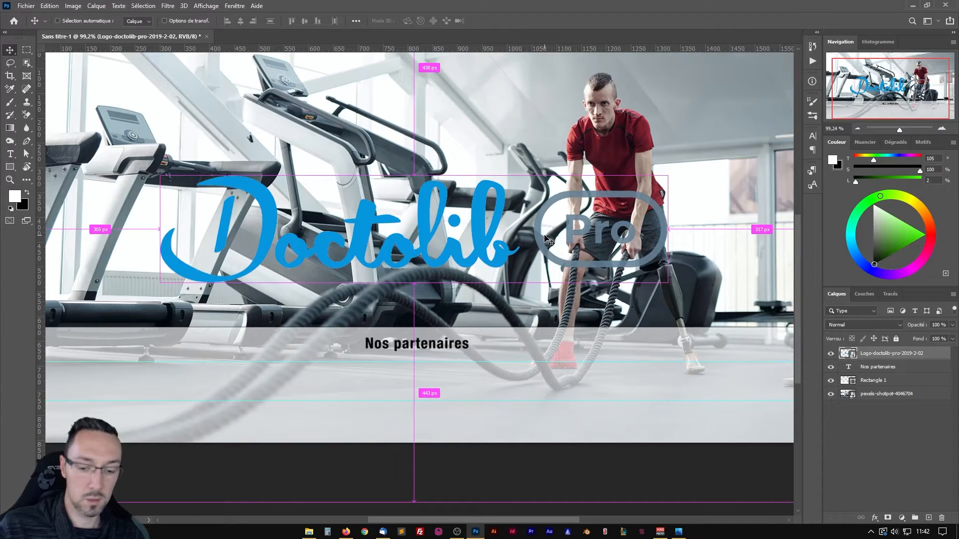
key("ctrl+t")
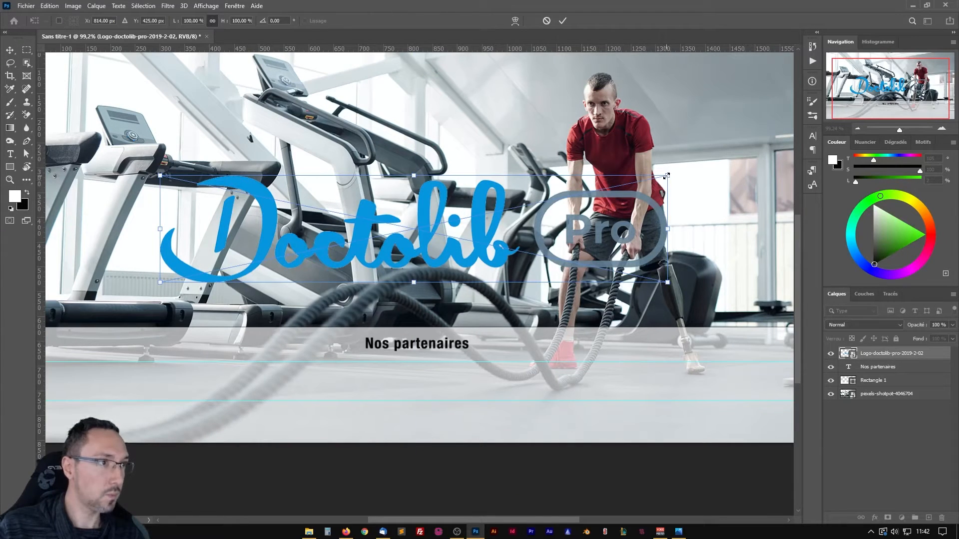
left_click_drag(668, 176, 478, 216)
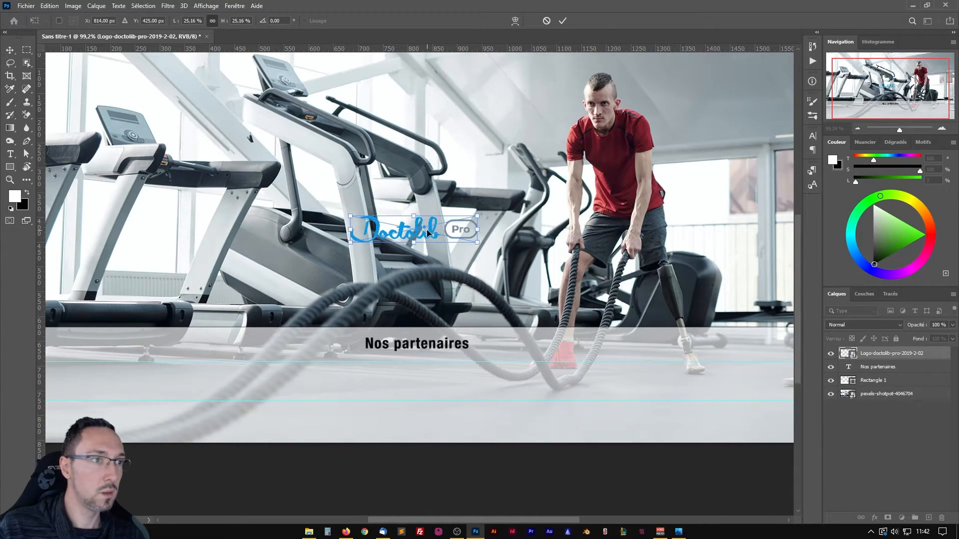
key("Return")
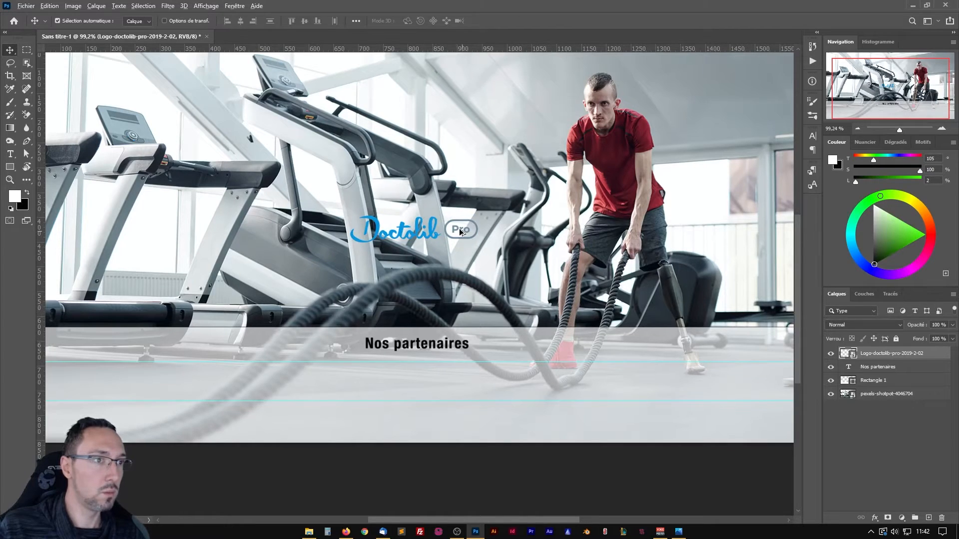
Enlarge the shrunken Doctolib Pro smart object proportionally about its centre and check its sharpness.
scroll(422, 221, "up", 3)
scroll(420, 269, "down", 1)
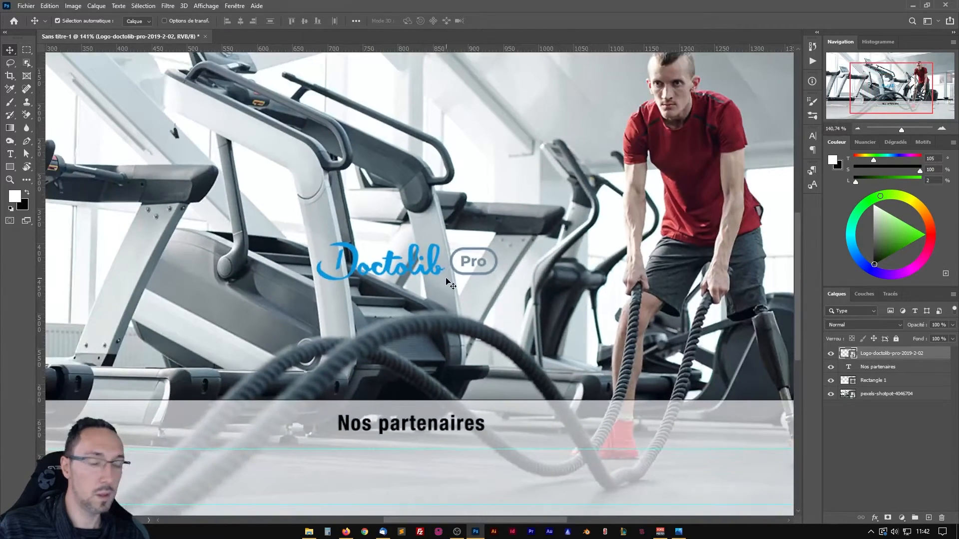
key("ctrl+t")
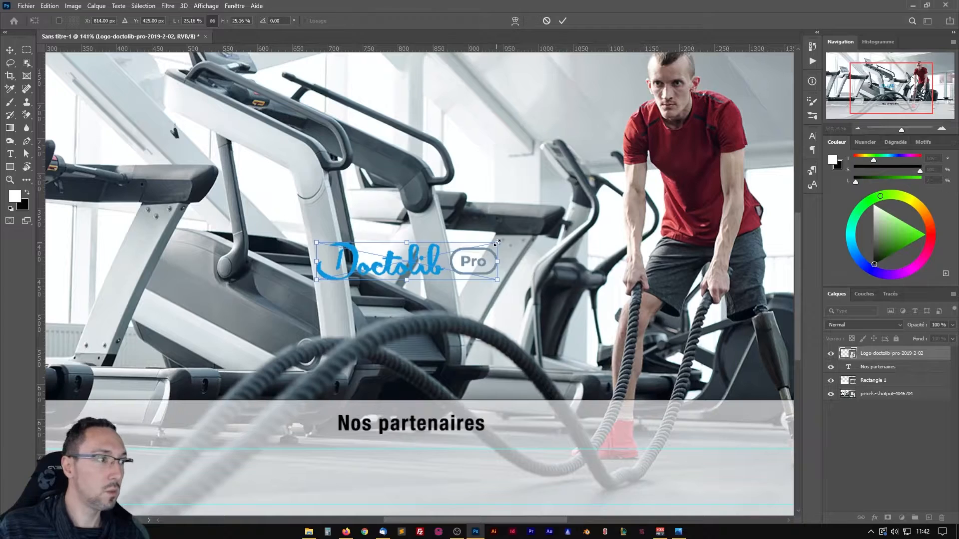
left_click_drag(497, 243, 642, 212)
key("Return")
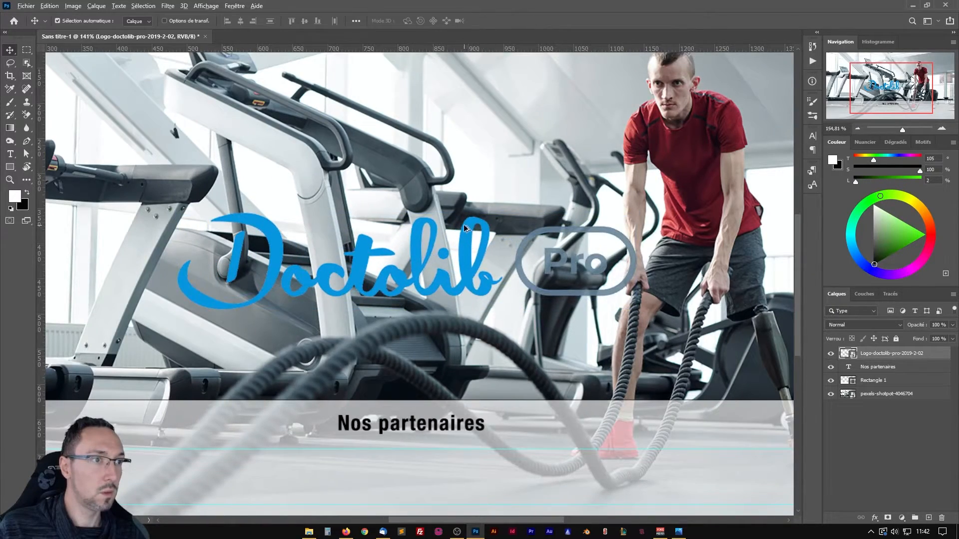
scroll(464, 228, "up", 3)
scroll(353, 264, "down", 4)
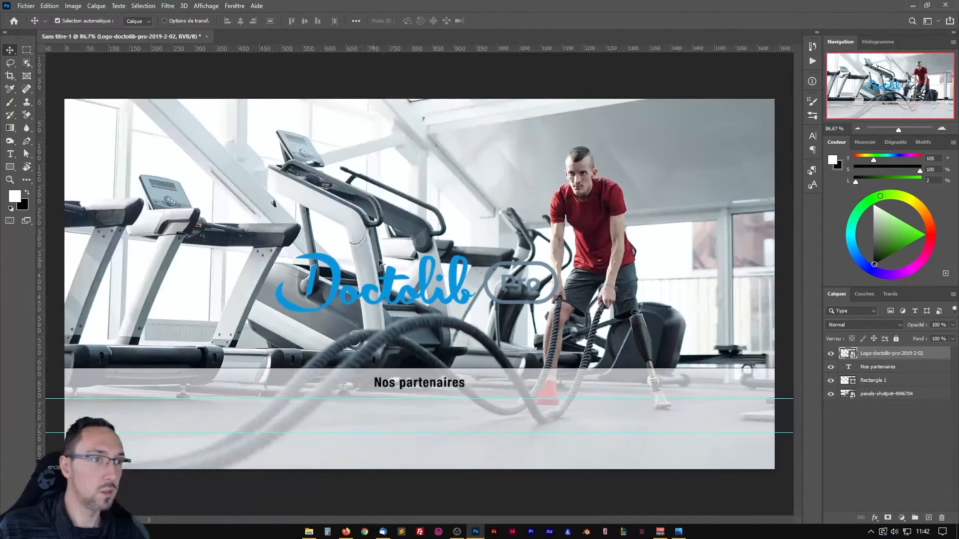
Duplicate the Doctolib Pro logo layer, rasterize the copy and place it above the original logo.
scroll(471, 295, "up", 1)
scroll(471, 294, "up", 1)
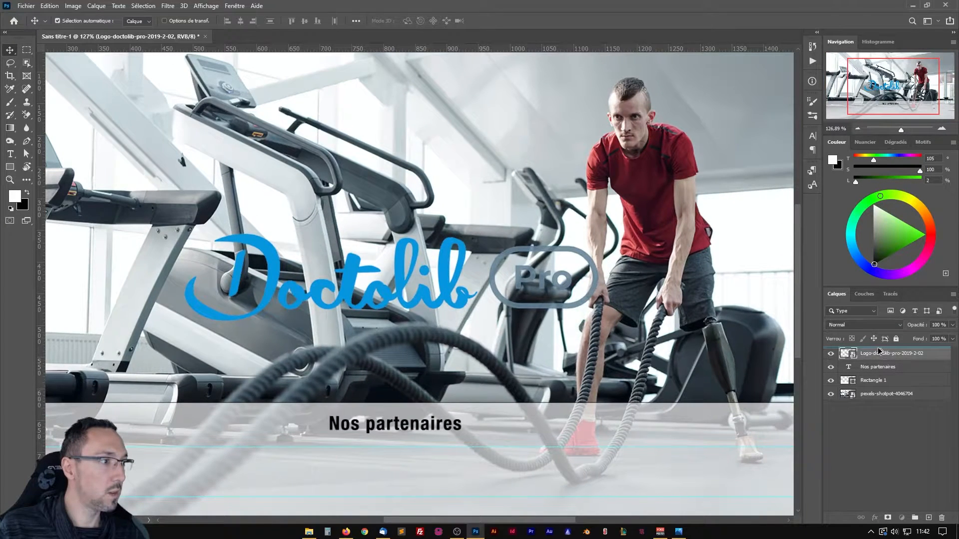
key("ctrl+j")
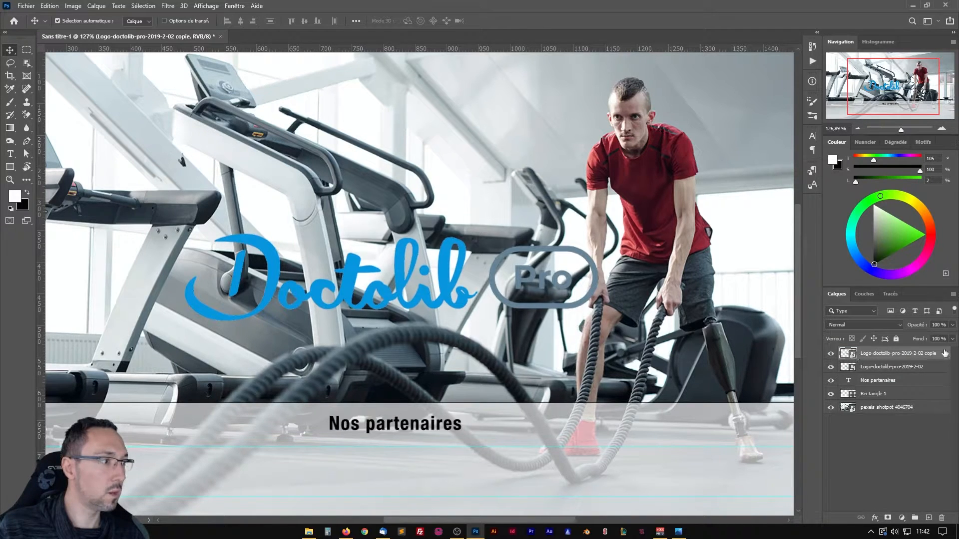
right_click(943, 356)
left_click(792, 278)
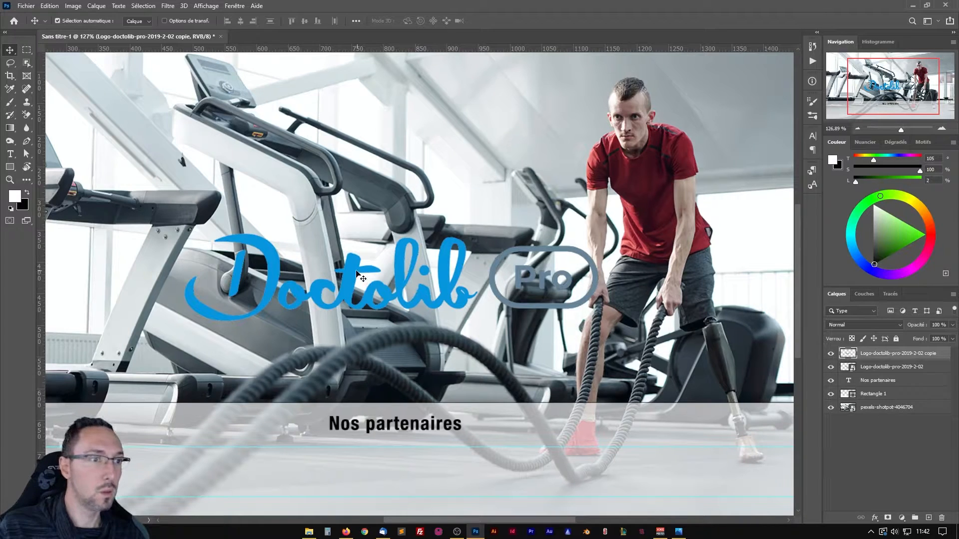
left_click_drag(353, 276, 356, 142)
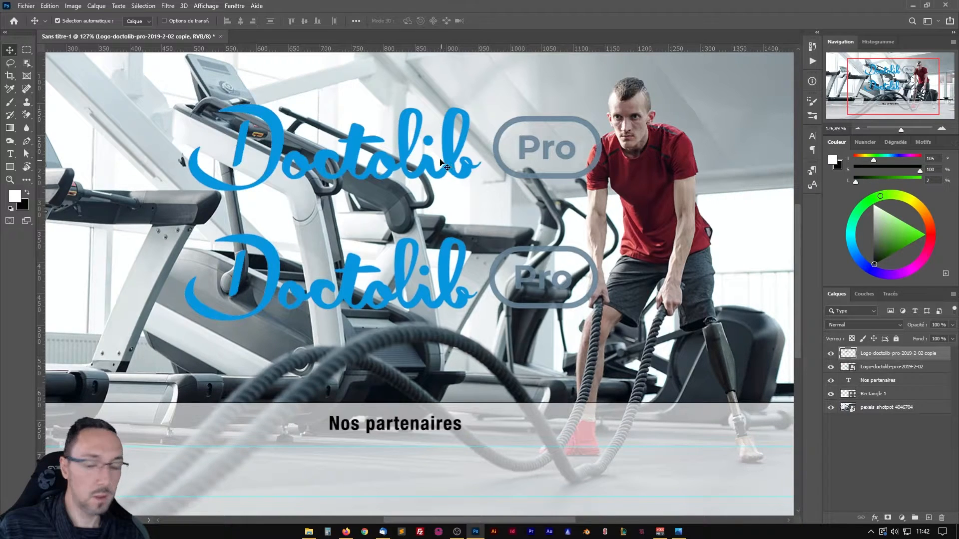
Scale the rasterized logo copy down proportionally about its centre to less than half its size.
key("ctrl")
key("ctrl+t")
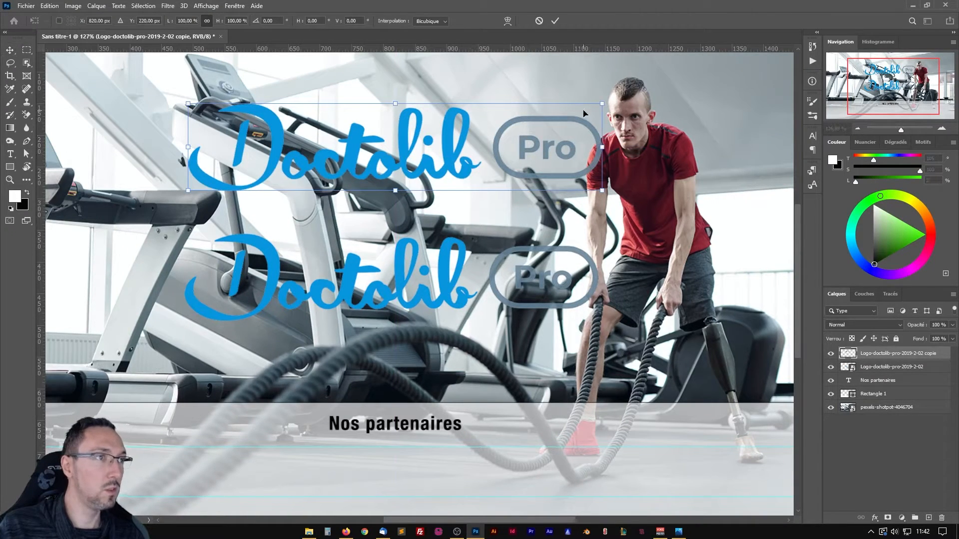
left_click_drag(602, 105, 480, 130)
key("Return")
Enlarge the rasterized logo copy proportionally about its centre until its Pro badge overlaps the athlete's head.
key("ctrl+t")
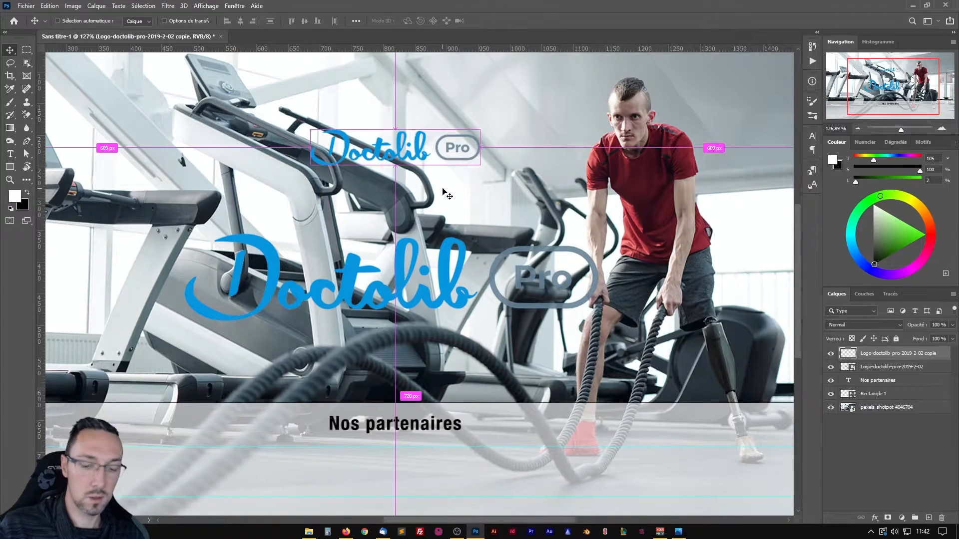
left_click_drag(481, 165, 680, 206)
key("Return")
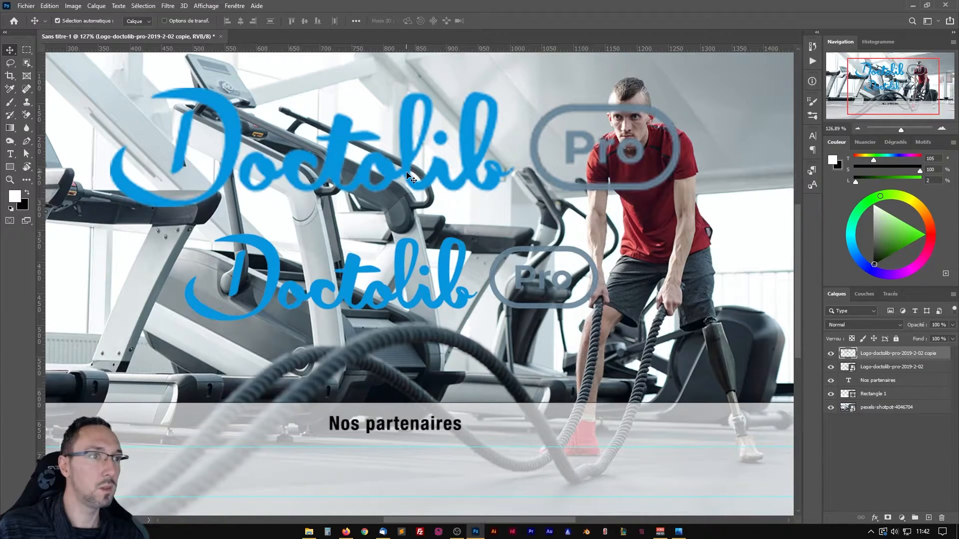
Scale the original smart object logo proportionally to about 89 %, matching the width of the rasterized copy above it.
left_click(869, 368)
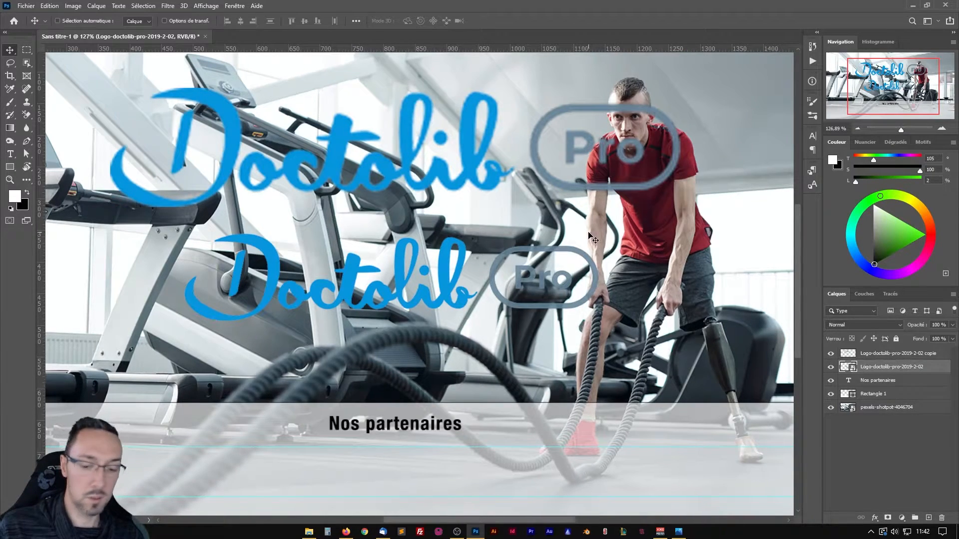
key("ctrl+t")
left_click_drag(599, 322, 680, 352)
key("Return")
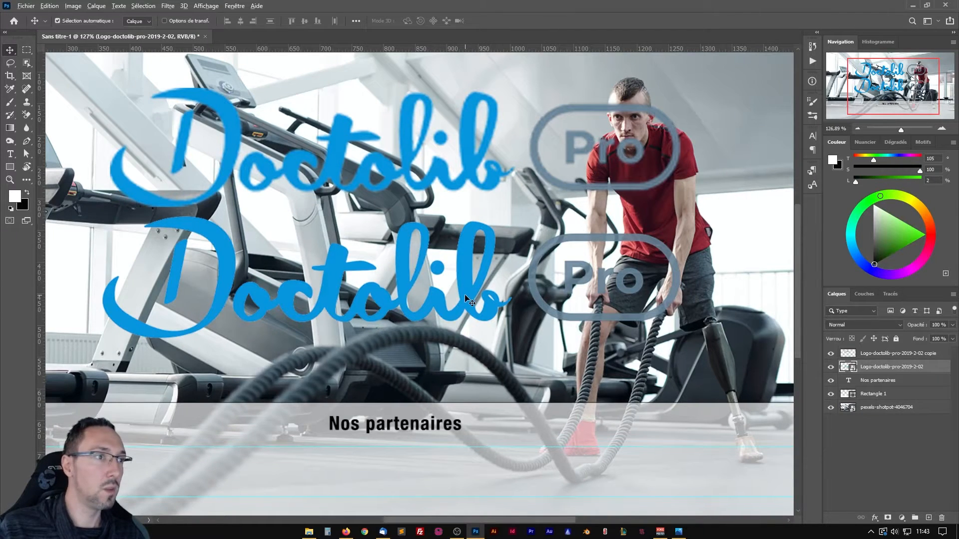
Enlarge the smart object logo proportionally to about 155 % and compare its edges with those of the rasterized copy.
scroll(475, 283, "down", 3)
key("ctrl+t")
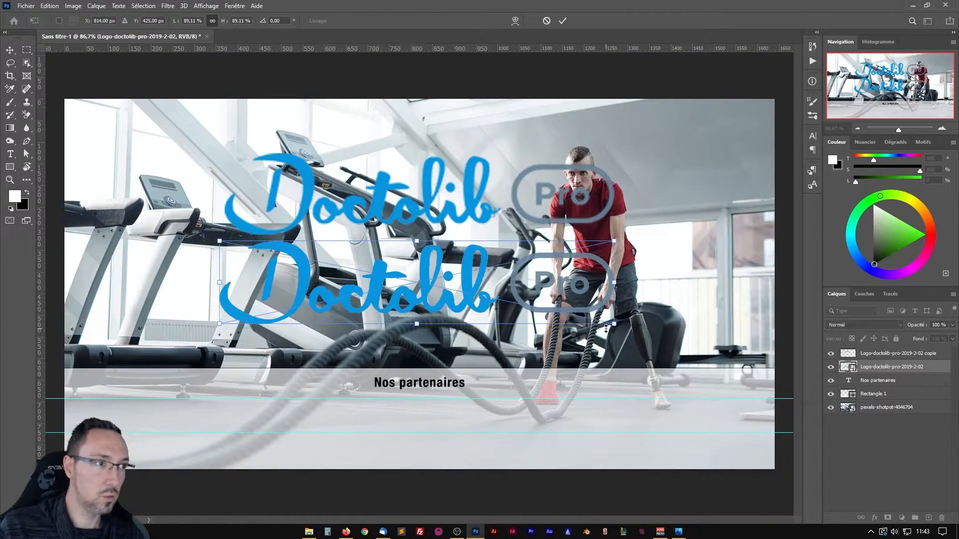
left_click_drag(616, 327, 760, 356)
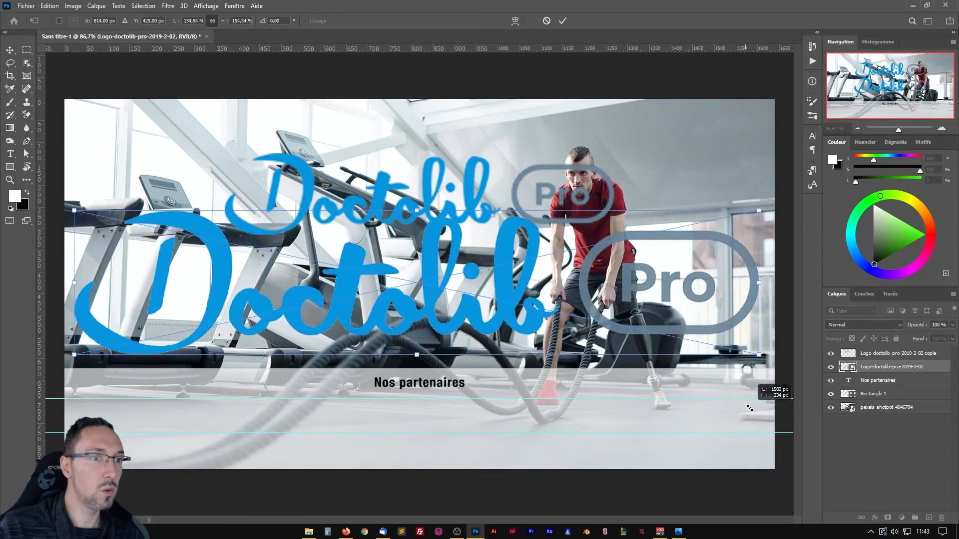
key("Return")
scroll(425, 273, "up", 4)
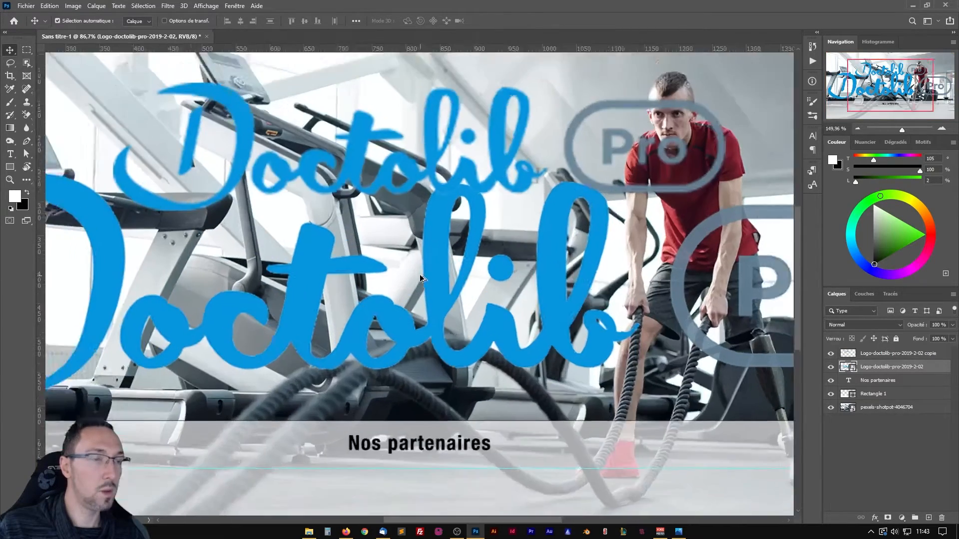
scroll(426, 271, "down", 3)
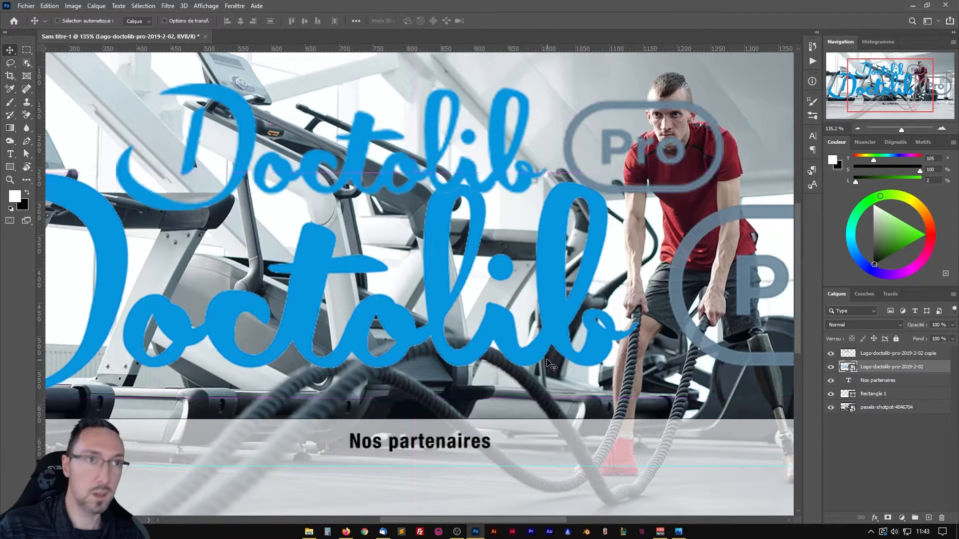
Reset the smart object logo's proportional scale to 100 % and apply the transform.
key("ctrl+t")
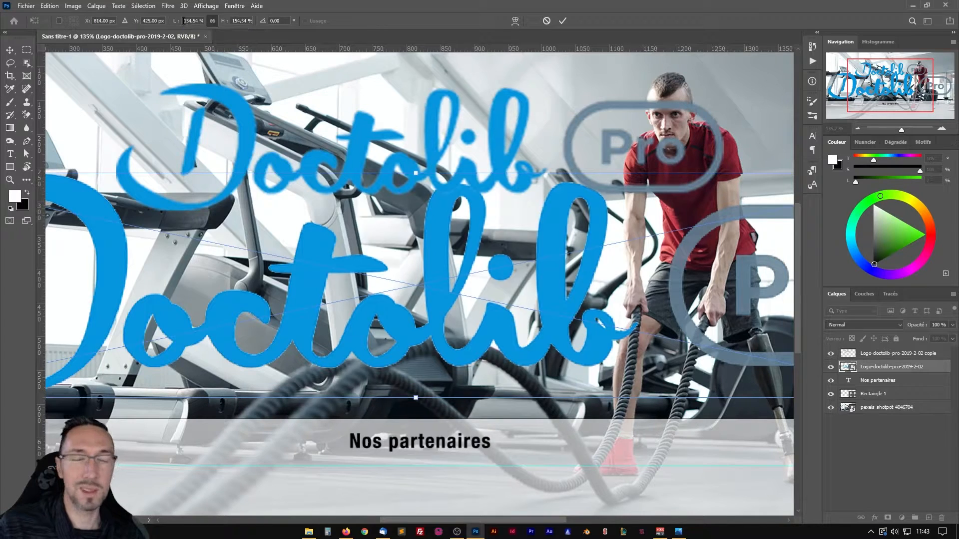
left_click_drag(183, 21, 214, 21)
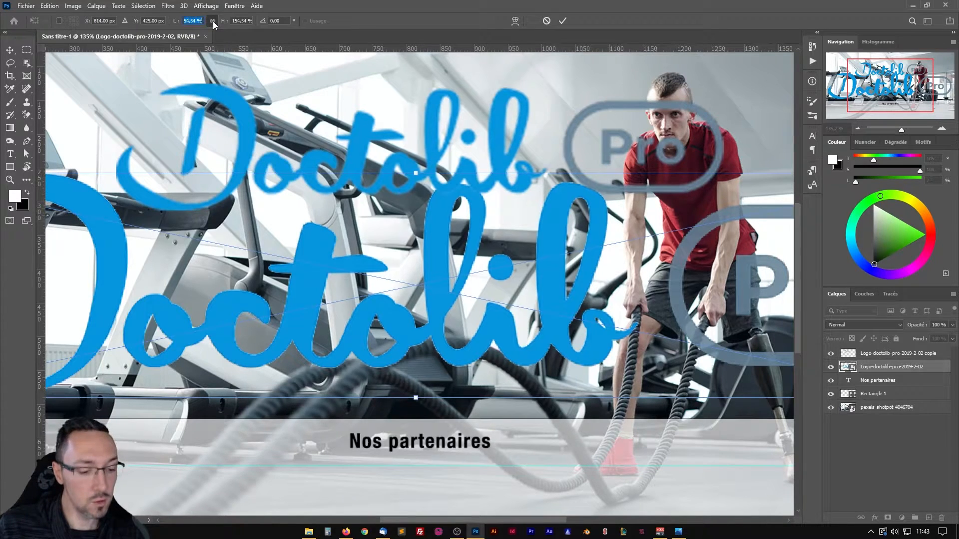
type("100")
key("Return")
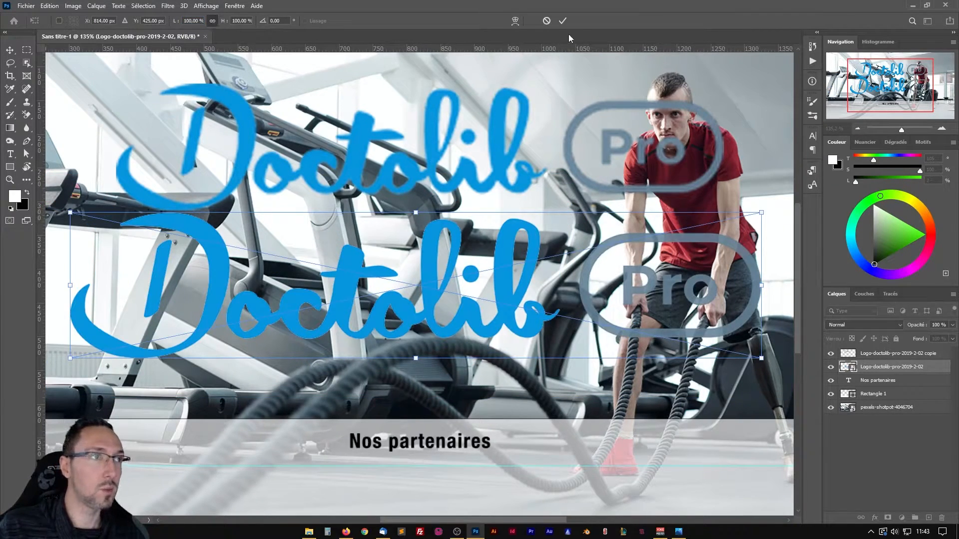
left_click(563, 21)
Examine the smart object logo's edges up close and check its transform scale without changing it.
scroll(367, 258, "up", 5)
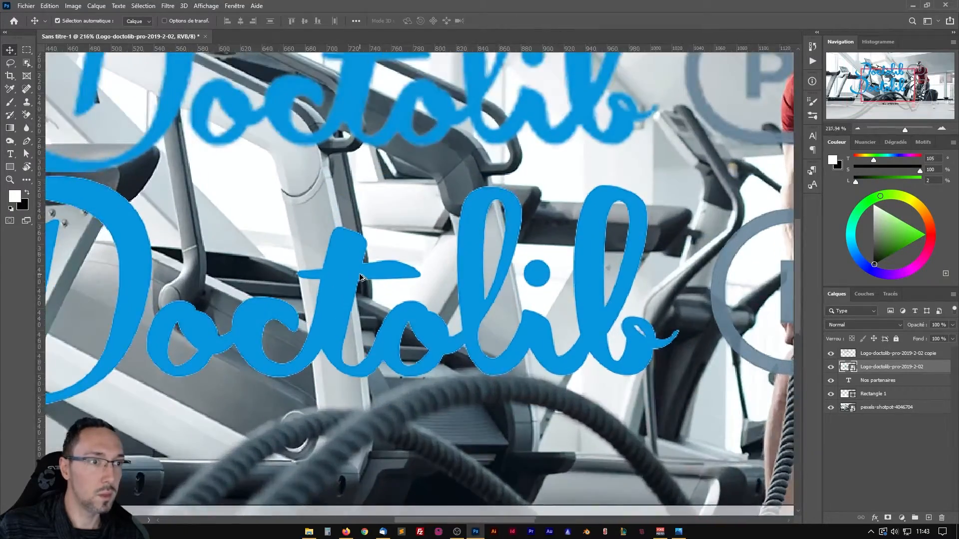
scroll(367, 257, "down", 6)
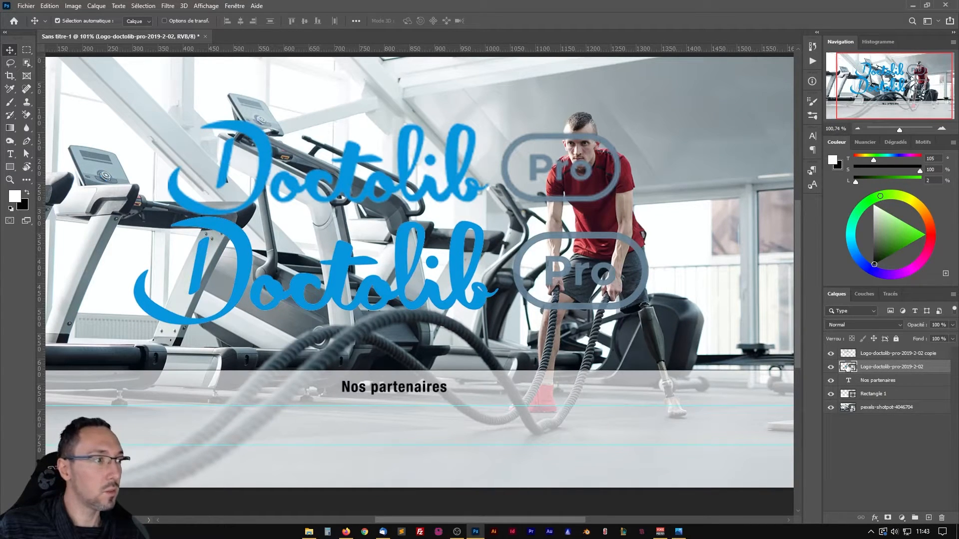
key("ctrl")
key("ctrl+t")
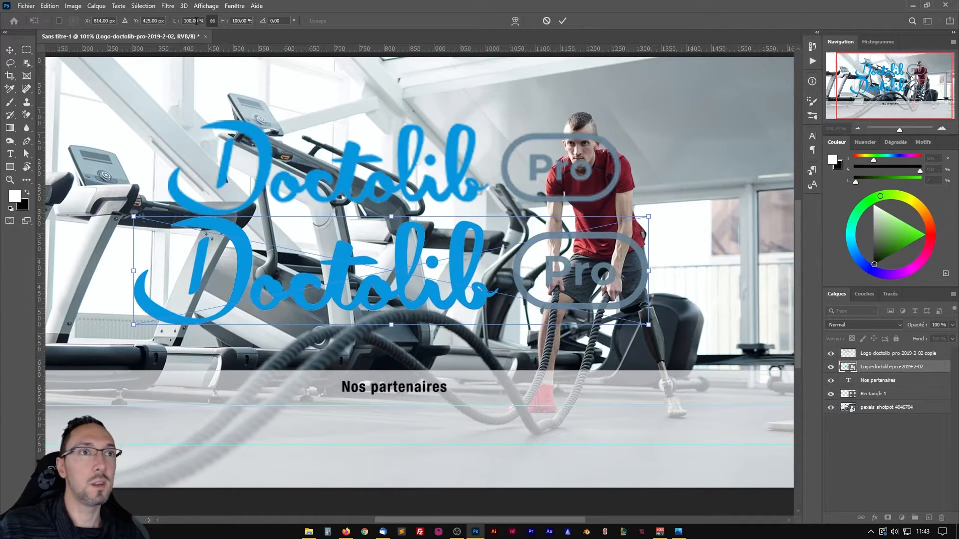
left_click(192, 21)
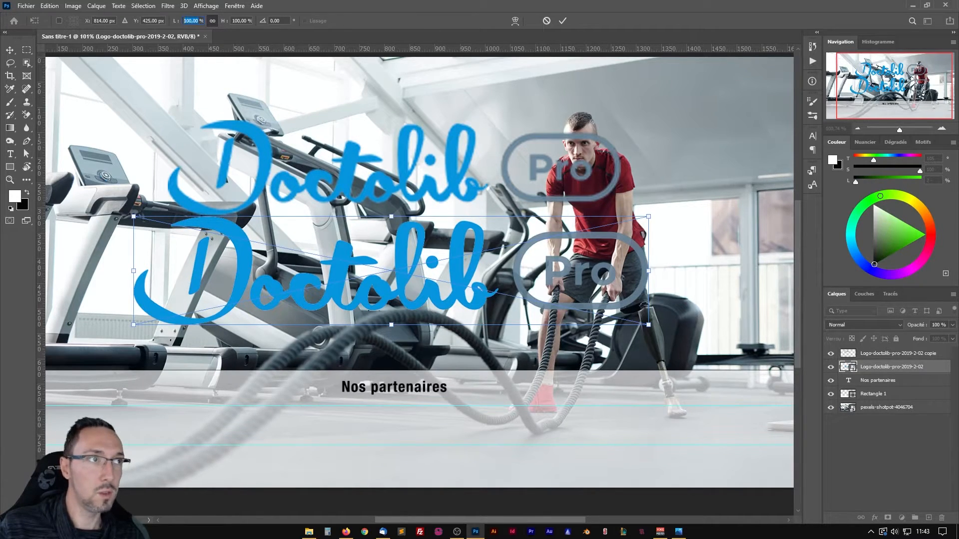
left_click(547, 21)
Scale the rasterized logo copy down to about 44 % about its centre and delete its layer.
left_click(890, 354)
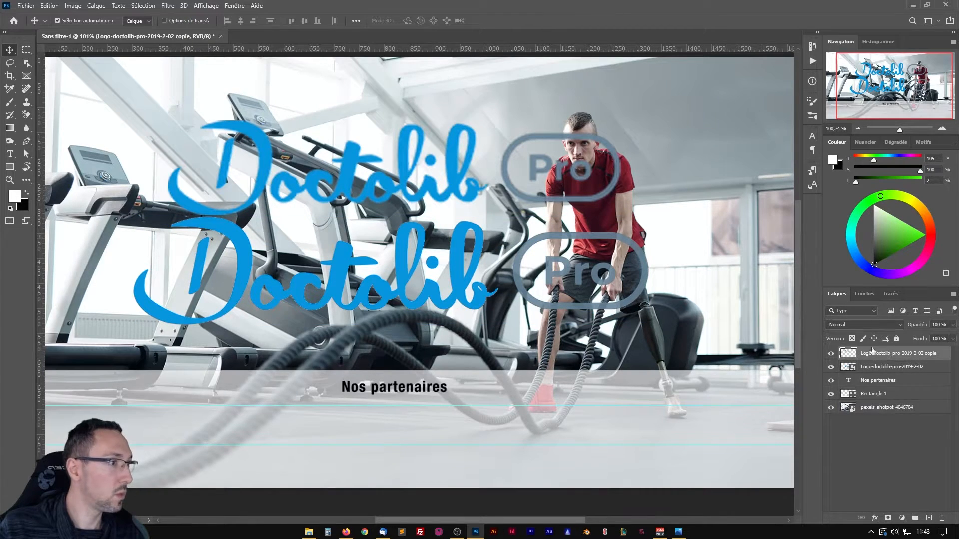
key("ctrl+t")
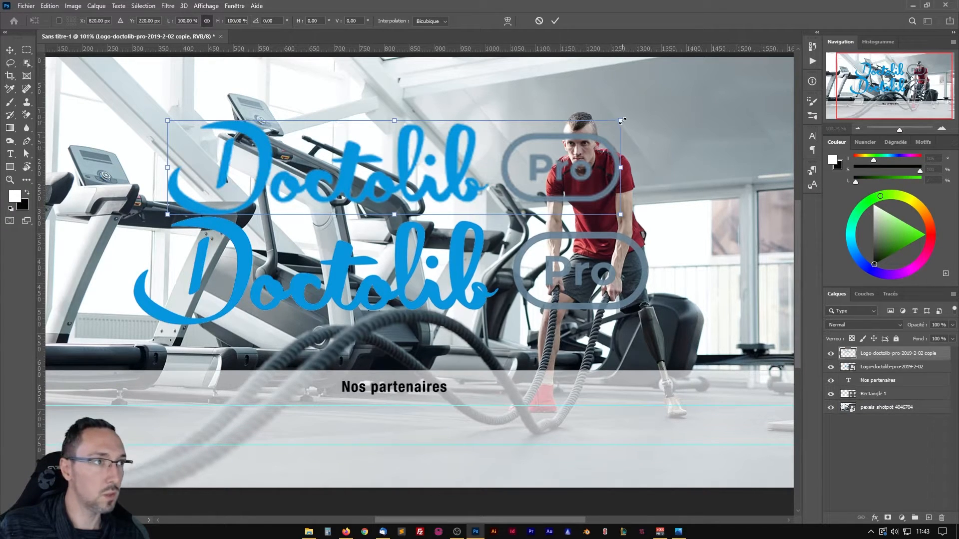
left_click_drag(621, 121, 501, 147)
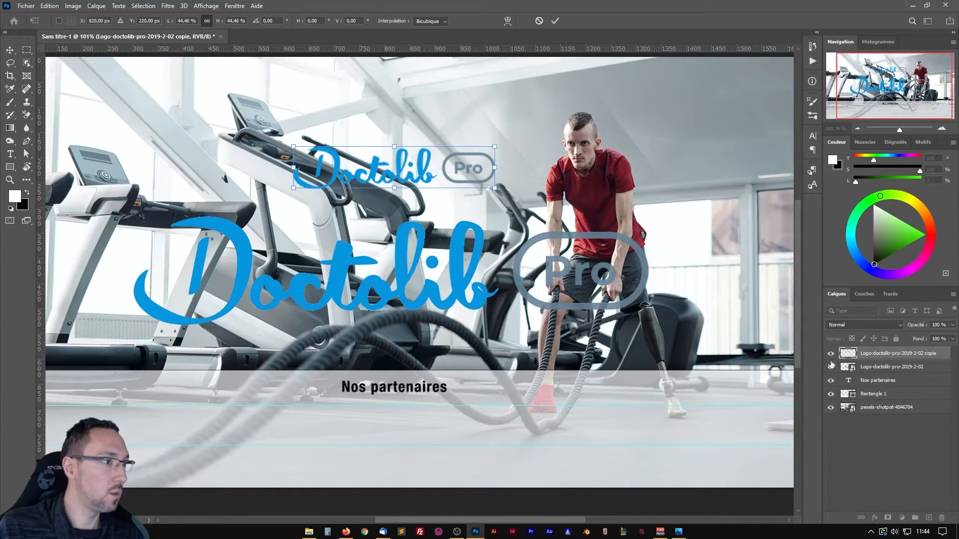
left_click(555, 21)
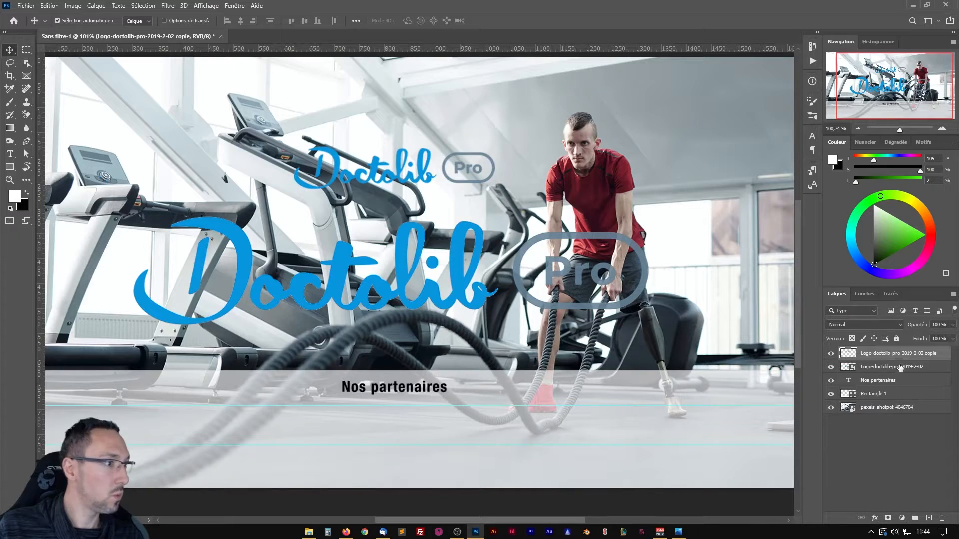
left_click_drag(885, 354, 942, 518)
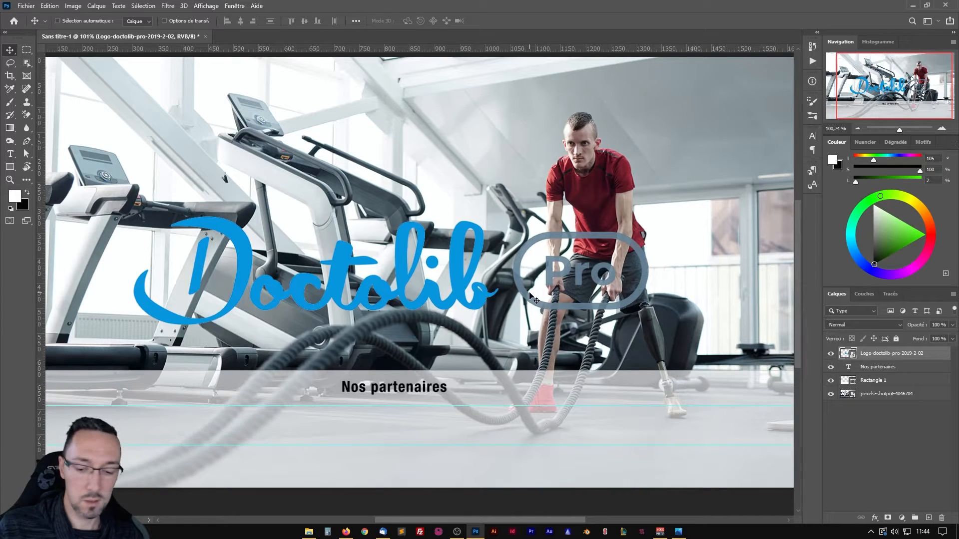
Scale the Doctolib smart object logo to about 23 % and place it between the two guides in the left part of the partner strip.
key("ctrl+t")
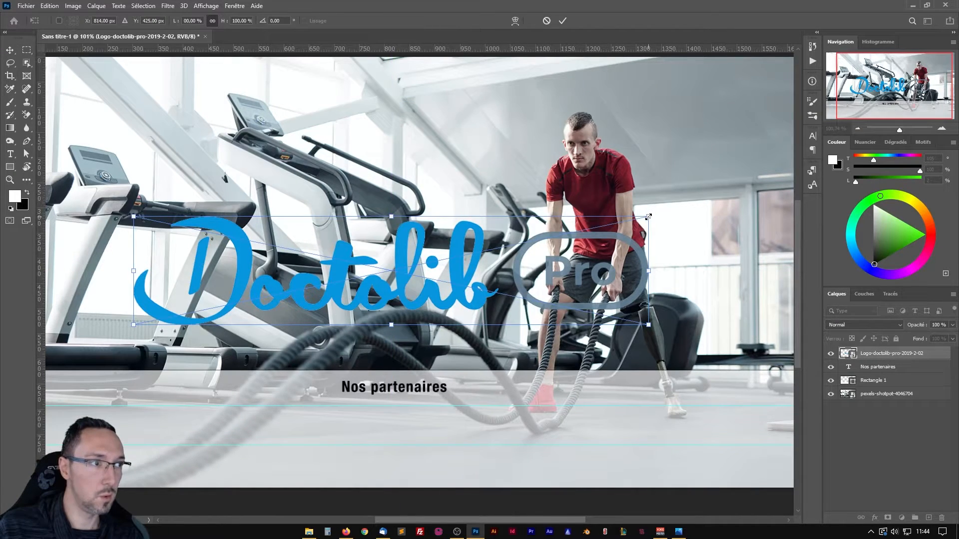
left_click_drag(649, 217, 190, 427)
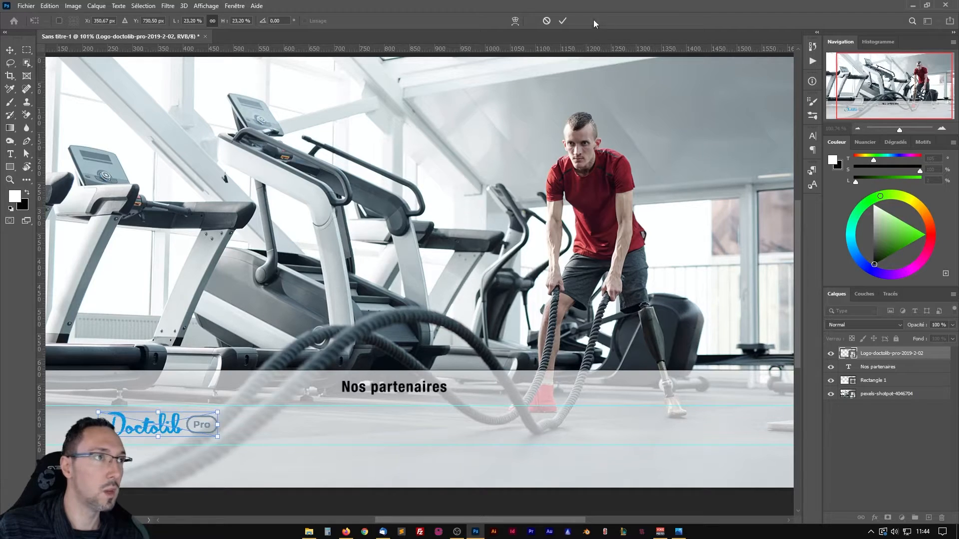
left_click(562, 21)
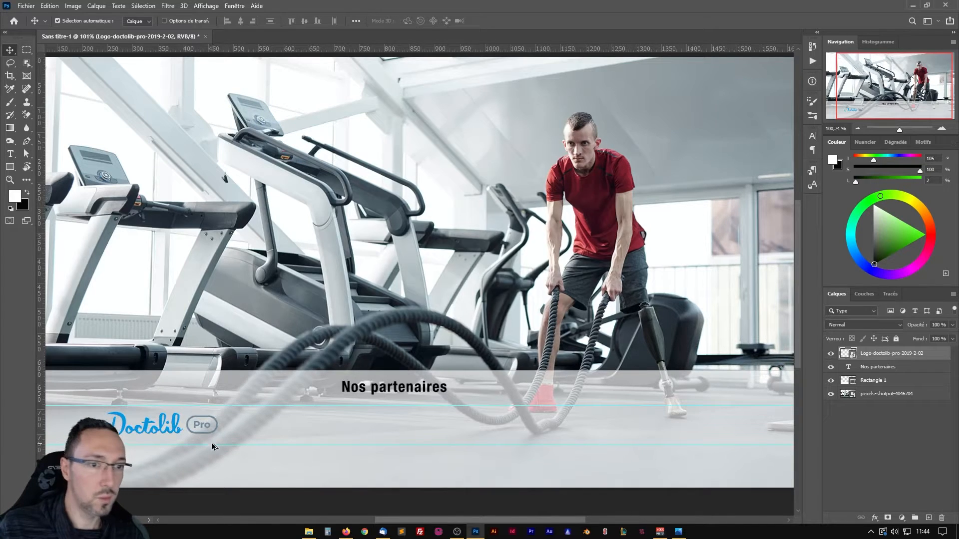
scroll(210, 444, "down", 2)
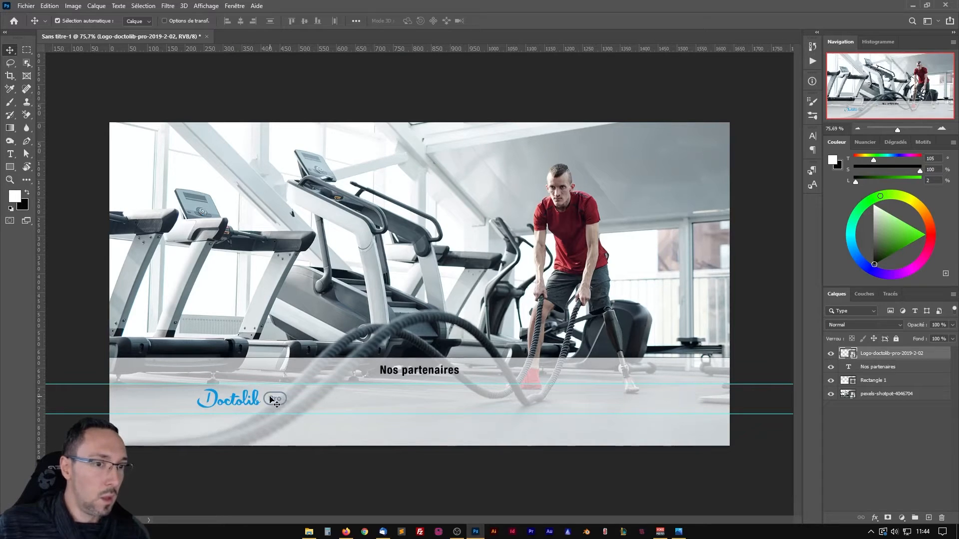
key("Down")
key("Down")
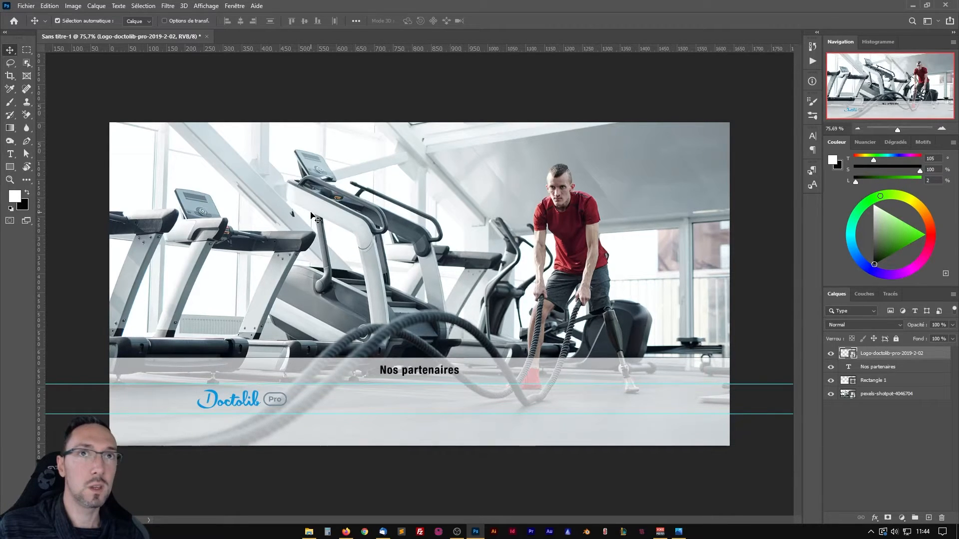
Place the EMS logo image from the file explorer into the banner at its default size.
key("alt+Tab")
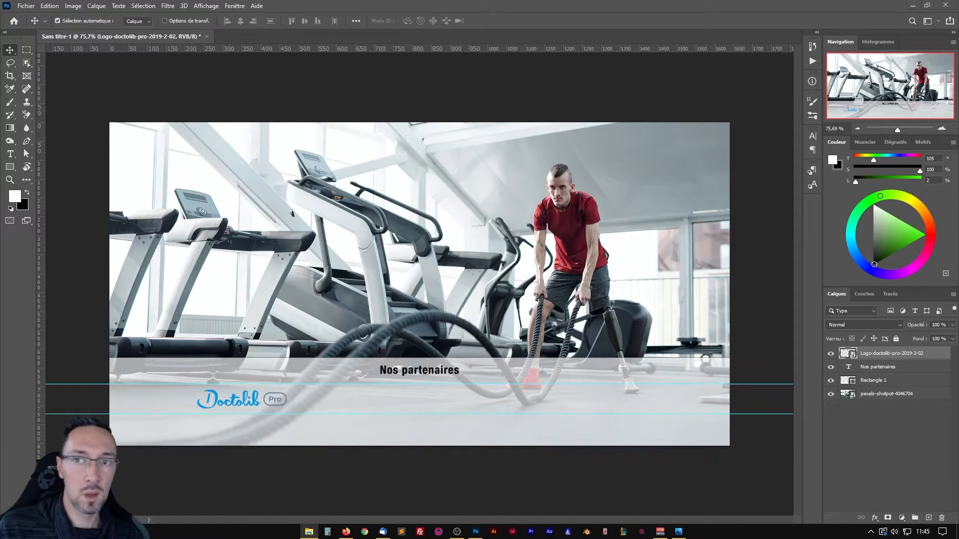
left_click_drag(958, 279, 367, 277)
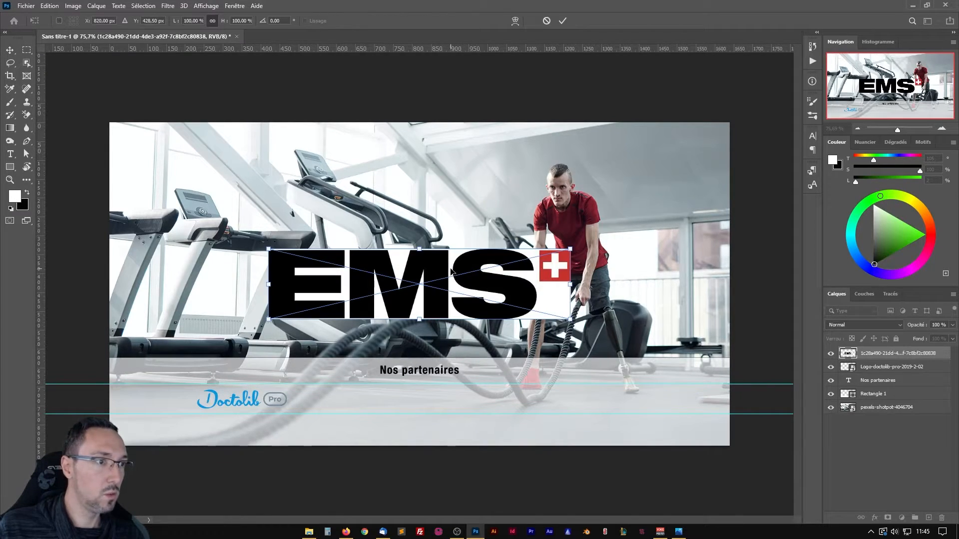
key("Return")
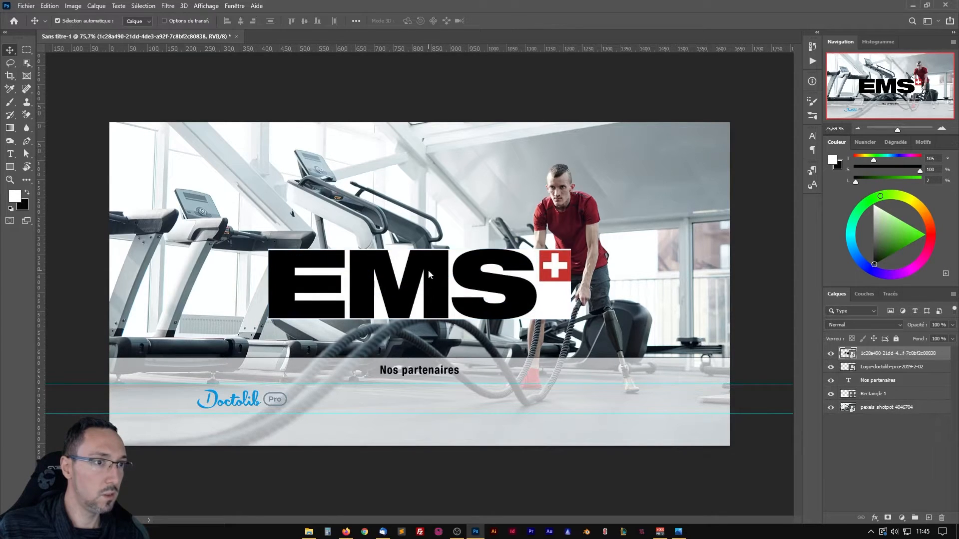
Choose the Background Eraser and rasterize the EMS logo layer so it can be erased.
left_click(26, 114)
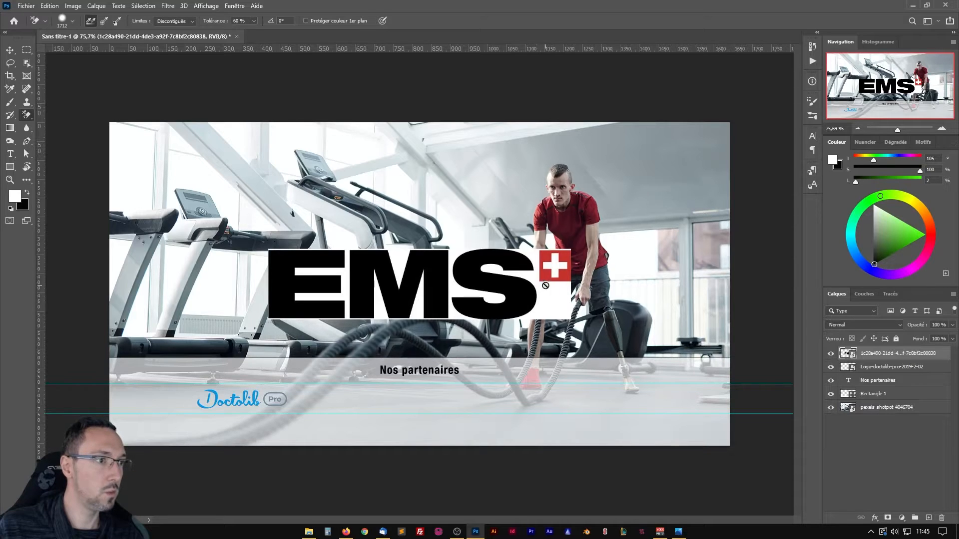
right_click(931, 362)
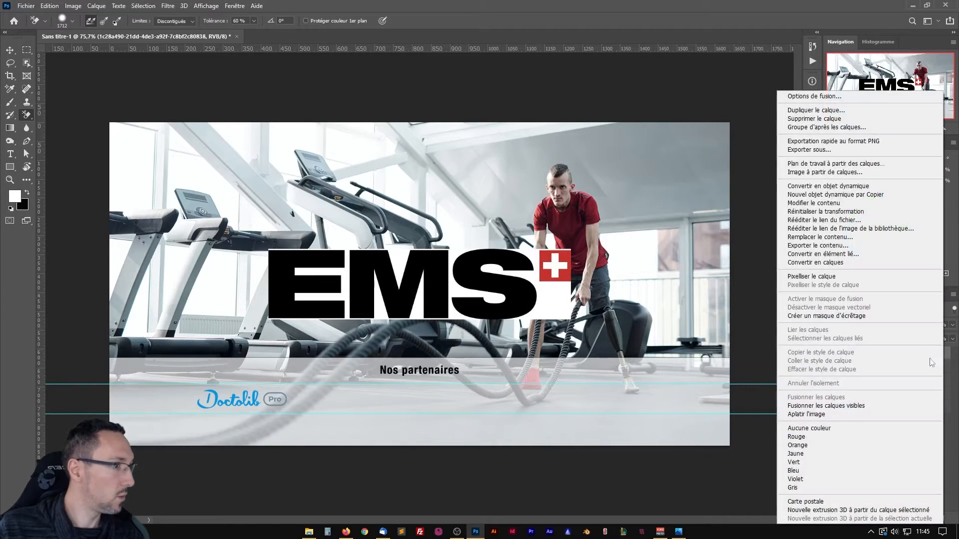
left_click(833, 278)
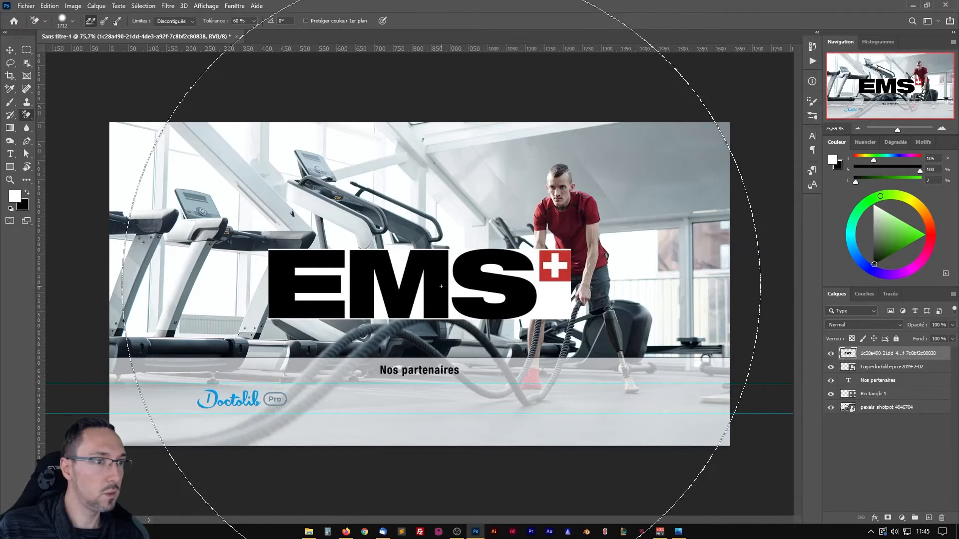
Try to erase the EMS logo's white background with discontiguous limits and 60 % tolerance, and undo the attempts.
left_click(420, 301)
left_click(420, 300)
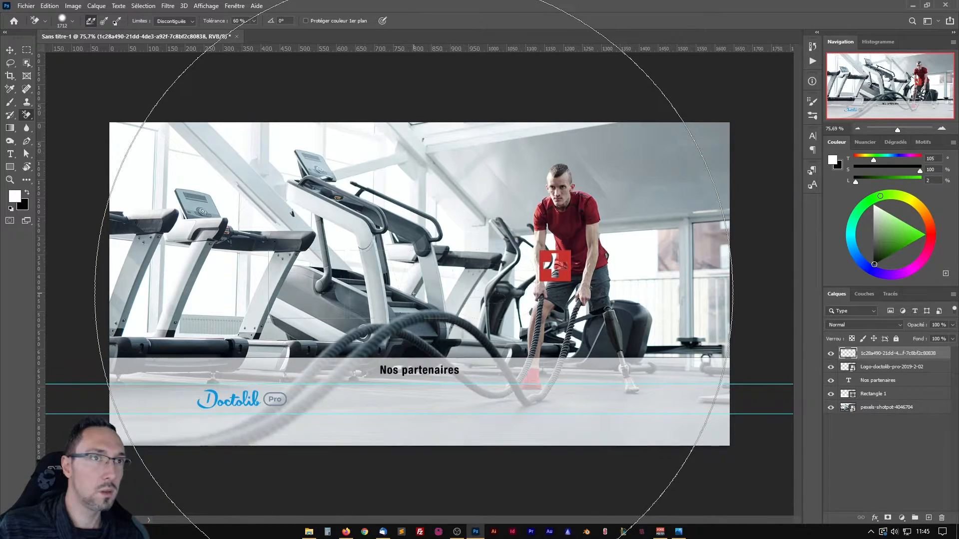
key("ctrl+z")
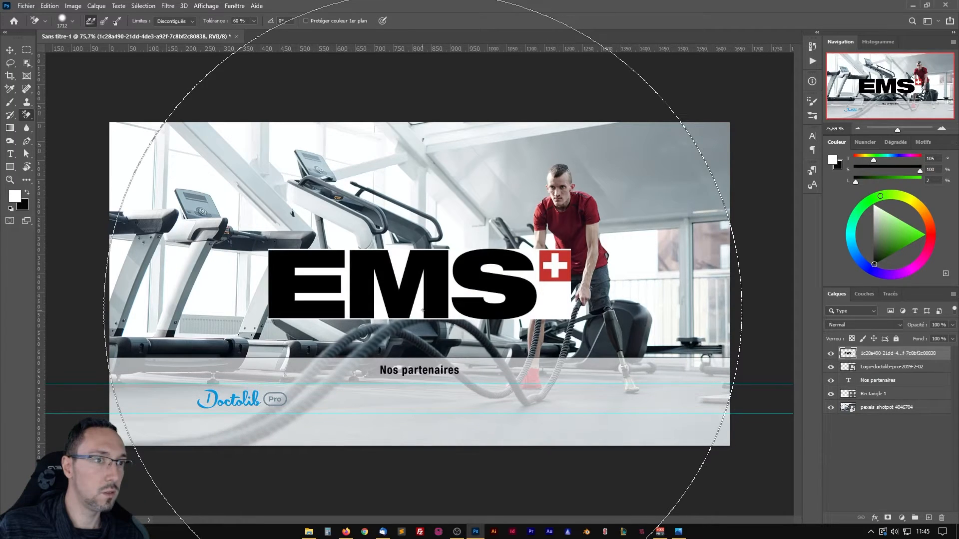
left_click(443, 292)
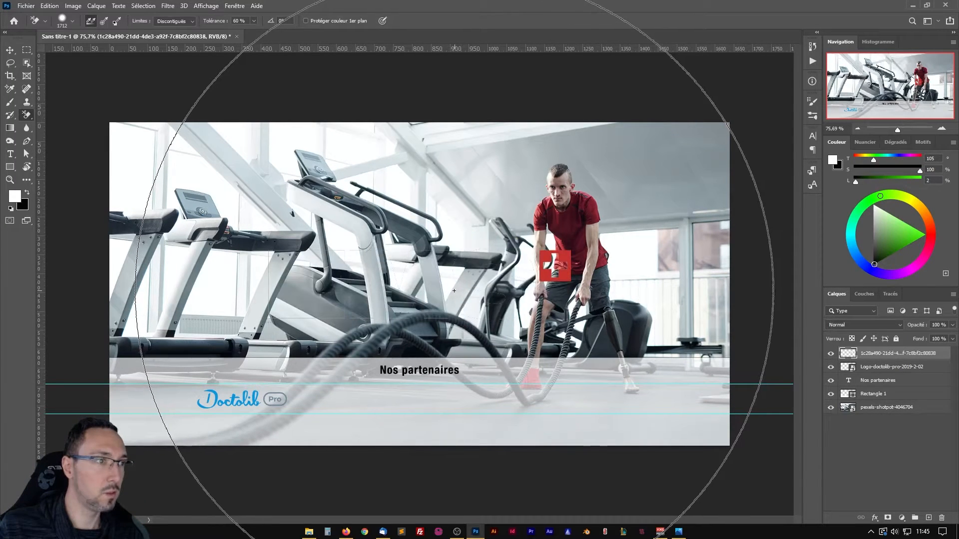
key("ctrl+z")
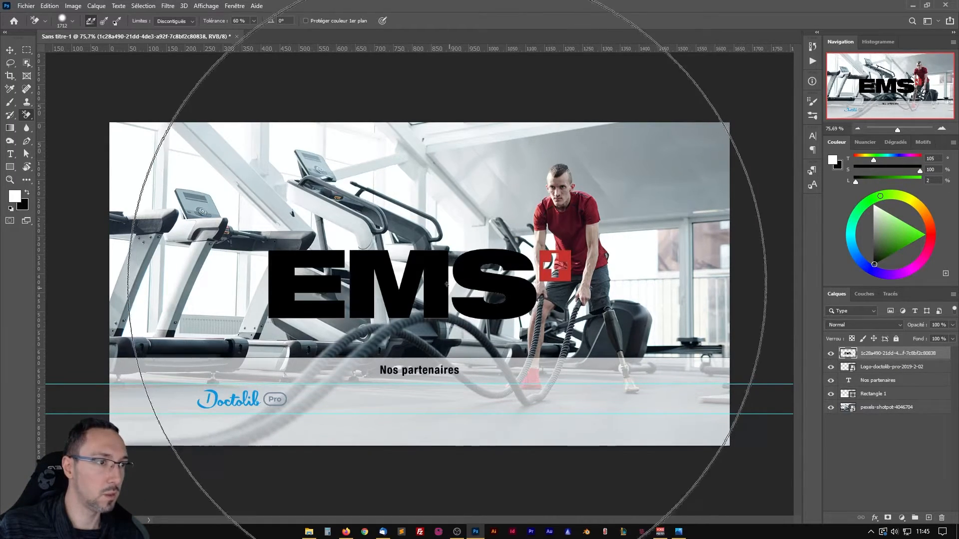
scroll(467, 280, "up", 3)
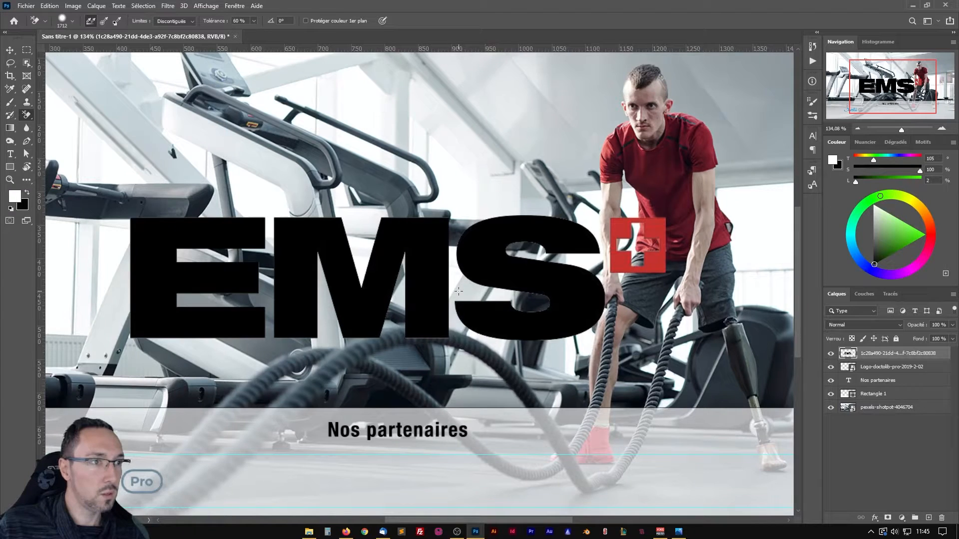
key("ctrl+z")
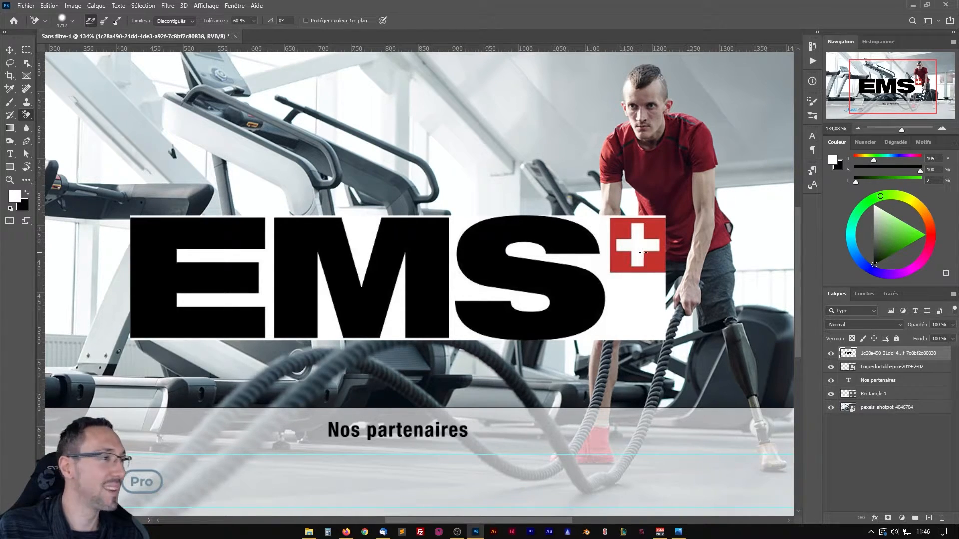
Erase the white background around the EMS letters and beside the Swiss cross with limits set to Aux contours and 68 % tolerance.
left_click(194, 20)
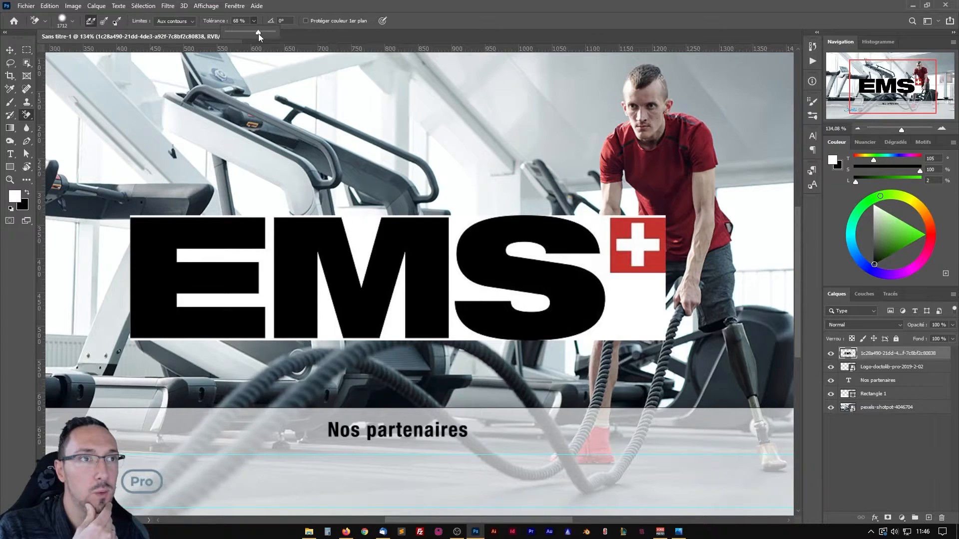
left_click(356, 235)
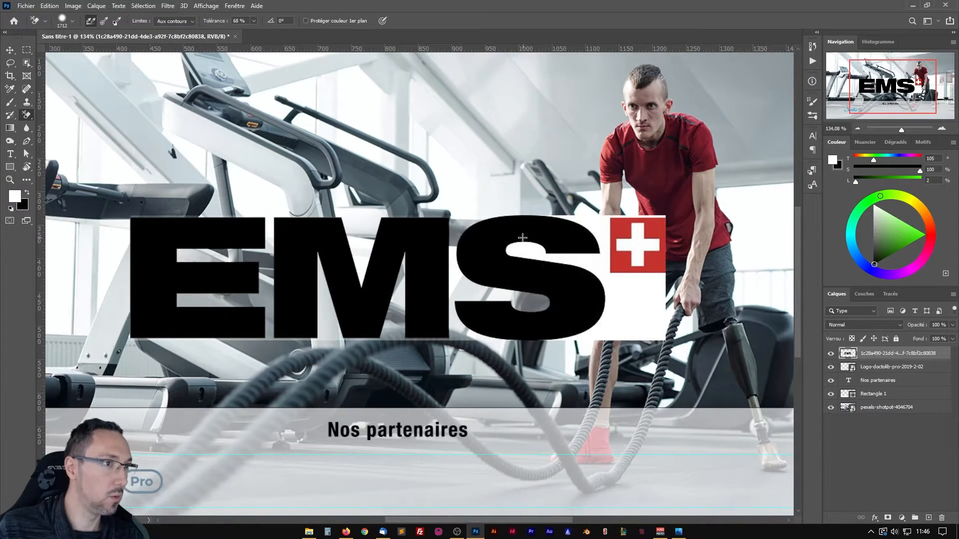
left_click(599, 265)
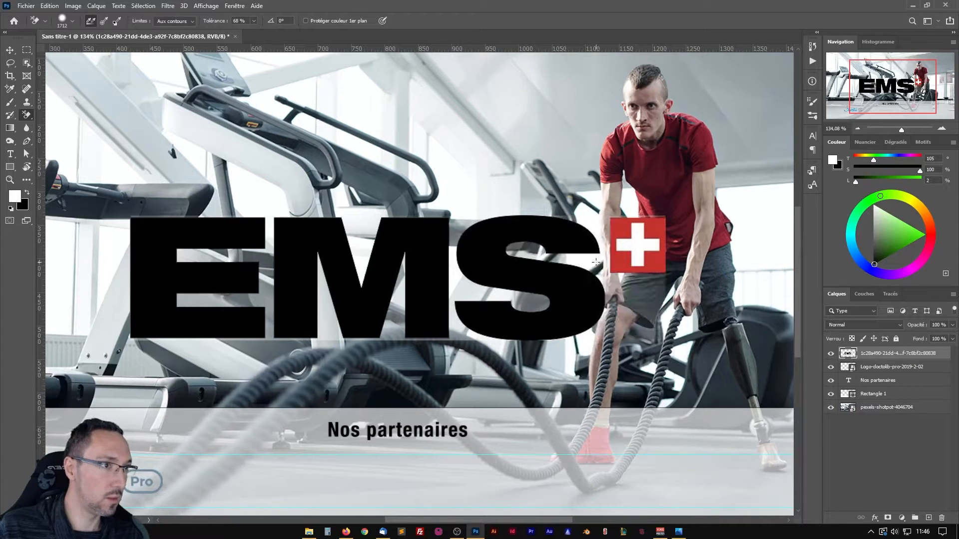
Erase the leftover pale fringe along the upper edge of the letter S, undoing the last erasure.
scroll(567, 216, "up", 10)
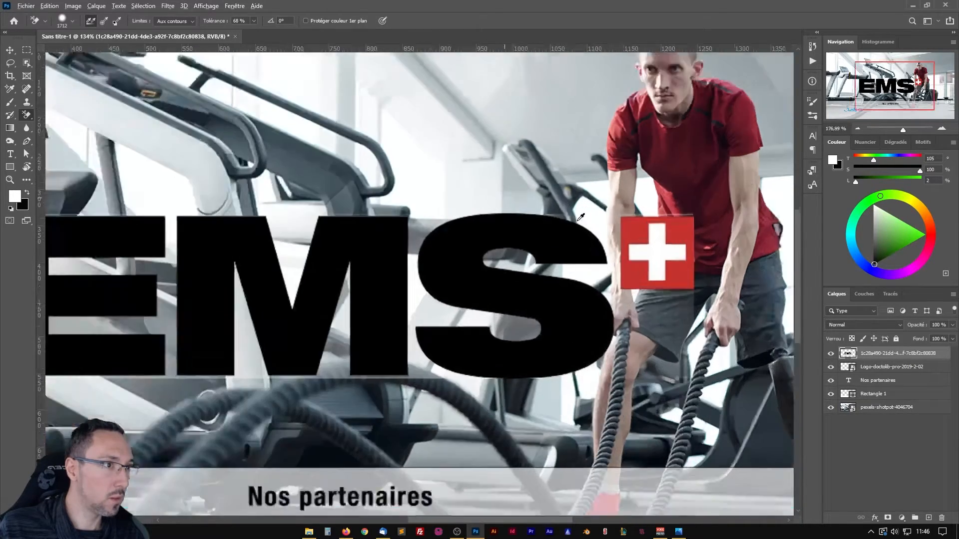
scroll(384, 218, "down", 2)
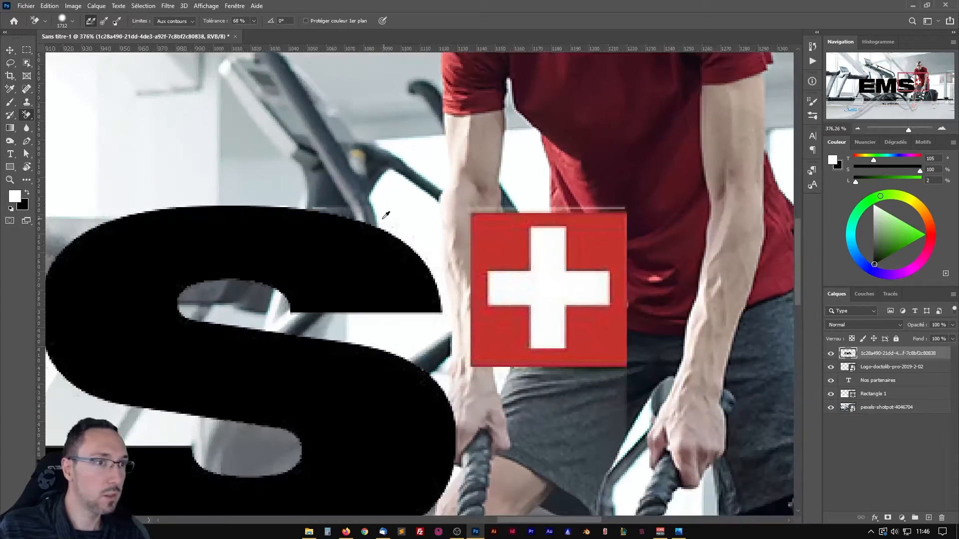
left_click(332, 210)
left_click(333, 211)
key("ctrl+z")
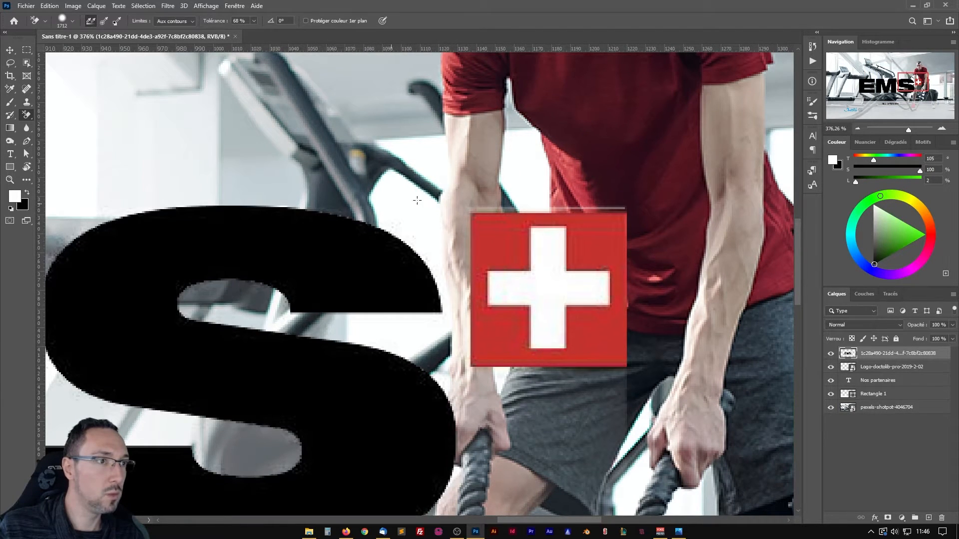
Undo a trial erasure above the Swiss cross and marquee-select a rectangular strip ending at the upper edge of the EMS letters.
left_click(496, 208)
key("ctrl+z")
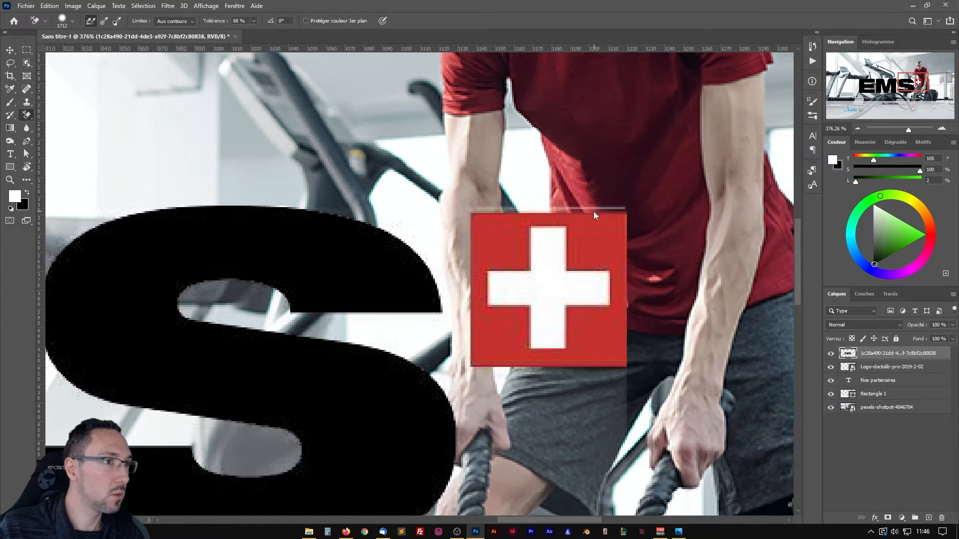
scroll(593, 211, "down", 5)
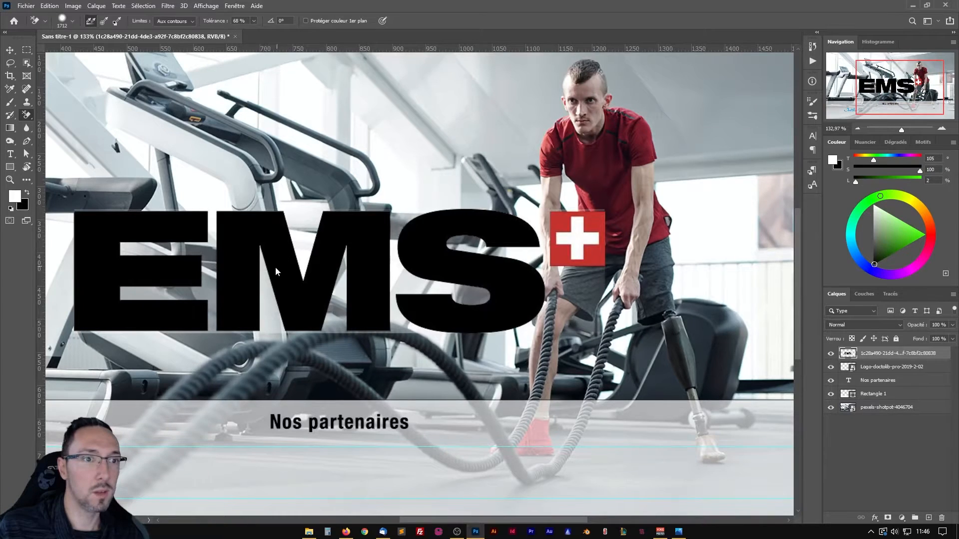
left_click_drag(217, 269, 294, 258)
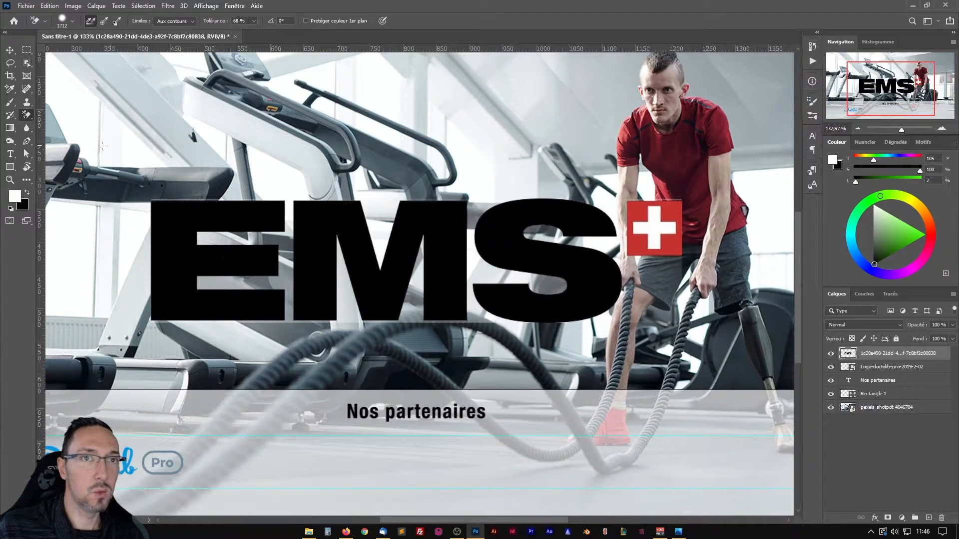
left_click(27, 50)
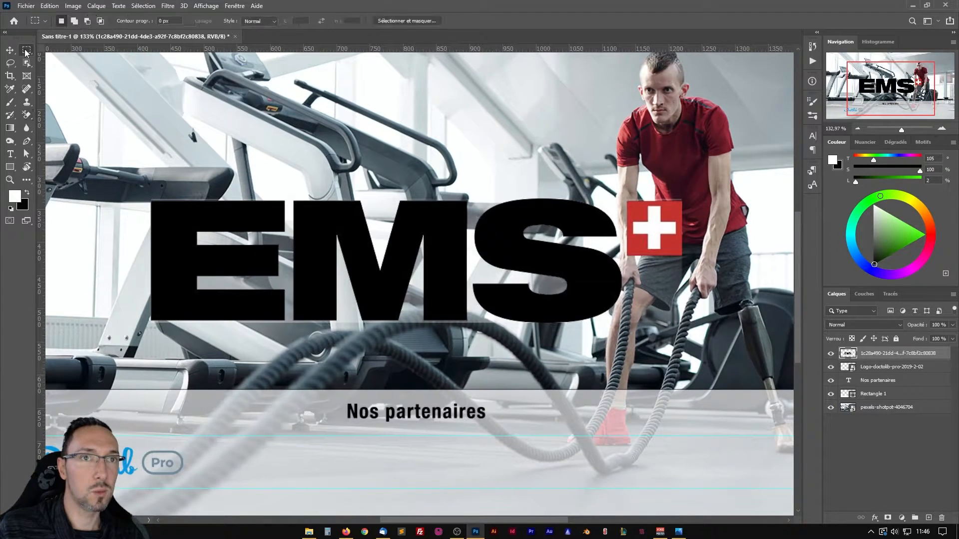
left_click_drag(121, 148, 712, 201)
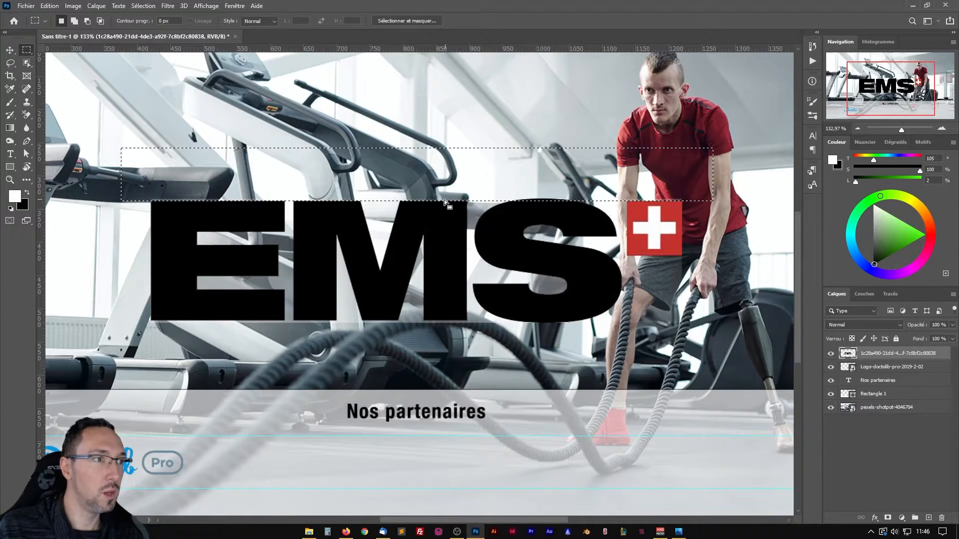
Subtract the top of the letter S from the selection with the Lasso, then clear the fringe above the letters and deselect.
scroll(607, 202, "up", 6)
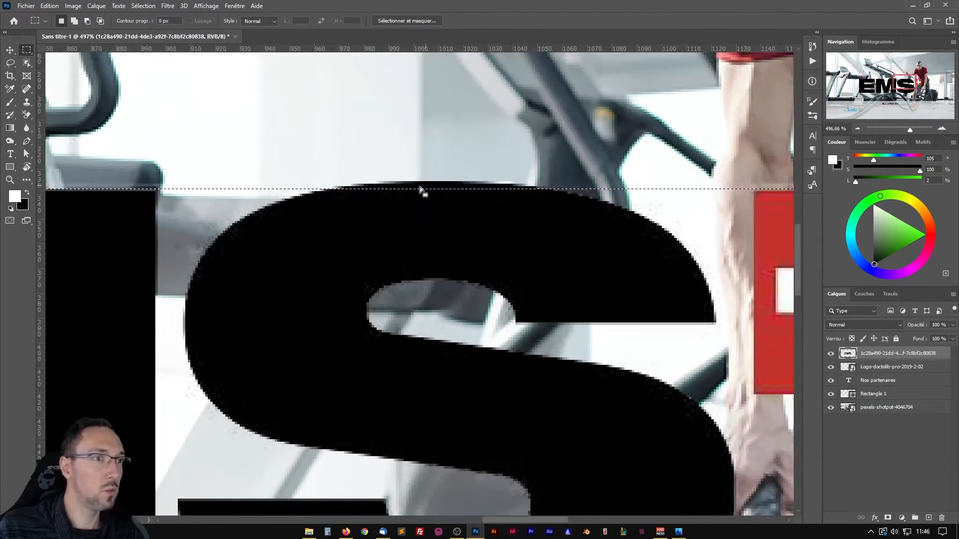
left_click(9, 64)
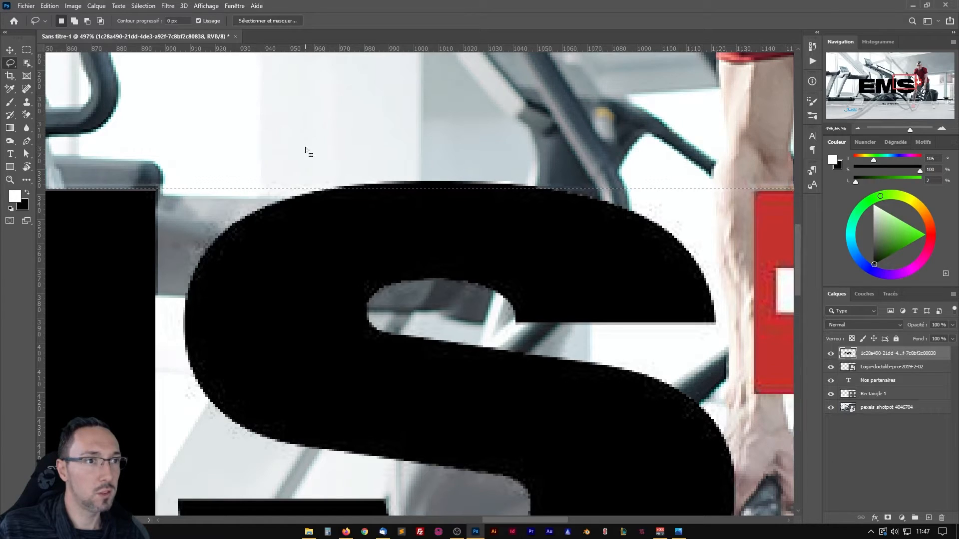
key("alt")
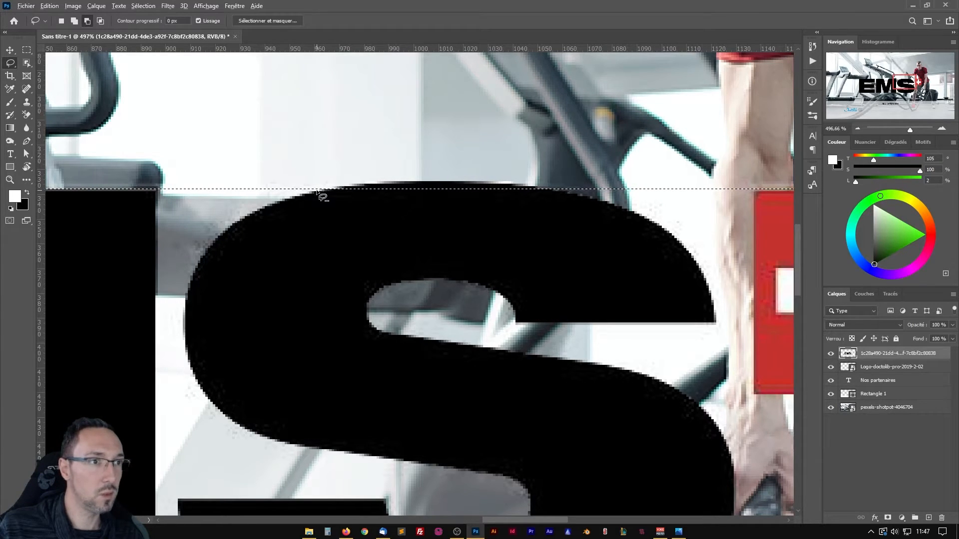
mouse_move(317, 190)
left_mouse_down()
mouse_move(474, 181)
mouse_move(578, 197)
mouse_move(501, 223)
mouse_move(320, 235)
left_mouse_up()
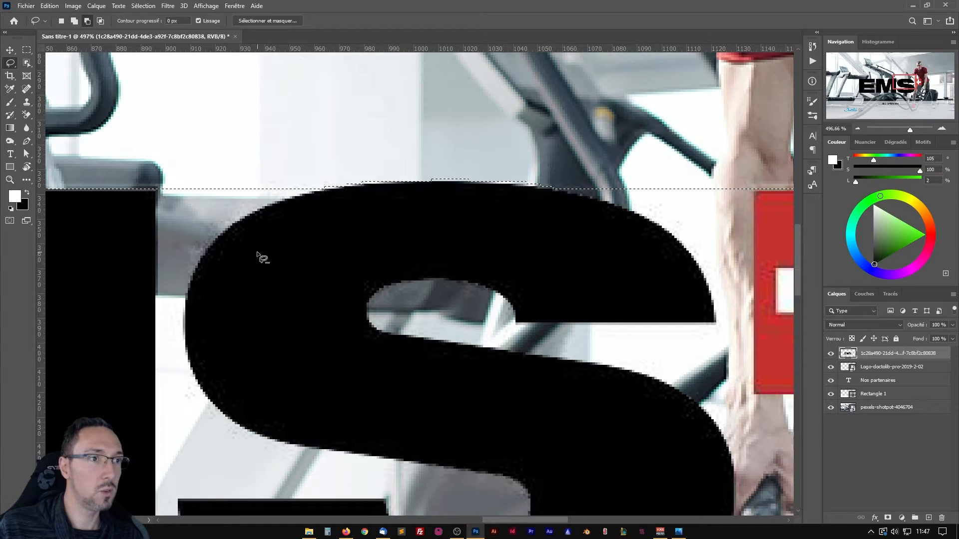
scroll(547, 196, "down", 2)
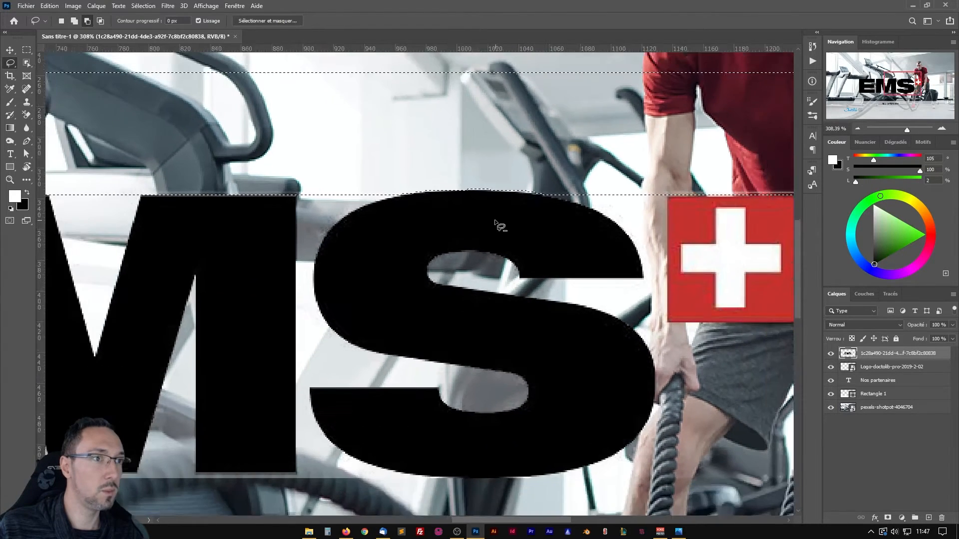
scroll(496, 223, "down", 3)
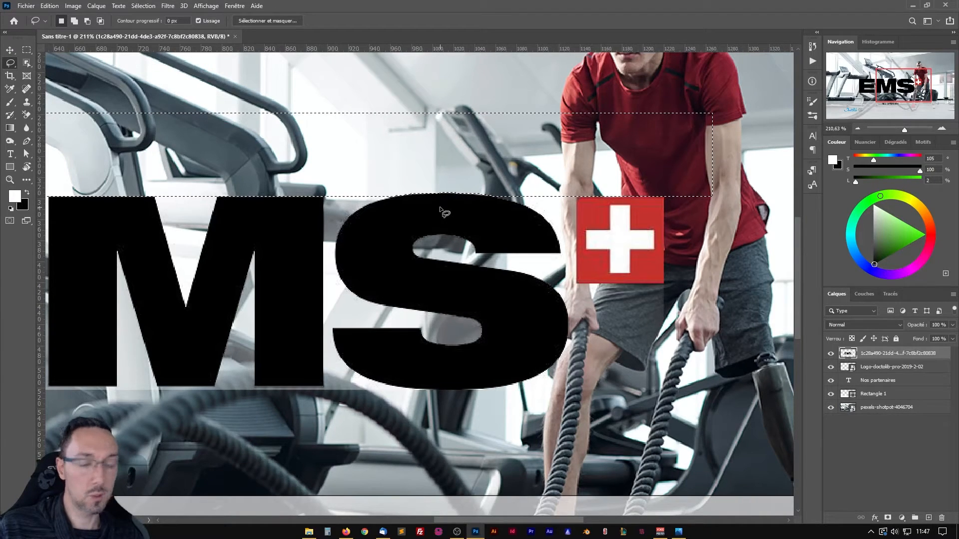
left_click(444, 213)
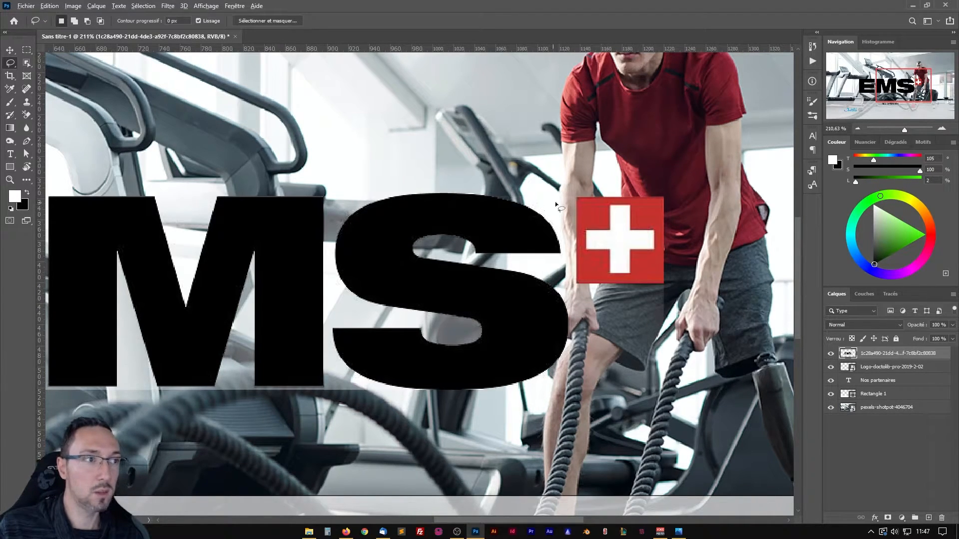
Lasso a small area of the leftover haze below the Swiss cross, delete it and deselect.
left_click_drag(613, 337, 504, 242)
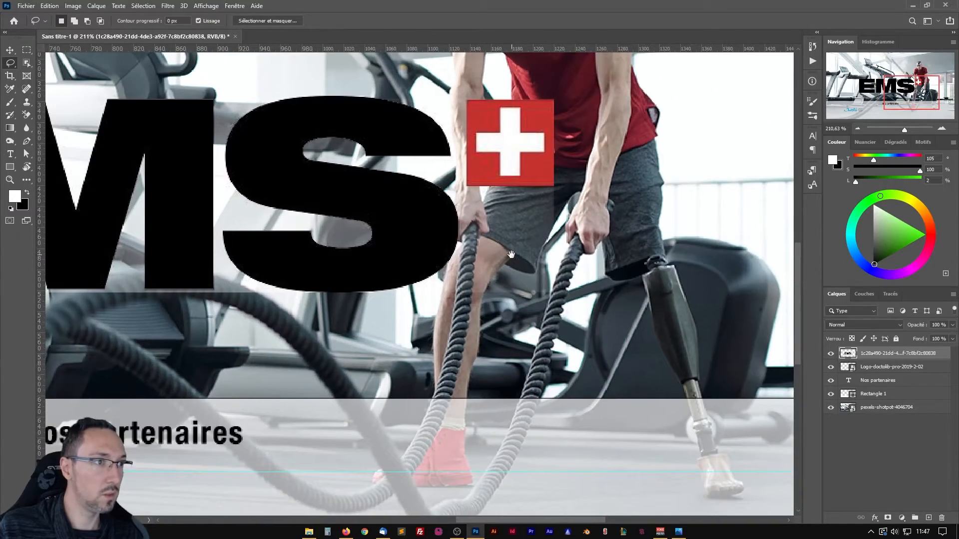
scroll(530, 197, "up", 5)
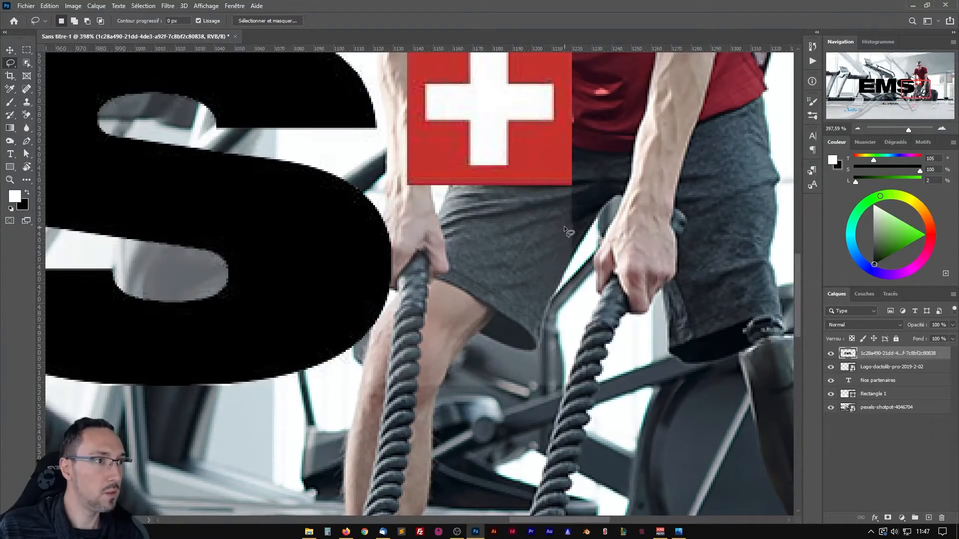
mouse_move(564, 199)
left_mouse_down()
mouse_move(579, 235)
mouse_move(568, 201)
left_mouse_up()
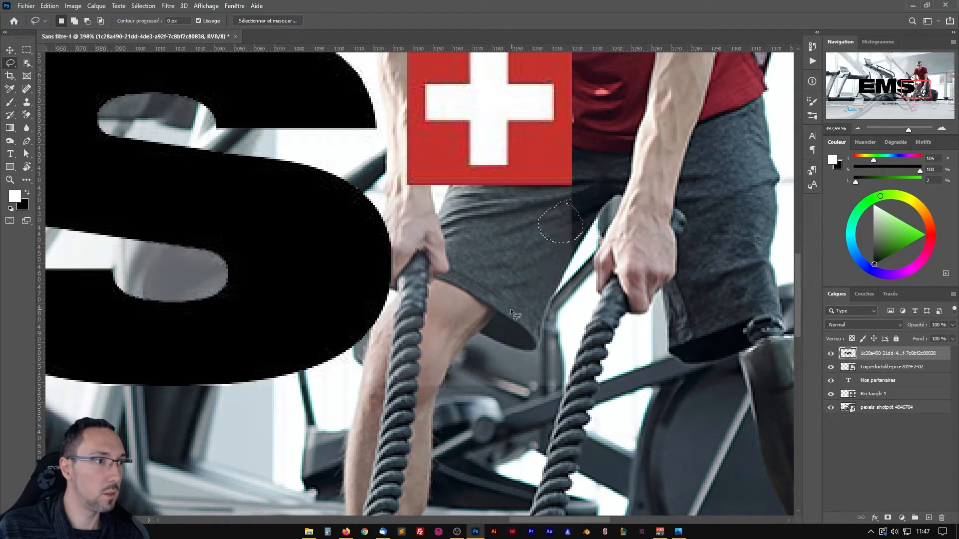
key("Delete")
key("ctrl+d")
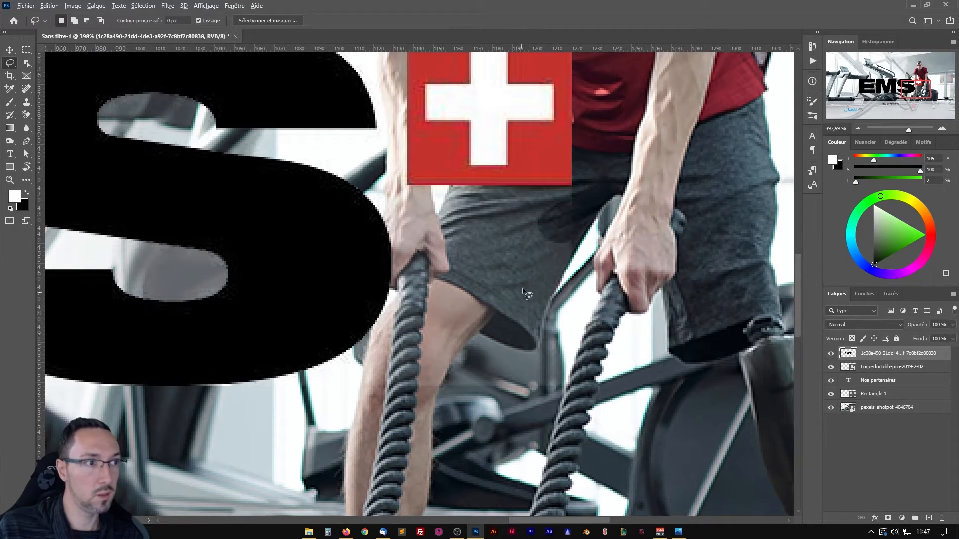
scroll(522, 289, "down", 4)
left_click_drag(459, 269, 509, 286)
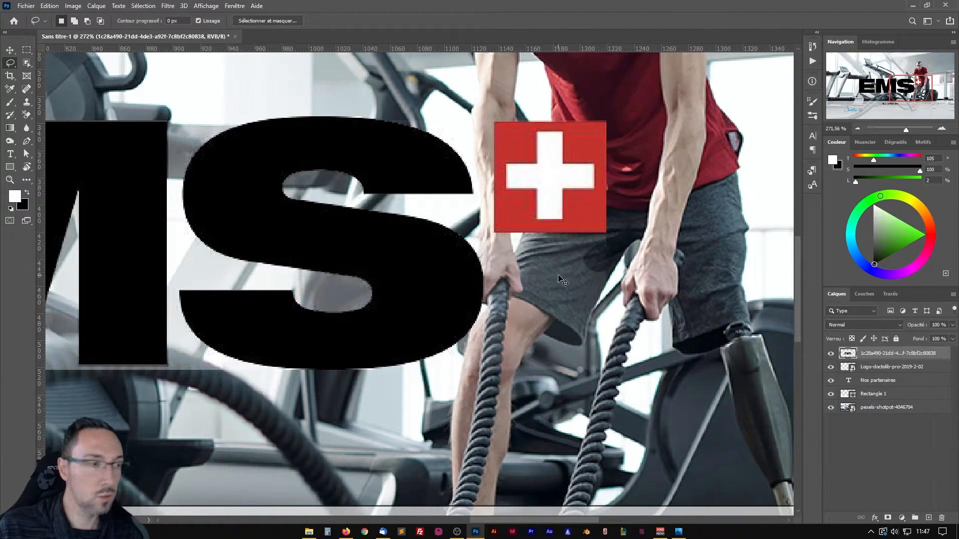
Undo the selection deletions and earlier erasures until the EMS logo has its full white background again.
key("ctrl+z")
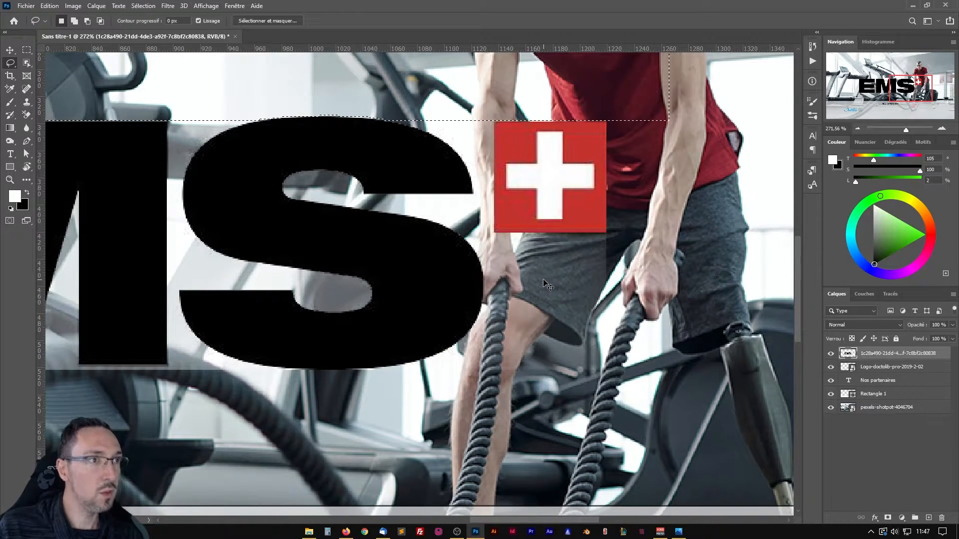
key("ctrl+z")
key("ctrl+z")
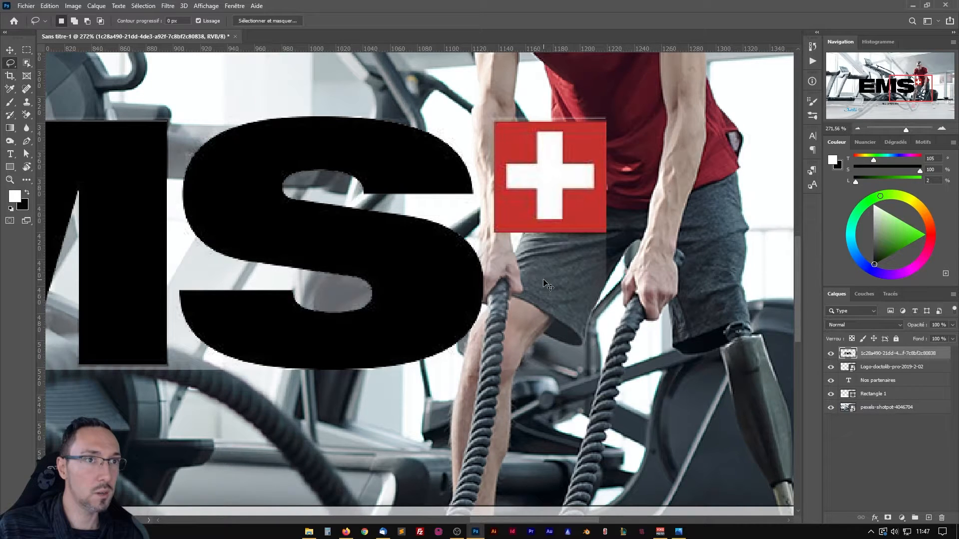
key("ctrl+z")
key("ctrl+z")
key("ctrl+z")
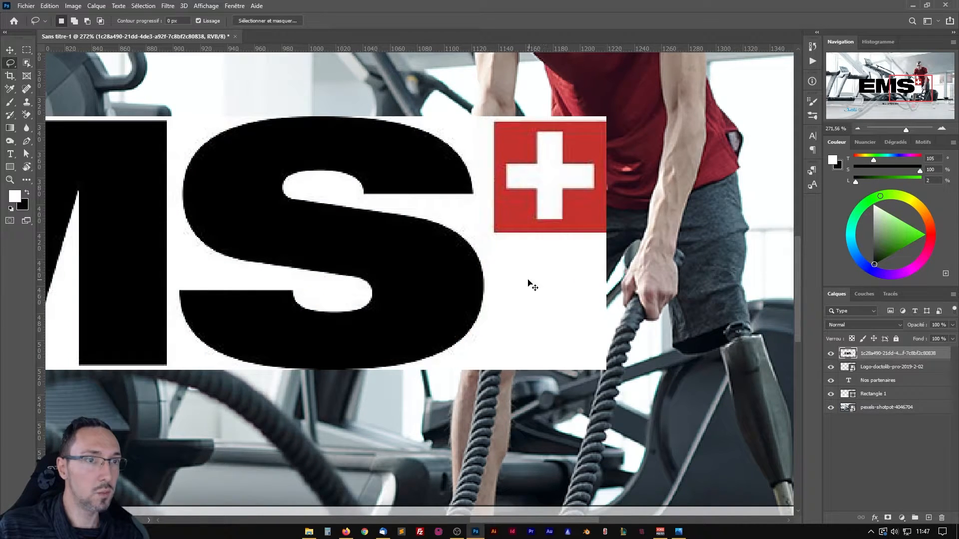
Erase the EMS logo's white background using the Background Eraser with limits set to Discontiguës and 68 % tolerance.
scroll(370, 255, "down", 6)
left_click_drag(270, 215, 410, 227)
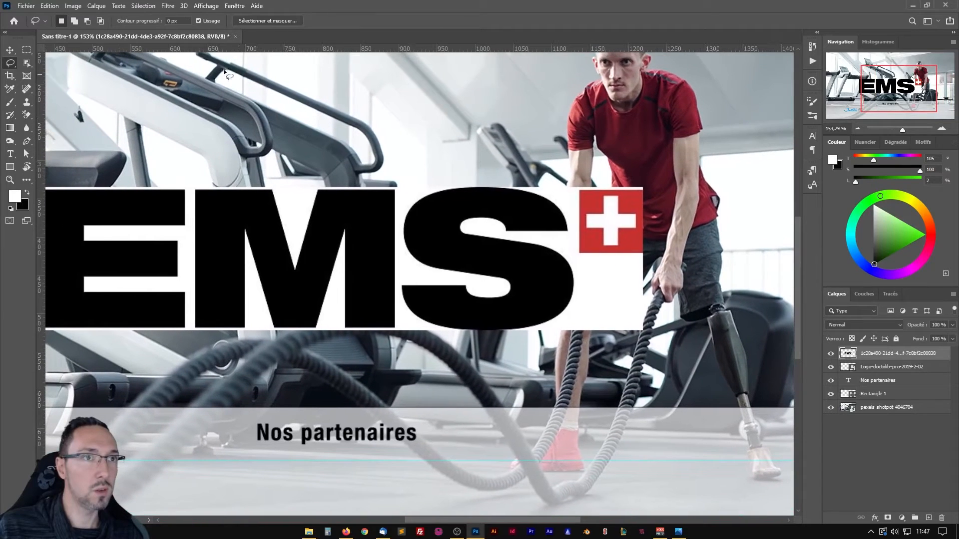
left_click(27, 114)
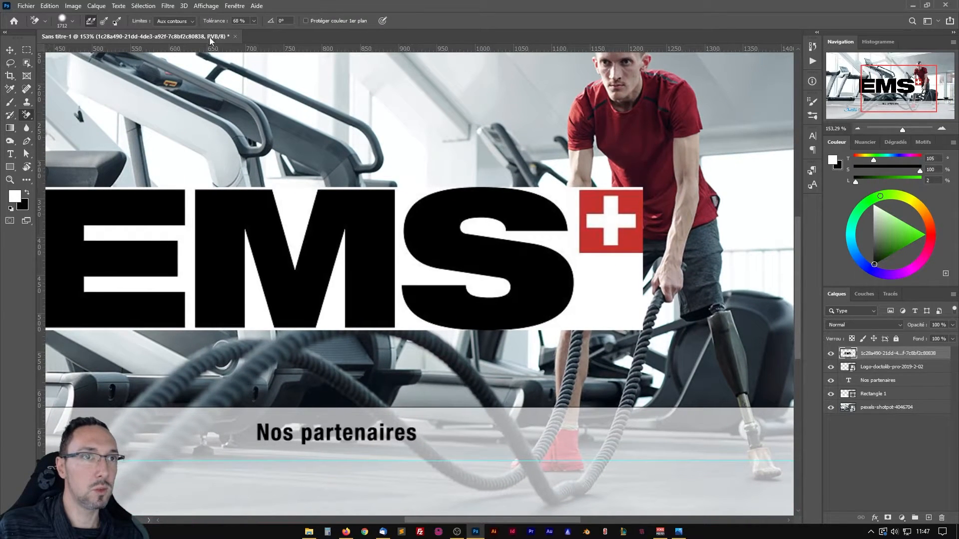
left_click(186, 22)
left_click(182, 31)
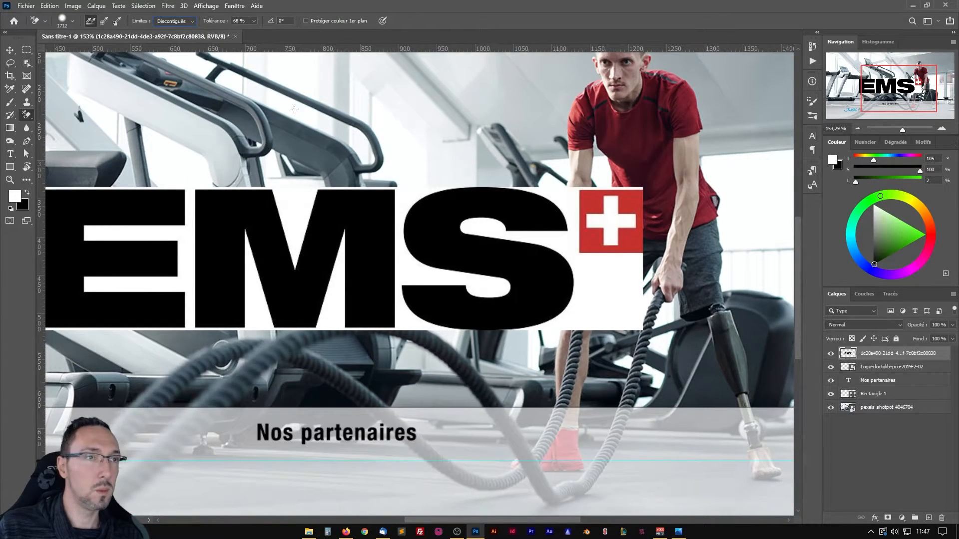
left_click(294, 198)
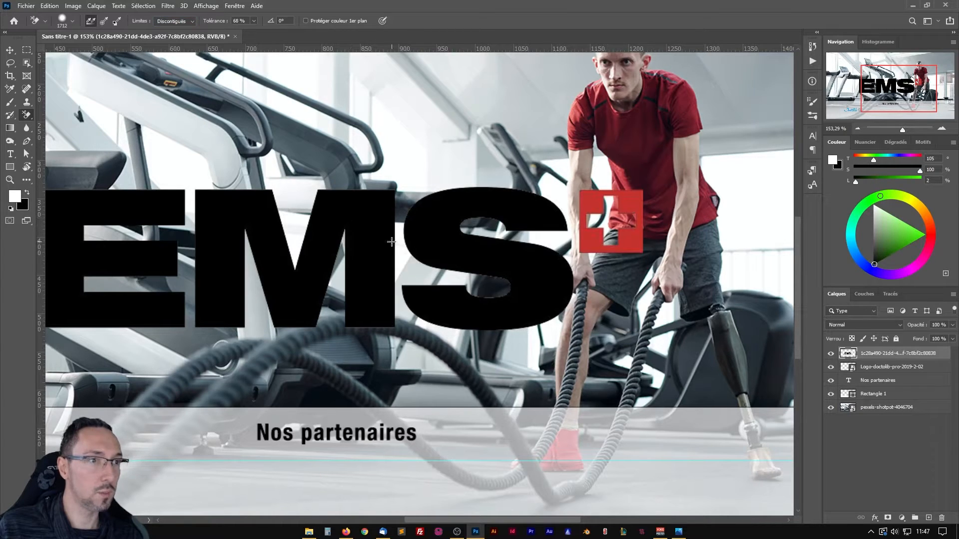
Add a new empty layer and place it directly below the EMS logo layer.
left_click_drag(661, 206, 515, 200)
scroll(472, 202, "up", 5)
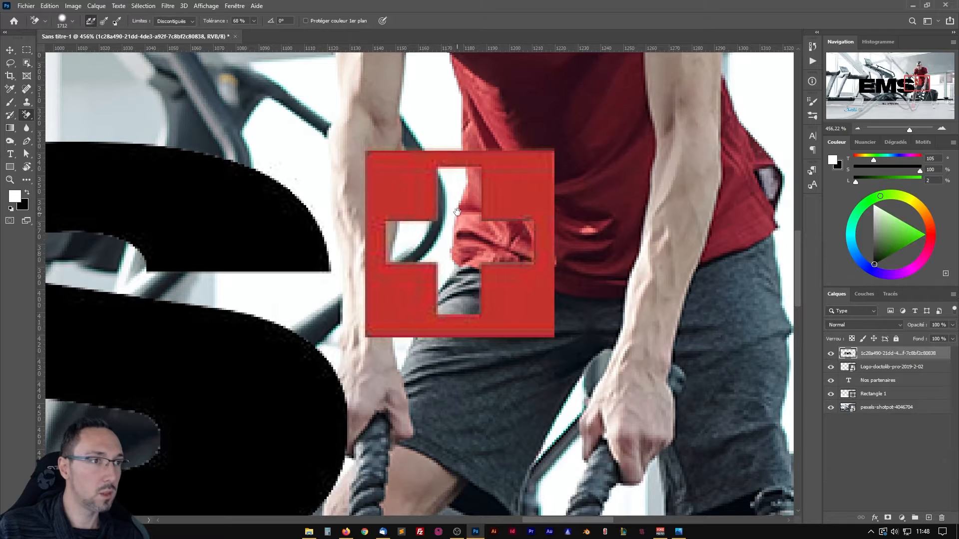
left_click_drag(450, 218, 409, 207)
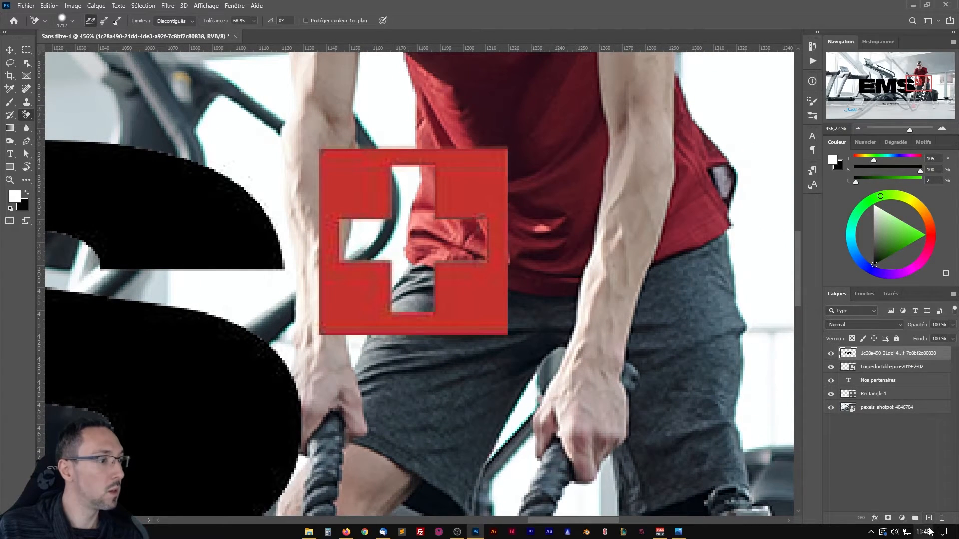
left_click(928, 518)
left_click_drag(886, 356, 886, 370)
Rename the EMS logo layer as Logo EMS.
double_click(884, 354)
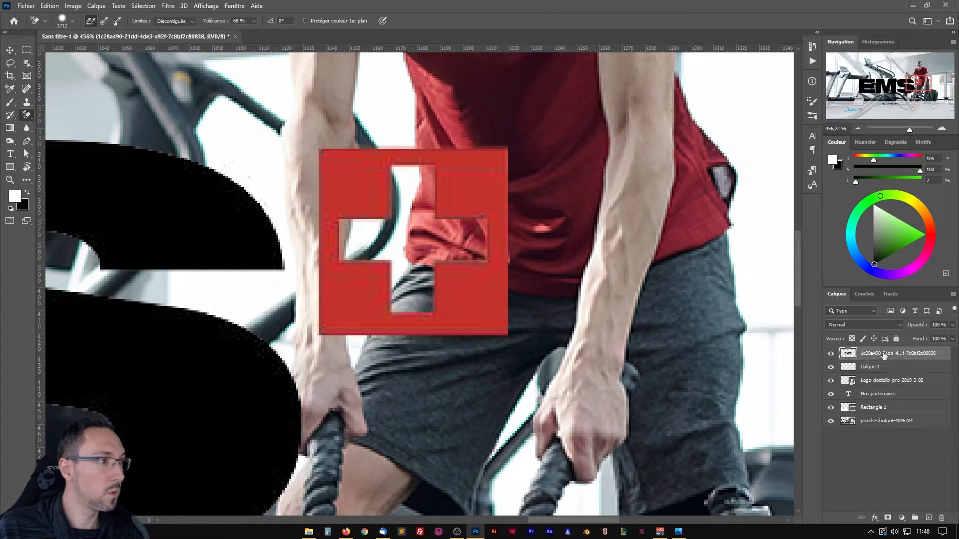
type("Logo EMS")
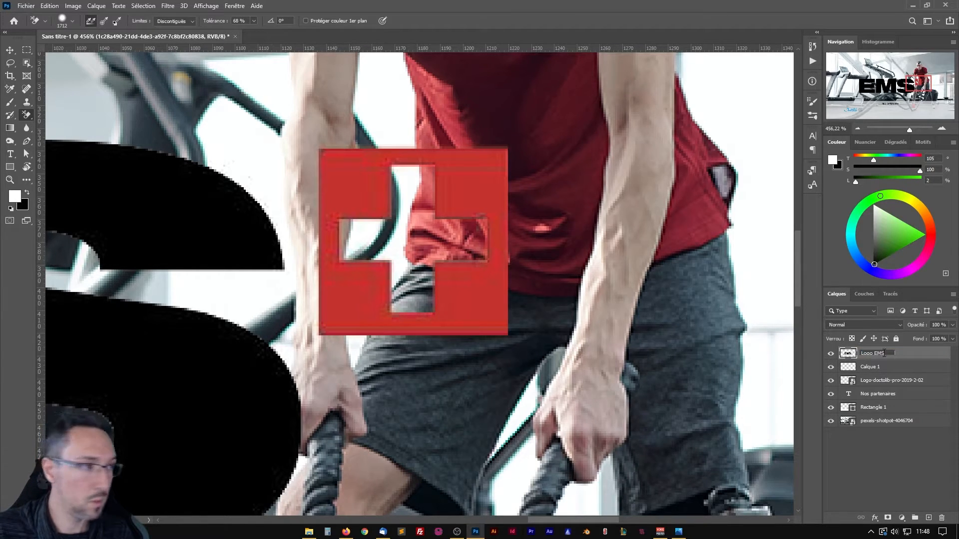
key("Return")
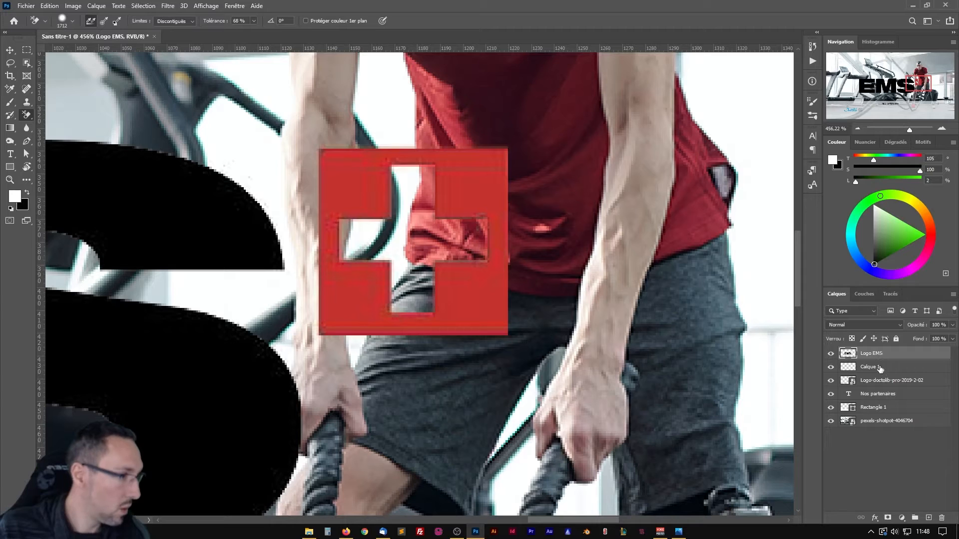
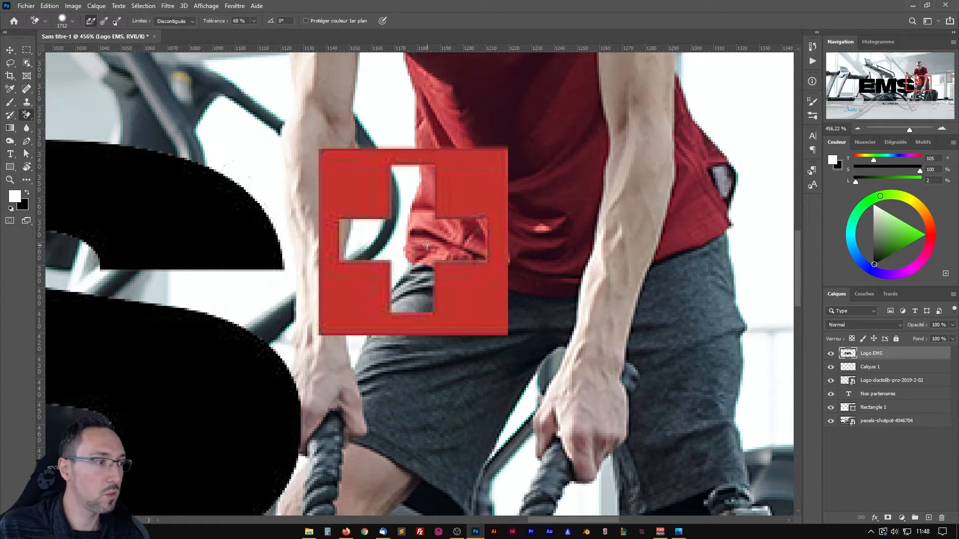
Rename the empty layer below the EMS logo as Logo EMS.
left_click(882, 368)
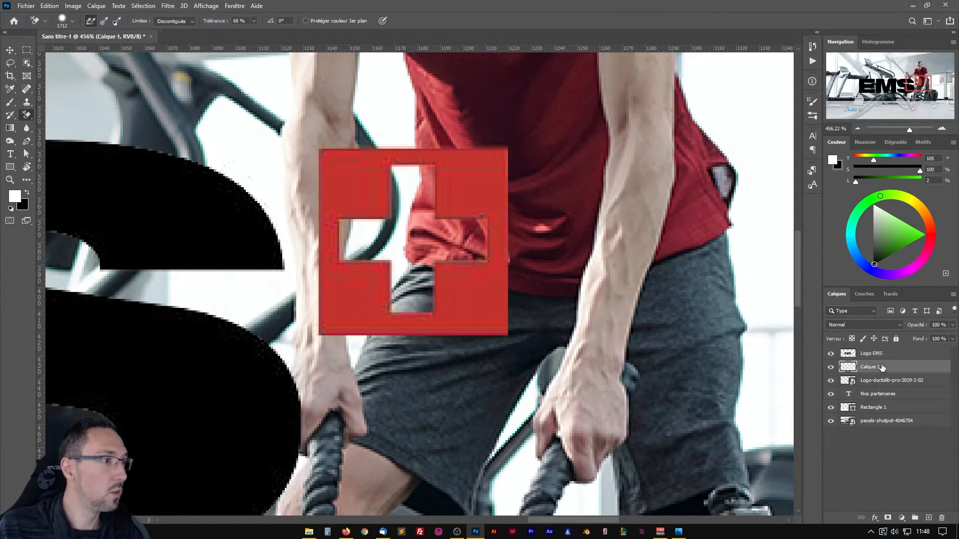
double_click(872, 367)
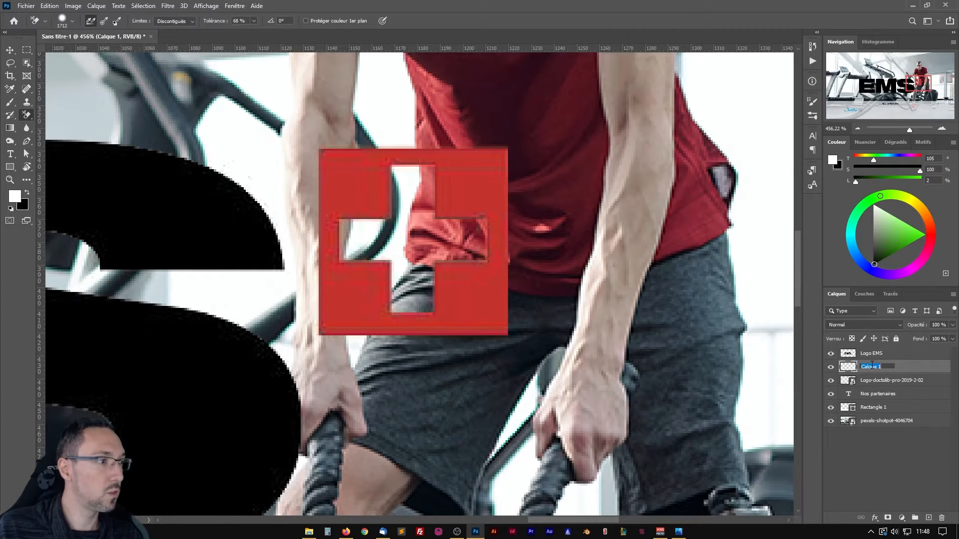
type("Logo EMS")
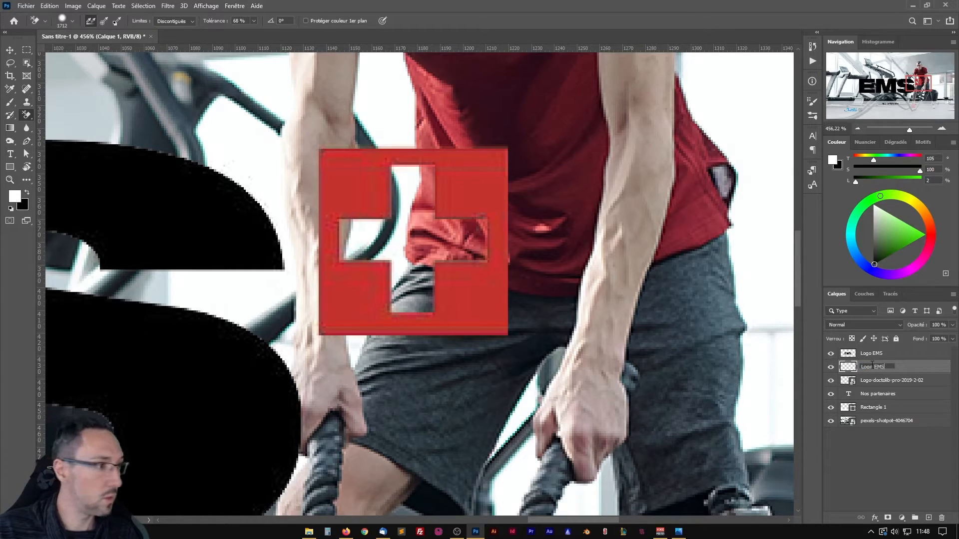
key("Return")
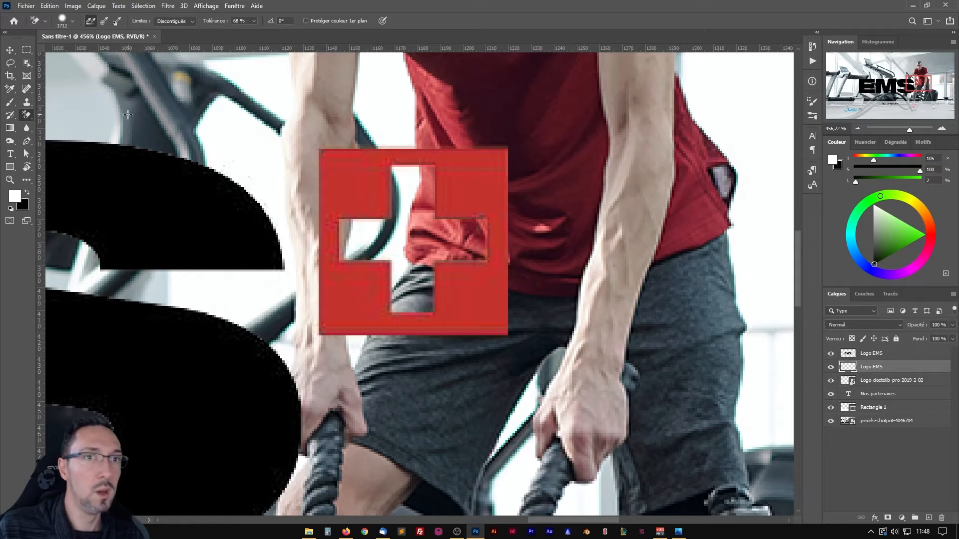
Paint a white dab on the lower Logo EMS layer with a 77 px brush to fill the Swiss cross, and check it with the logo hidden.
left_click(11, 102)
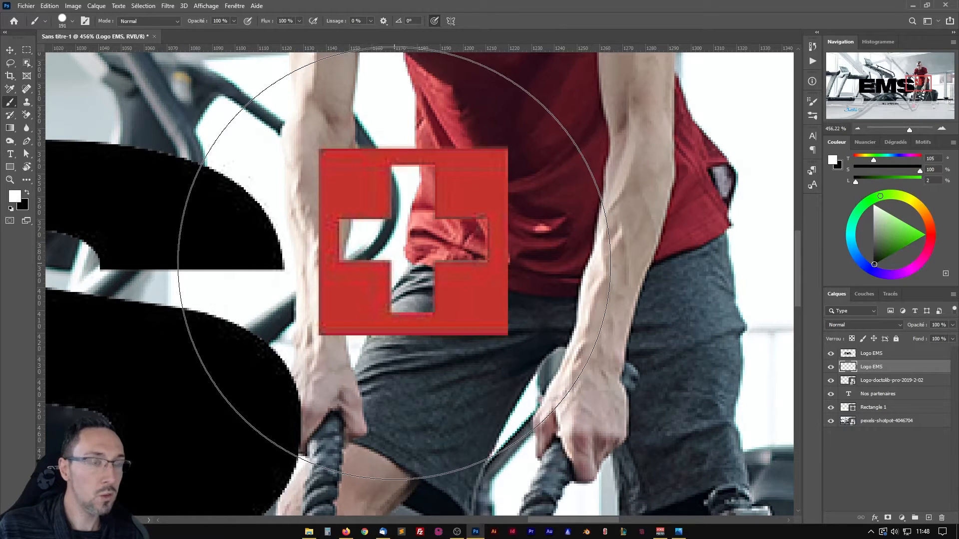
left_click_drag(433, 258, 289, 256)
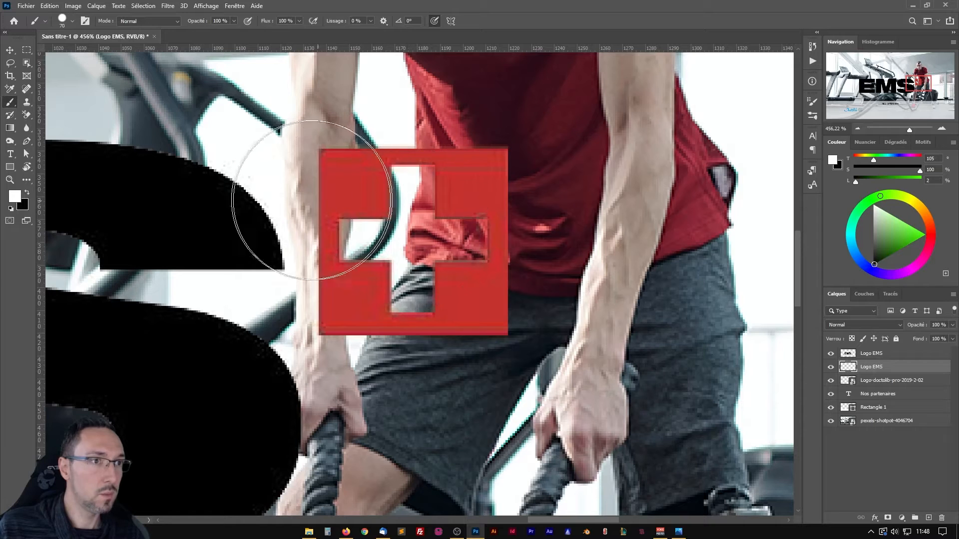
left_click(300, 199)
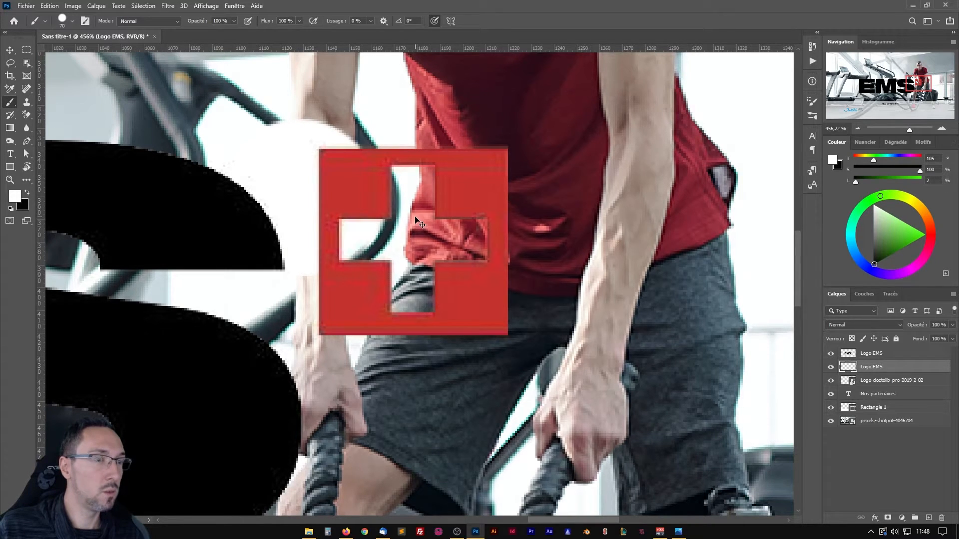
mouse_move(413, 232)
left_mouse_down()
mouse_move(413, 247)
mouse_move(420, 241)
left_mouse_up()
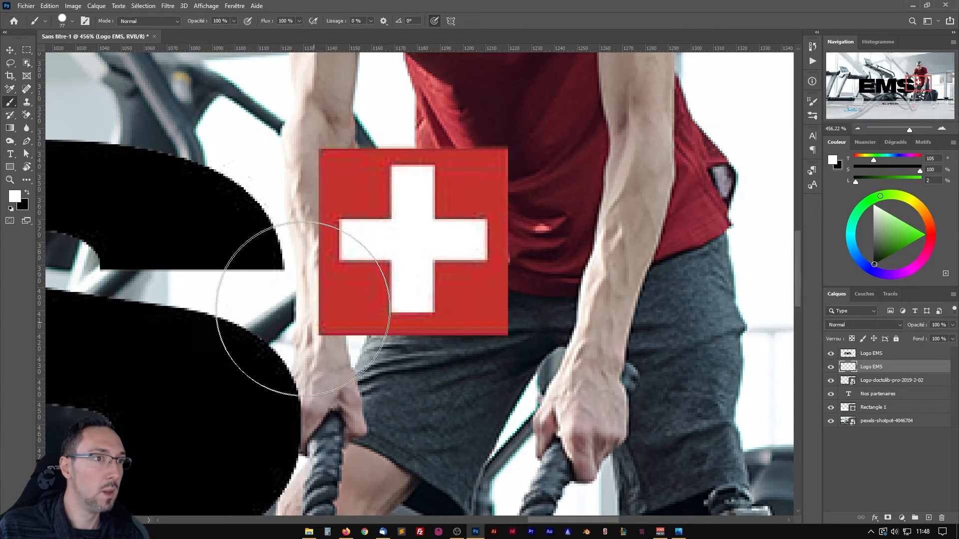
left_click(831, 354)
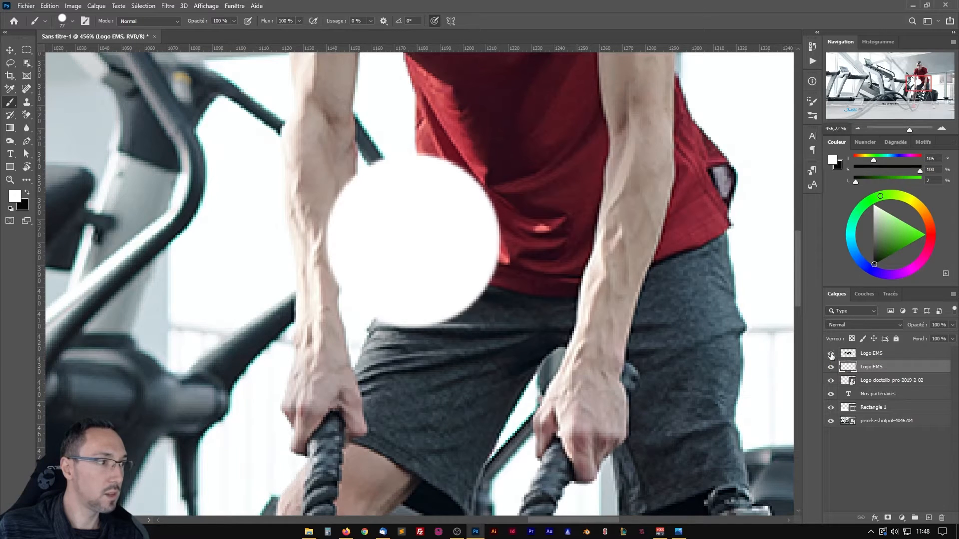
left_click(831, 355)
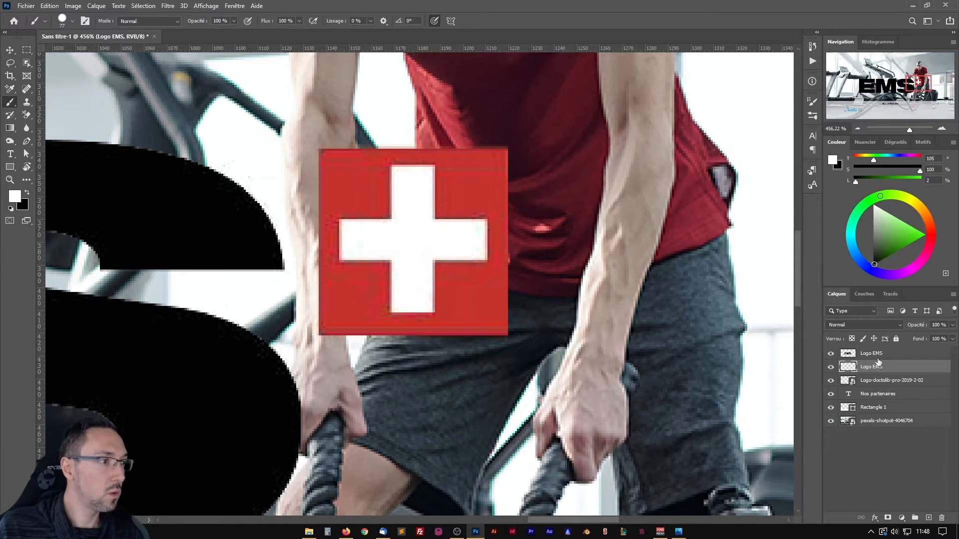
Merge the two Logo EMS layers into a single layer.
scroll(353, 320, "down", 5)
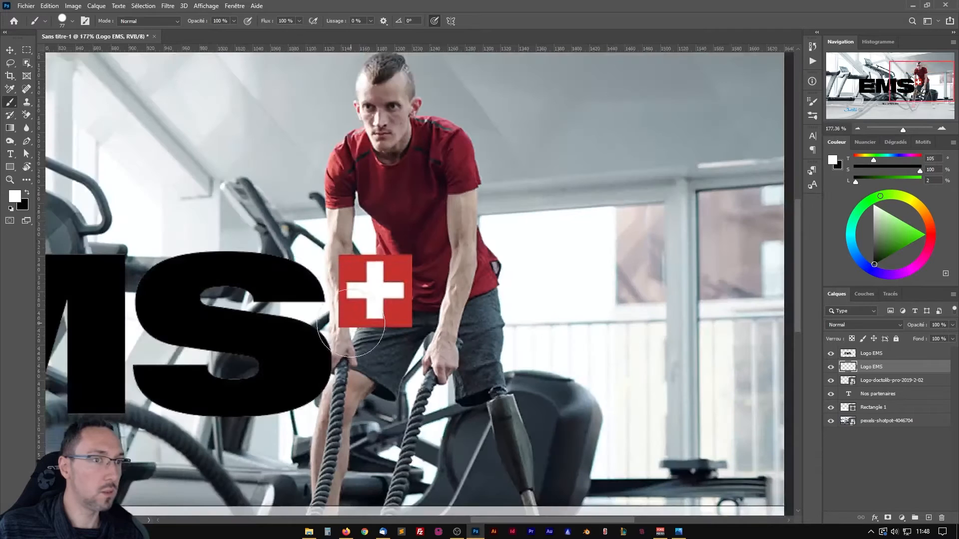
left_click_drag(255, 315, 585, 318)
scroll(584, 318, "down", 3)
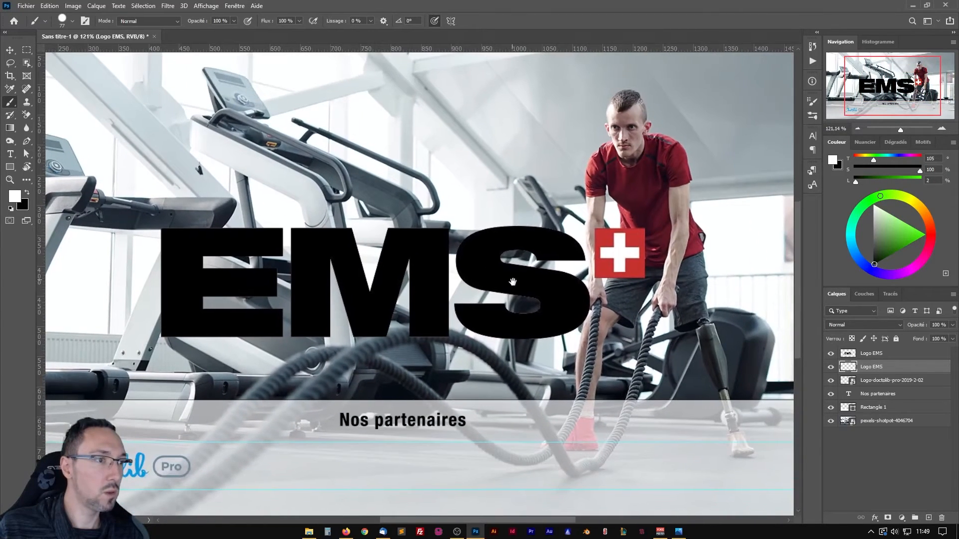
left_click(892, 356)
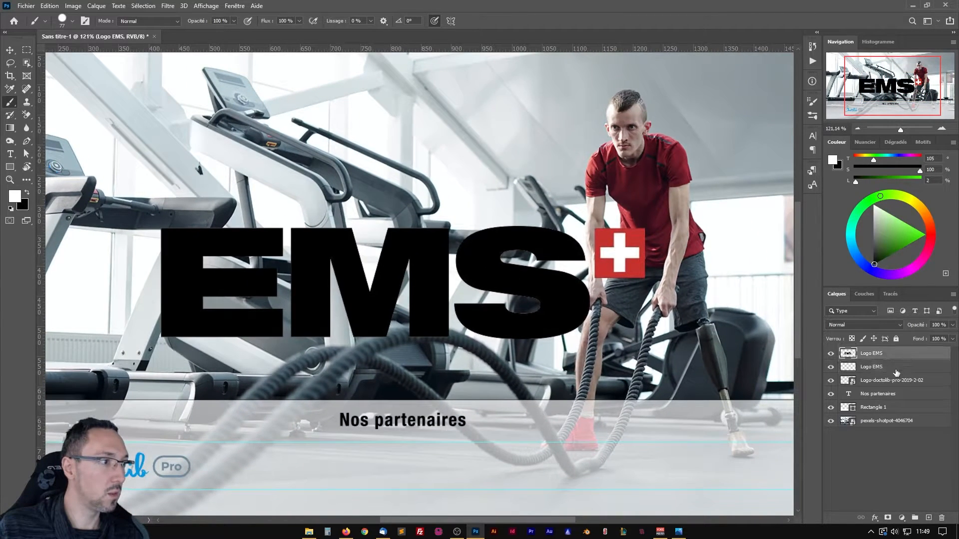
left_click(895, 369, "ctrl")
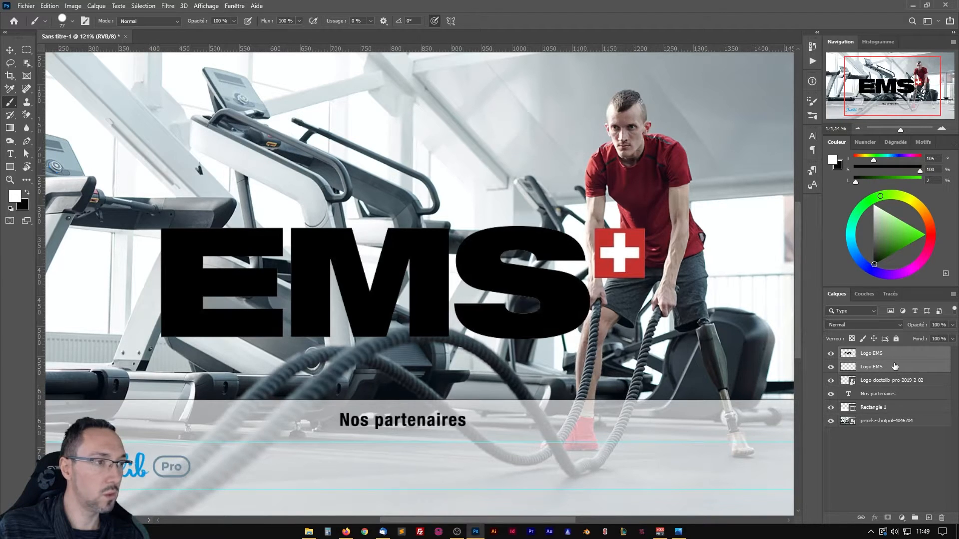
key("ctrl+e")
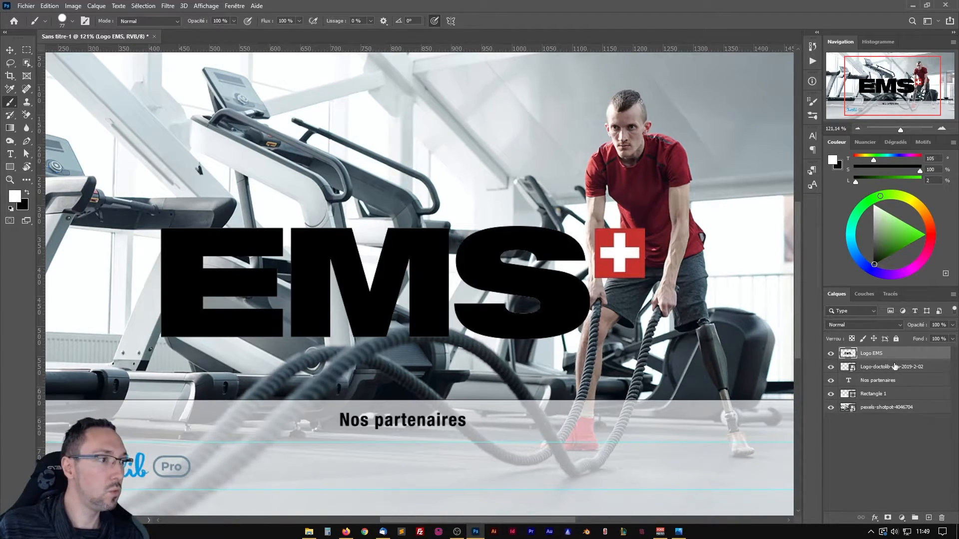
Convert the merged Logo EMS layer to a smart object.
left_click_drag(537, 327, 541, 284)
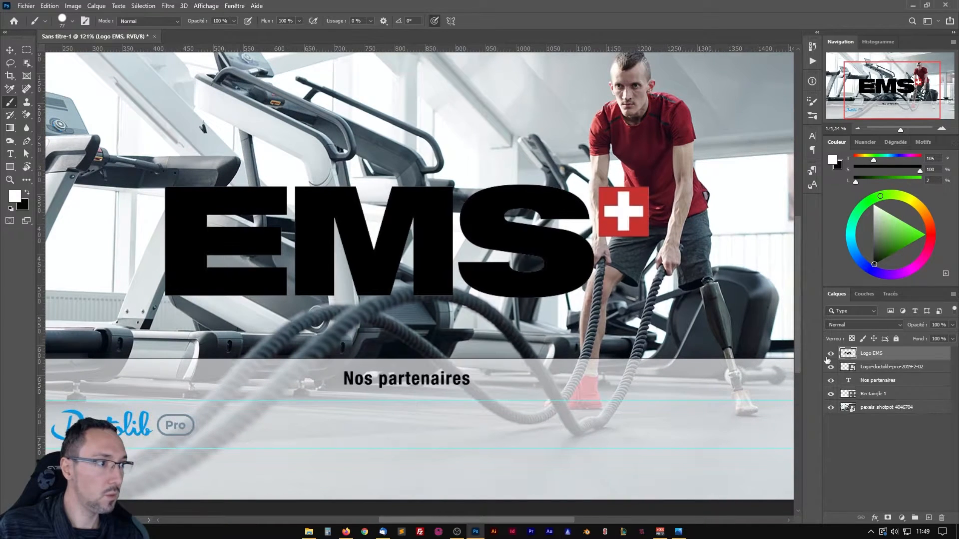
right_click(896, 356)
left_click(739, 241)
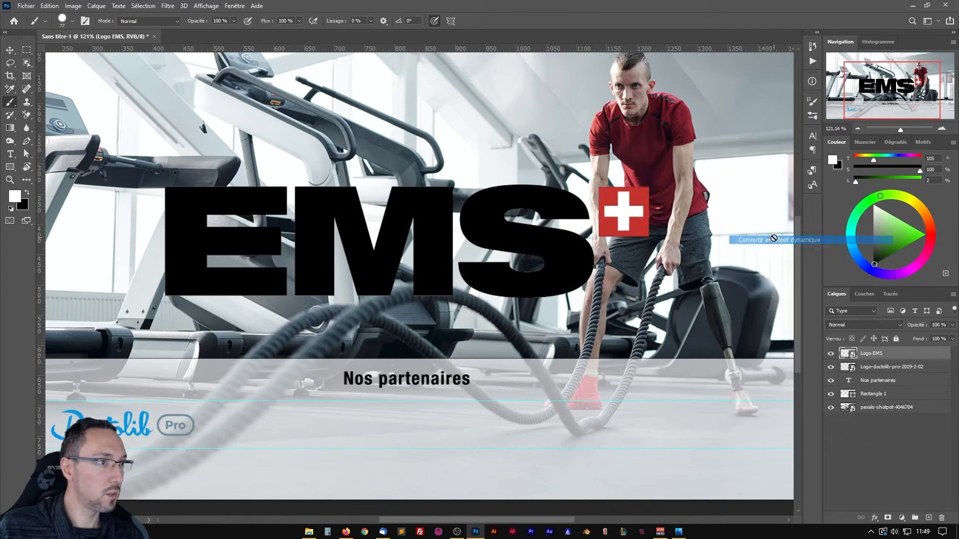
Scale the EMS logo down to about 20 % and place it just right of the Doctolib Pro logo between the guides.
key("ctrl+t")
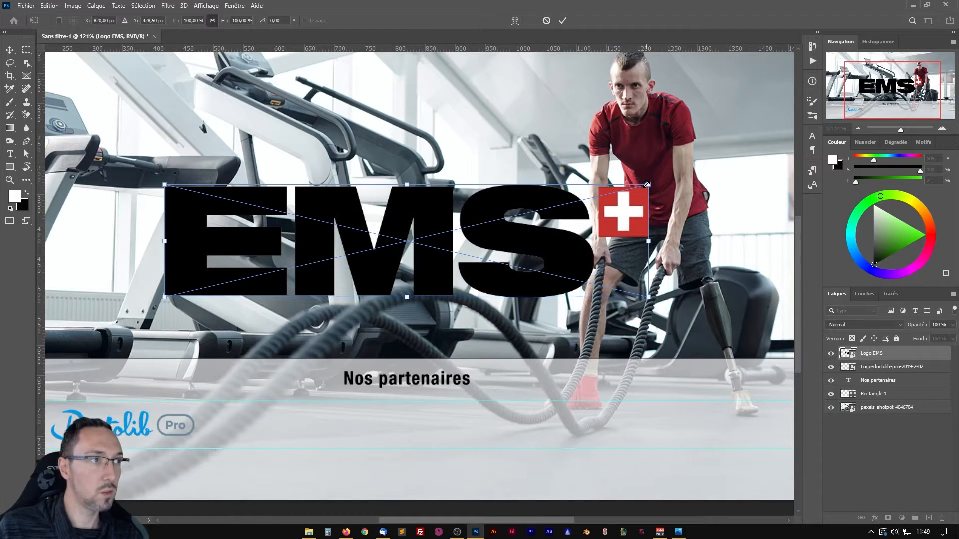
left_click_drag(647, 184, 473, 226)
left_click_drag(353, 246, 225, 431)
scroll(367, 396, "up", 4)
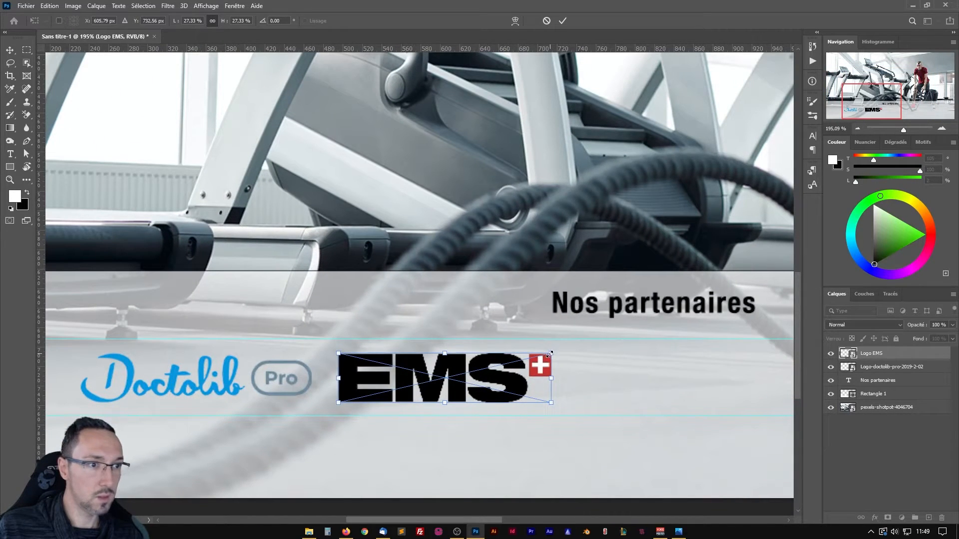
left_click_drag(550, 354, 520, 361)
left_click_drag(383, 383, 364, 384)
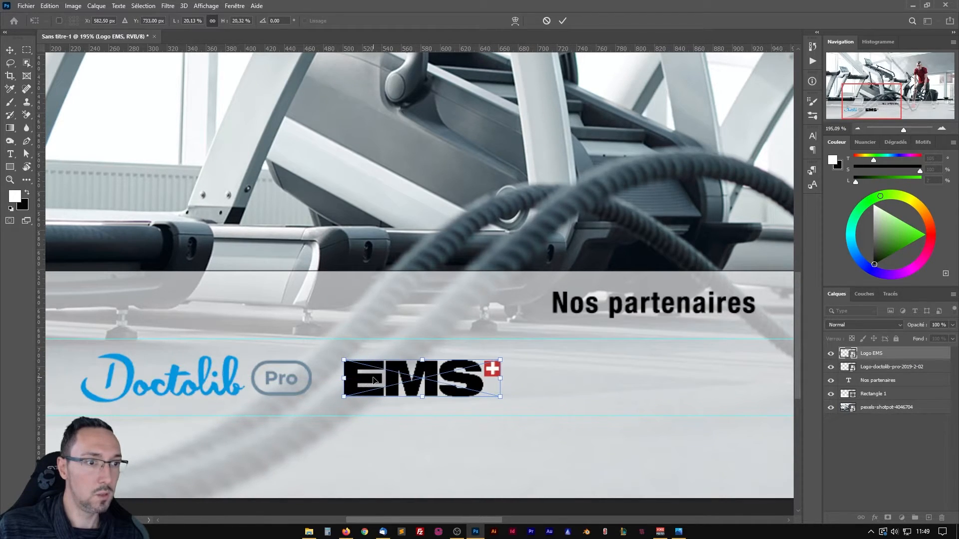
key("Return")
key("ctrl+0")
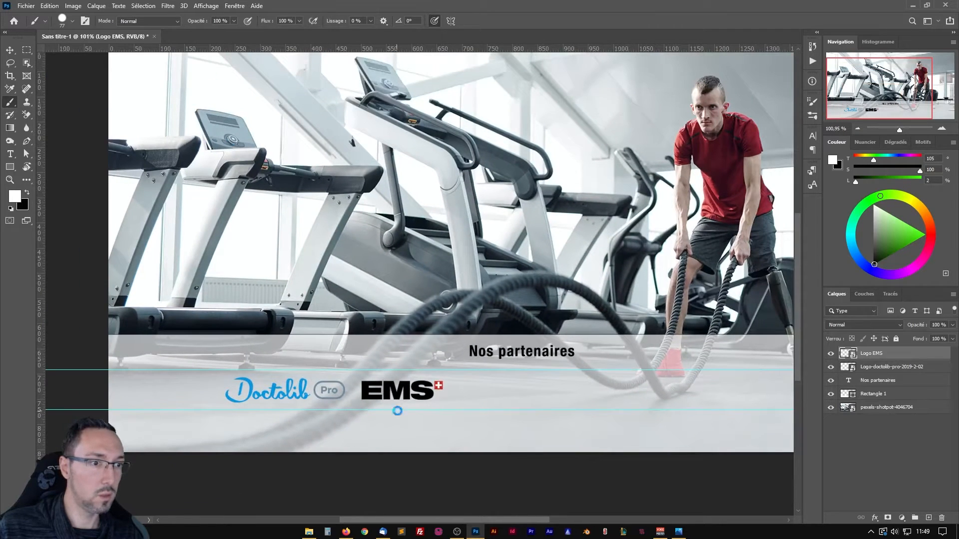
key("ctrl+s")
left_click(575, 71)
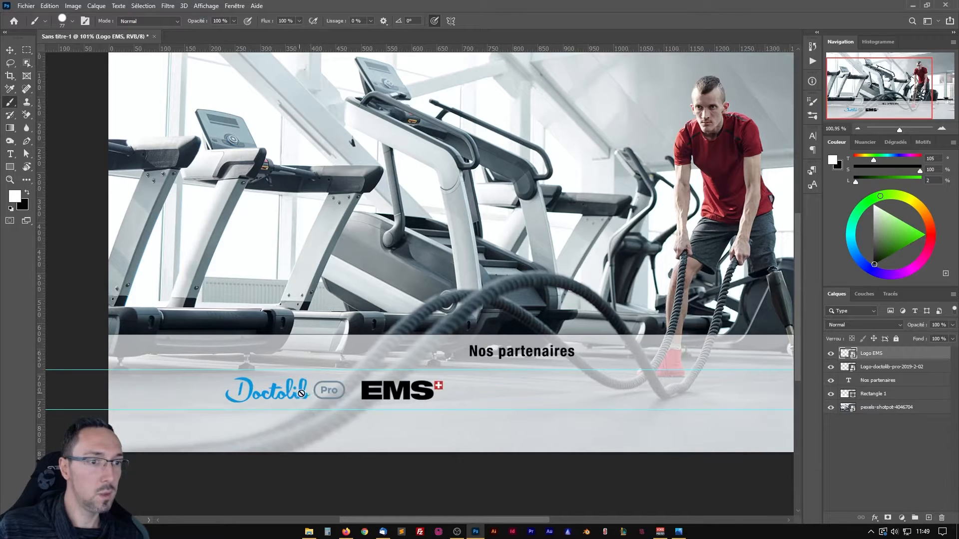
Import the BTL logo file into the banner and scale it down to about 32 %.
left_click_drag(442, 368, 346, 359)
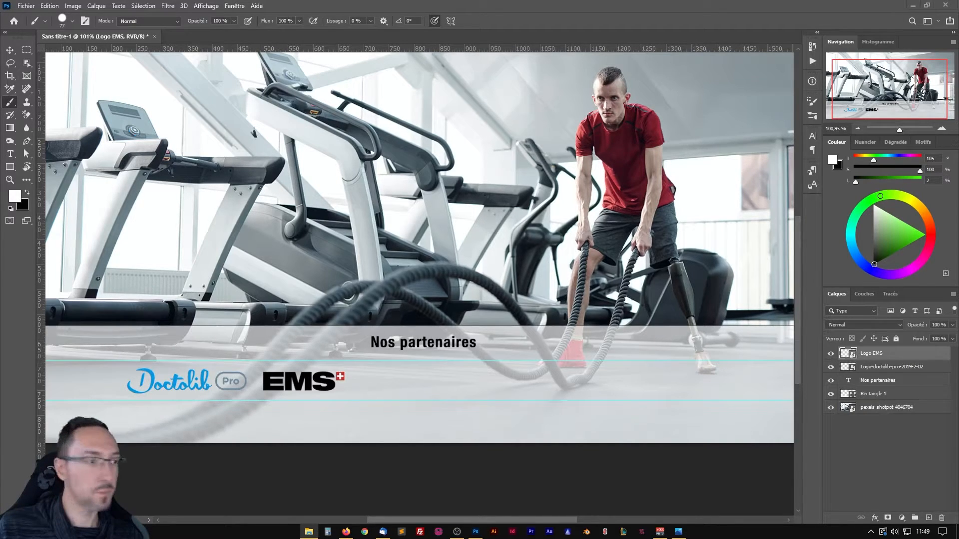
left_click_drag(272, 423, 407, 380)
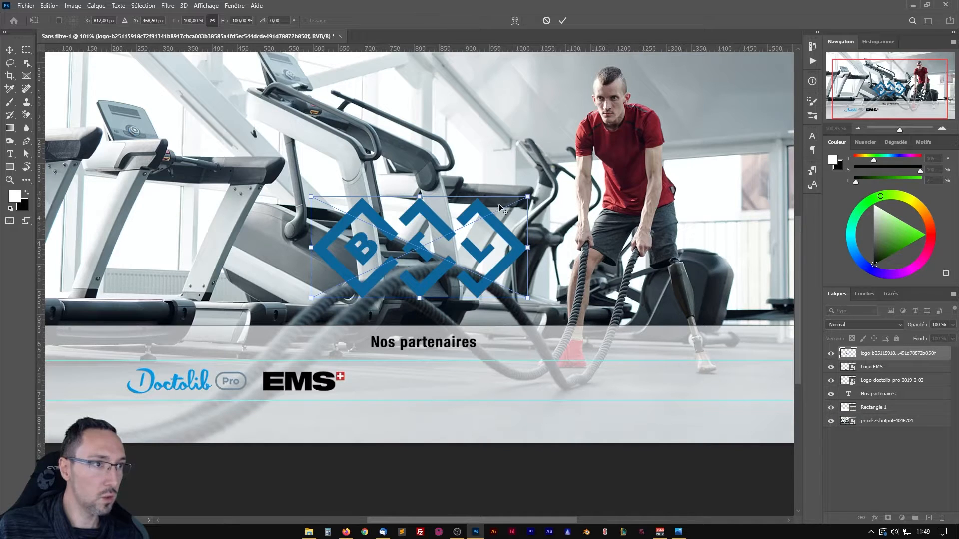
left_click_drag(526, 199, 455, 232)
Position the BTL logo right of the EMS logo, centred between the guides, and reduce it to about 29 %.
scroll(354, 358, "up", 4)
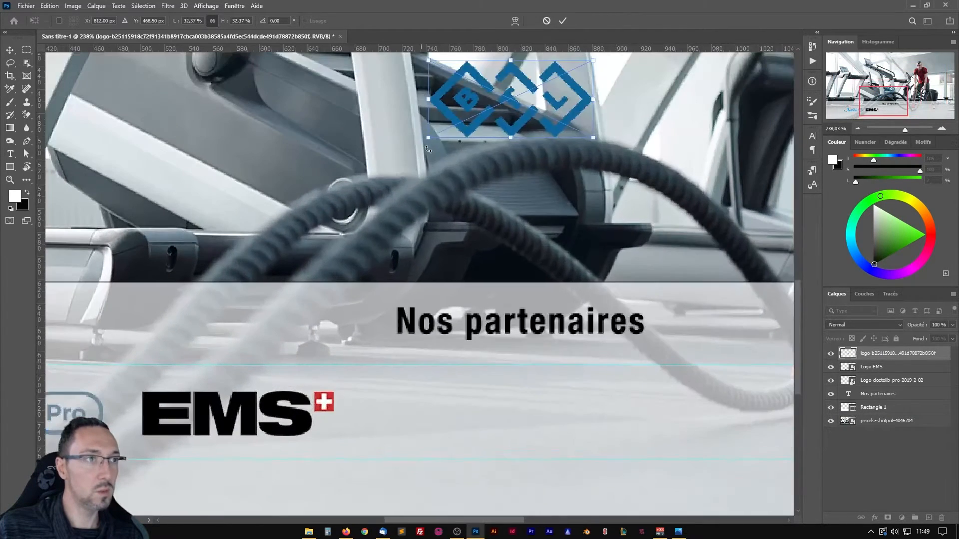
left_click_drag(449, 105, 376, 424)
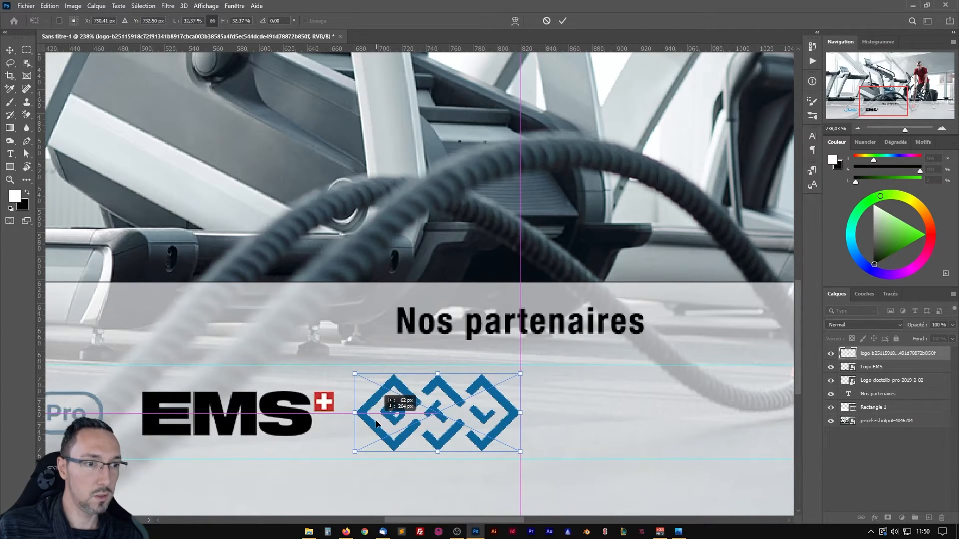
left_click_drag(376, 424, 376, 424)
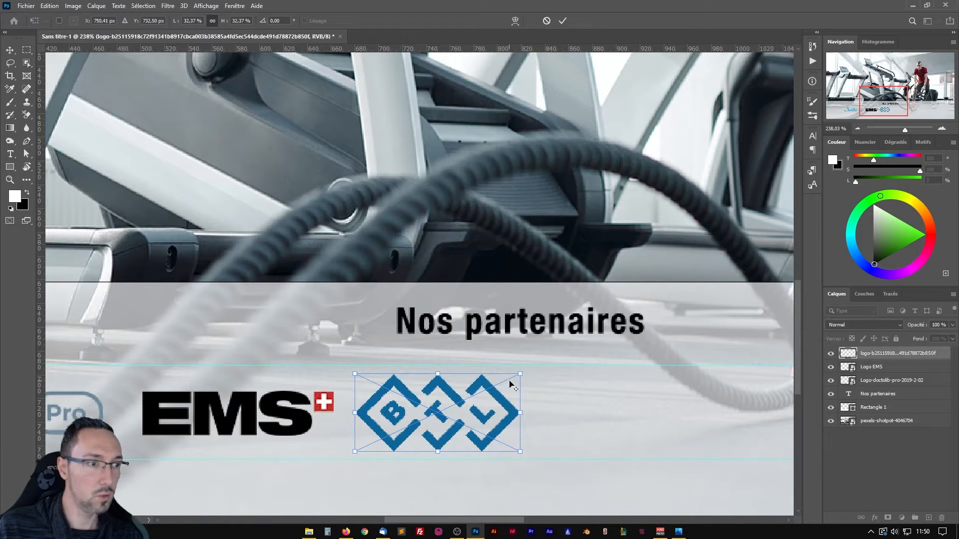
left_click_drag(518, 376, 512, 378)
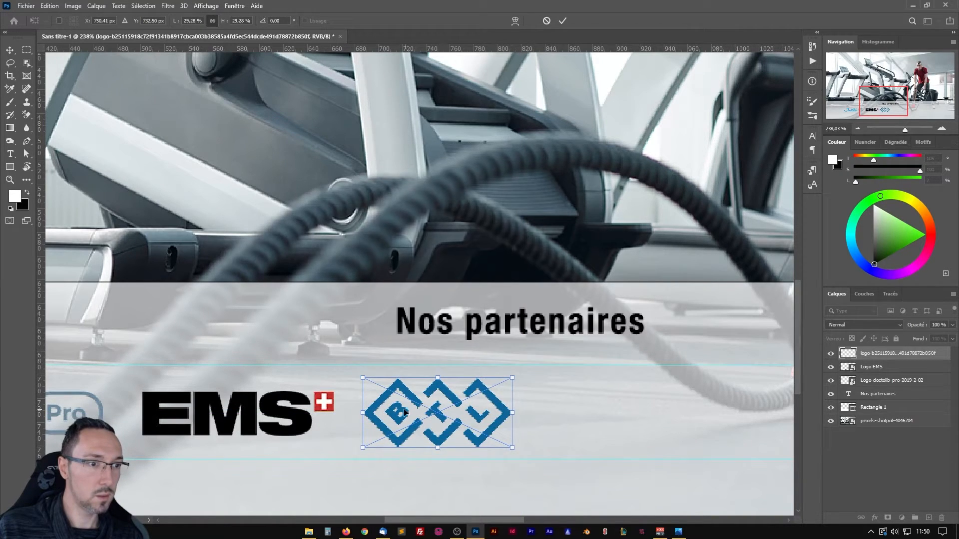
key("Return")
key("b")
scroll(397, 407, "down", 3)
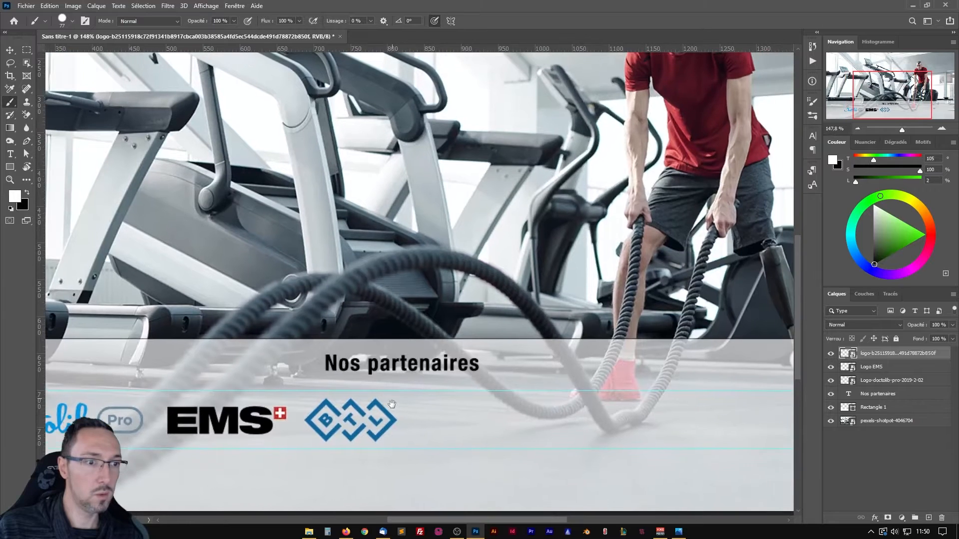
scroll(393, 402, "down", 3)
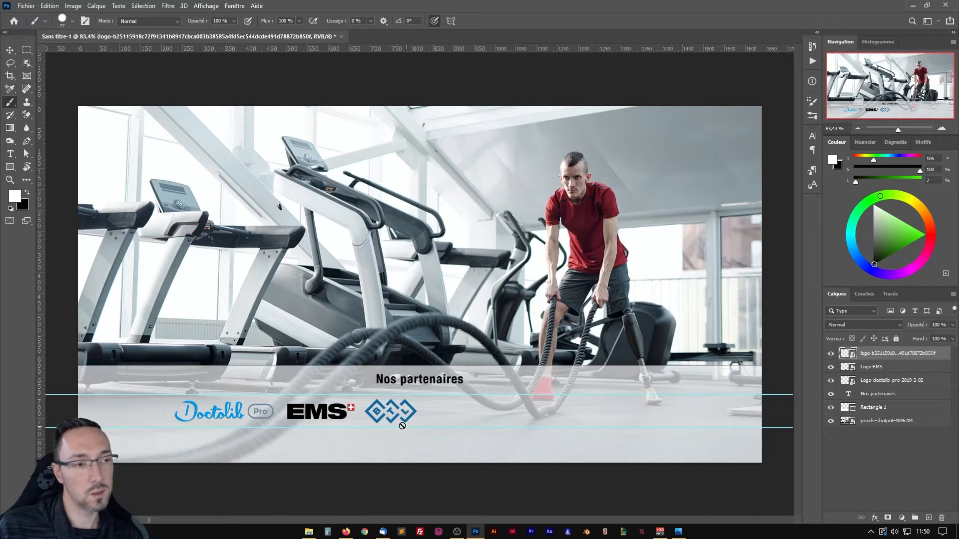
Import the Sissel Pro logo file, scale it to about 50 %, and place it right of the BTL logo between the guides.
scroll(432, 419, "up", 3)
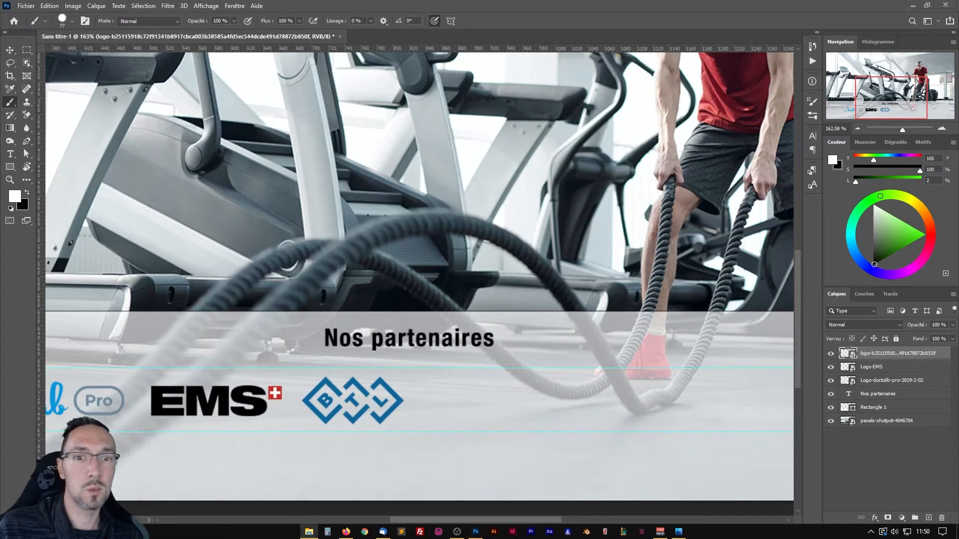
left_click_drag(0, 349, 472, 349)
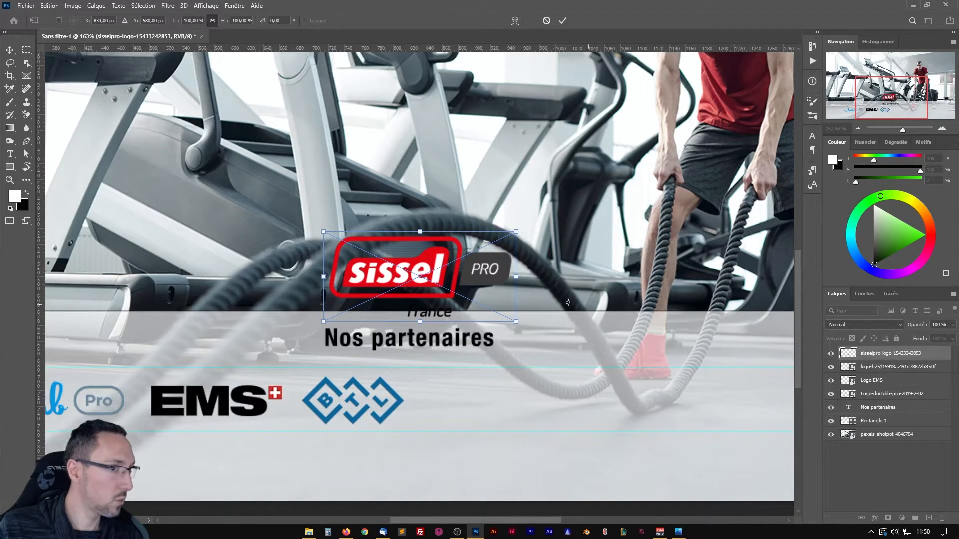
left_click_drag(516, 232, 477, 398)
key("Return")
key("b")
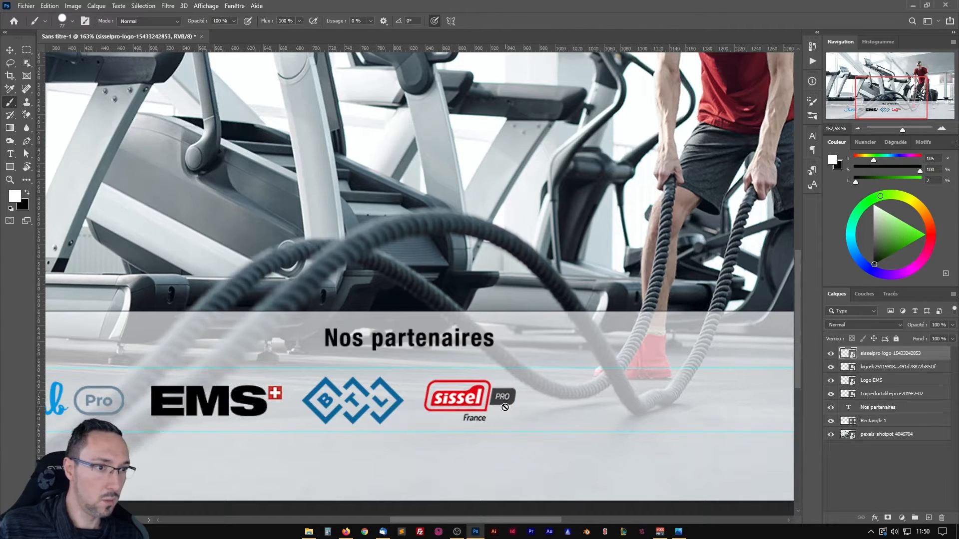
Enlarge the Sissel Pro logo slightly and shift it a little further right of the BTL logo.
key("ctrl+t")
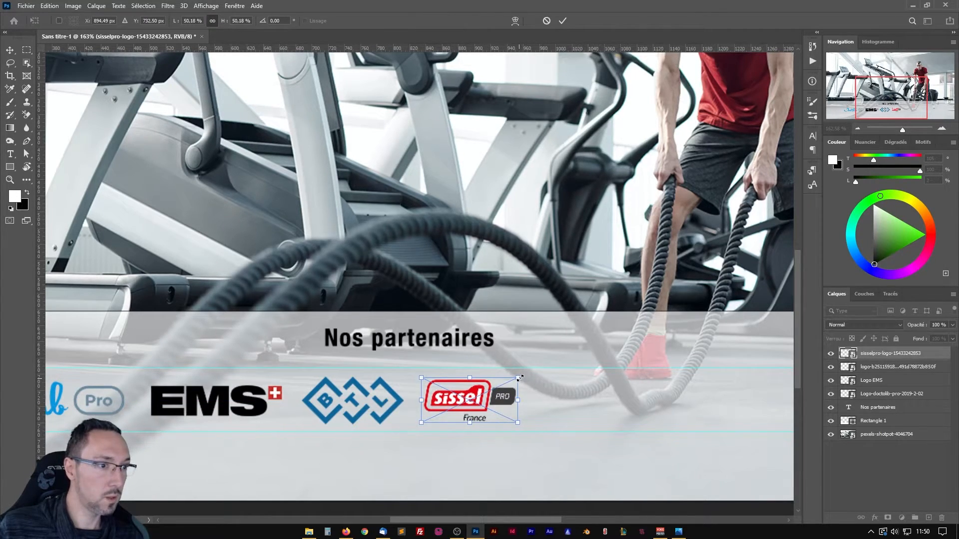
left_click_drag(519, 378, 530, 373)
left_click_drag(472, 395, 482, 394)
key("Return")
key("b")
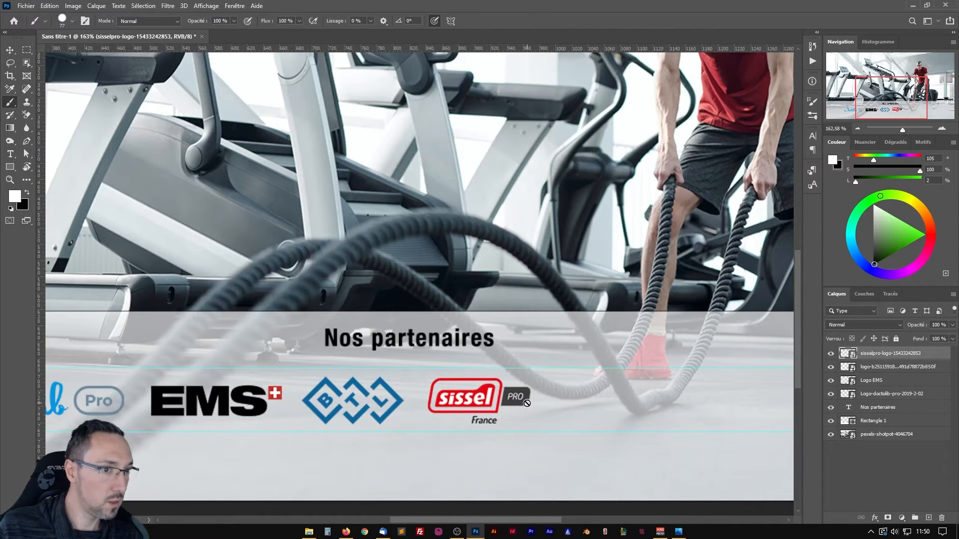
Rename the Sissel Pro logo's layer as Logo SISSEL.
scroll(399, 399, "down", 4)
scroll(380, 424, "up", 3)
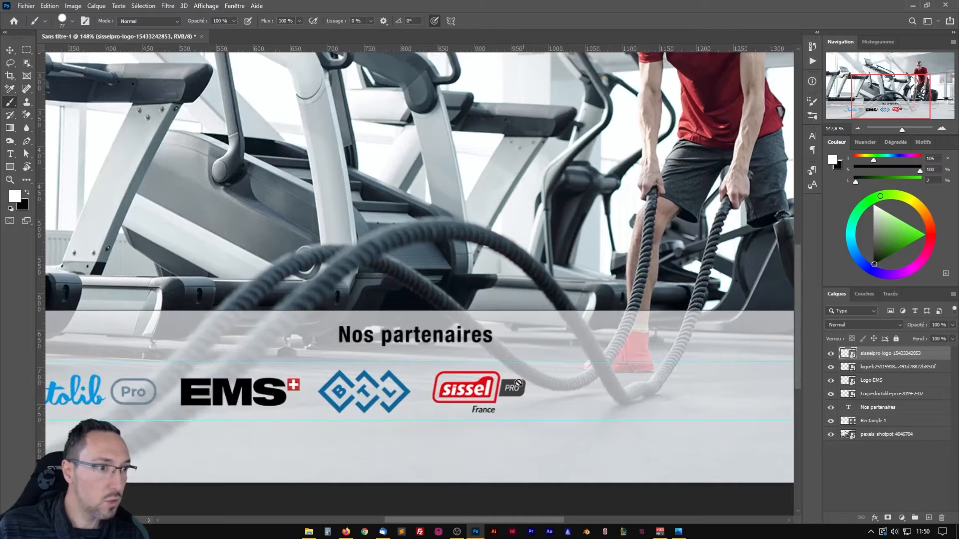
left_click_drag(442, 380, 468, 378)
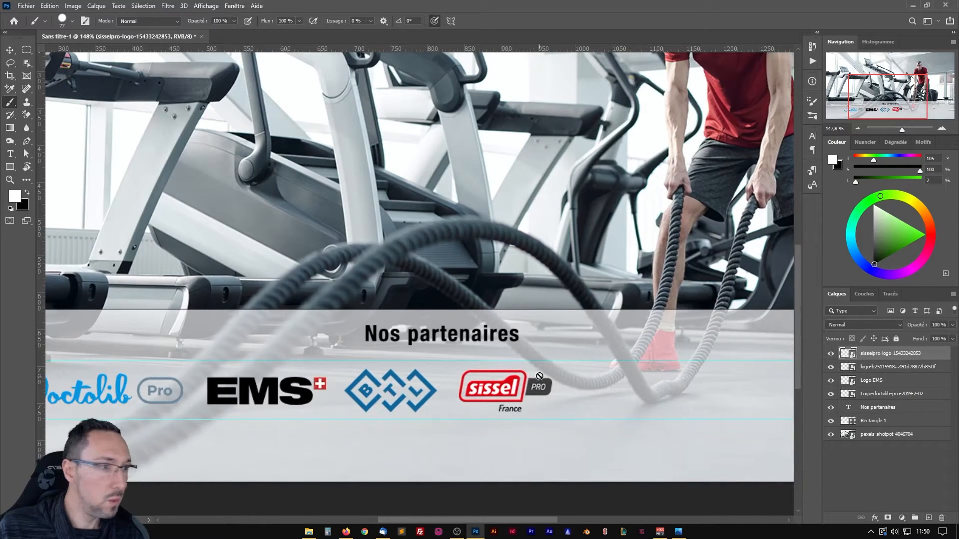
double_click(885, 353)
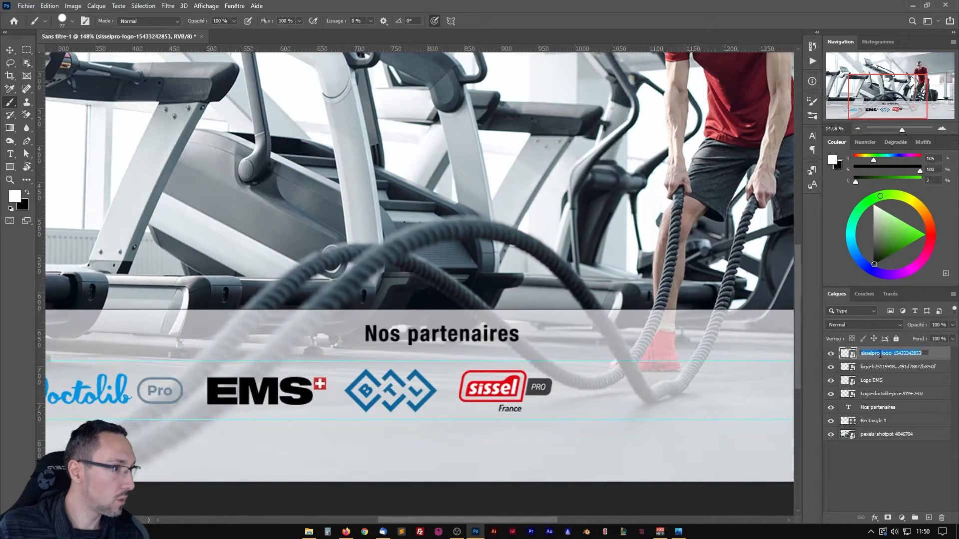
type("Logo SISSEL")
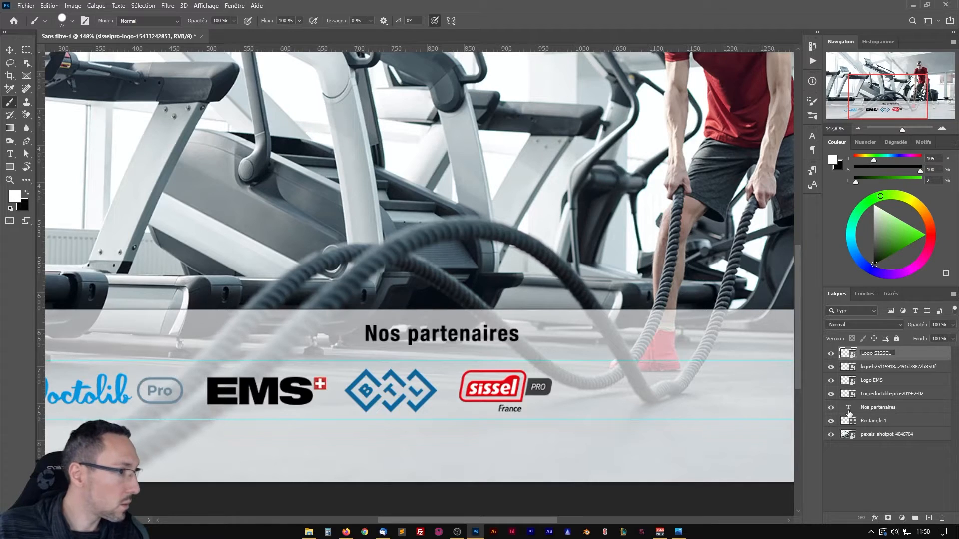
key("Tab")
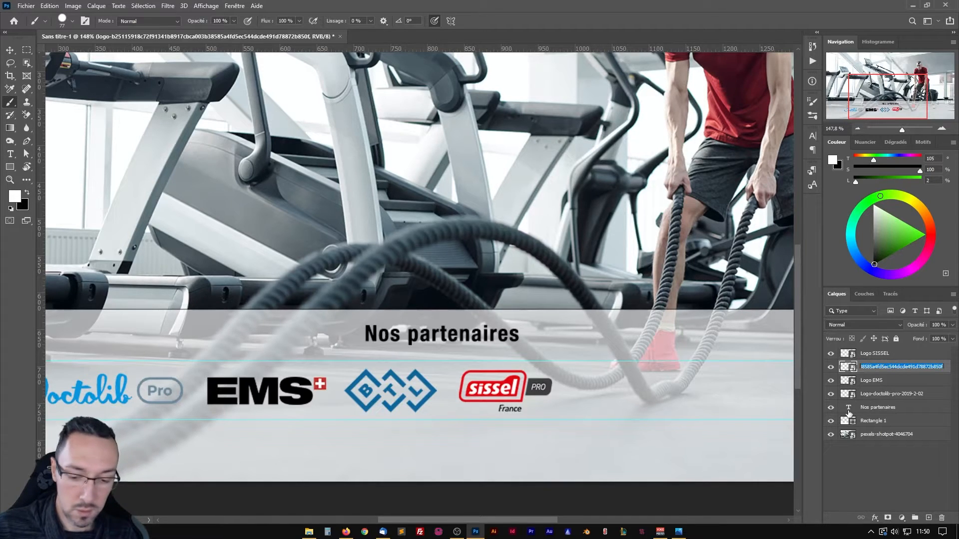
Rename the BTL logo's layer as Logo BTL.
type("Logo")
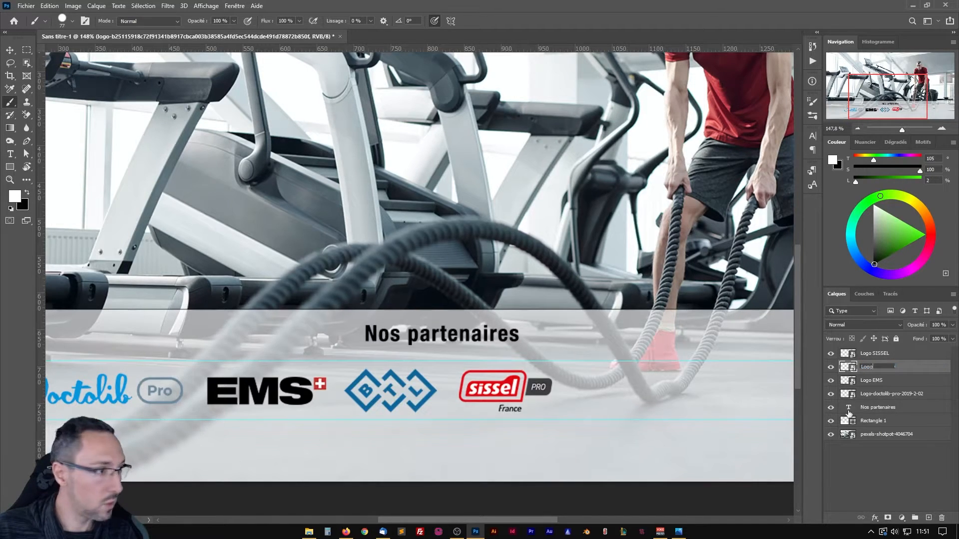
type(" BT")
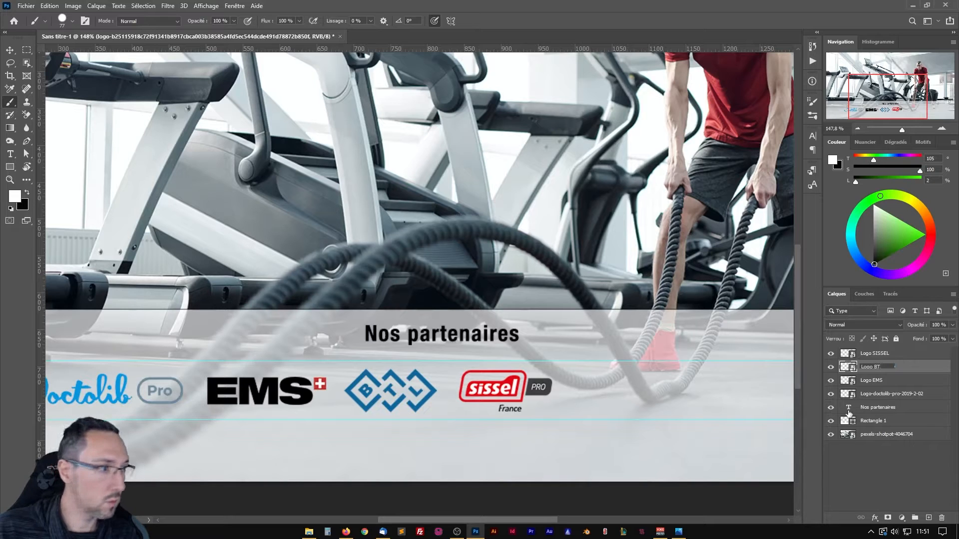
type("L")
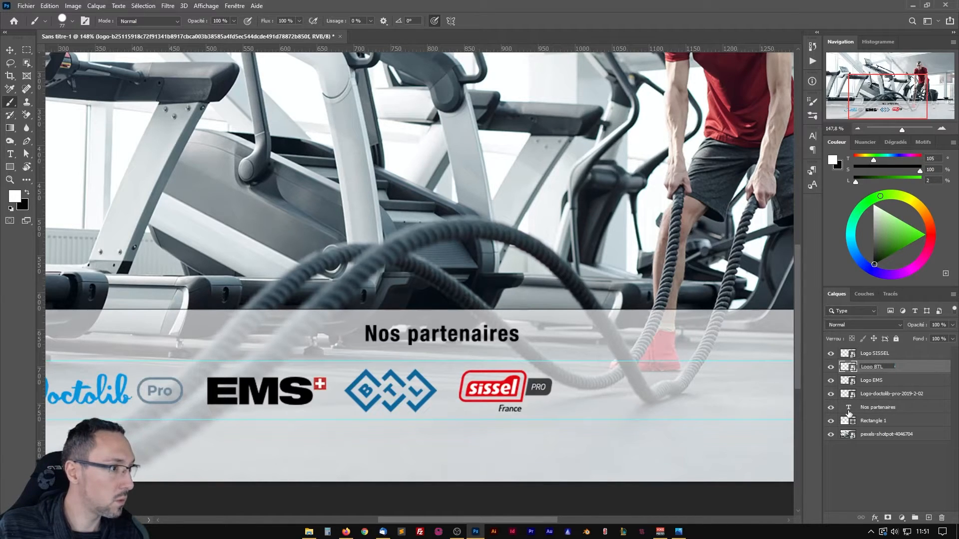
key("Return")
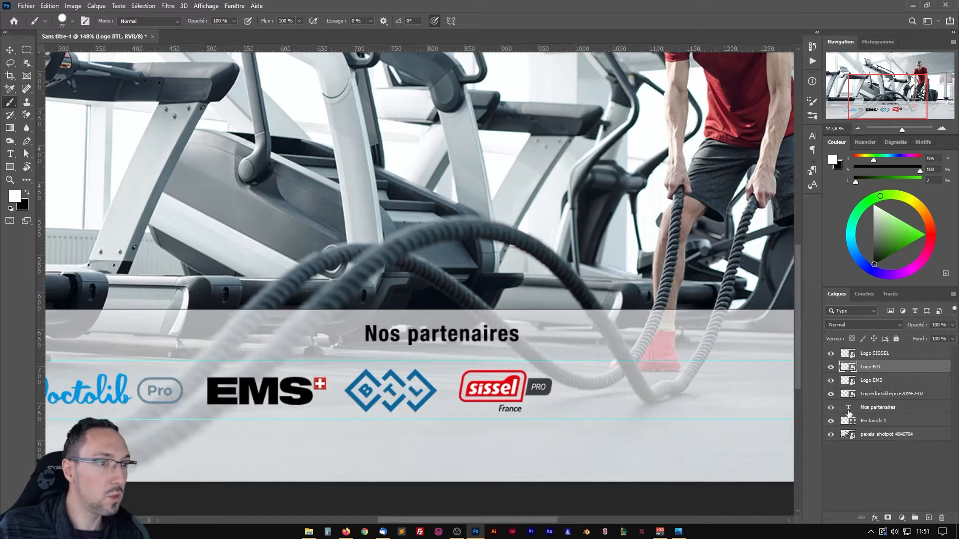
Import the LOGO-MY-JET-150x150 file at its inserted size and place it on the photo just above the caption strip.
left_click_drag(529, 365, 350, 359)
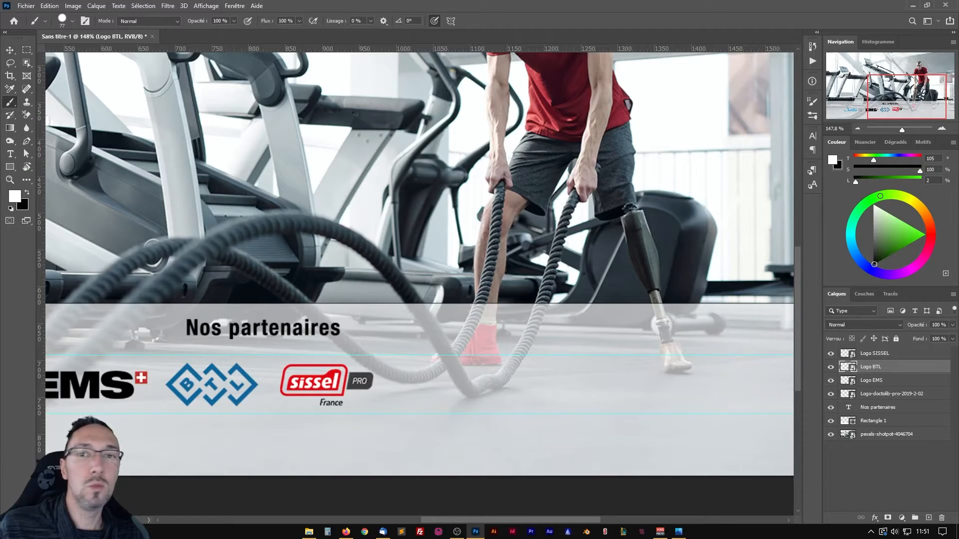
left_click_drag(0, 280, 343, 180)
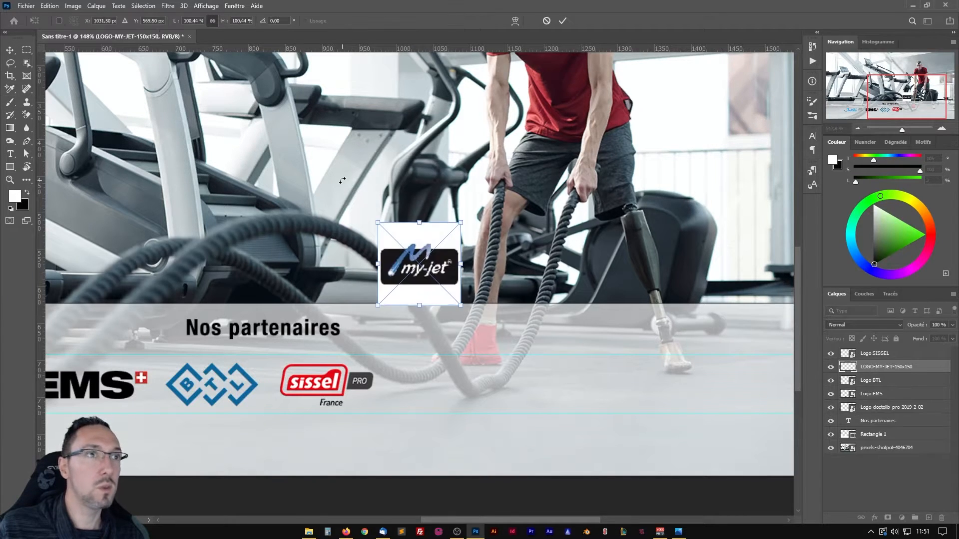
mouse_move(406, 236)
left_mouse_down()
mouse_move(380, 213)
mouse_move(359, 211)
left_mouse_up()
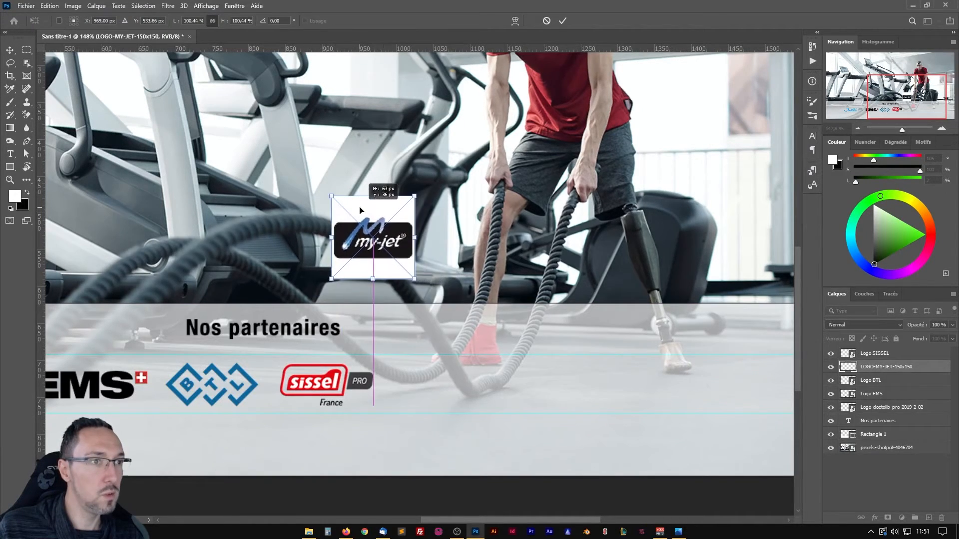
key("Return")
key("b")
Move the My-Jet logo layer above Logo SISSEL in the layer stack and keep it selected.
scroll(374, 202, "up", 5)
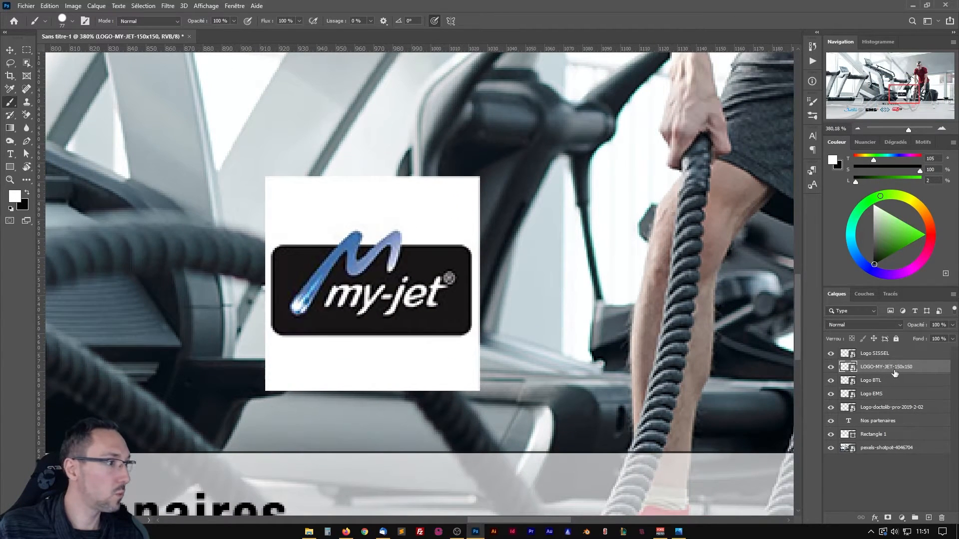
left_click_drag(894, 369, 887, 354)
double_click(879, 354)
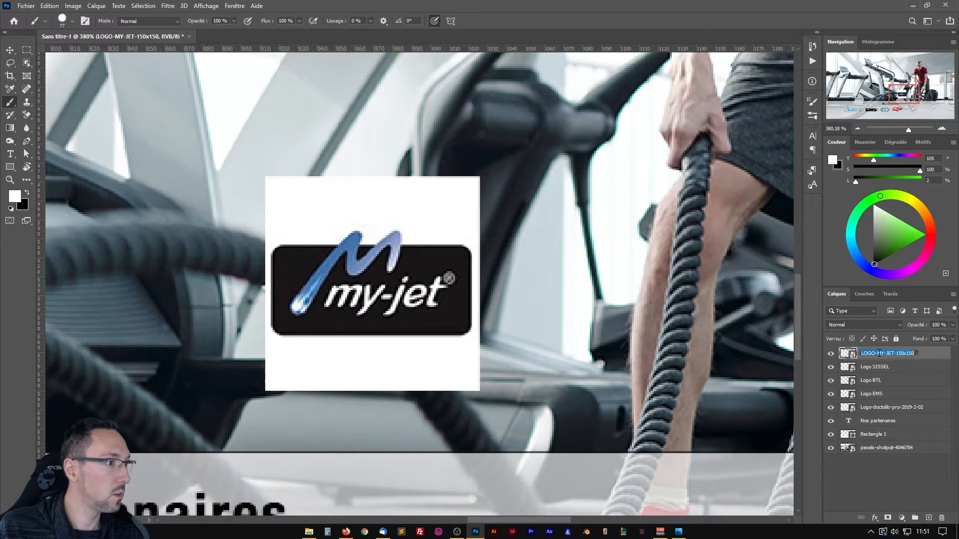
left_click(916, 353)
left_click(892, 368)
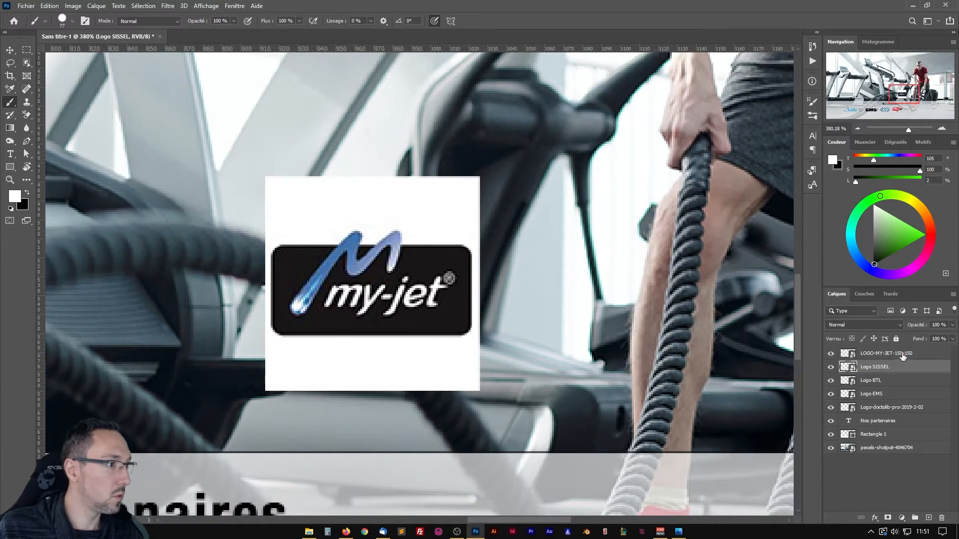
left_click(919, 354)
Rasterize the My-Jet logo layer and erase its white background with the Background Eraser at 68 % tolerance.
right_click(923, 357)
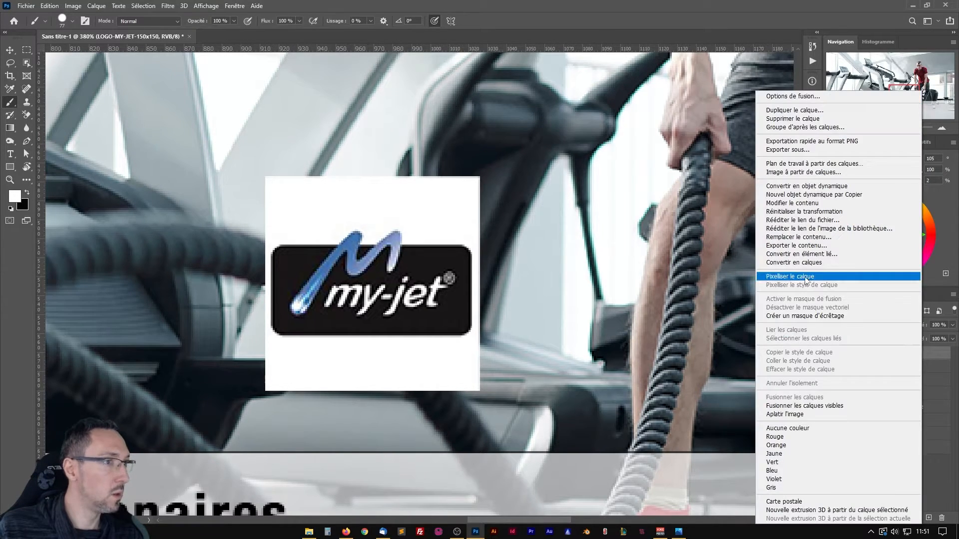
left_click(819, 279)
left_click(26, 115)
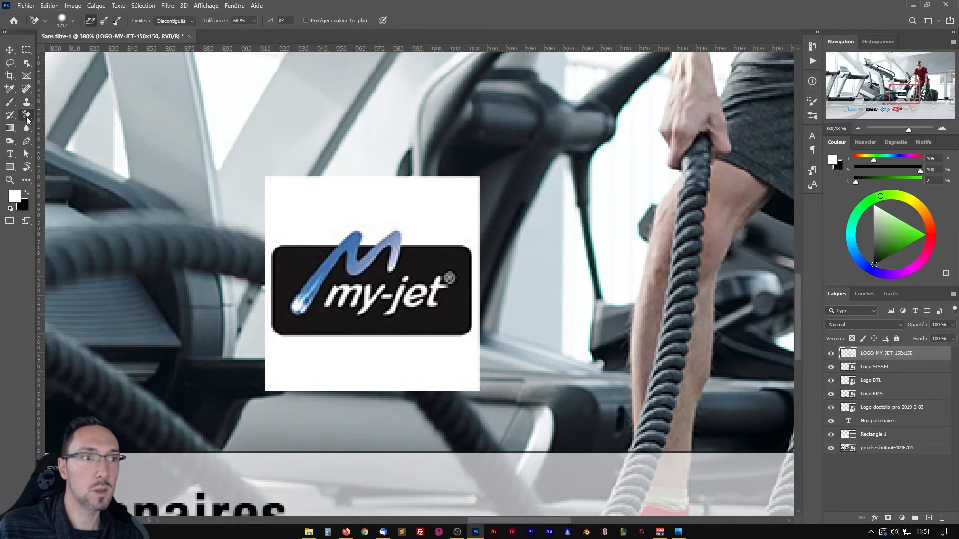
left_click(408, 221)
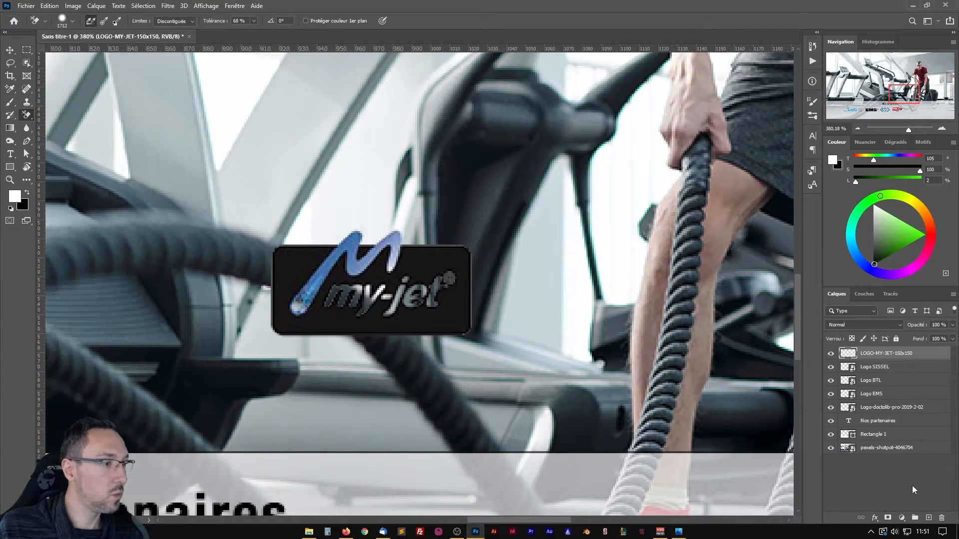
Add an empty layer directly beneath the My-Jet logo layer.
left_click(929, 519, "ctrl")
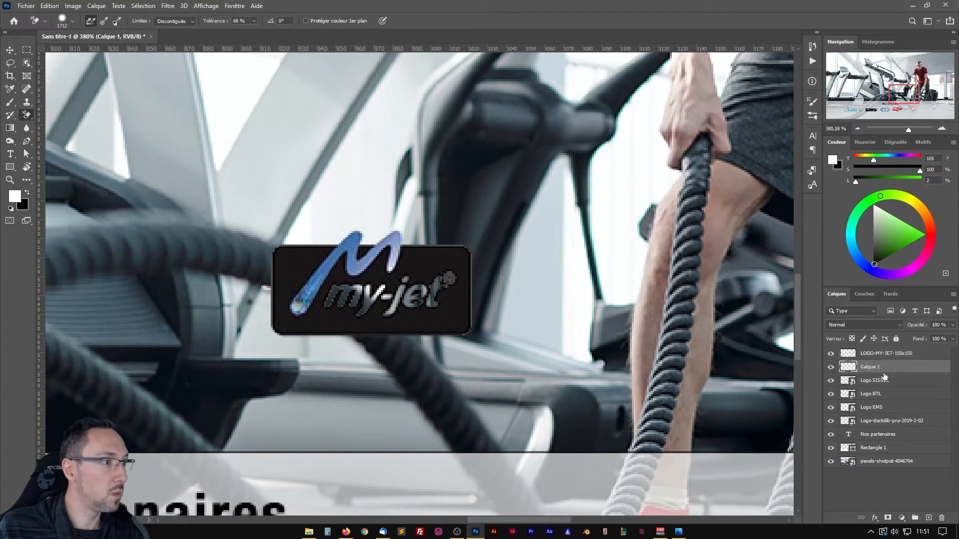
scroll(315, 280, "up", 5)
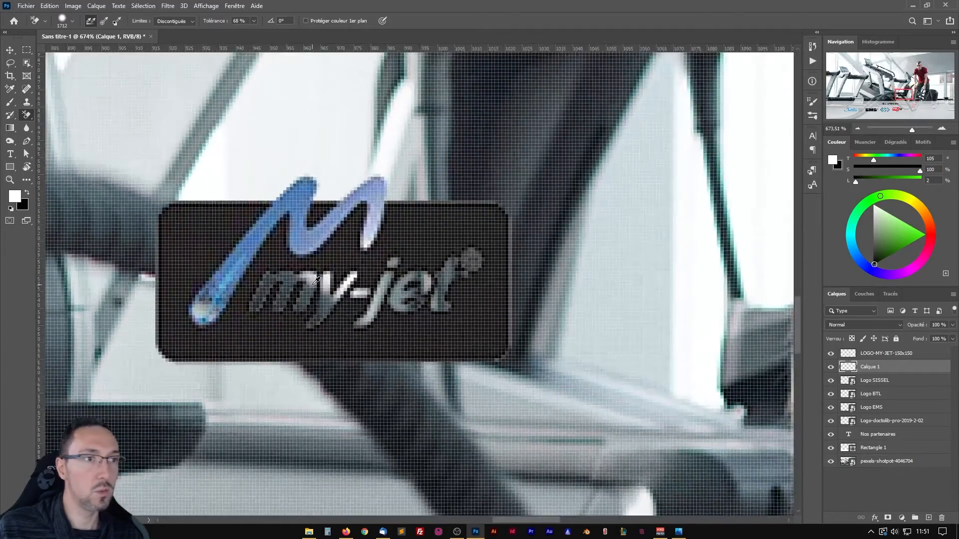
scroll(316, 280, "down", 2)
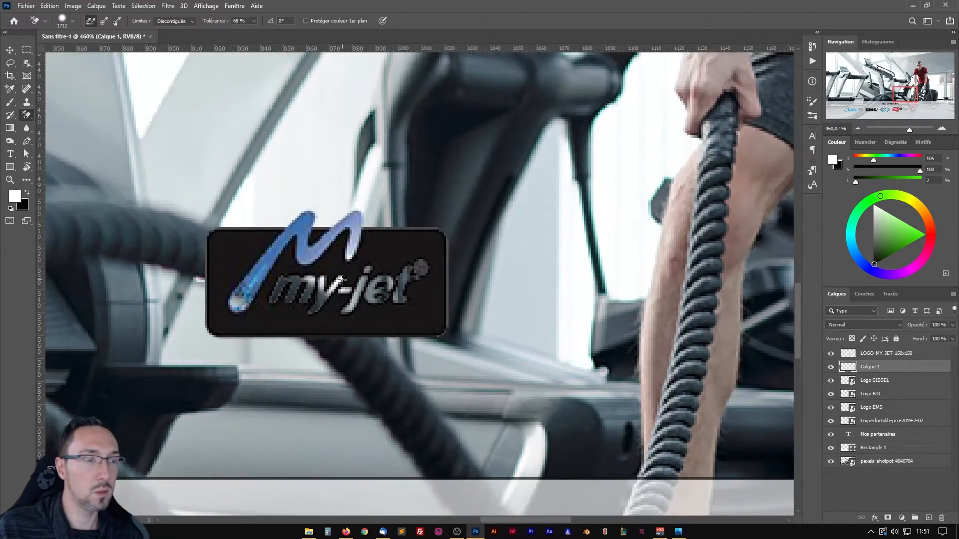
left_click_drag(342, 280, 405, 271)
scroll(403, 269, "up", 5)
scroll(402, 268, "down", 5)
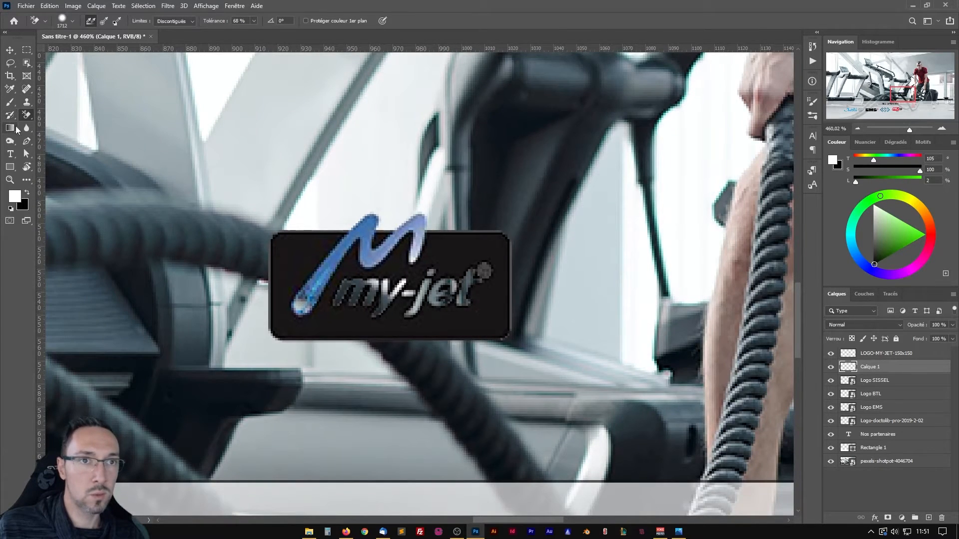
Paint white on the new layer behind the my-jet lettering, comet head and registered mark, starting with a 25 px brush and finishing with a smaller one.
left_click(10, 102)
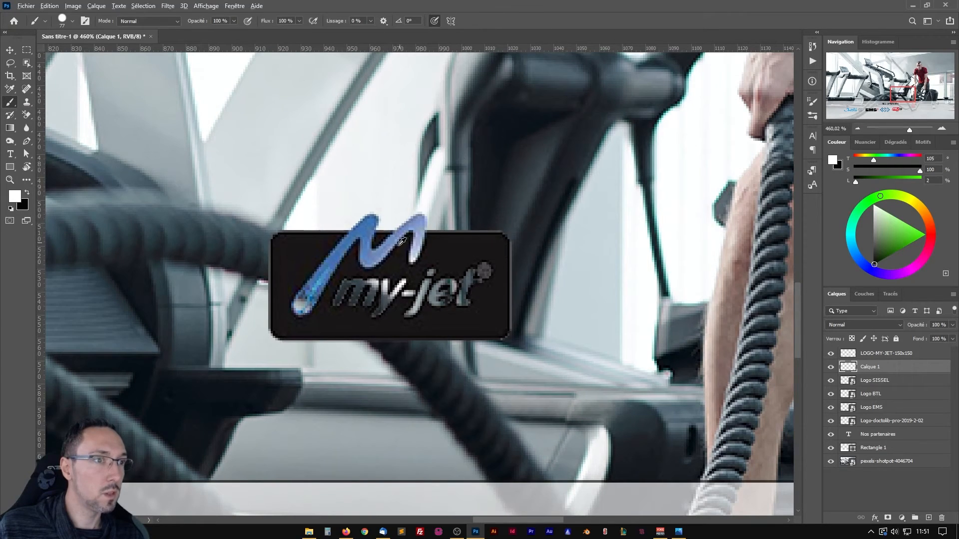
left_click_drag(393, 252, 332, 252)
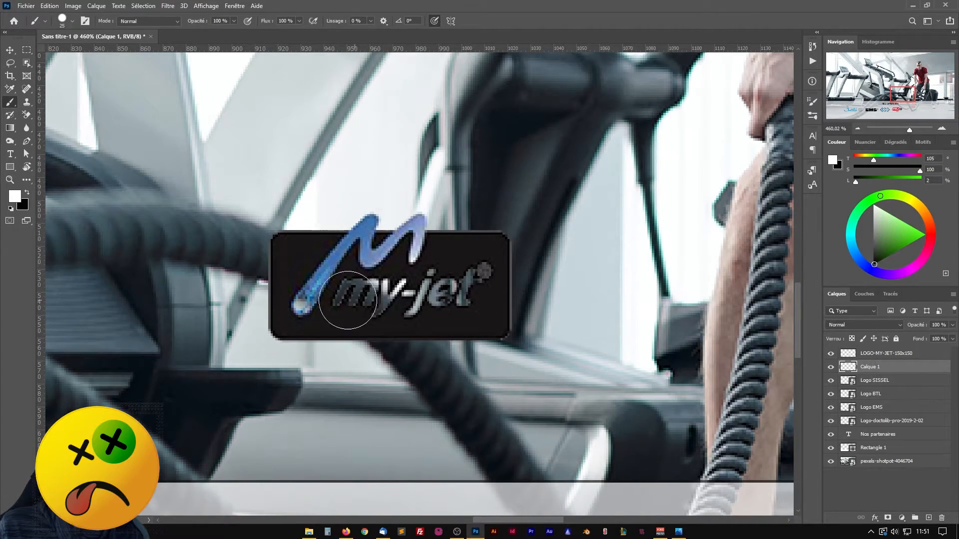
mouse_move(300, 293)
left_mouse_down()
mouse_move(429, 298)
mouse_move(441, 281)
mouse_move(485, 272)
left_mouse_up()
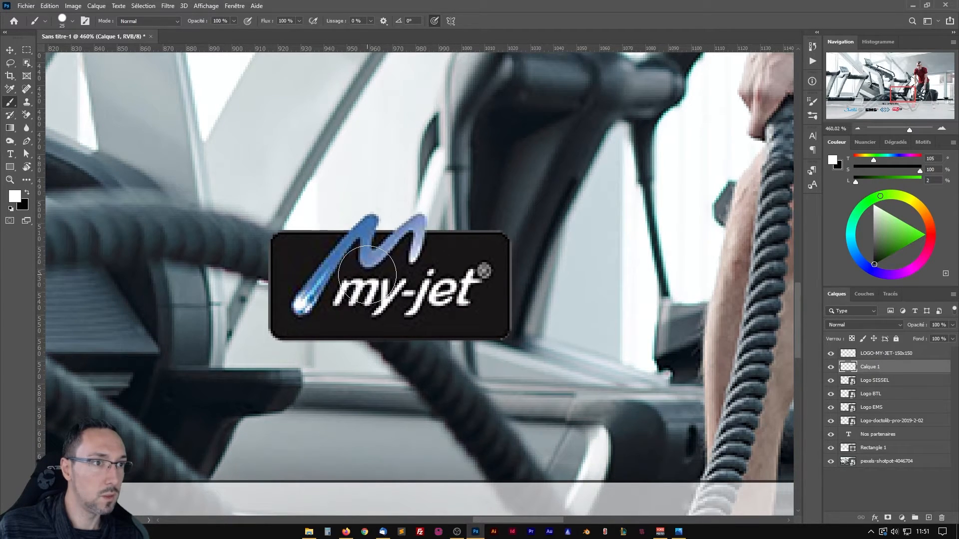
left_click_drag(413, 268, 389, 266)
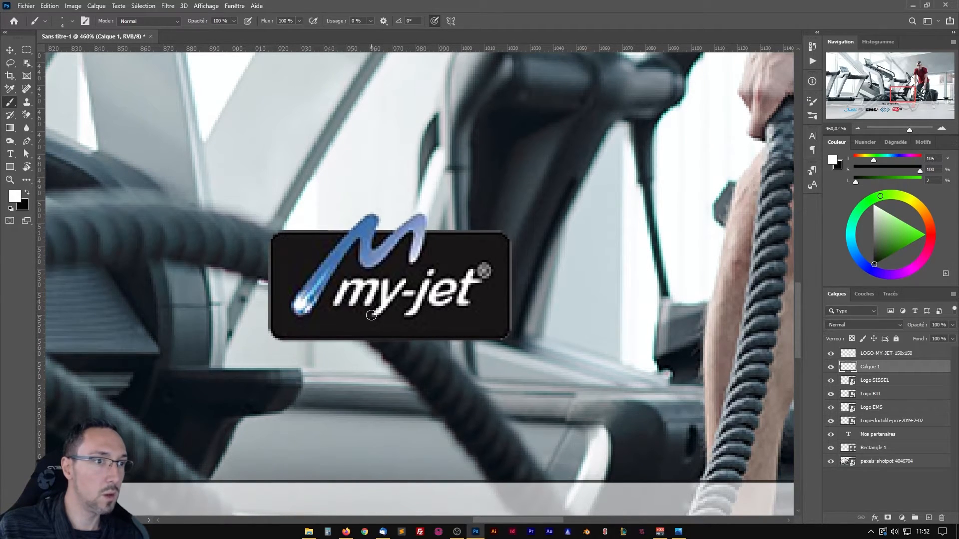
Merge the My-Jet logo layer with the white paint layer beneath it.
scroll(371, 316, "down", 3)
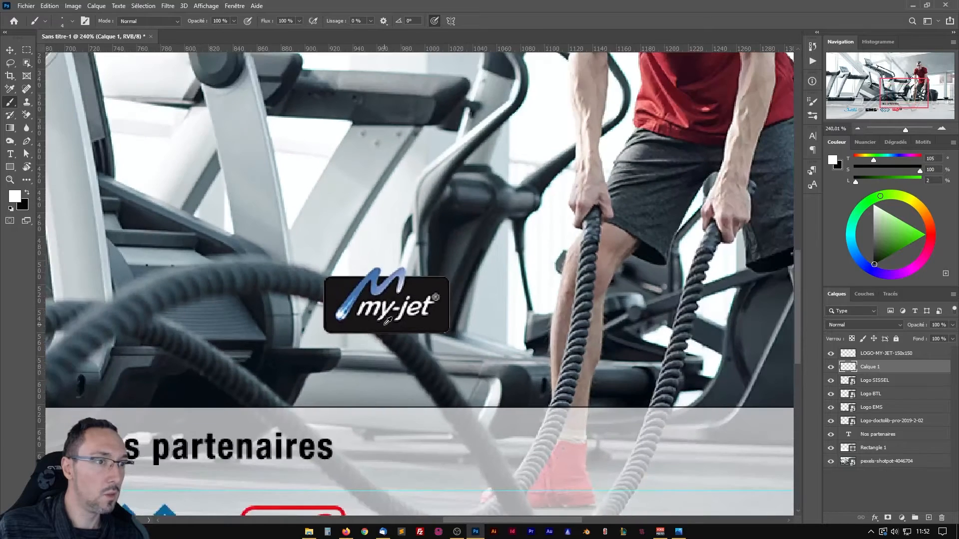
left_click(884, 354, "shift")
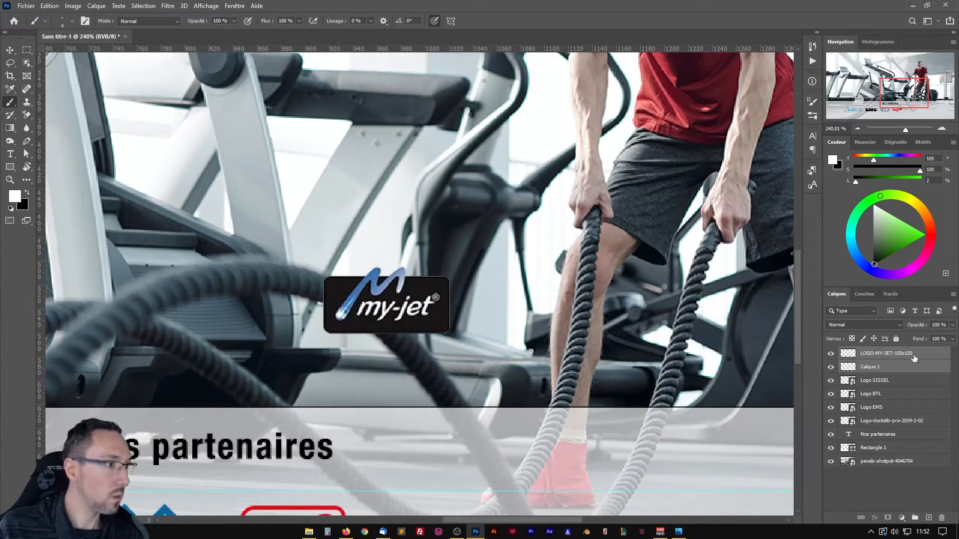
key("ctrl+e")
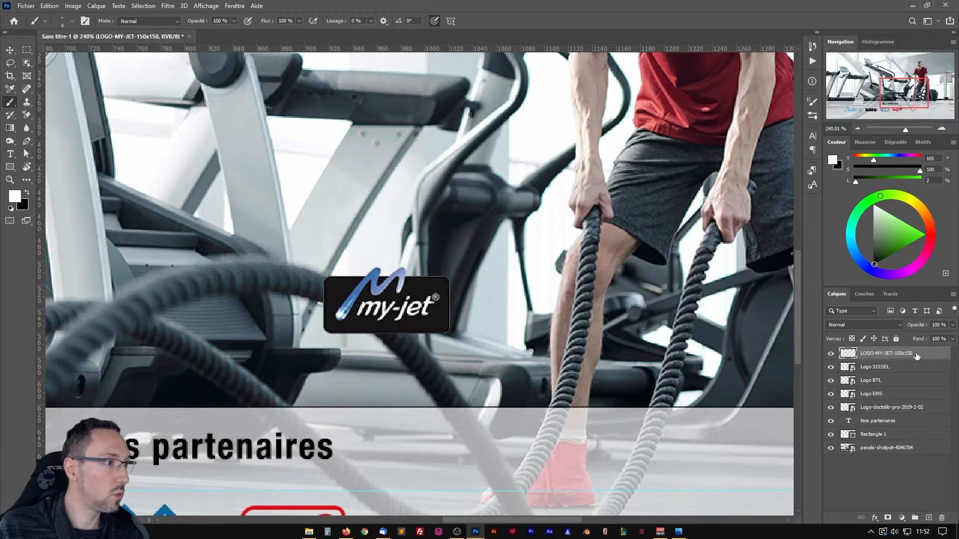
Move the My-Jet logo to the right of the Sissel Pro logo between the guides, leaving a 30 px gap.
scroll(127, 83, "down", 5)
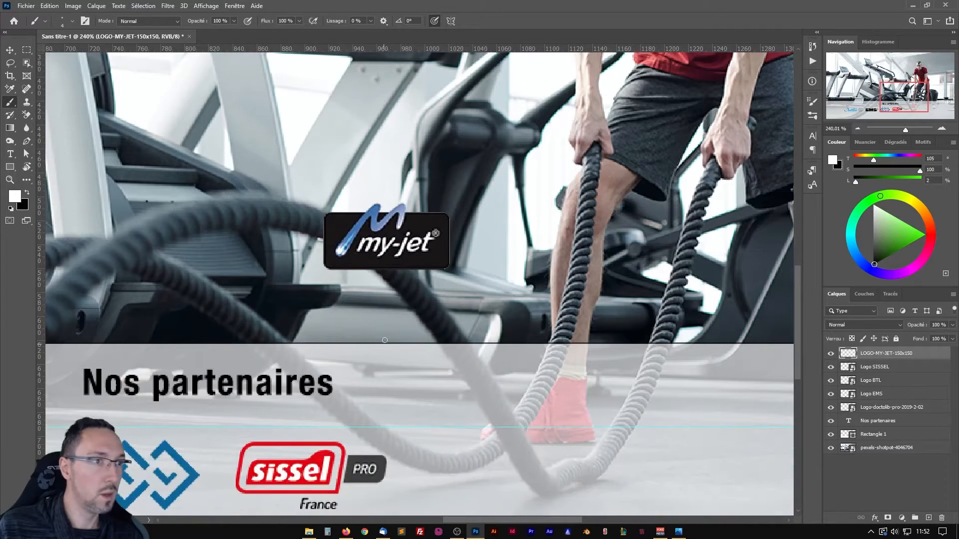
left_click(11, 49)
left_click_drag(406, 193, 510, 424)
scroll(445, 436, "down", 2)
left_click_drag(379, 427, 506, 331)
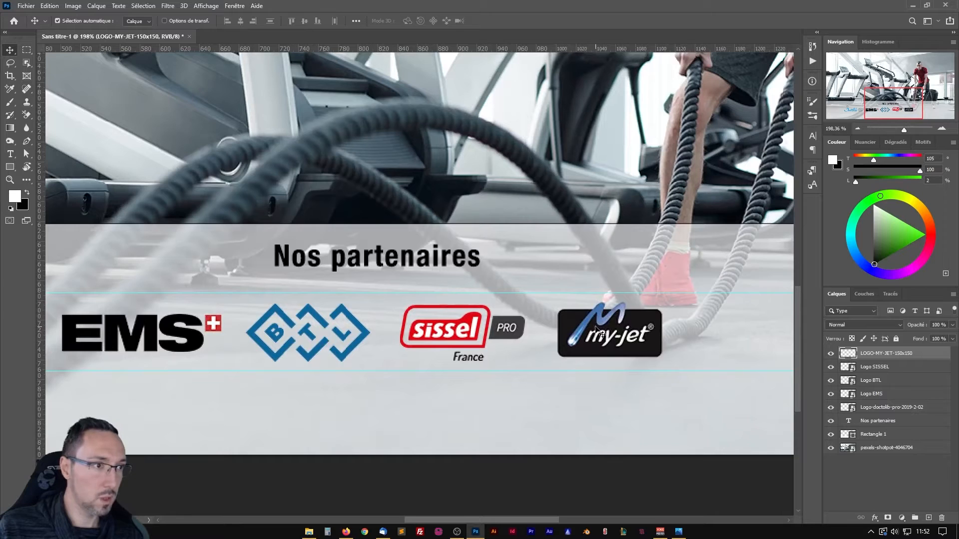
left_click_drag(594, 327, 591, 330)
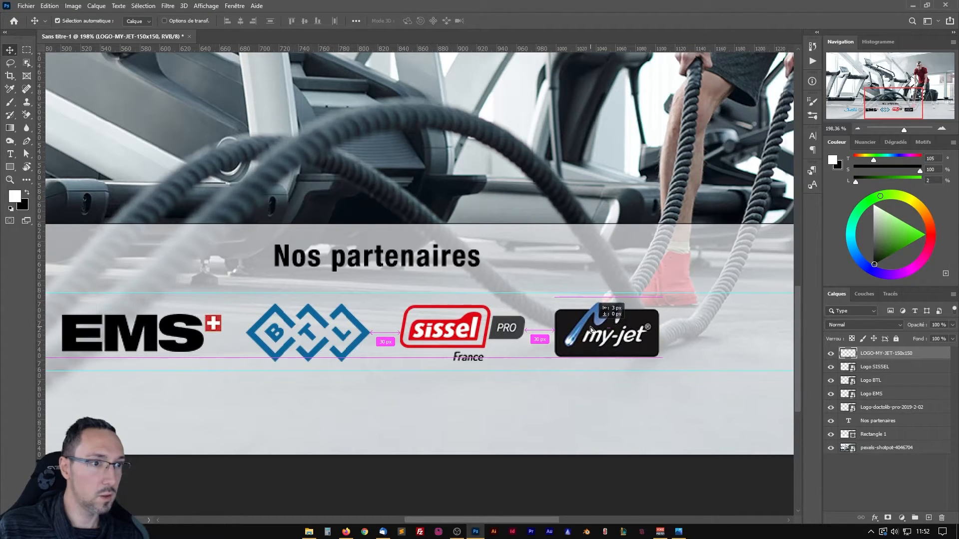
left_click_drag(591, 330, 508, 368)
Import the logo-VEGA file into the banner and scale it down to about 39 %.
scroll(593, 345, "down", 3)
scroll(507, 368, "down", 3)
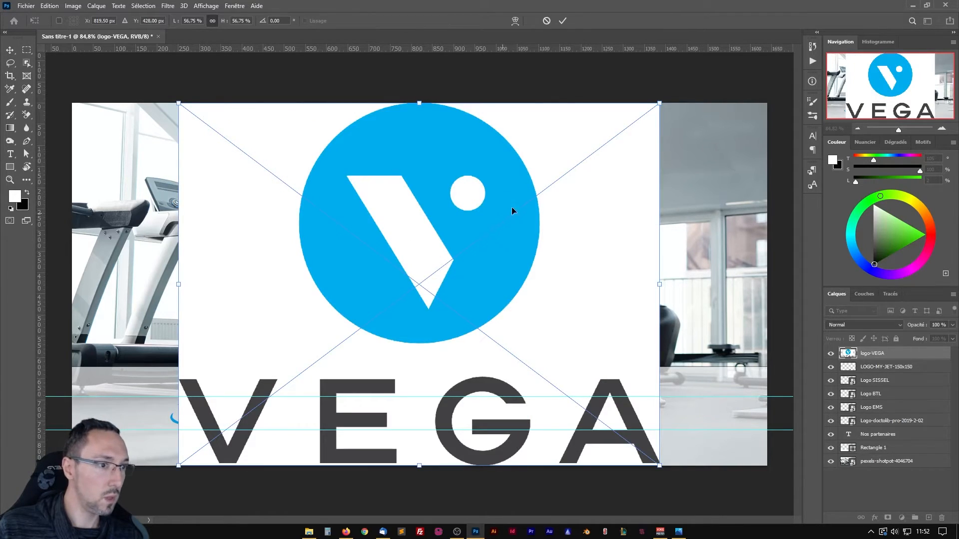
left_click_drag(658, 104, 584, 160)
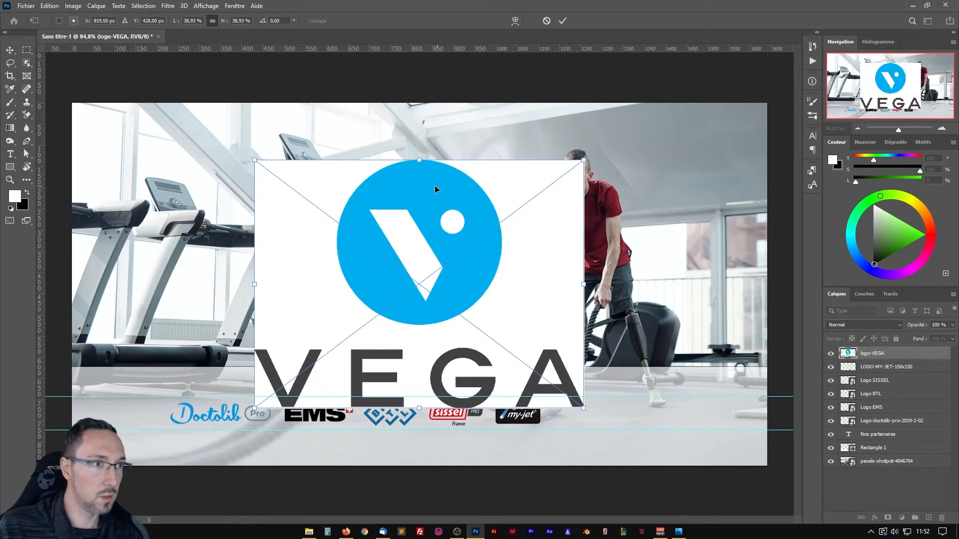
double_click(436, 187)
Rasterize the VEGA logo layer and remove its white background with the Background Eraser.
right_click(917, 356)
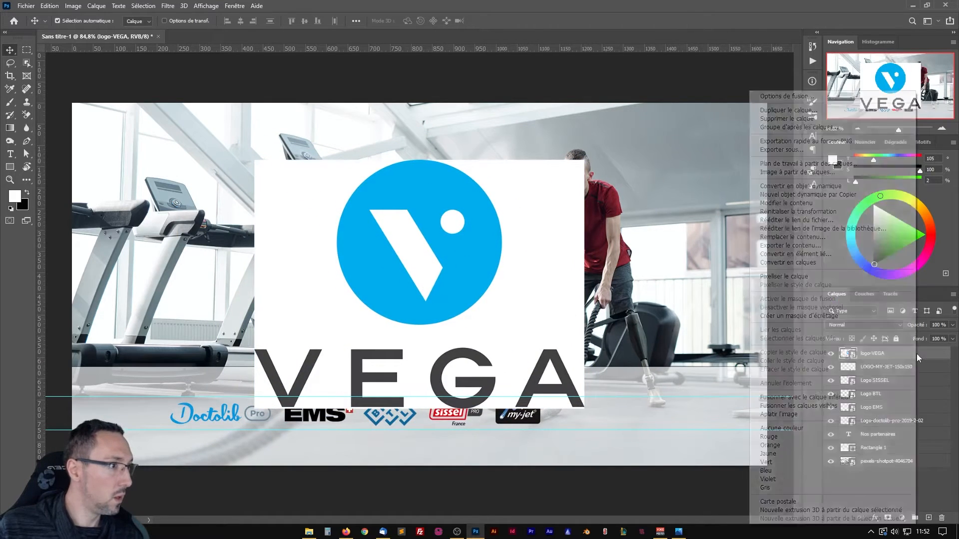
left_click(787, 281)
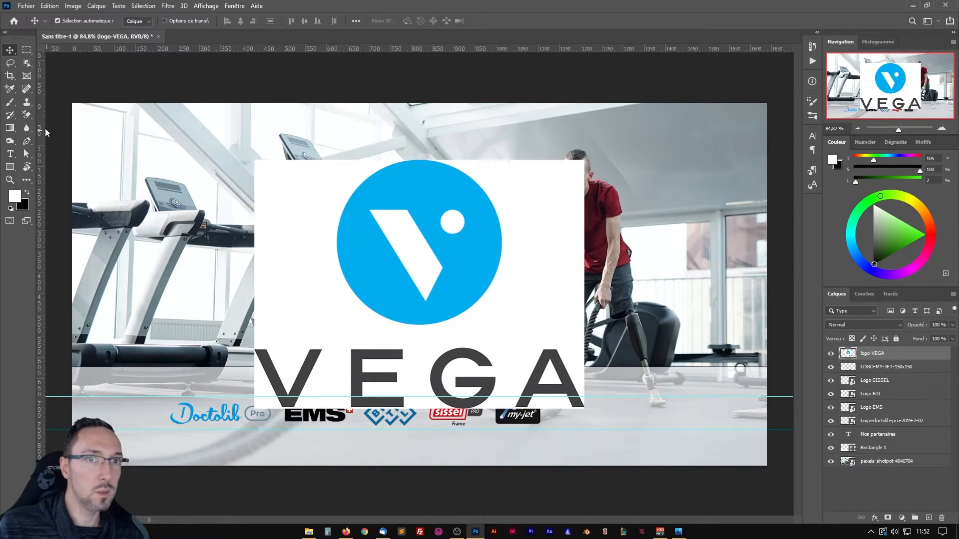
left_click(26, 115)
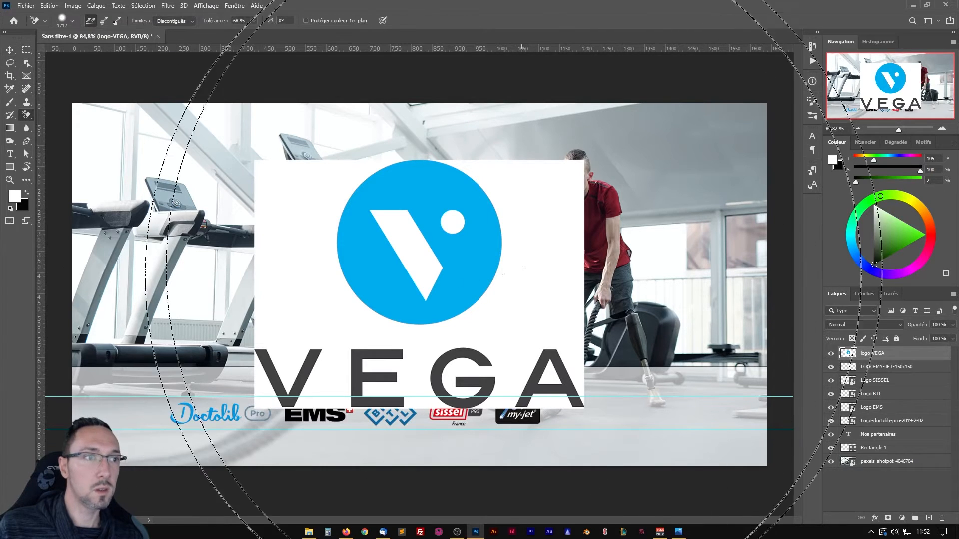
left_click(513, 301)
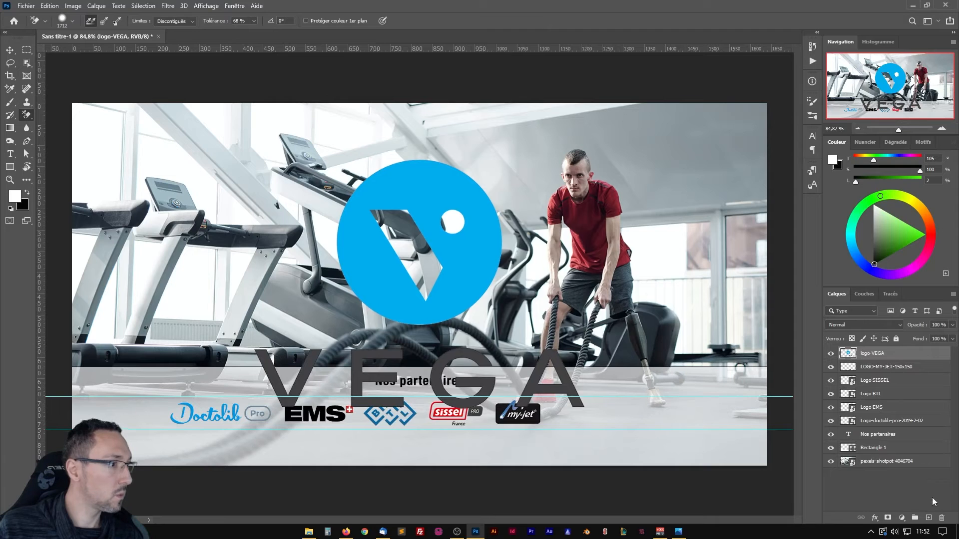
Add a new layer beneath the VEGA logo and paint white behind its V cutout with a 96 px brush.
left_click(927, 518)
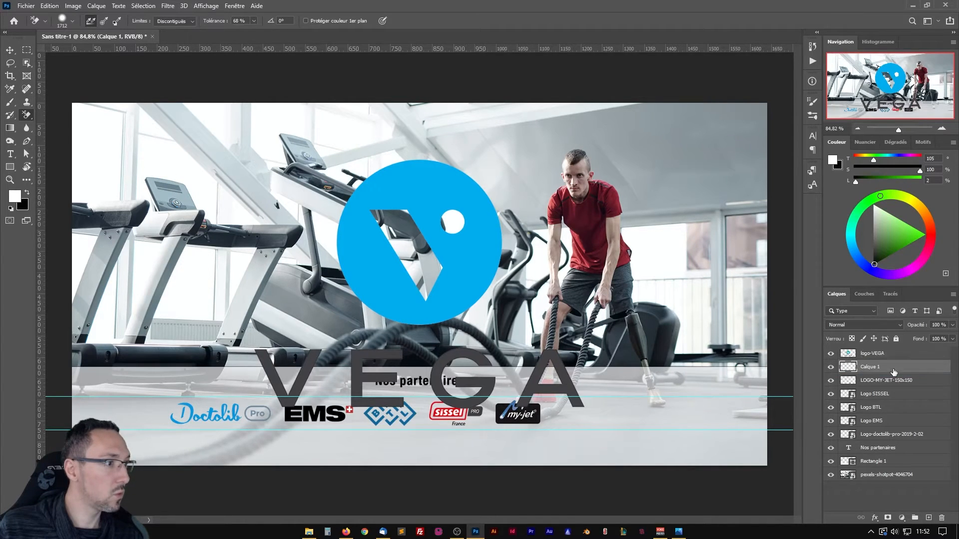
key("b")
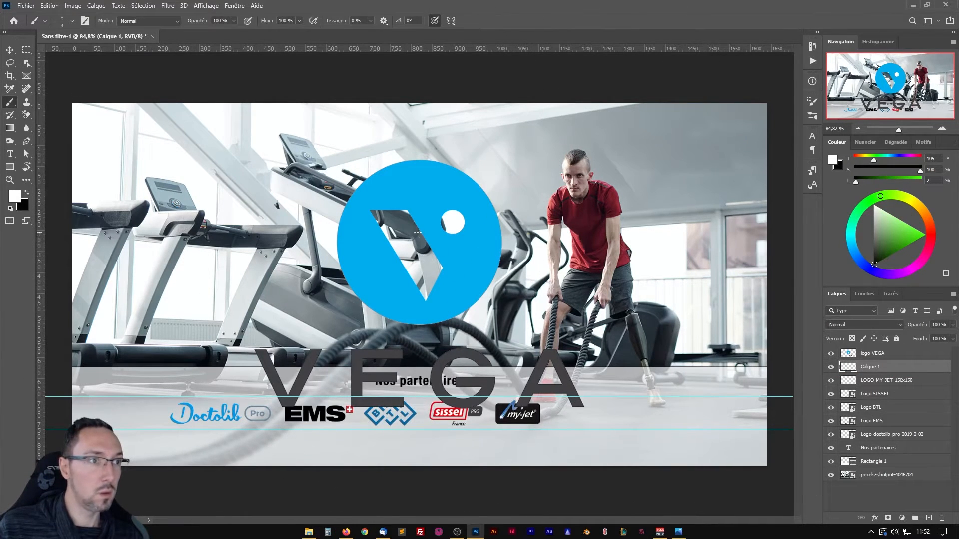
mouse_move(407, 242)
left_mouse_down()
mouse_move(414, 224)
mouse_move(377, 216)
mouse_move(408, 262)
mouse_move(437, 227)
mouse_move(456, 222)
mouse_move(424, 288)
left_mouse_up()
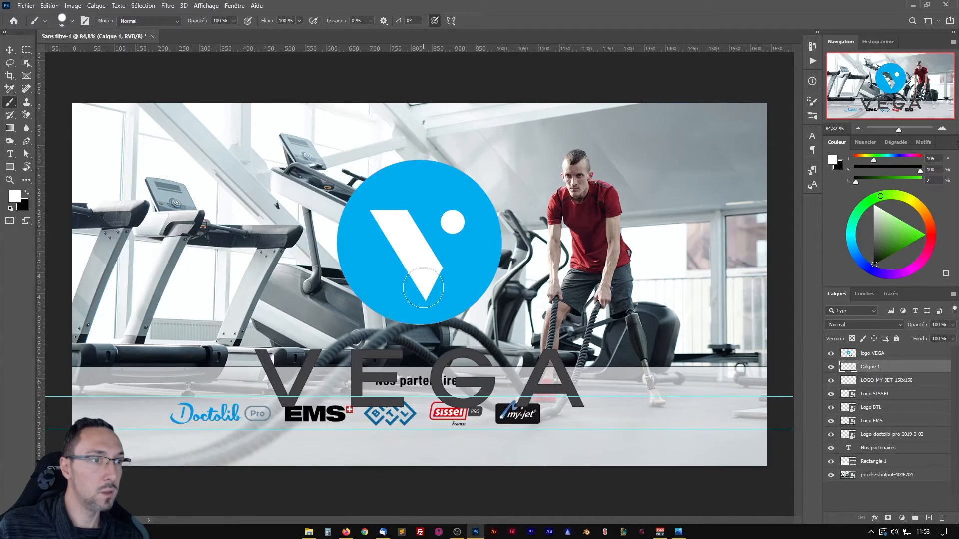
Merge the VEGA logo with the white paint layer and convert the result to a smart object.
left_click(892, 356)
left_click(892, 367, "shift")
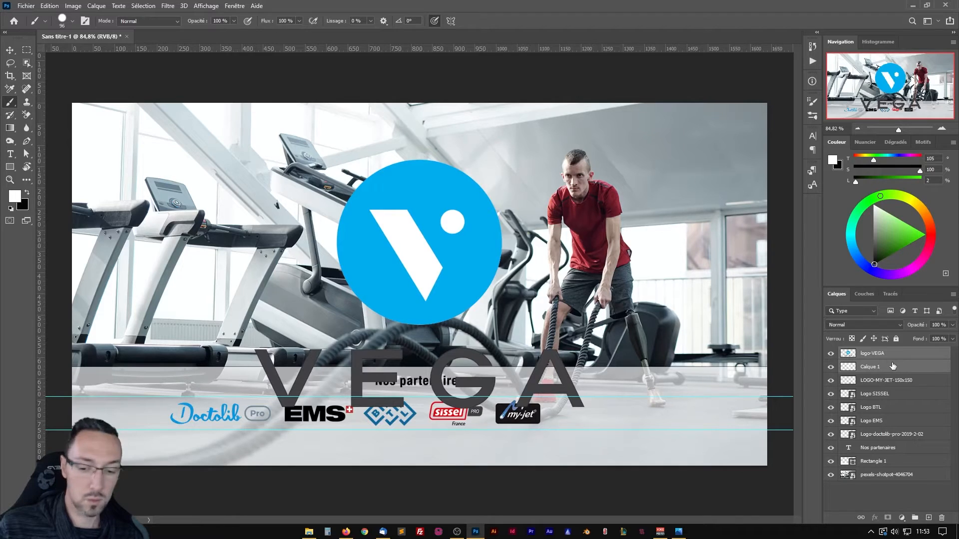
left_click(891, 364, "ctrl")
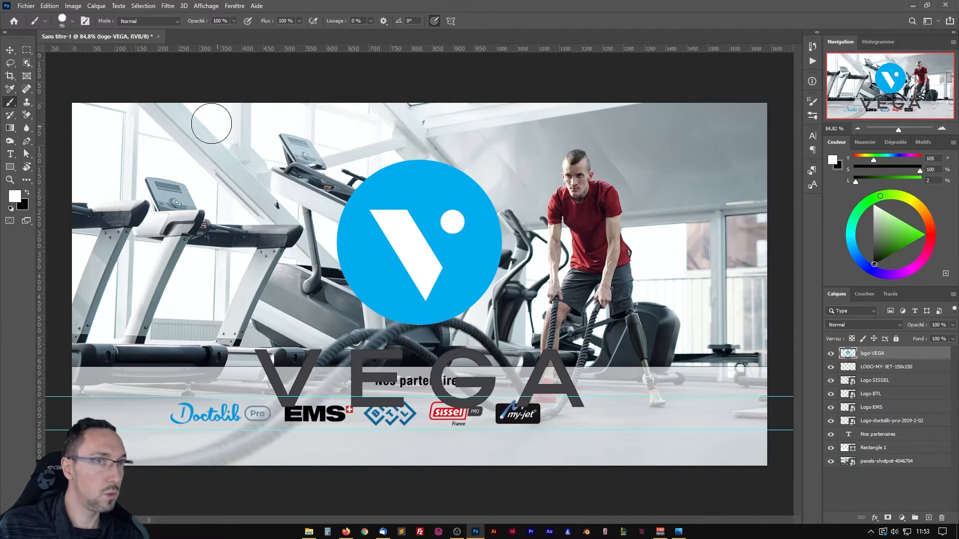
right_click(919, 357)
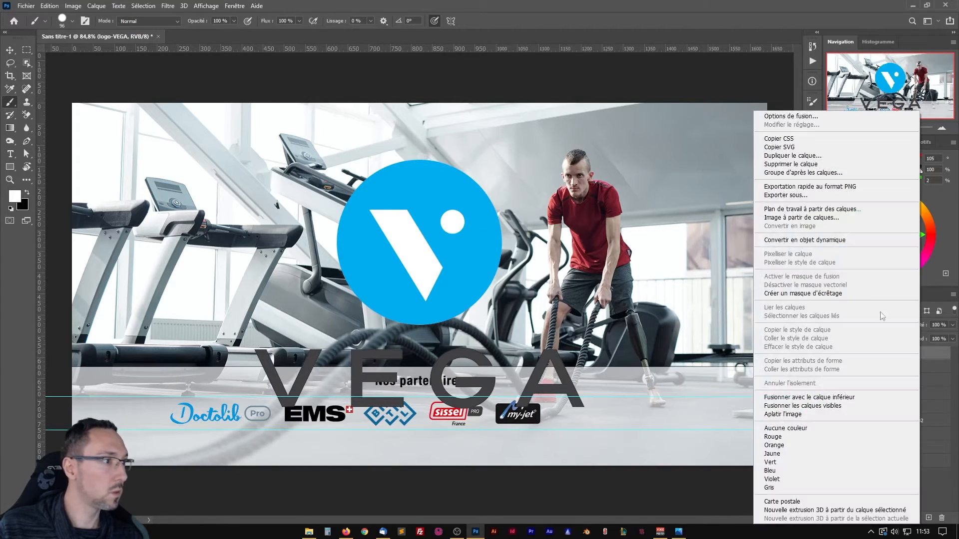
left_click(795, 240)
Scale the VEGA logo down to about 10 % and place it beside the My-Jet logo, between the guides.
key("ctrl+t")
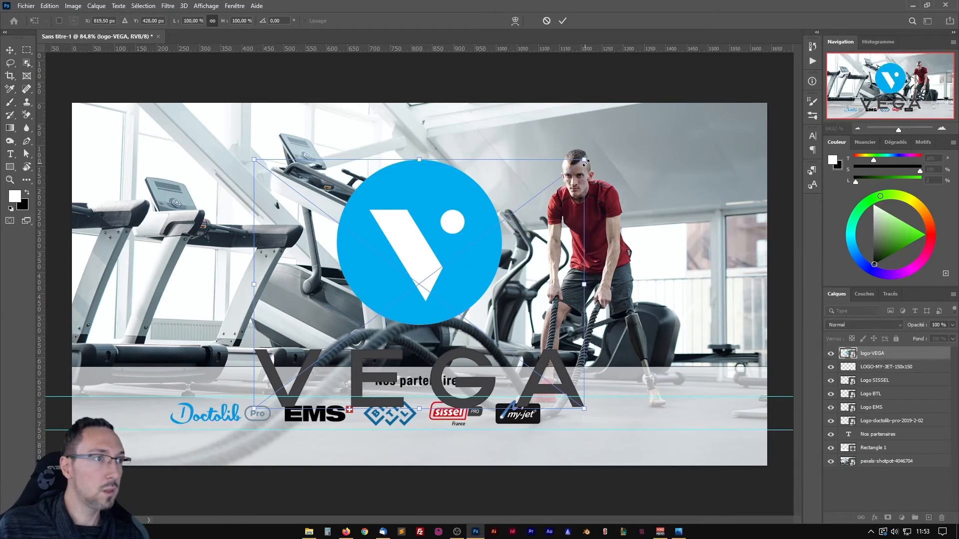
left_click_drag(583, 160, 592, 409)
scroll(593, 408, "up", 5)
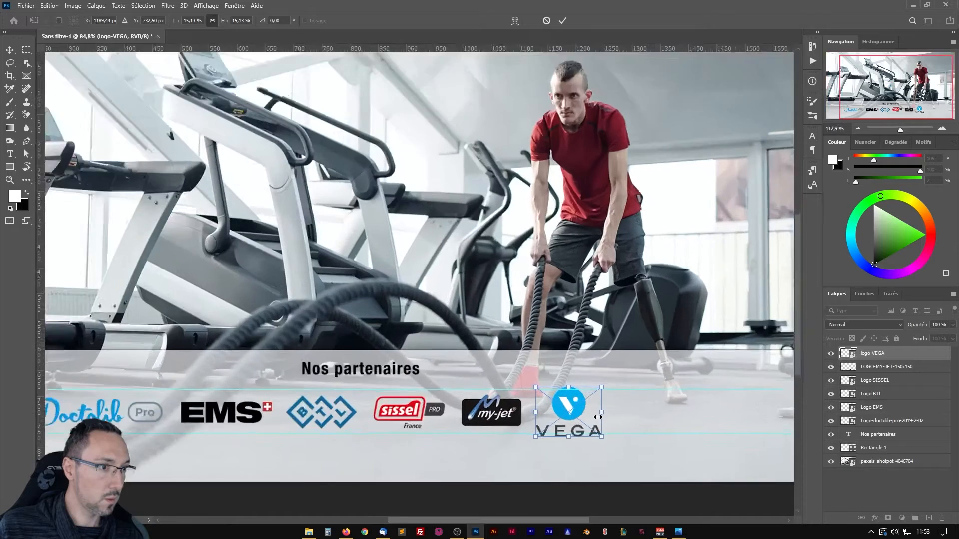
left_click_drag(607, 369, 547, 393)
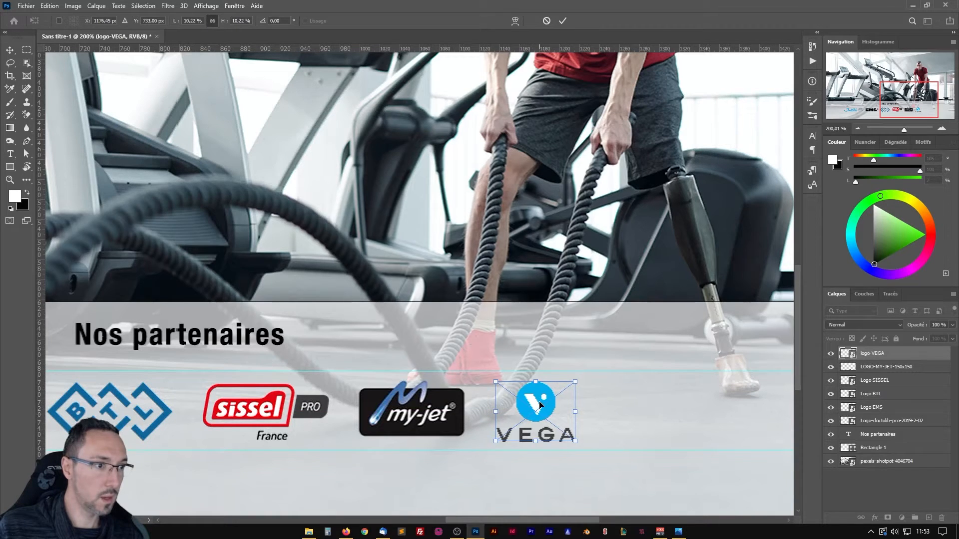
key("Return")
scroll(475, 423, "down", 4)
left_click_drag(460, 440, 500, 437)
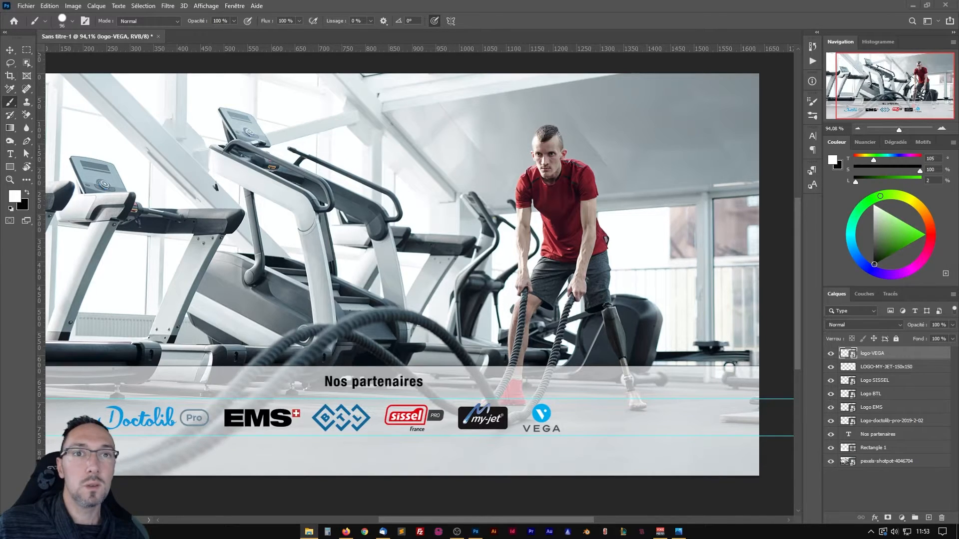
Import the BDKapp-800-600 logo into the banner at 100 % and inspect its transparent edges.
left_click_drag(316, 298, 317, 300)
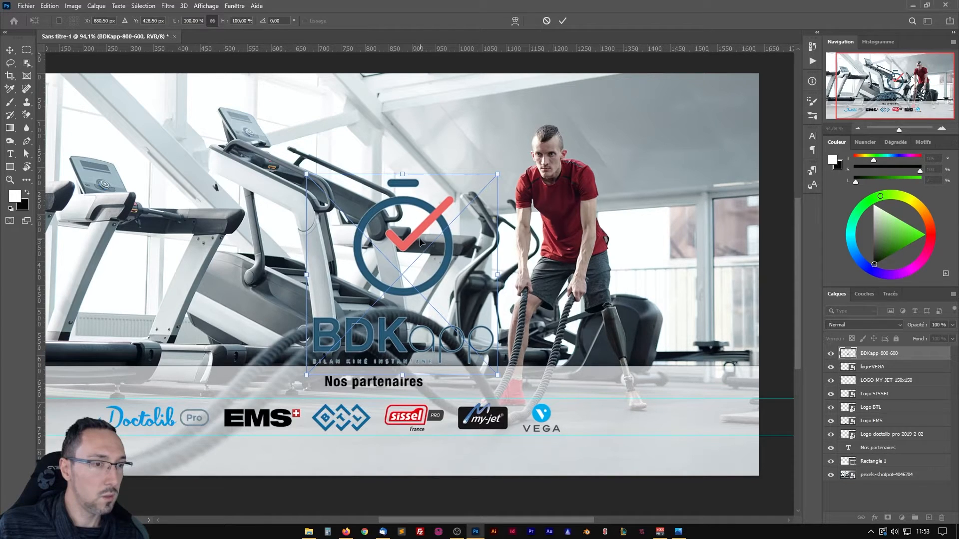
scroll(395, 212, "up", 5)
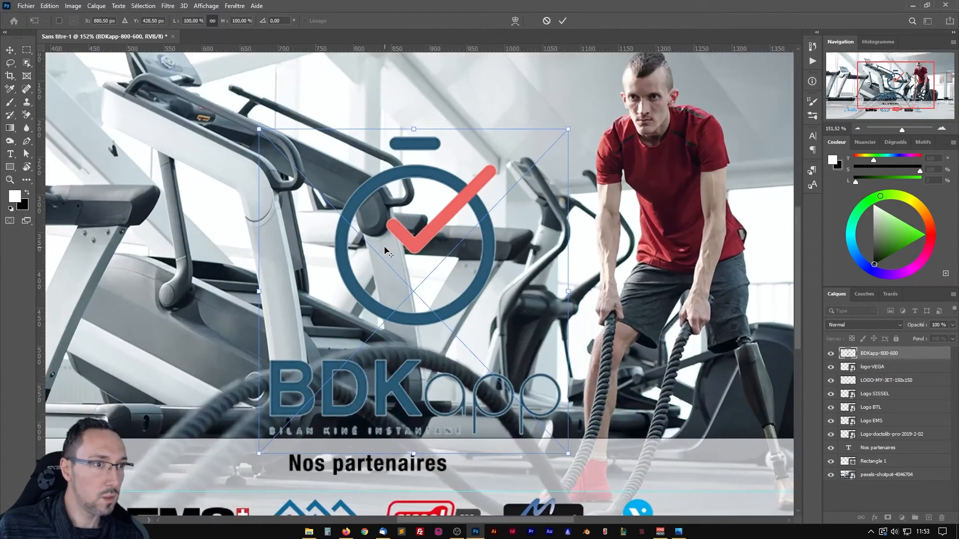
key("Return")
scroll(395, 262, "down", 3)
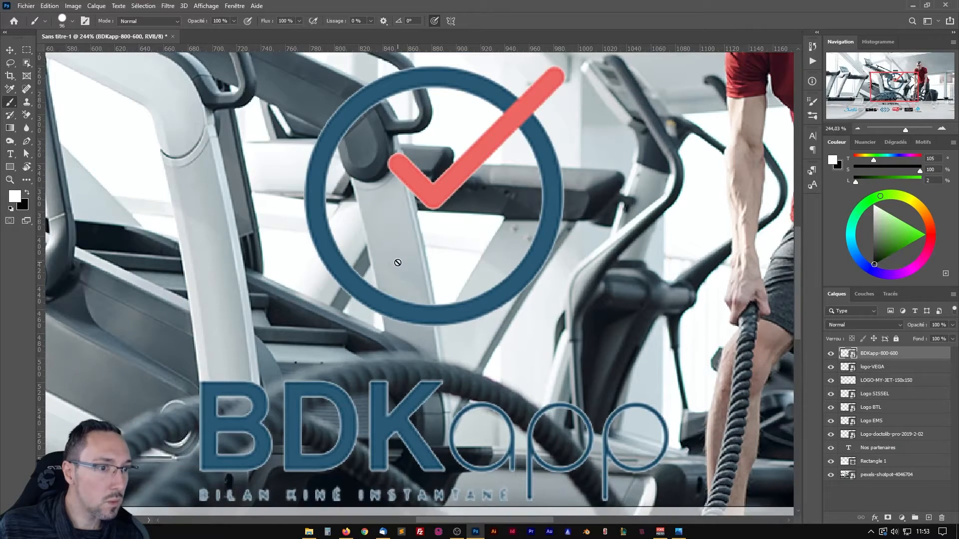
scroll(398, 260, "down", 4)
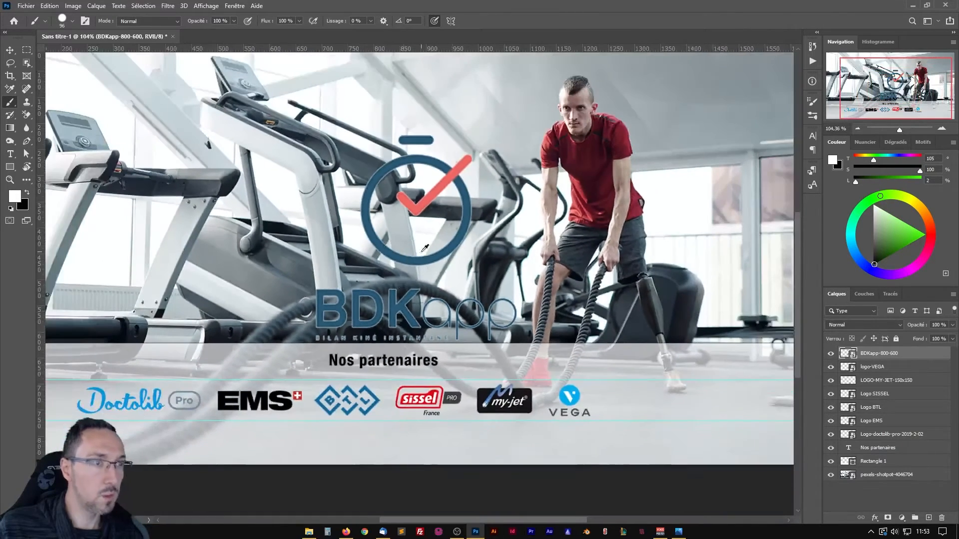
Scale the BDKapp logo down to about 17 % and place it to the right of the VEGA logo between the guides.
key("ctrl+t")
mouse_move(524, 130)
left_mouse_down()
mouse_move(433, 210)
mouse_move(599, 342)
mouse_move(633, 385)
mouse_move(651, 380)
mouse_move(630, 395)
left_mouse_up()
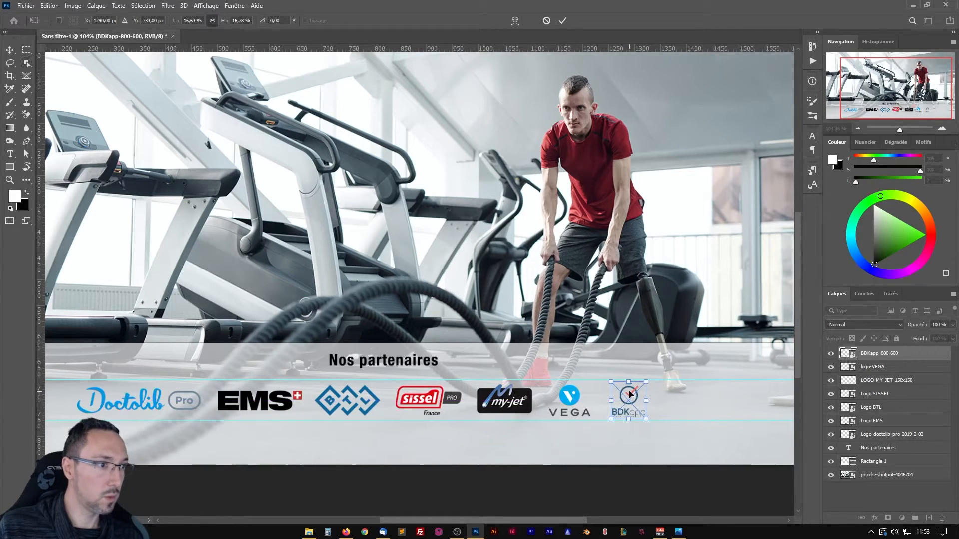
key("Return")
key("b")
scroll(625, 388, "down", 3)
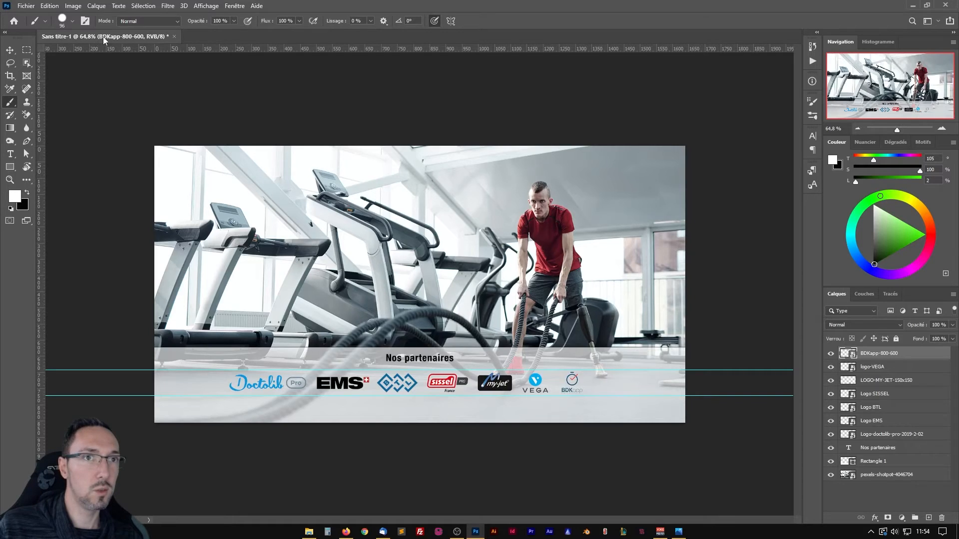
Start saving the banner and go to the folder "#32 Tuto - Créer une image de couverture Facebook avec Photoshop" under Tutoriels on drive D.
key("ctrl+s")
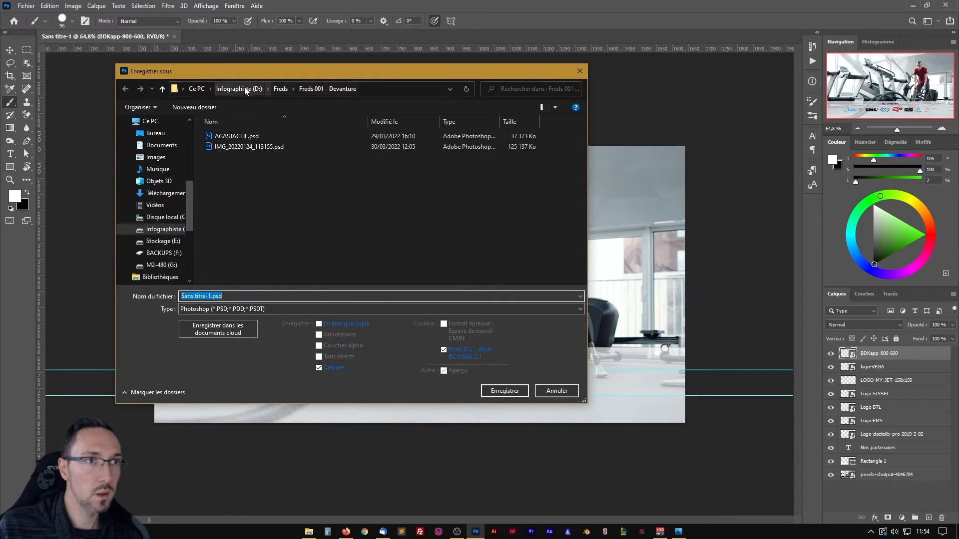
left_click(238, 91)
scroll(253, 264, "down", 10)
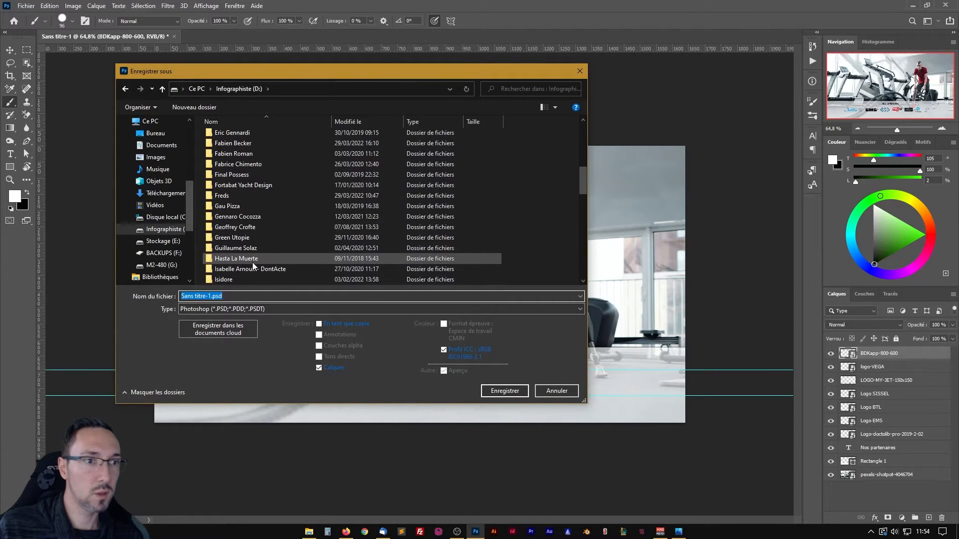
scroll(250, 259, "down", 2)
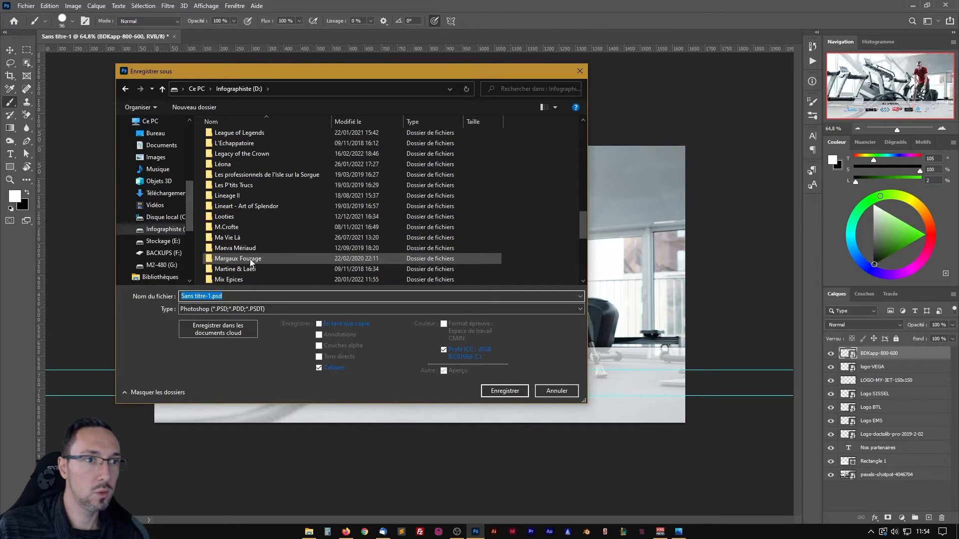
double_click(233, 230)
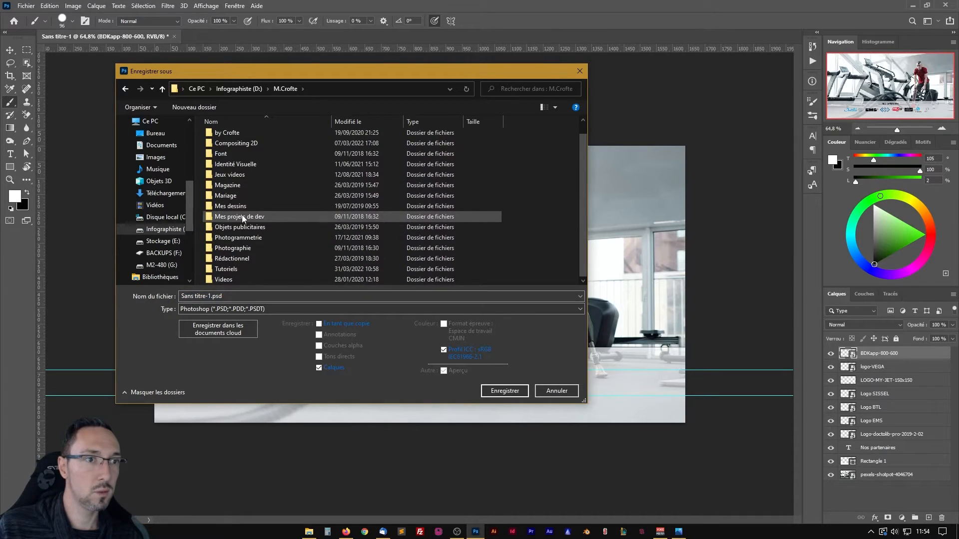
double_click(228, 269)
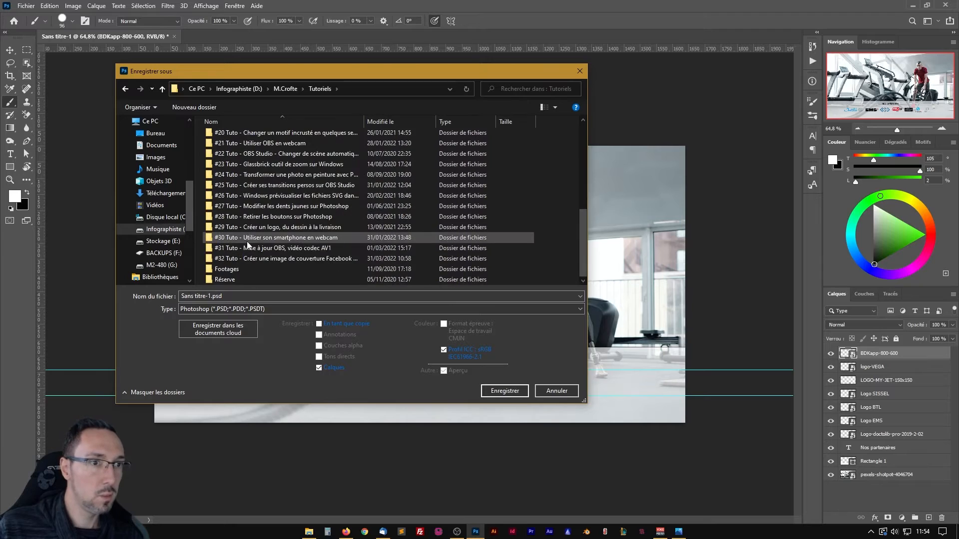
double_click(262, 261)
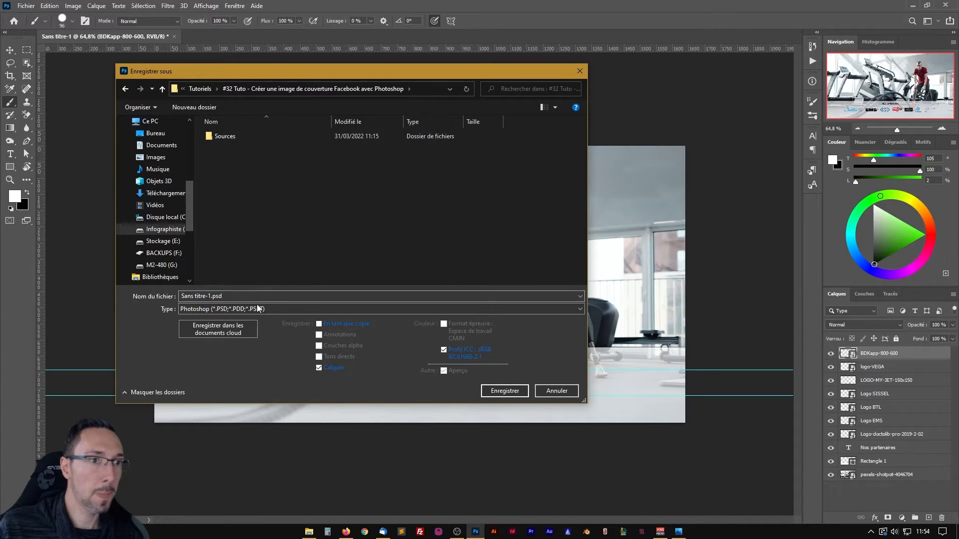
Reuse the folder's name without the # as the file name, "32 Tuto - Créer une image de couverture Facebook avec Photoshop", and save the PSD.
left_click(415, 90)
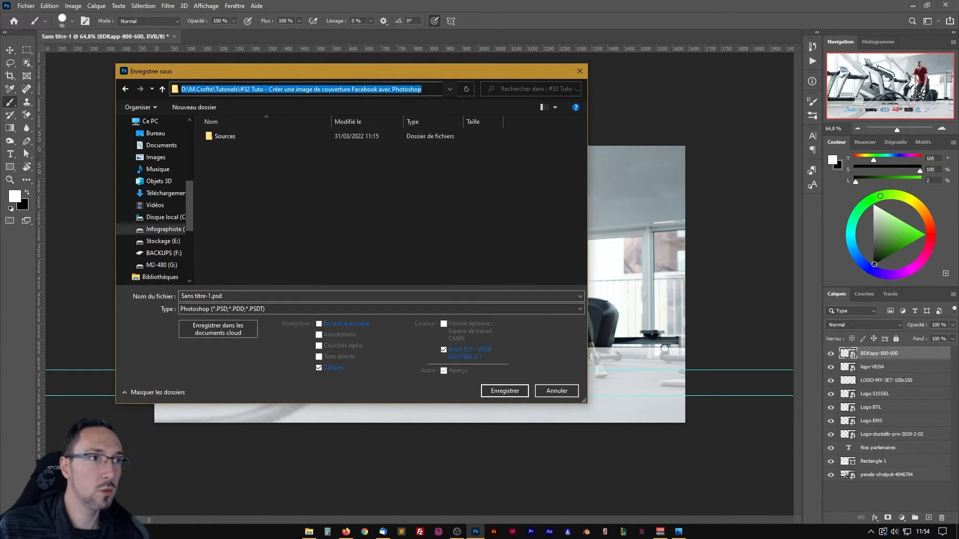
double_click(414, 90)
left_click_drag(415, 90, 255, 91)
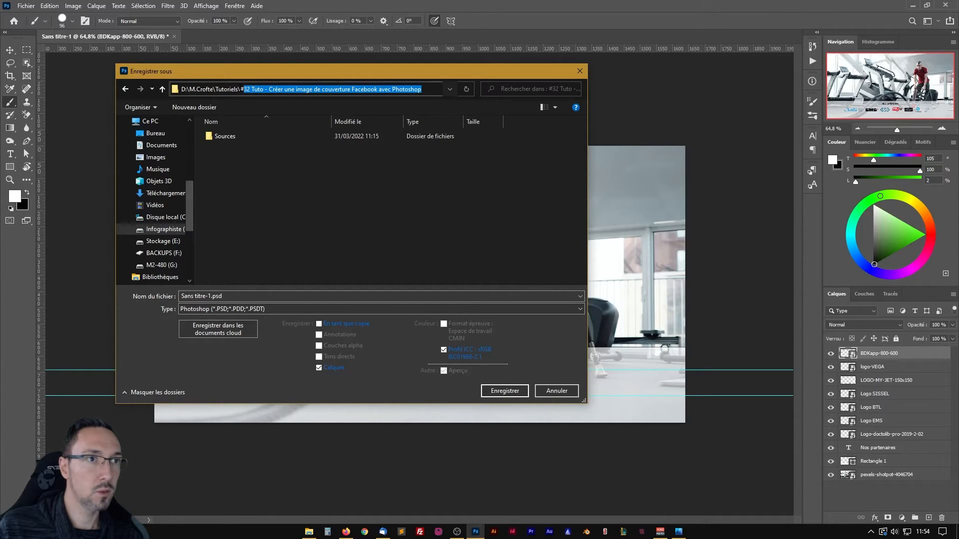
left_click(247, 296)
type("32 Tuto - Créer une image de couverture Facebook avec Photoshop")
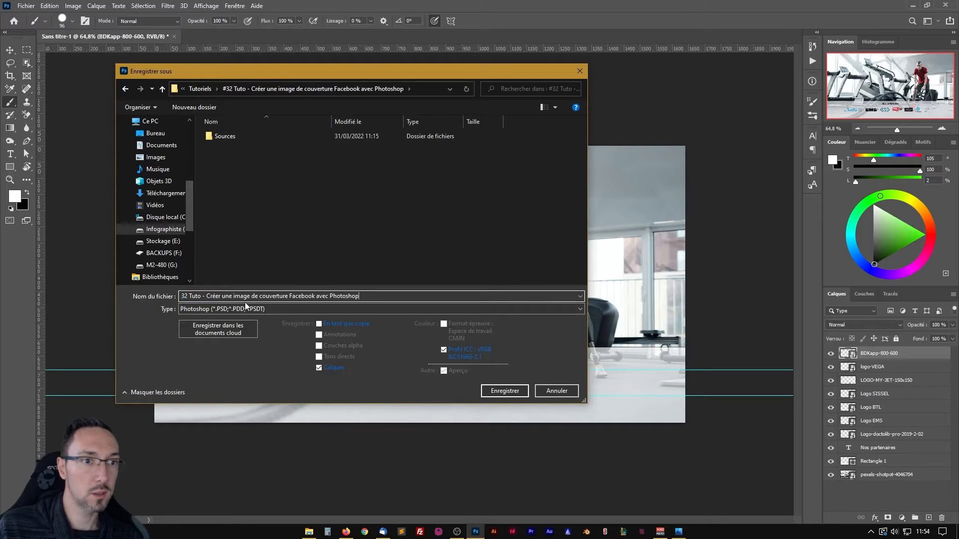
left_click(504, 391)
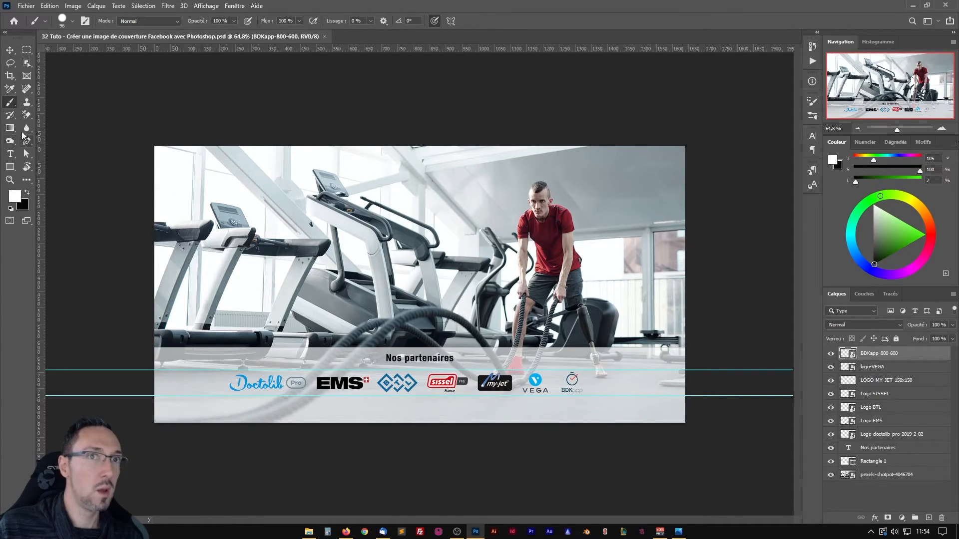
Add the headline text "La plus grande communauté francophone des profession médicales et paramédicales" on two lines over the gym photo.
left_click(10, 156)
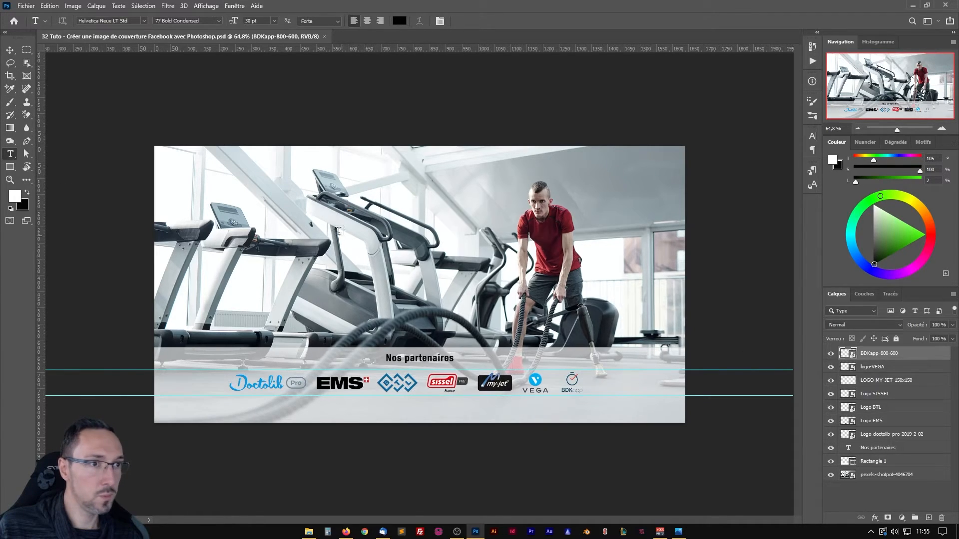
left_click(311, 215)
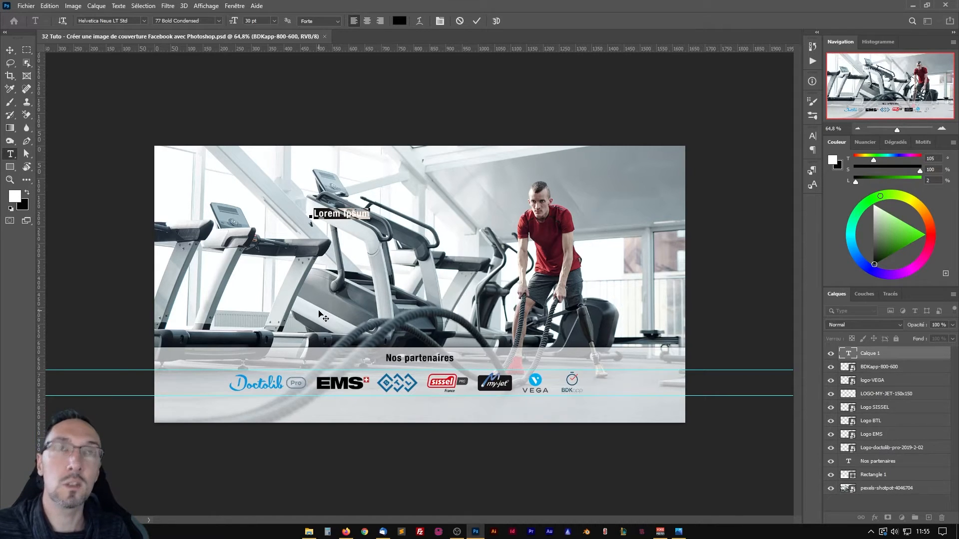
type("La plus grande commu")
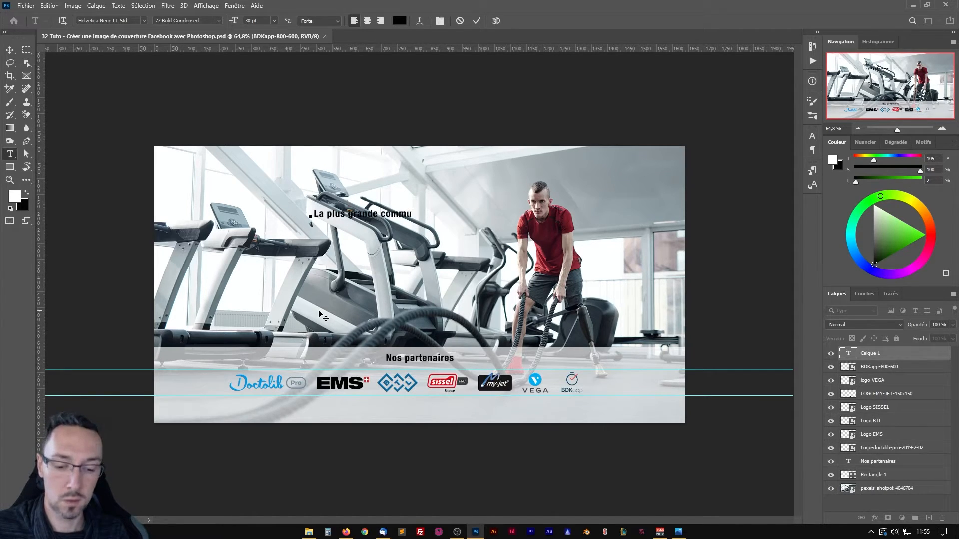
type("nauté fran")
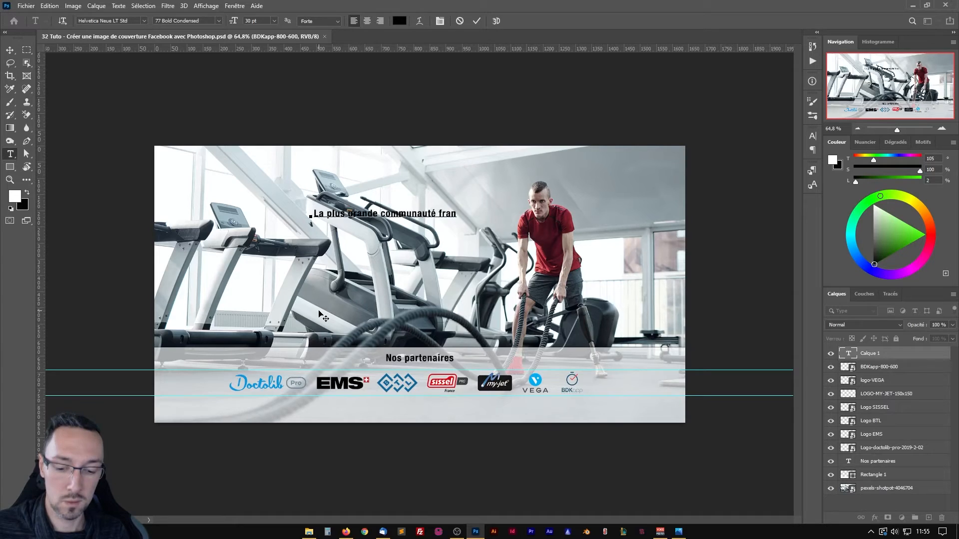
type("cophone de")
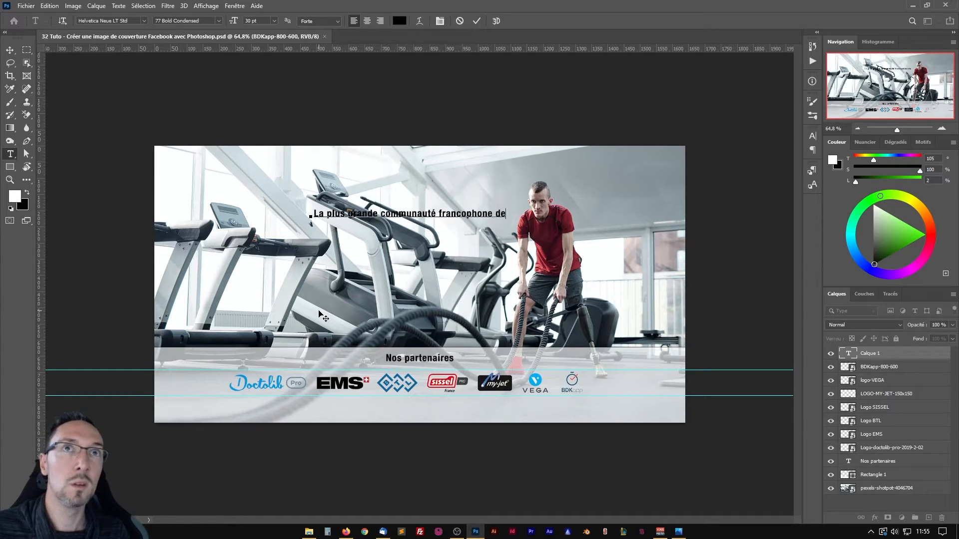
type("s profe")
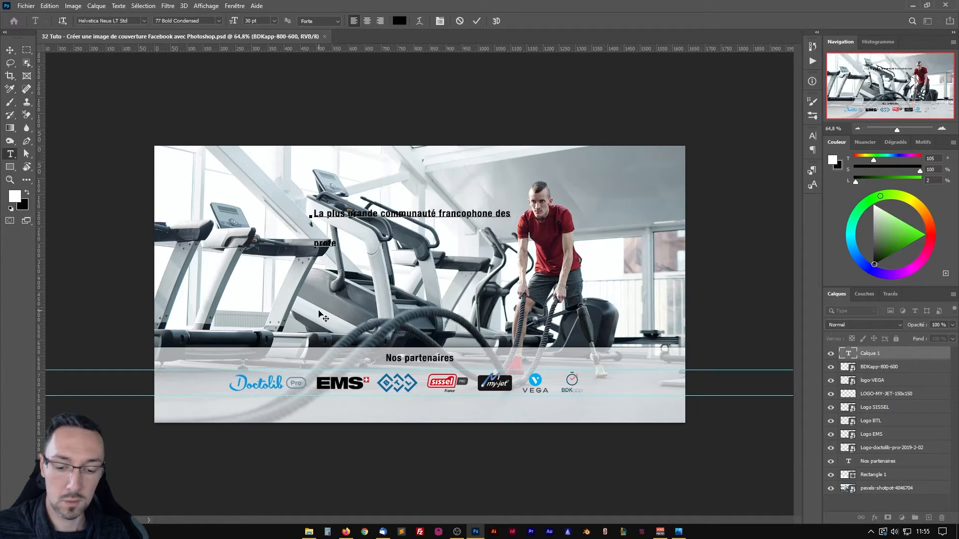
type("ssion médical")
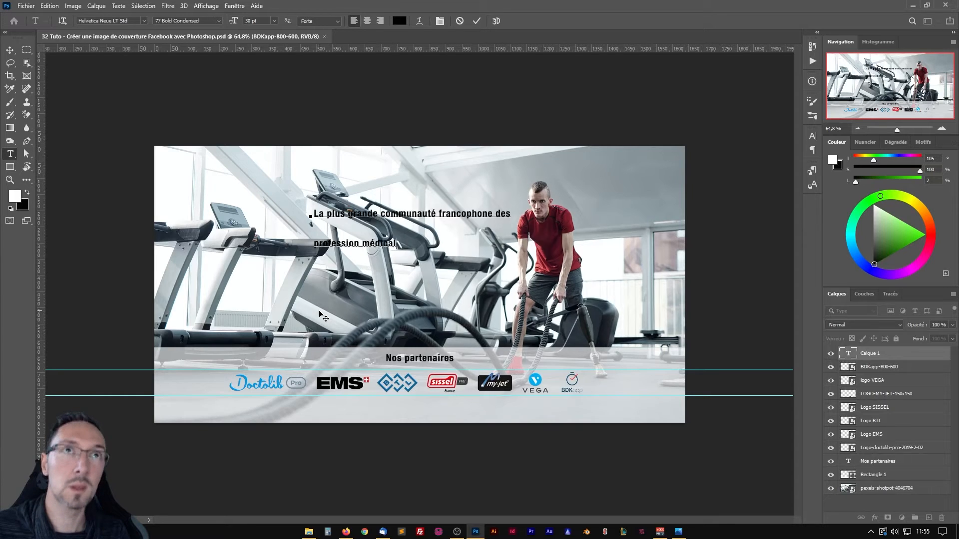
type("es et paramédicales")
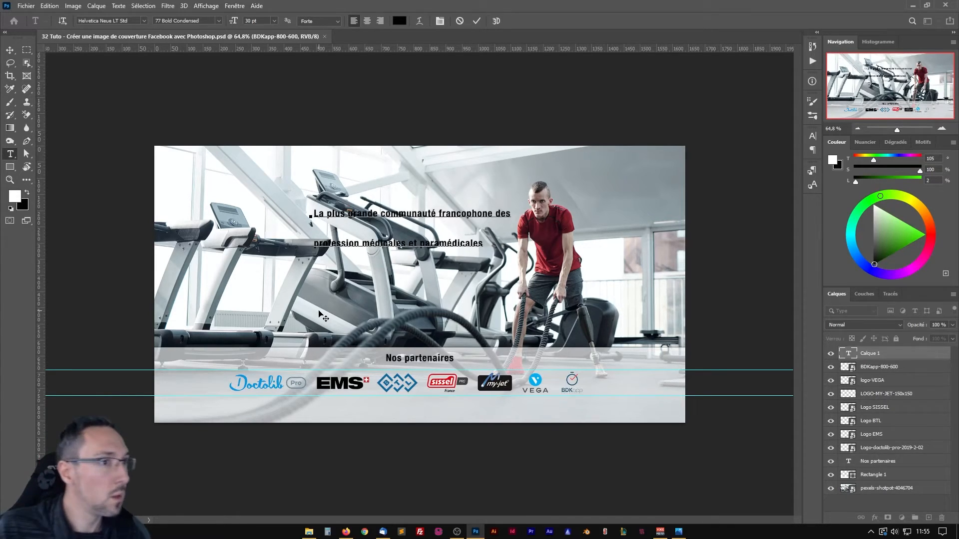
Centre-align the whole headline and format it in Helvetica Neue LT Std 107 Extra Black Condensed at 58 pt.
key("ctrl+a")
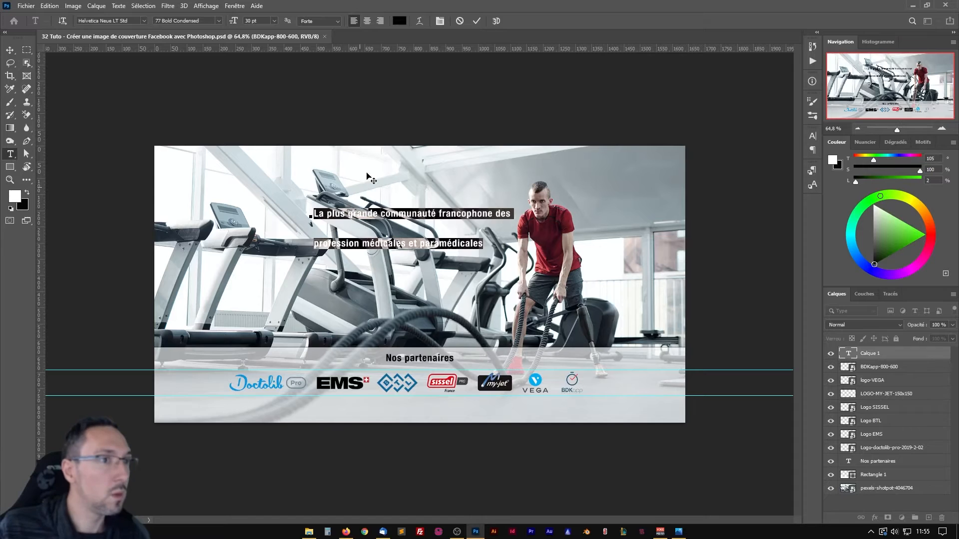
left_click(367, 20)
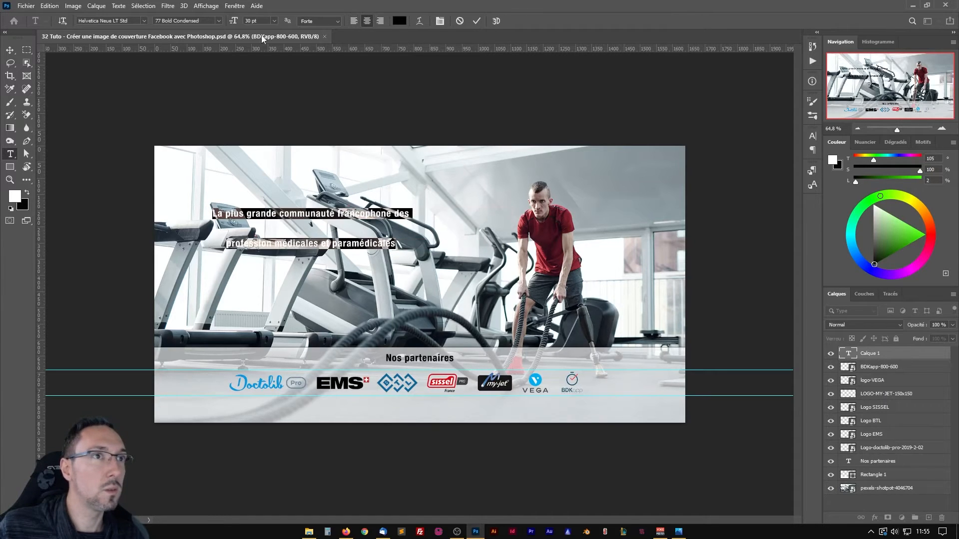
left_click(142, 20)
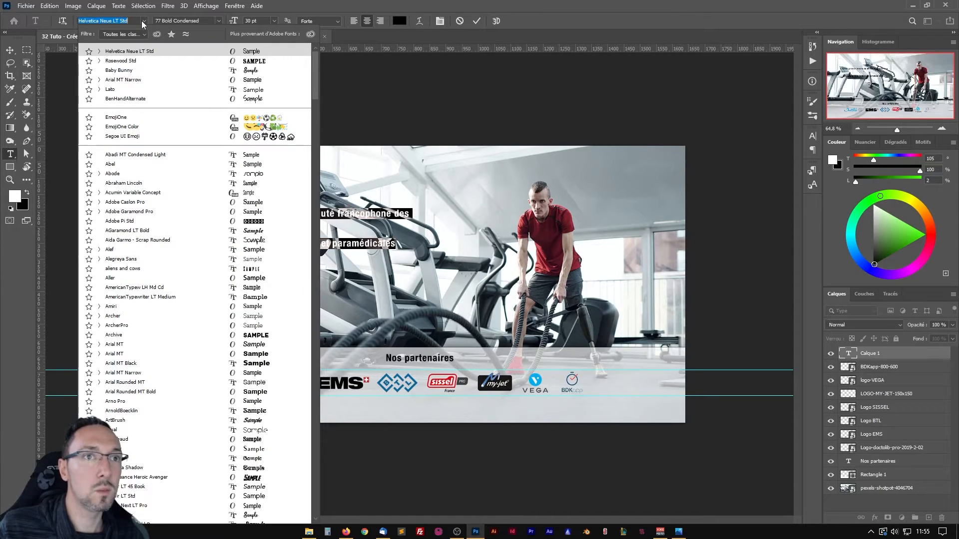
left_click(216, 20)
left_click(218, 20)
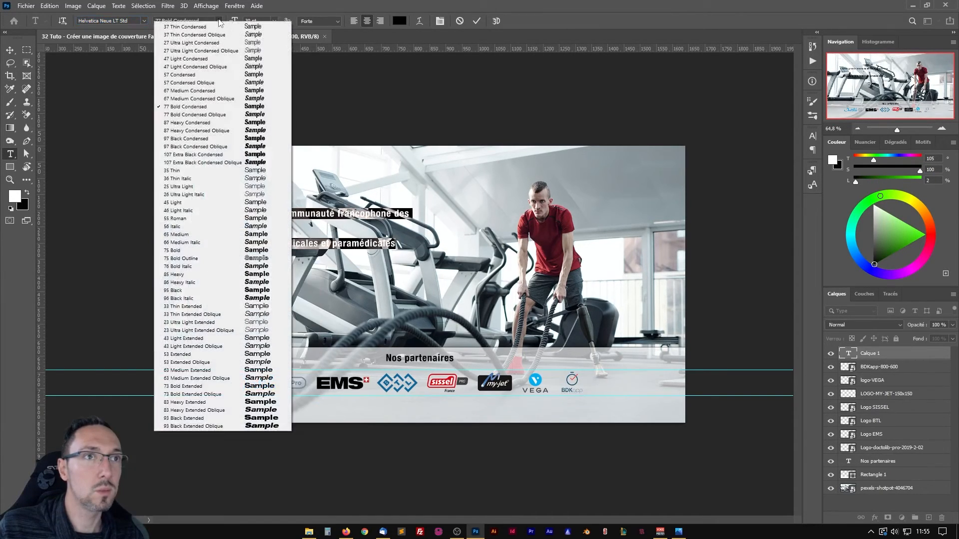
left_click(203, 156)
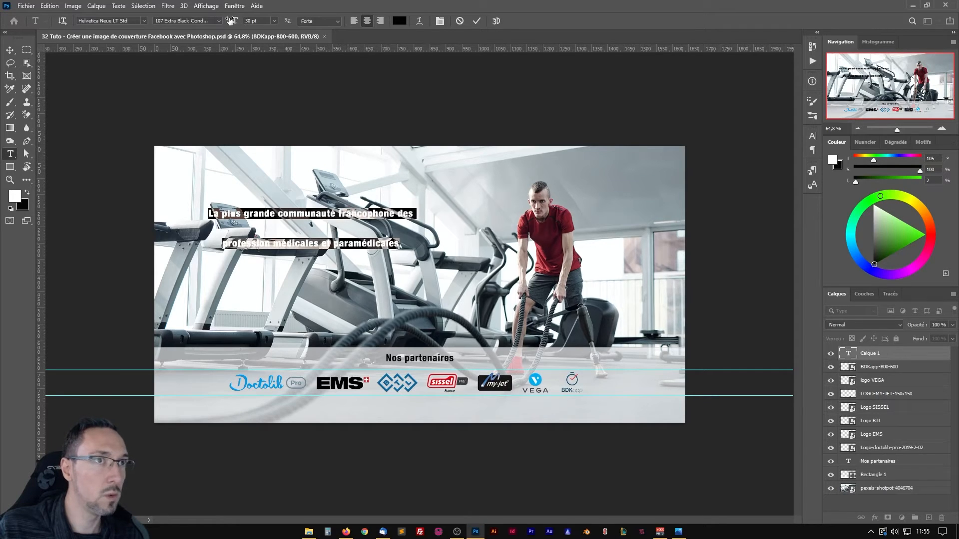
left_click_drag(233, 22, 252, 24)
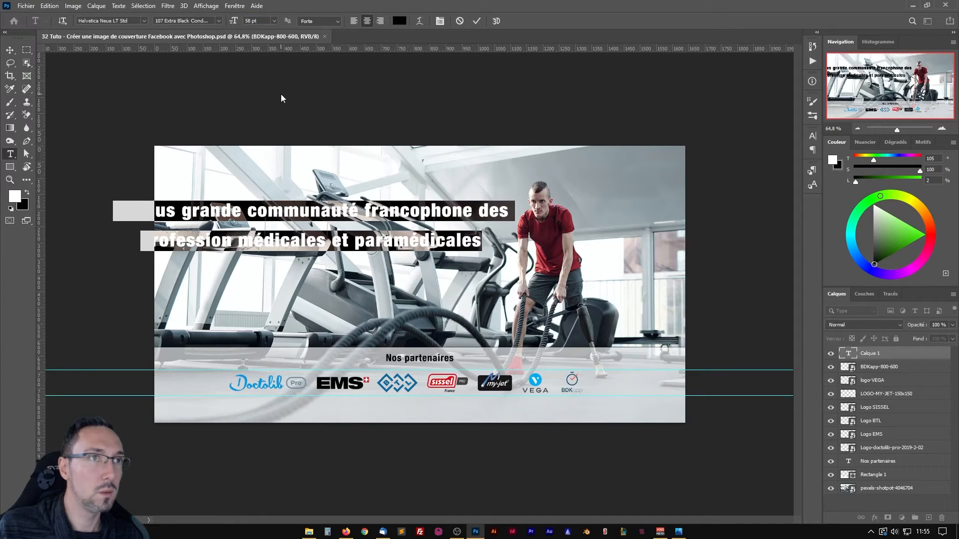
Display the character settings and move the headline to about the middle of the banner, above the partner strip.
left_click(814, 136)
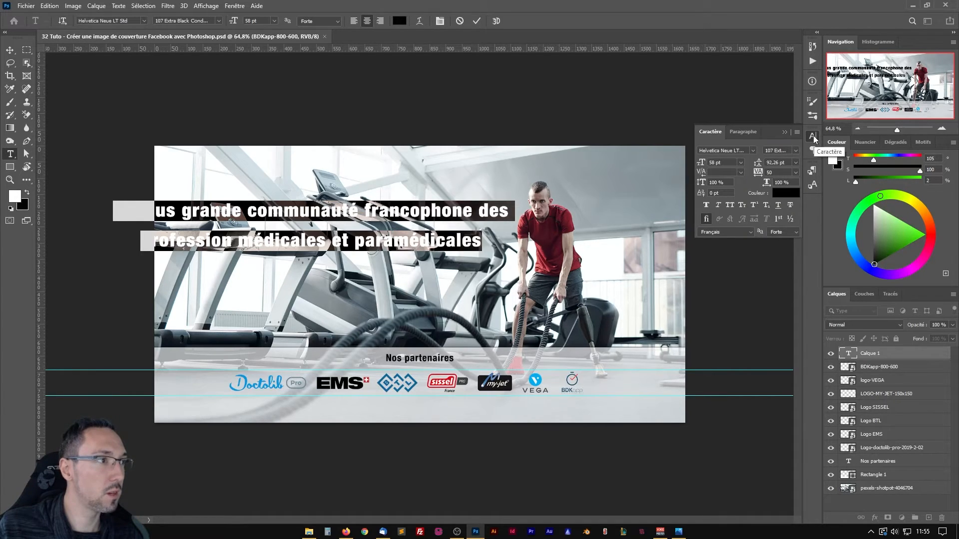
left_click(10, 50)
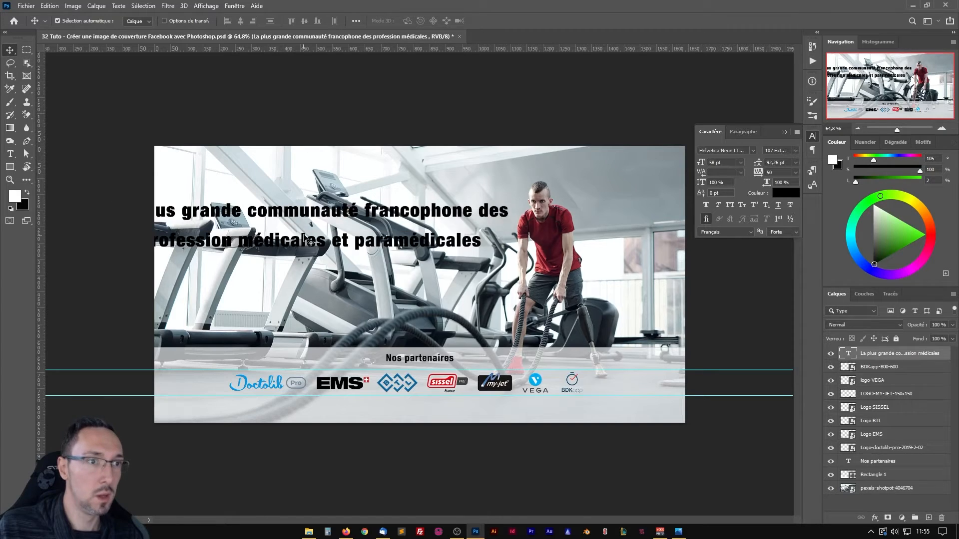
left_click_drag(309, 214, 407, 245)
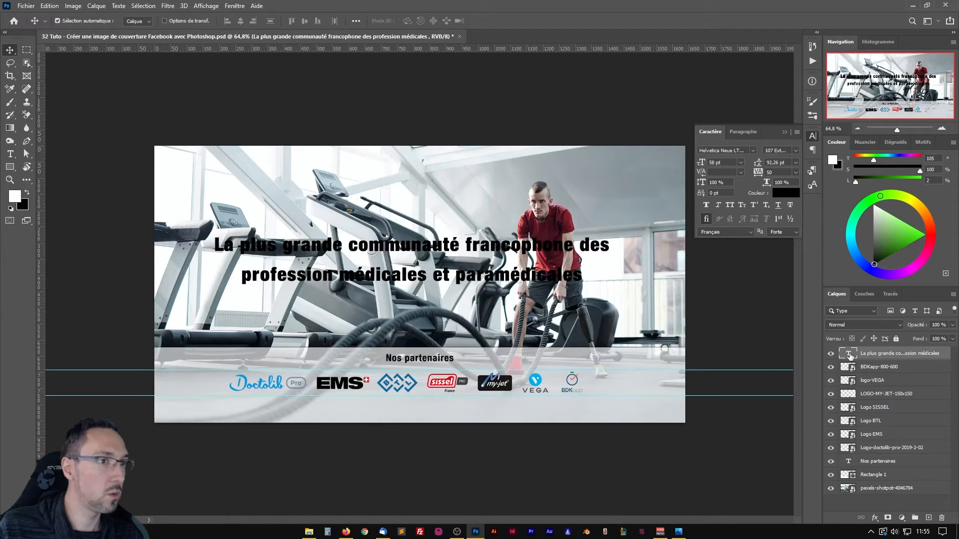
Change the headline's text colour to white, ffffff.
double_click(851, 355)
left_click(786, 193)
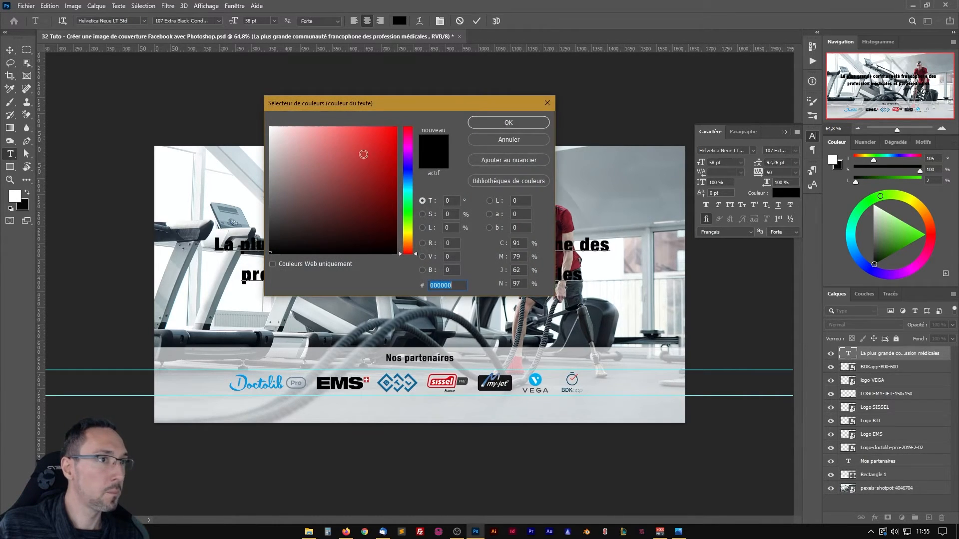
type("ffffff")
left_click(498, 122)
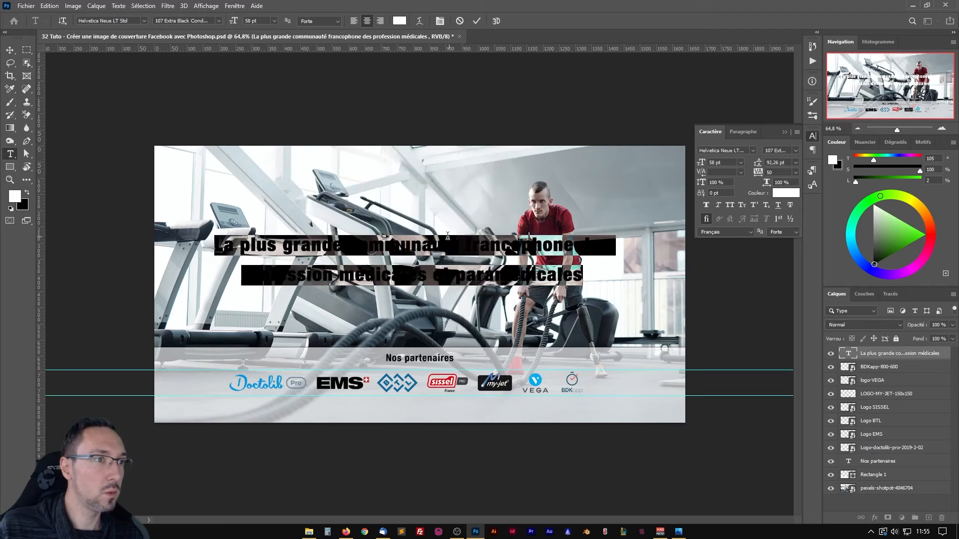
left_click(413, 281)
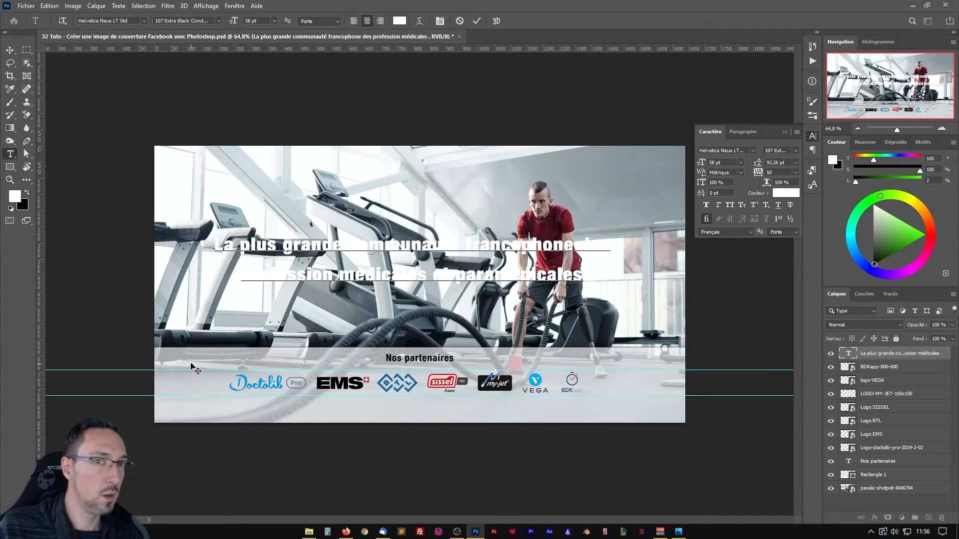
left_click(10, 50)
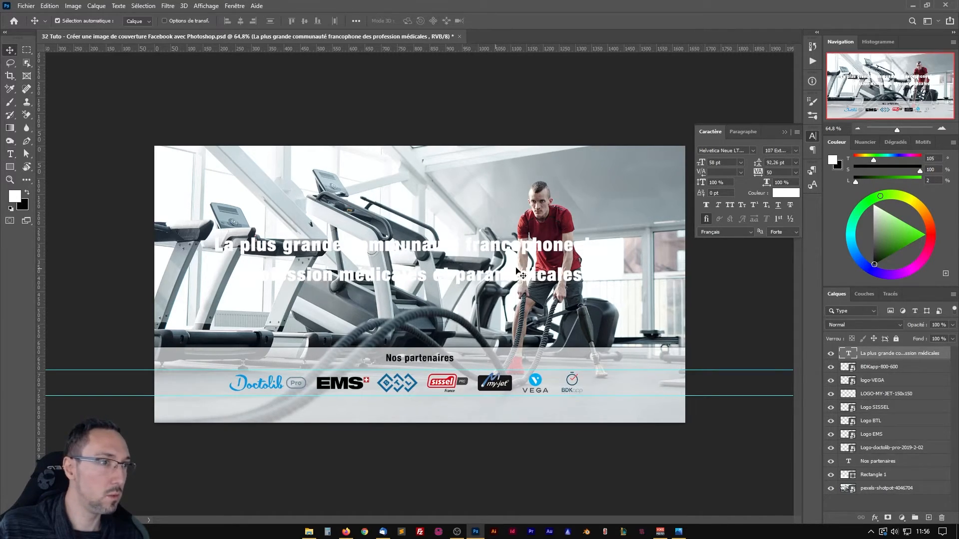
Set the headline's line spacing to 78 pt.
double_click(849, 354)
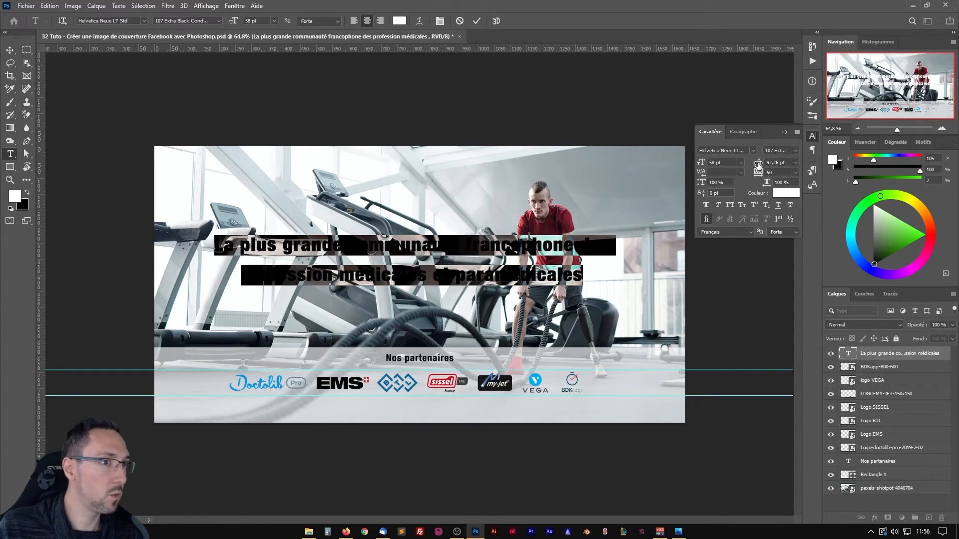
left_click_drag(758, 164, 750, 166)
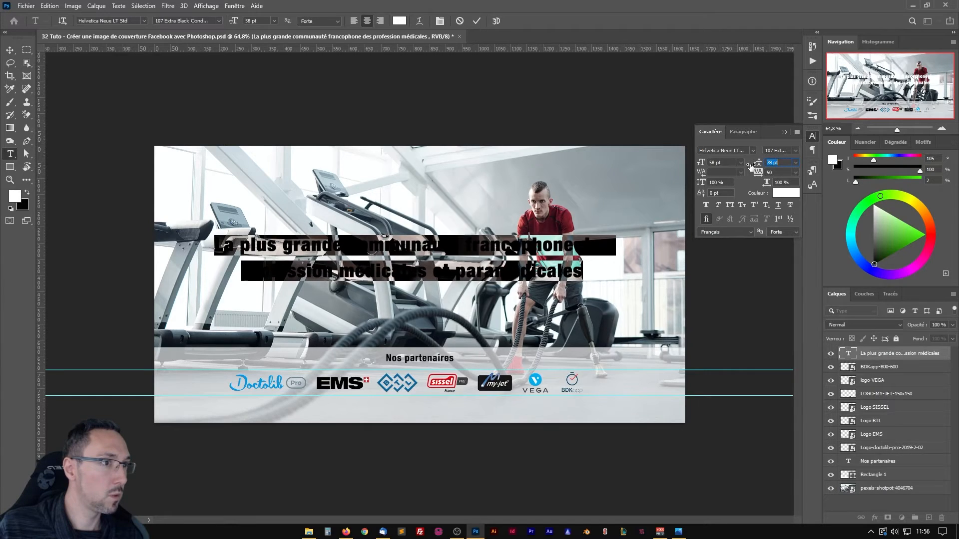
left_click(365, 259)
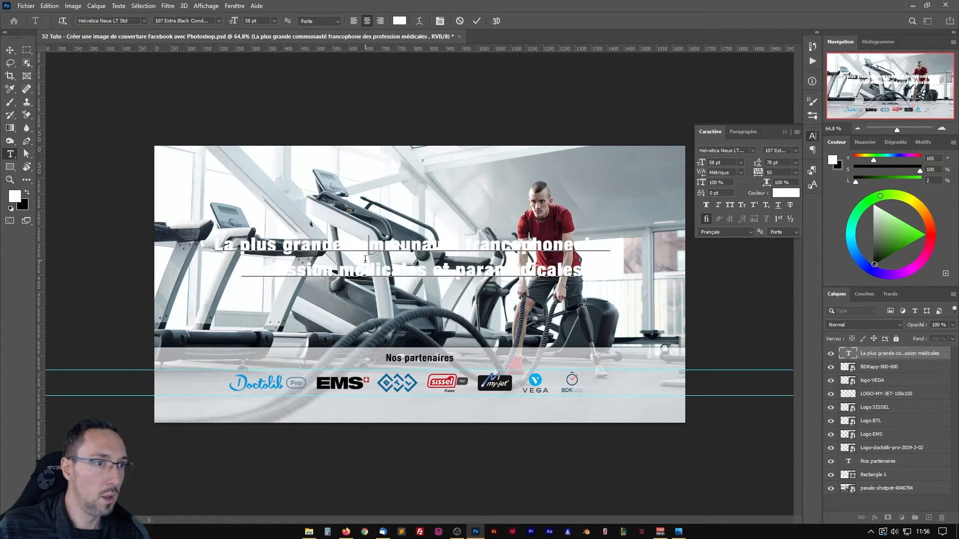
left_click(10, 50)
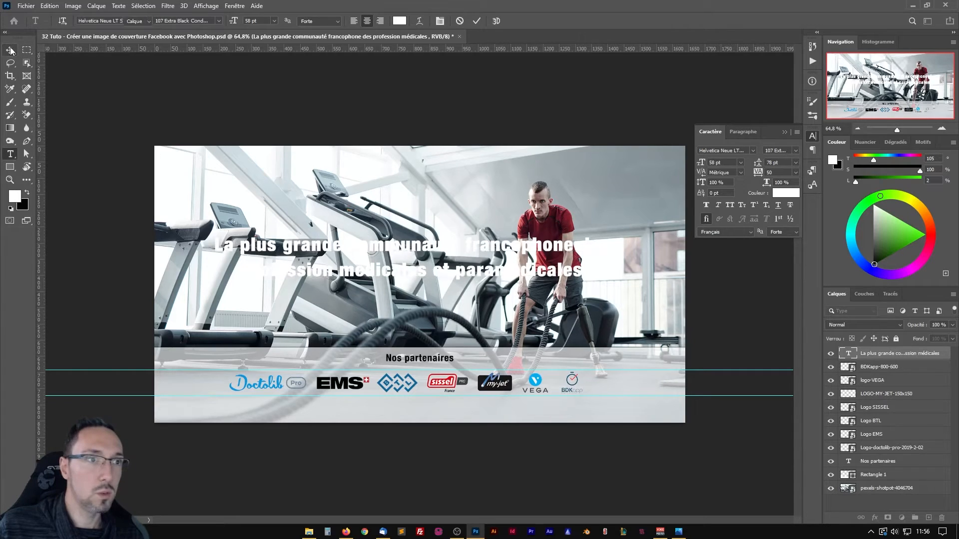
Duplicate the semi-transparent Rectangle 1 just beneath the headline layer and move the copy straight up about 391 px, behind the headline.
left_click(877, 479)
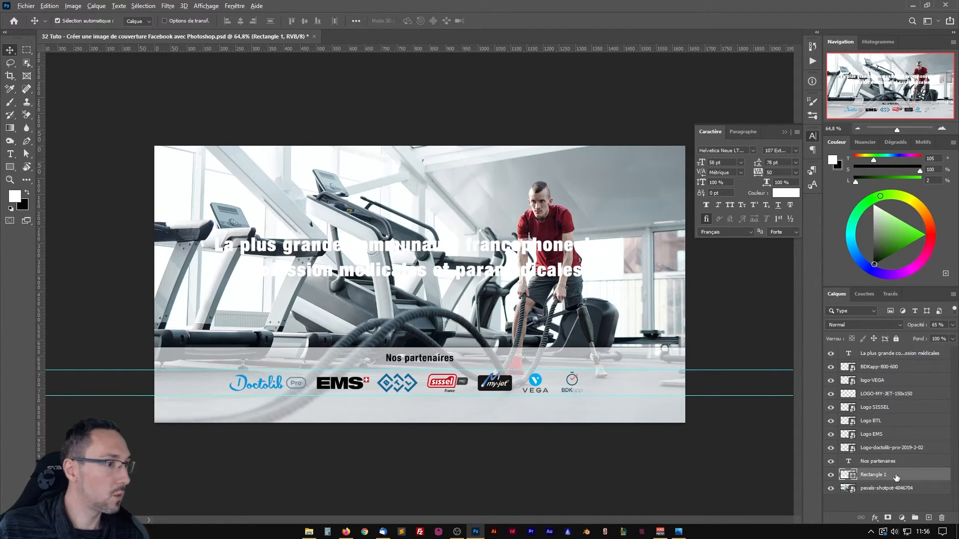
left_click_drag(895, 478, 890, 362)
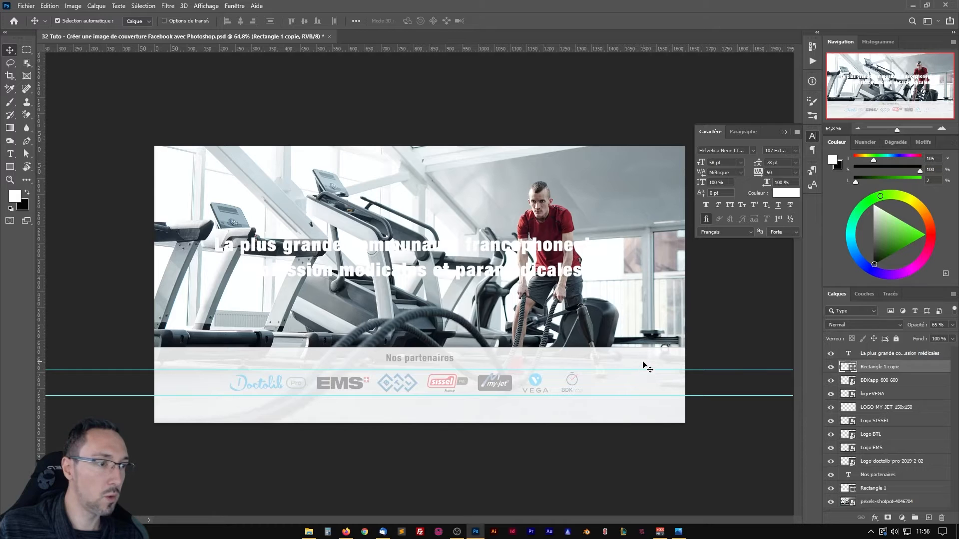
left_click_drag(643, 363, 641, 240)
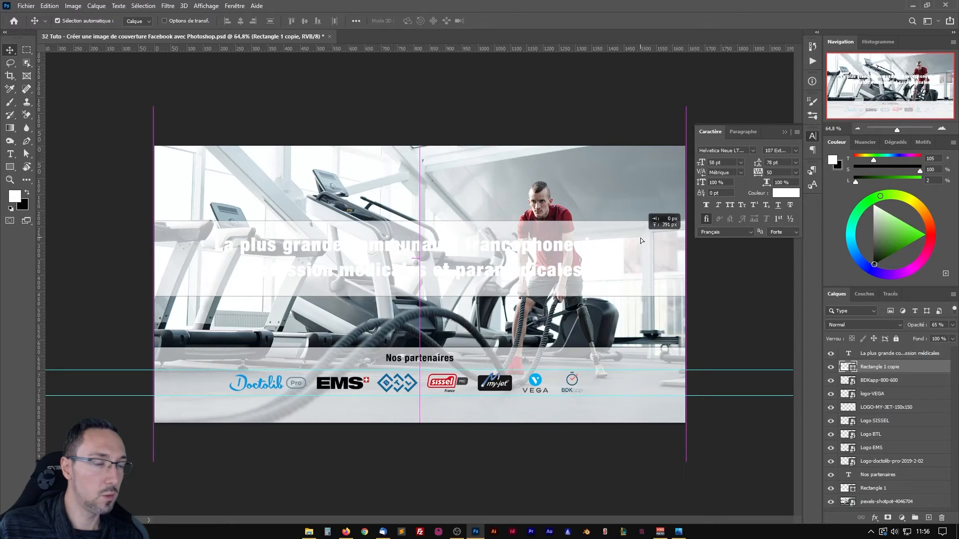
left_click_drag(640, 237, 640, 238)
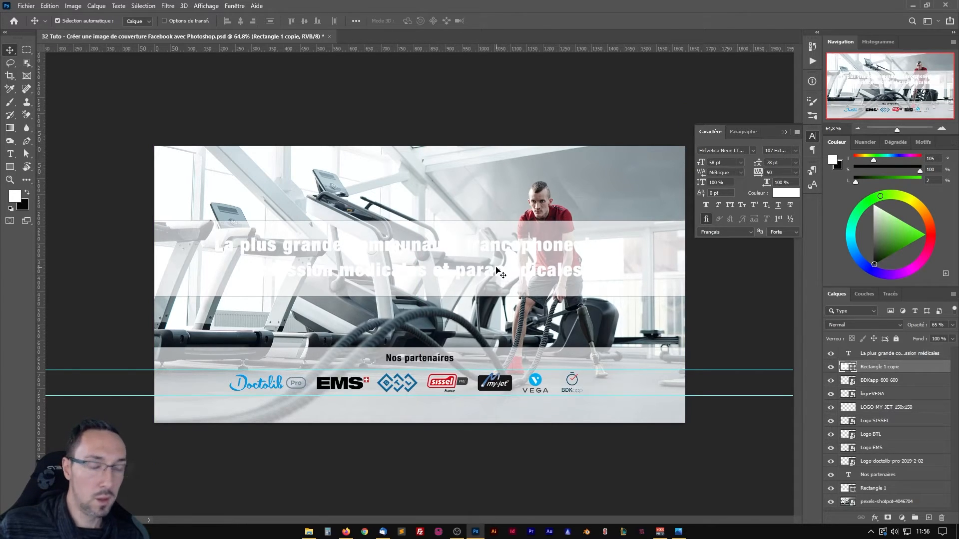
Reduce the copied strip's height to about 80.43 % around its centre, keeping its width at 100 %.
key("ctrl")
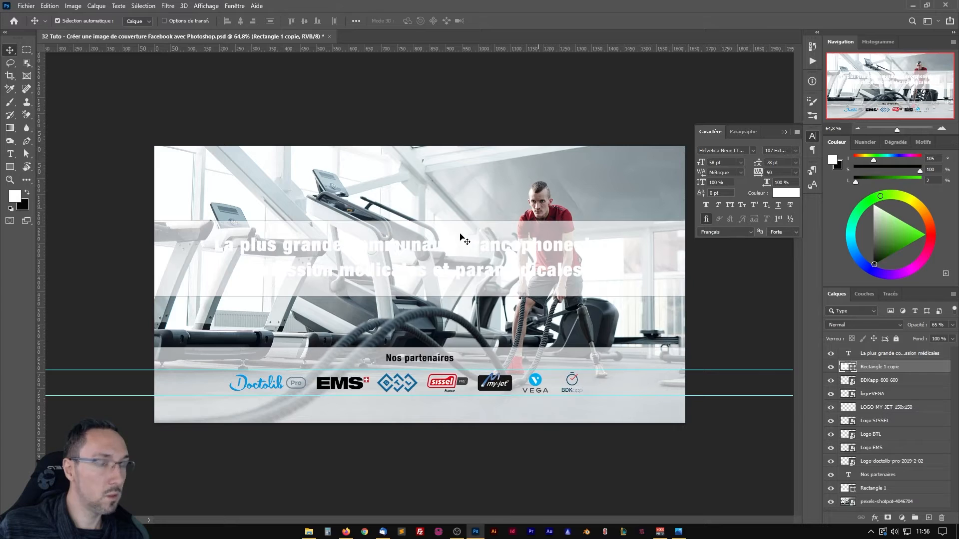
key("ctrl+t")
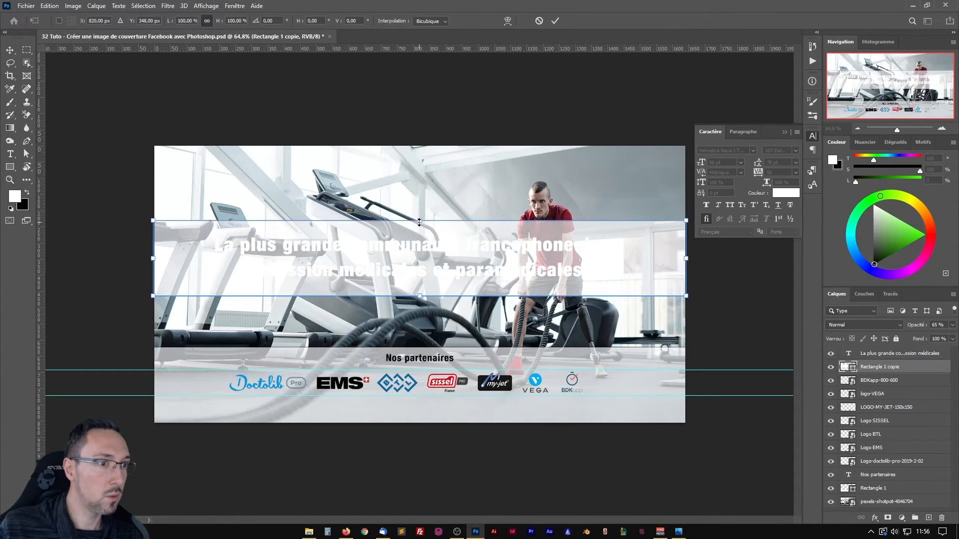
left_click_drag(420, 222, 419, 228)
key("shift")
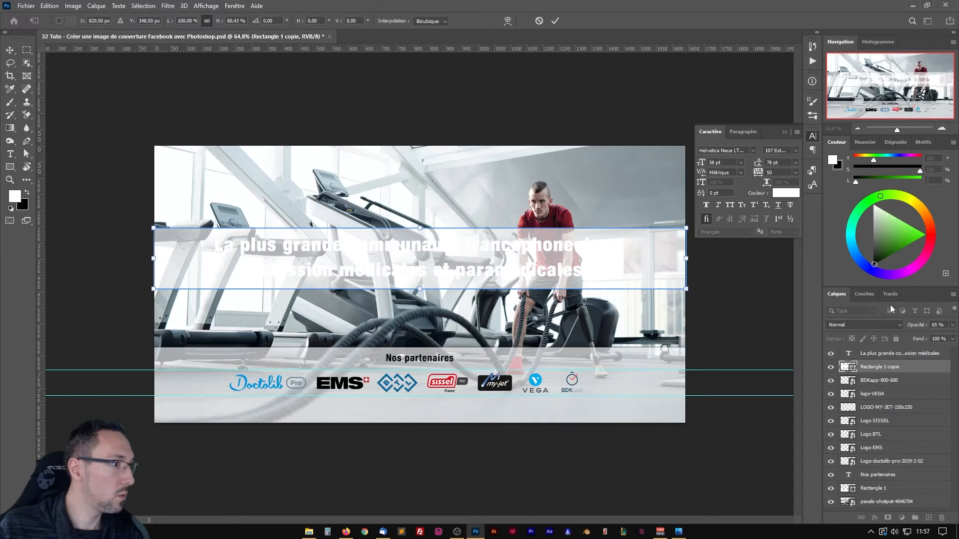
left_click(862, 295)
left_click(844, 294)
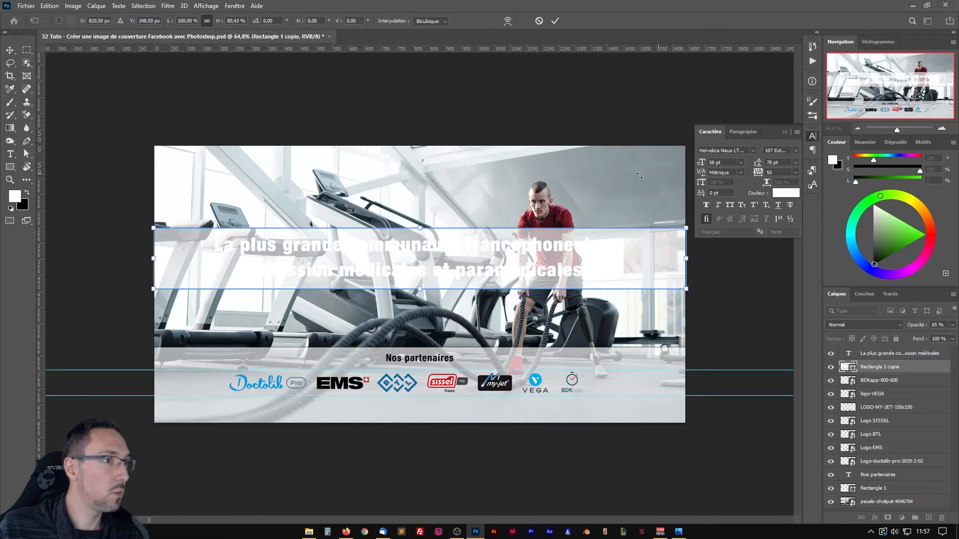
left_click(555, 21)
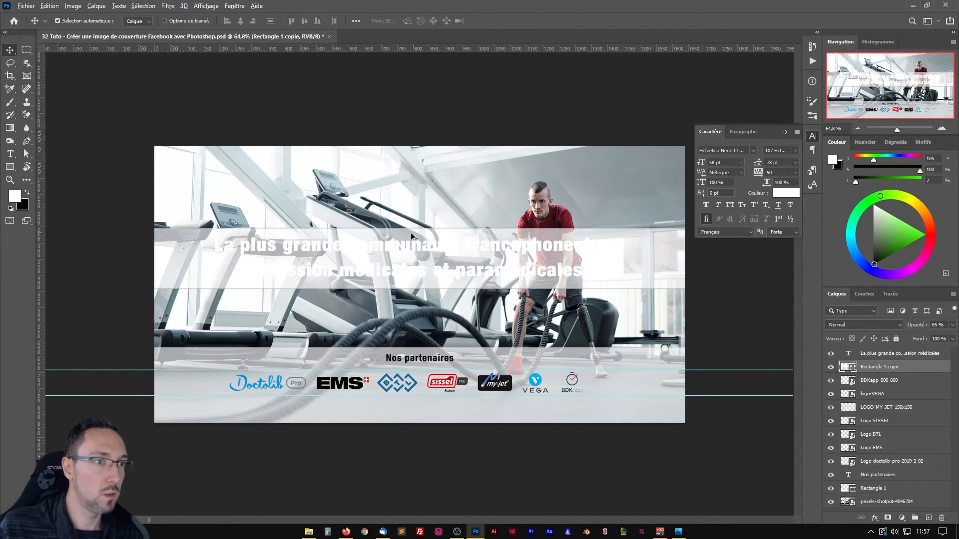
Inspect the headline strip's outline up close, then display the shape's properties and dock them as an icon below the character settings.
scroll(404, 191, "up", 3)
scroll(403, 195, "up", 3)
scroll(406, 220, "down", 4)
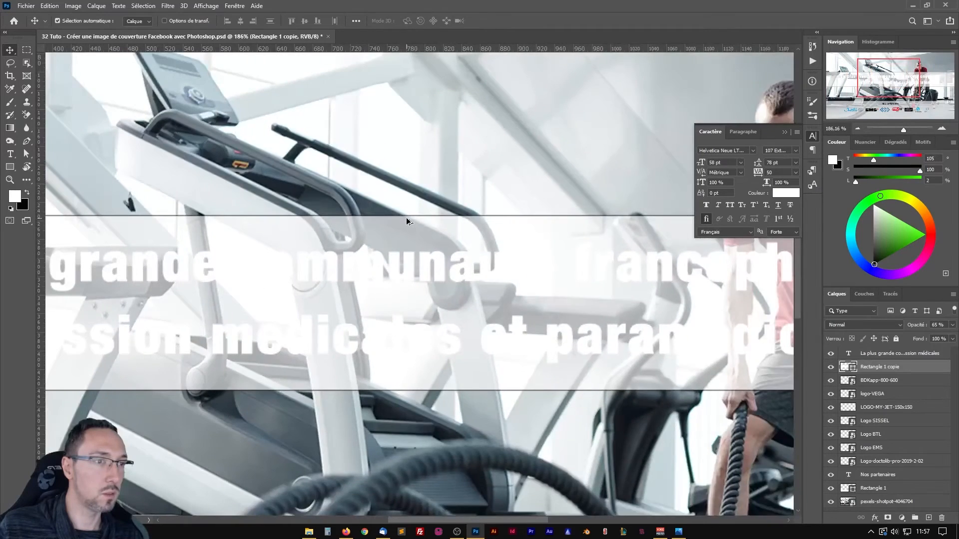
scroll(406, 219, "down", 2)
left_click(235, 5)
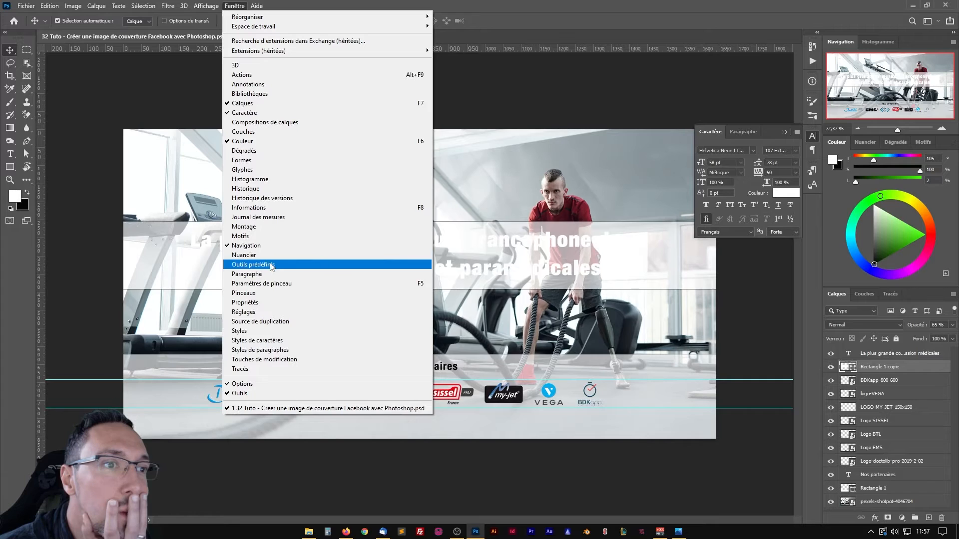
left_click(257, 303)
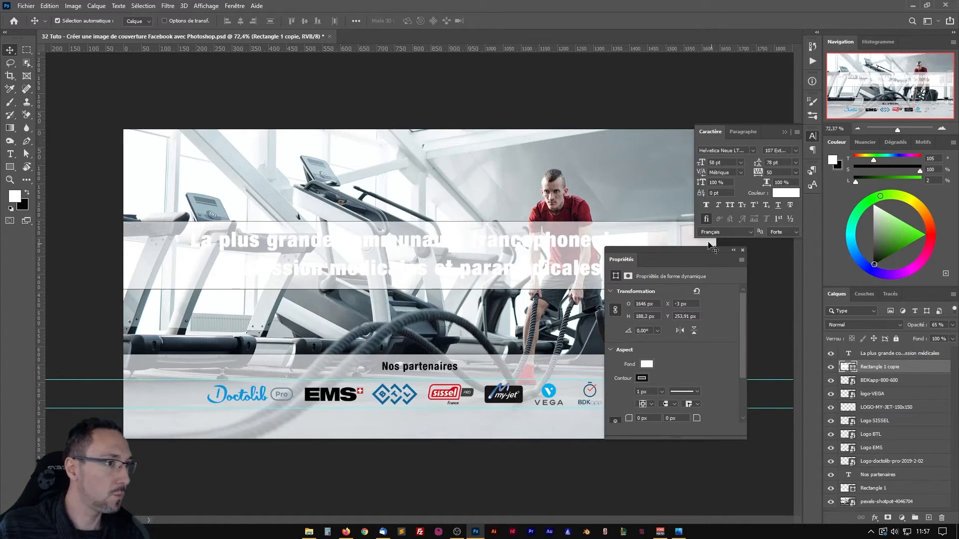
left_click_drag(658, 250, 815, 203)
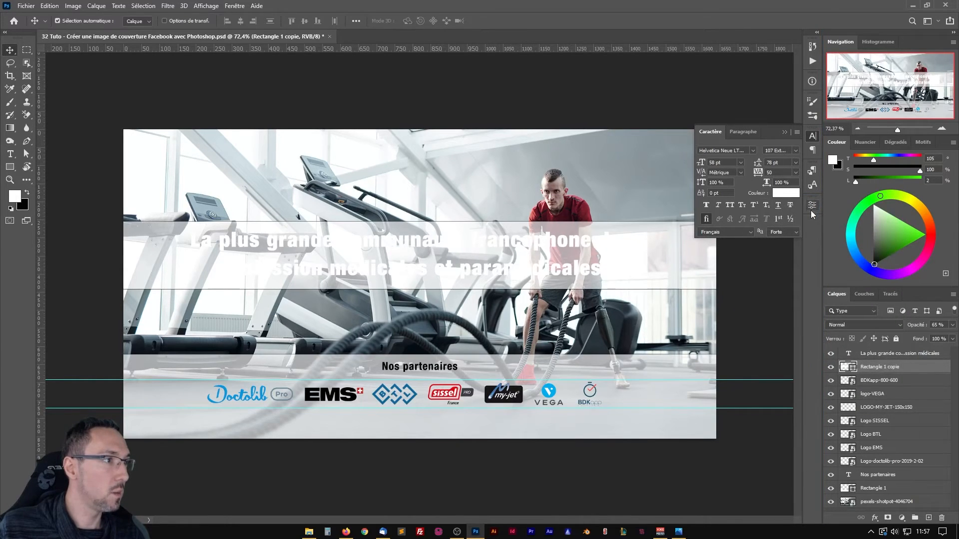
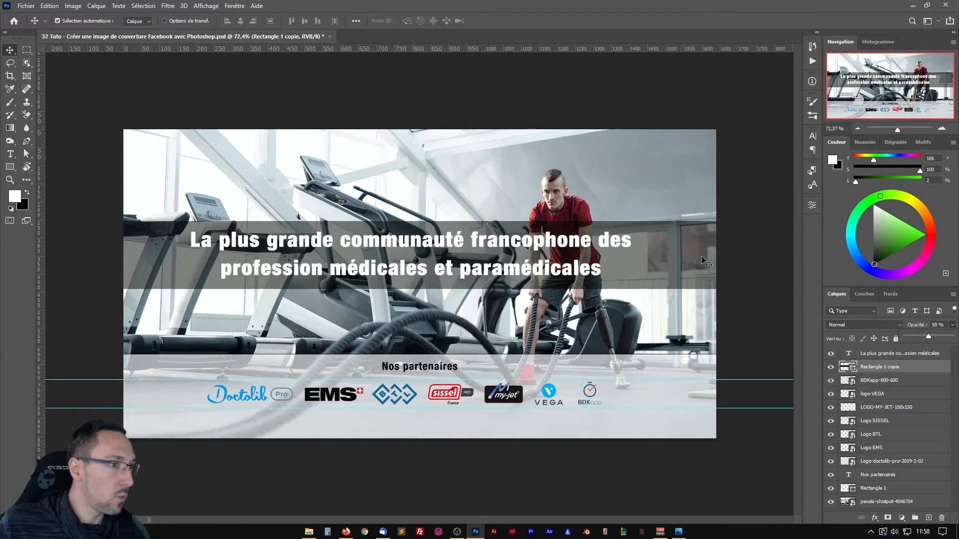
left_click(592, 248)
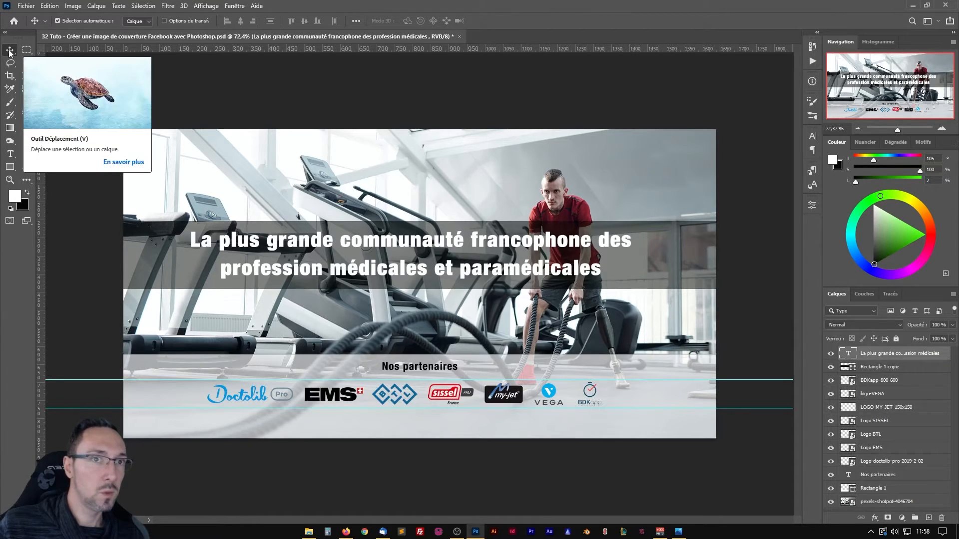
left_click(682, 265)
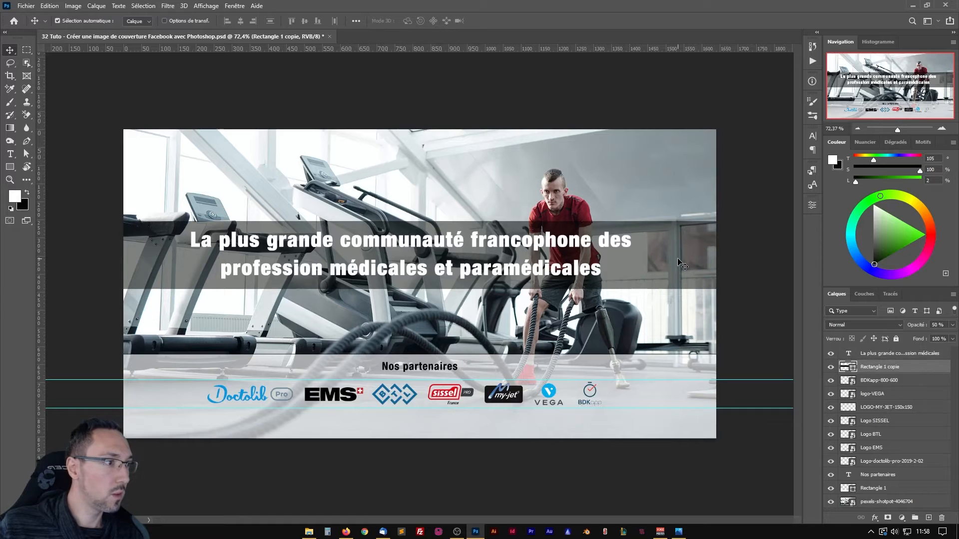
left_click(562, 241)
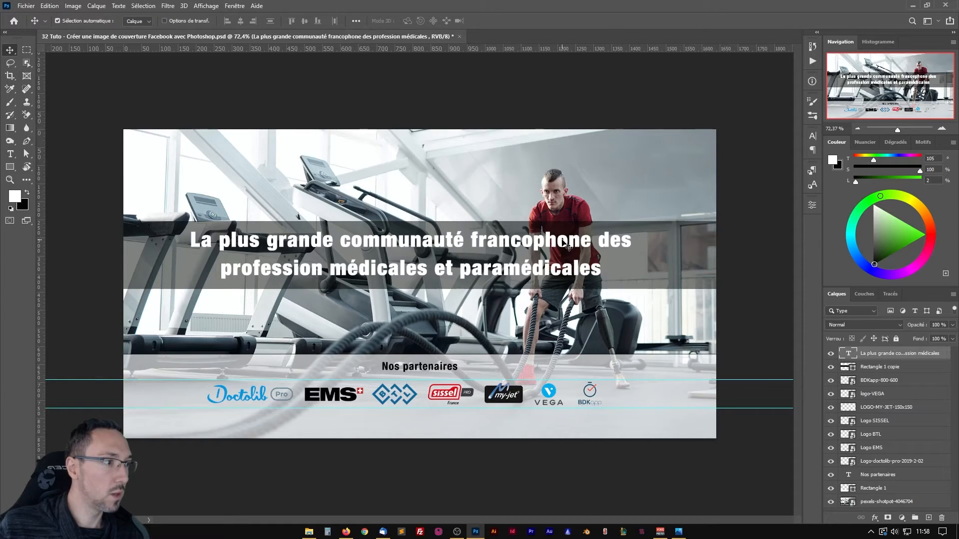
left_click(457, 372)
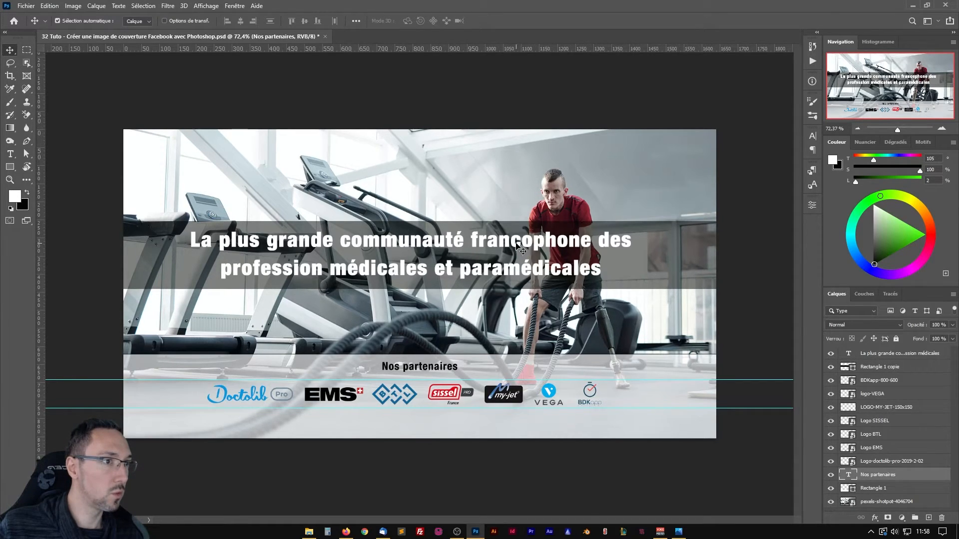
Add a drop shadow effect to the headline text layer and display its settings, keeping the headline visible beside the dialog.
left_click(518, 246)
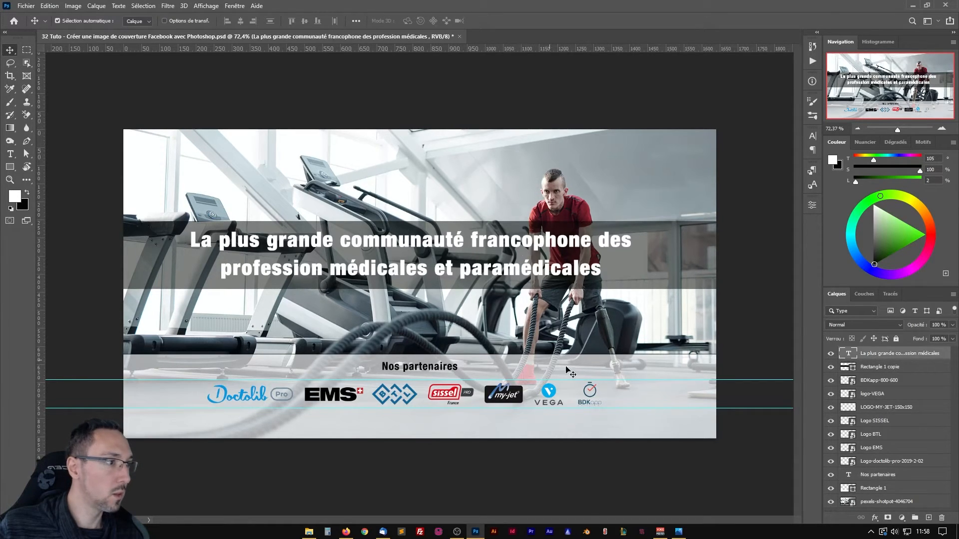
double_click(949, 360)
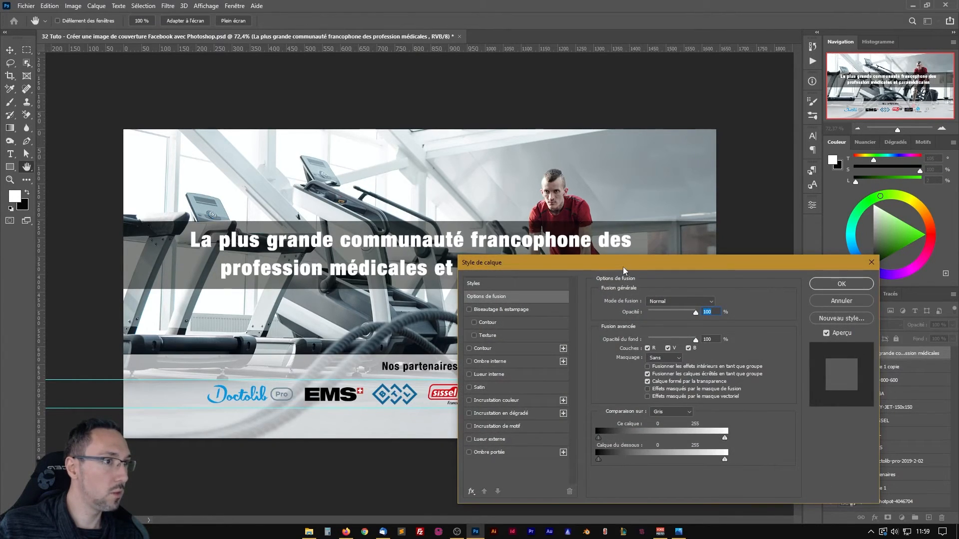
left_click_drag(622, 267, 536, 18)
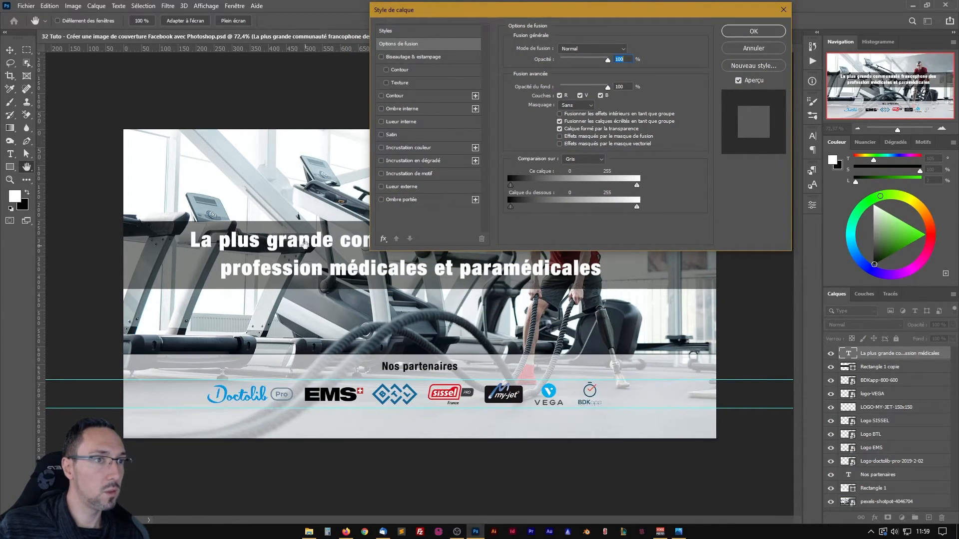
left_click(382, 200)
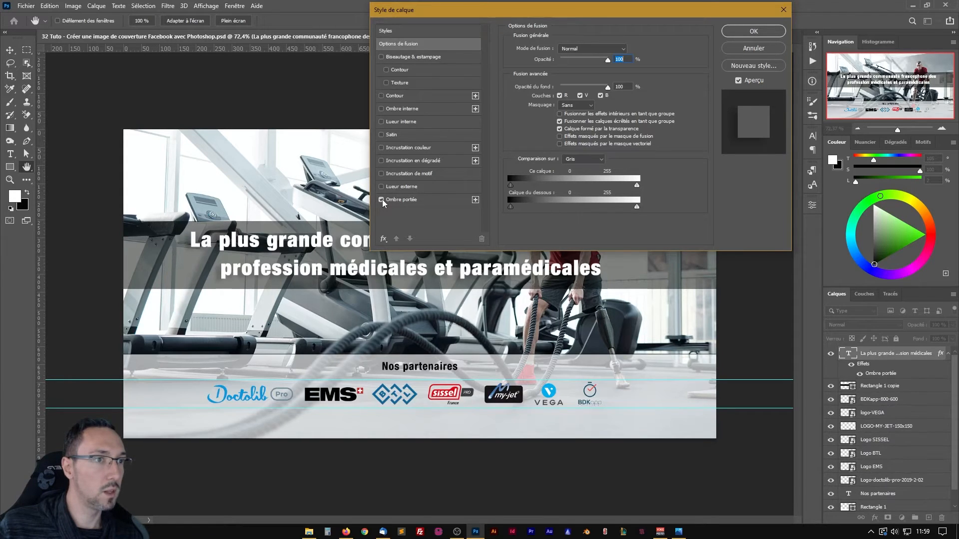
left_click(400, 198)
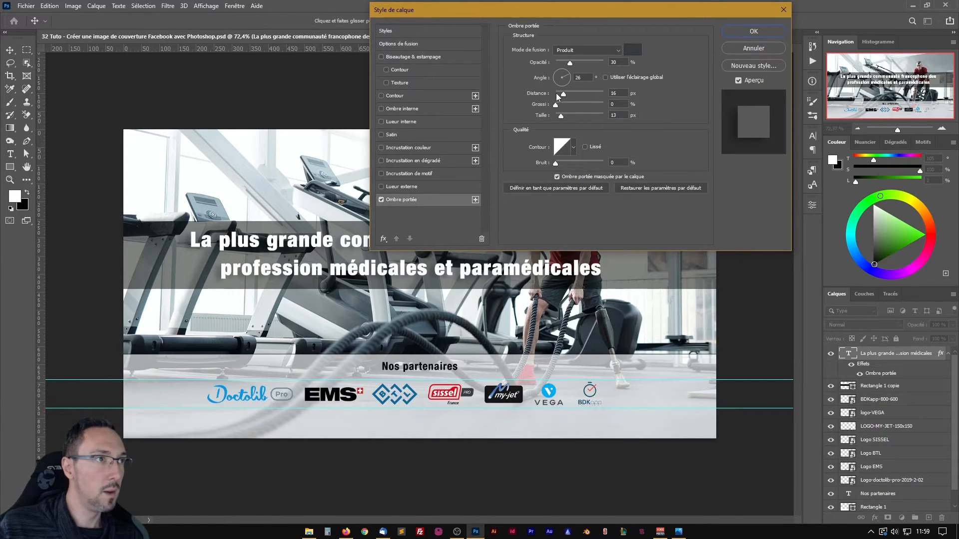
left_click_drag(569, 10, 208, 9)
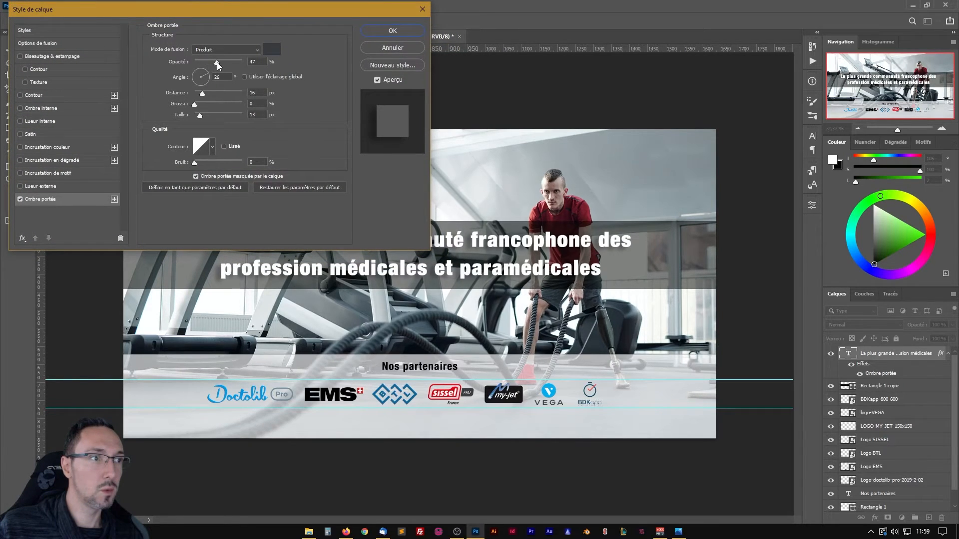
Set the headline's drop shadow to 58 % opacity, 3 px distance, 16 % spread and about 8 px size, and apply it.
left_click_drag(220, 65, 223, 64)
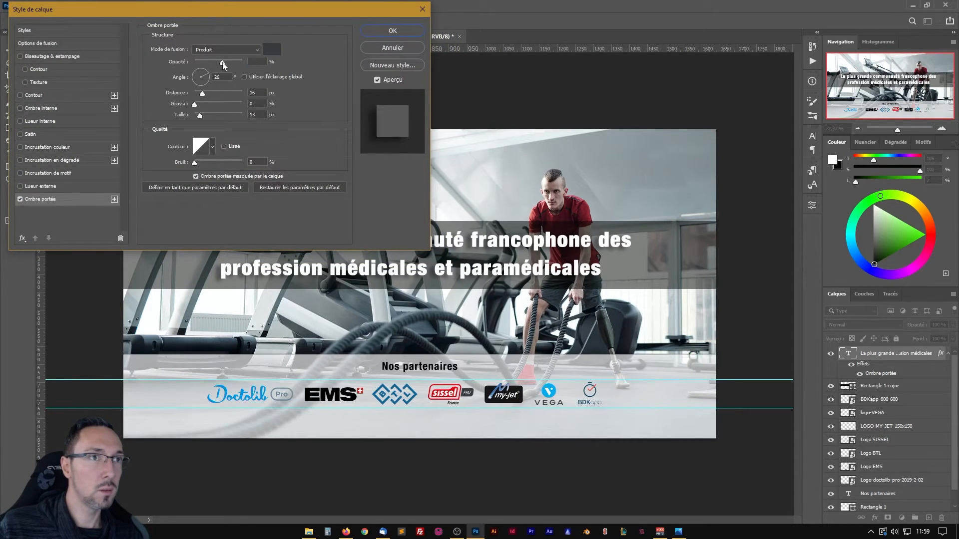
left_click(202, 106)
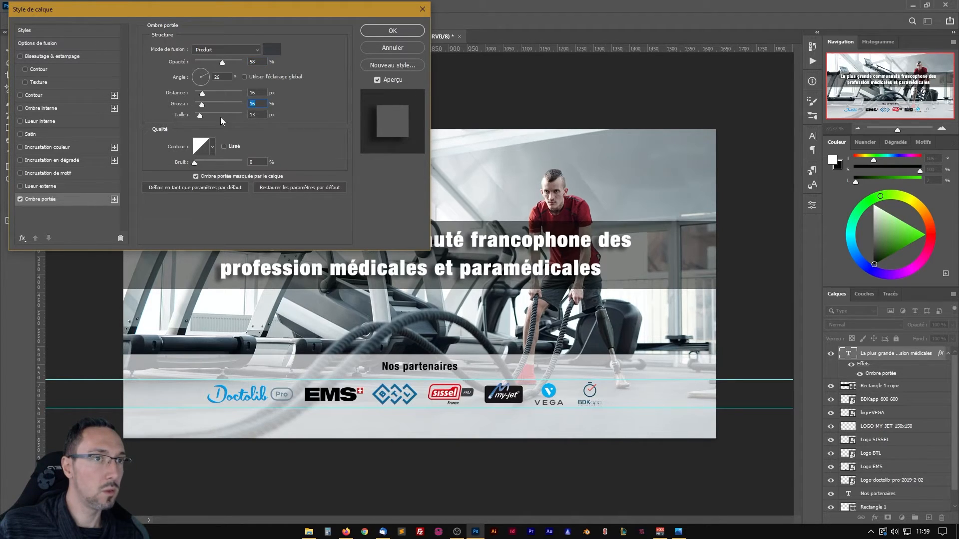
left_click_drag(203, 96, 198, 97)
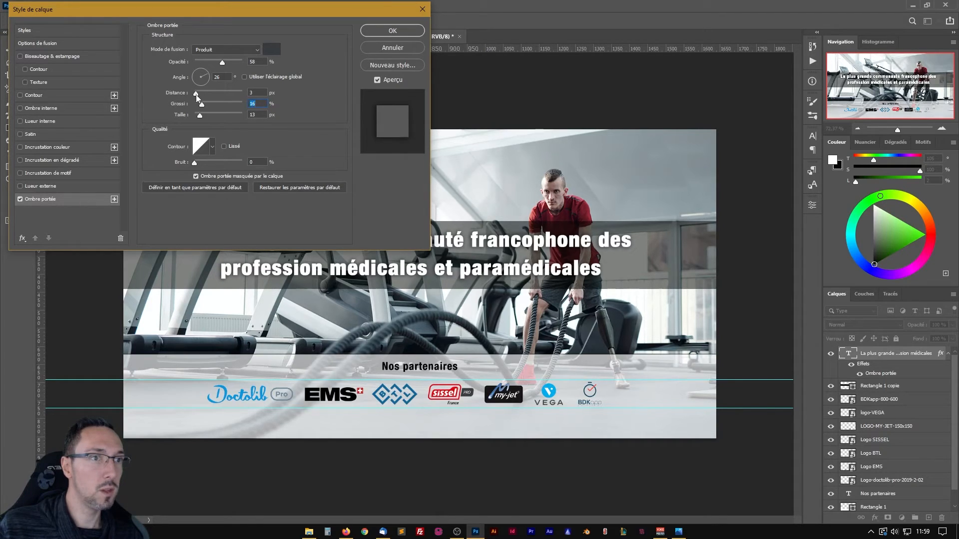
left_click(196, 95)
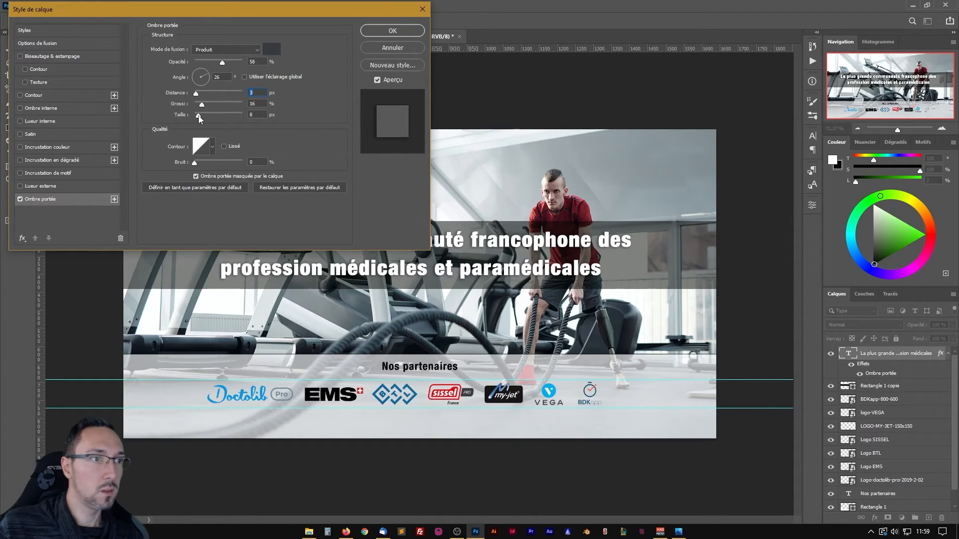
left_click(198, 115)
left_click(373, 31)
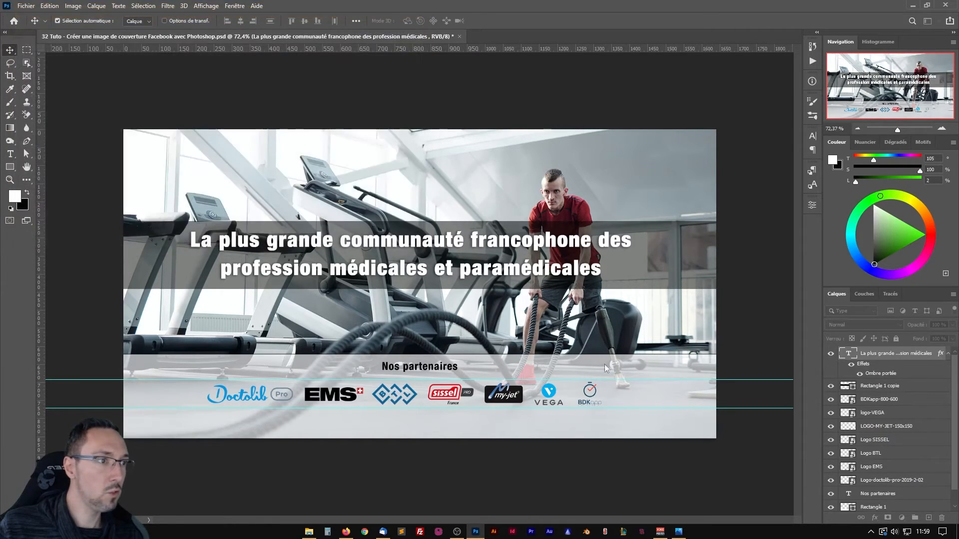
Compare the headline with and without its drop shadow while the strip behind it is temporarily hidden.
left_click(831, 388)
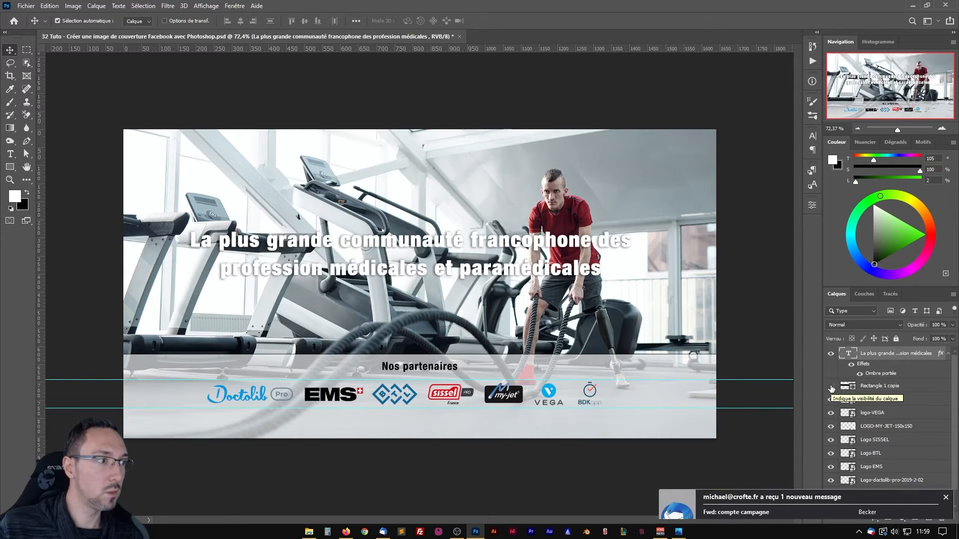
left_click(853, 369)
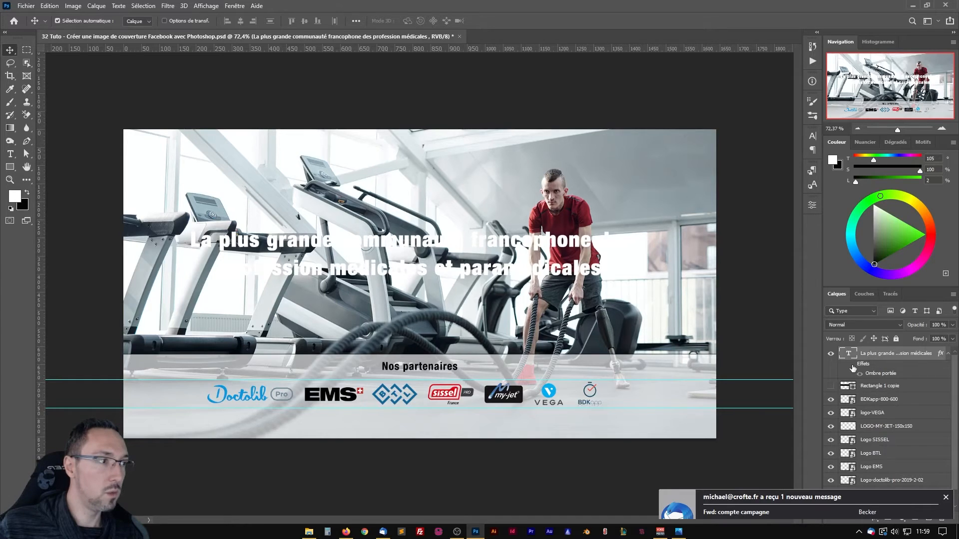
left_click(852, 366)
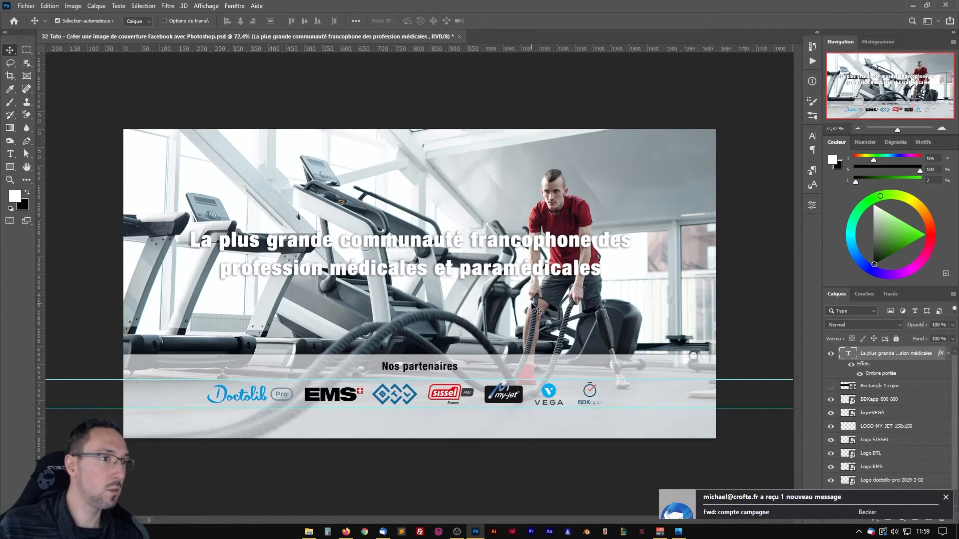
left_click(831, 386)
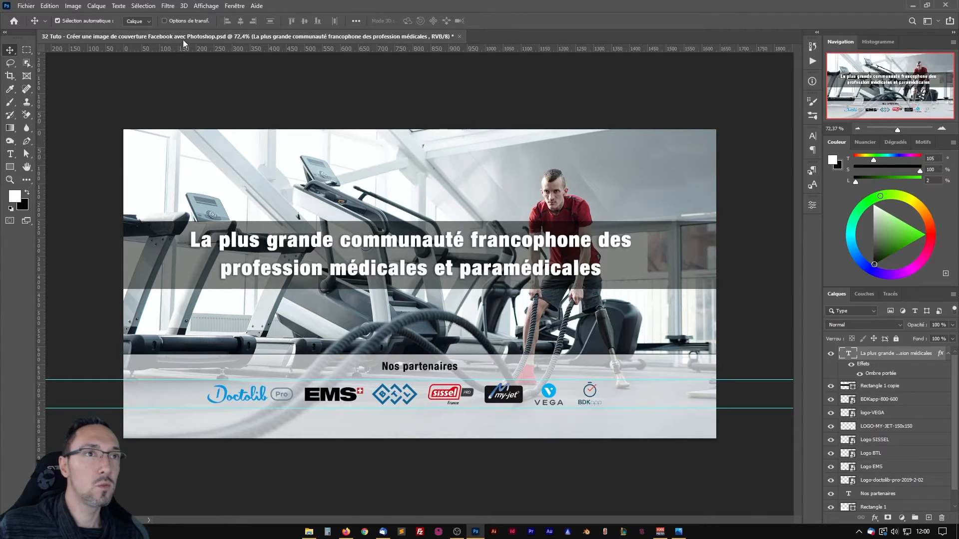
Save the banner document.
key("ctrl")
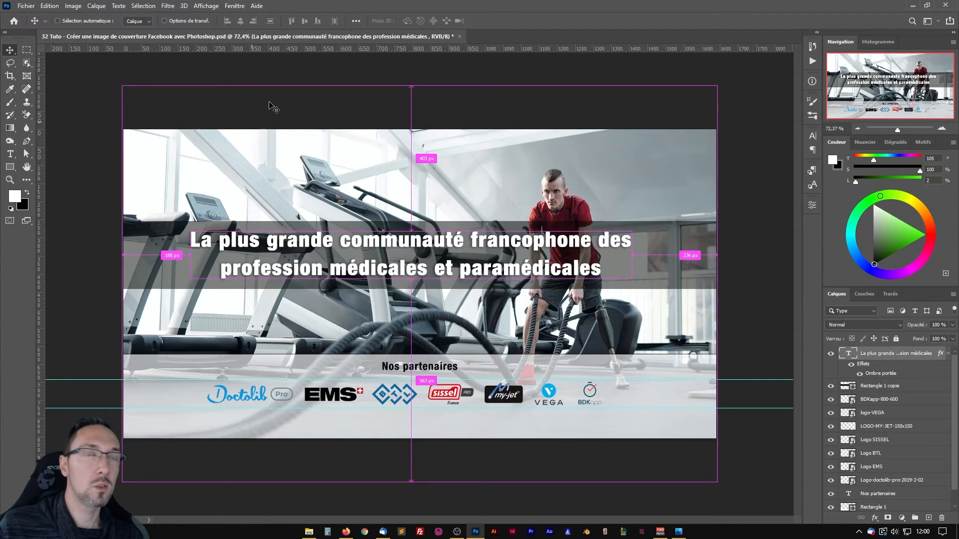
key("ctrl+s")
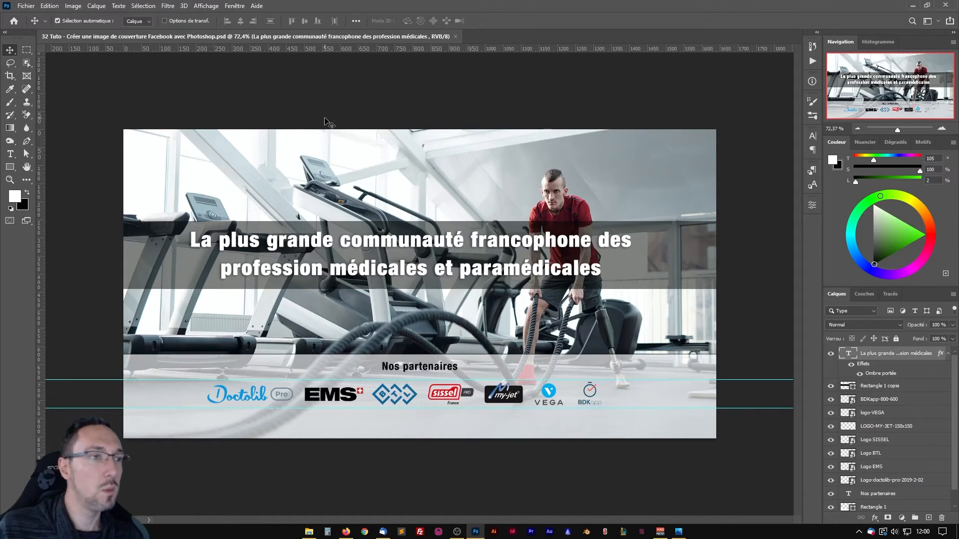
Duplicate Rectangle 1 and the headline text to the top of the layer stack, and collapse the original headline's effects list.
scroll(839, 429, "down", 1)
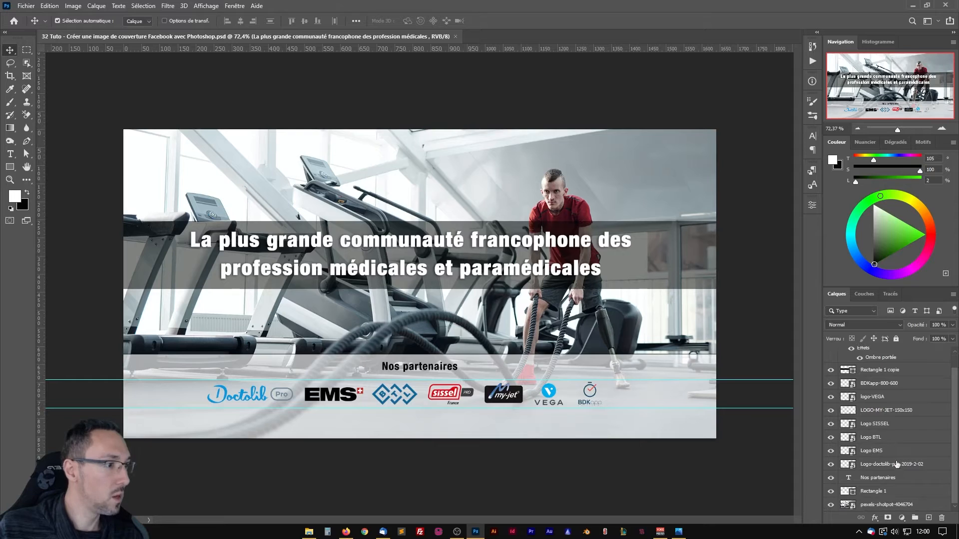
left_click(904, 494)
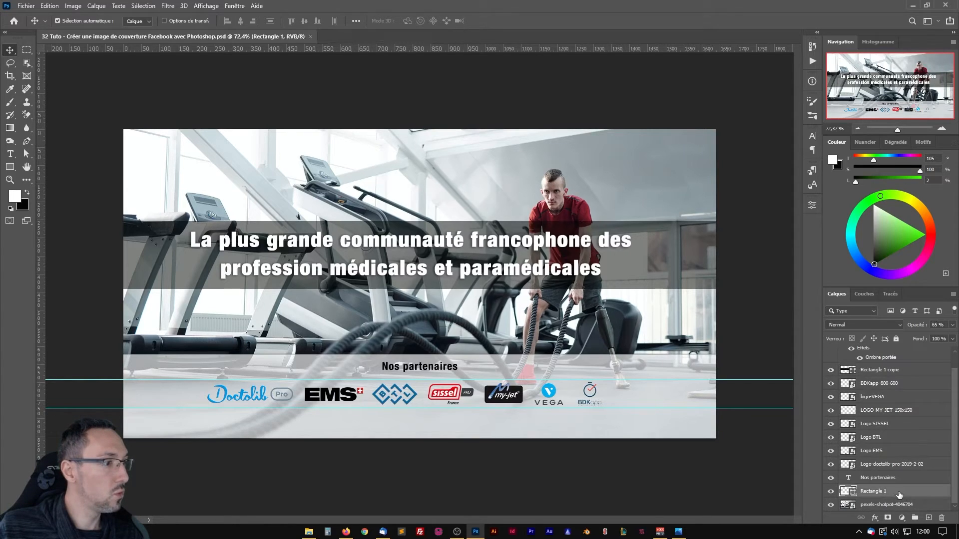
scroll(895, 353, "up", 1)
mouse_move(895, 354)
left_mouse_down()
mouse_move(880, 364)
mouse_move(882, 350)
left_mouse_up()
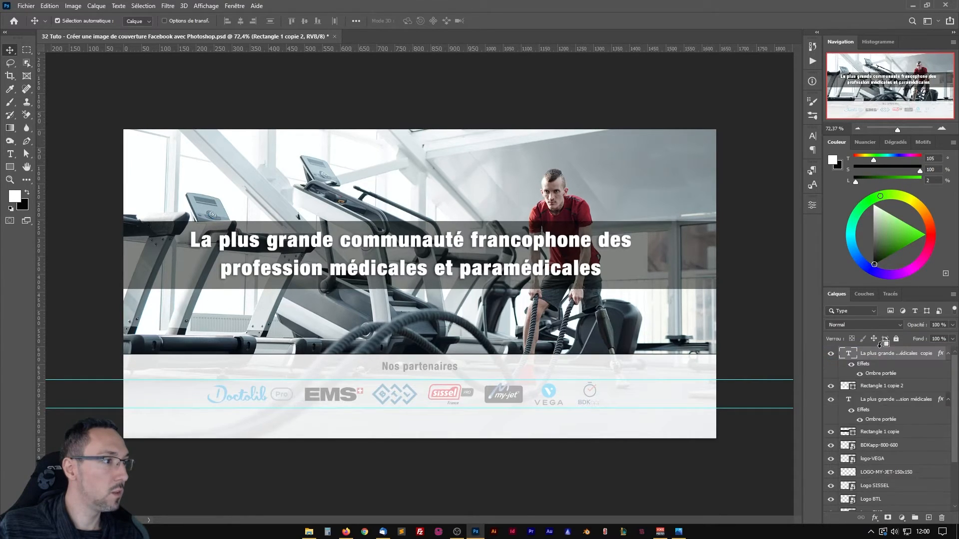
left_click(949, 399)
Move Rectangle 1 copie 2 to the banner's upper edge and reduce only its height to about 29.25 %, forming a thin strip.
left_click(883, 387)
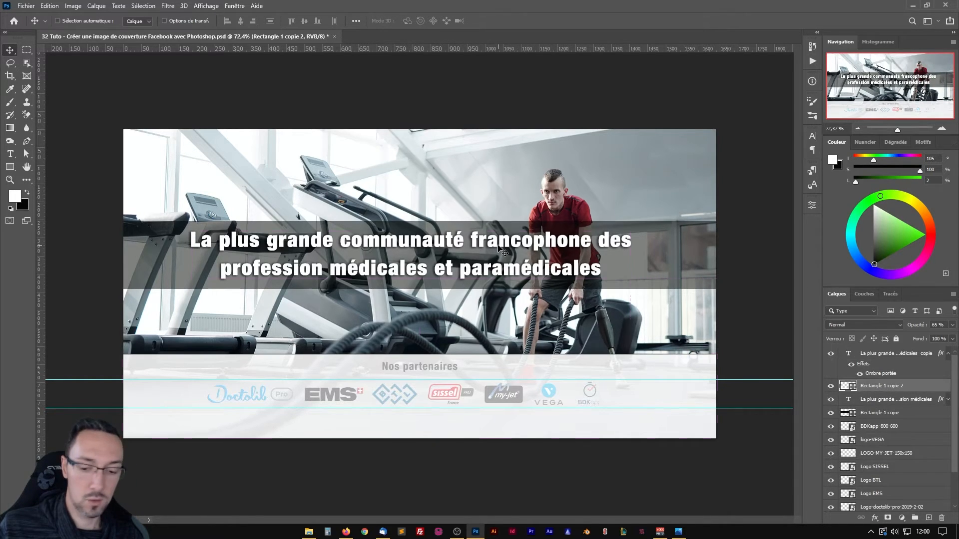
key("ctrl+t")
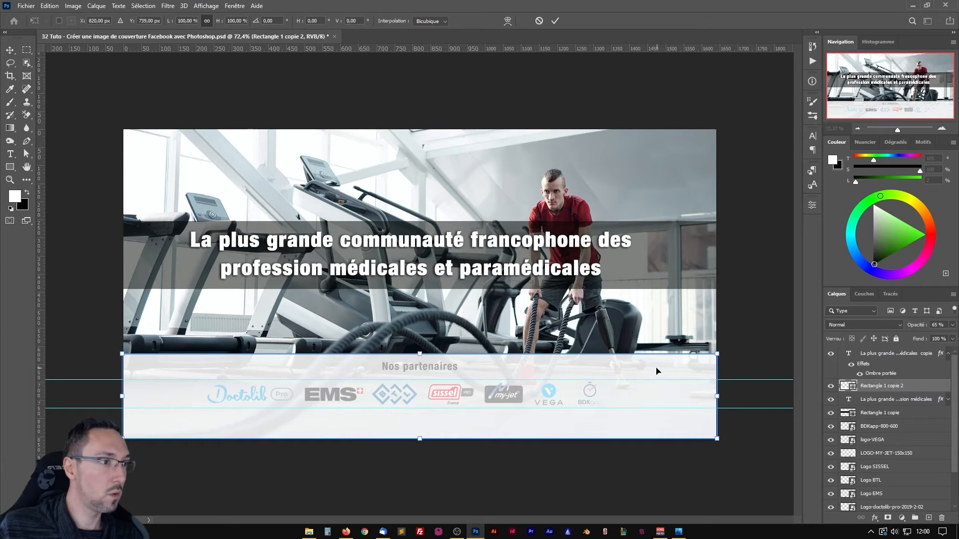
left_click_drag(657, 371, 642, 89)
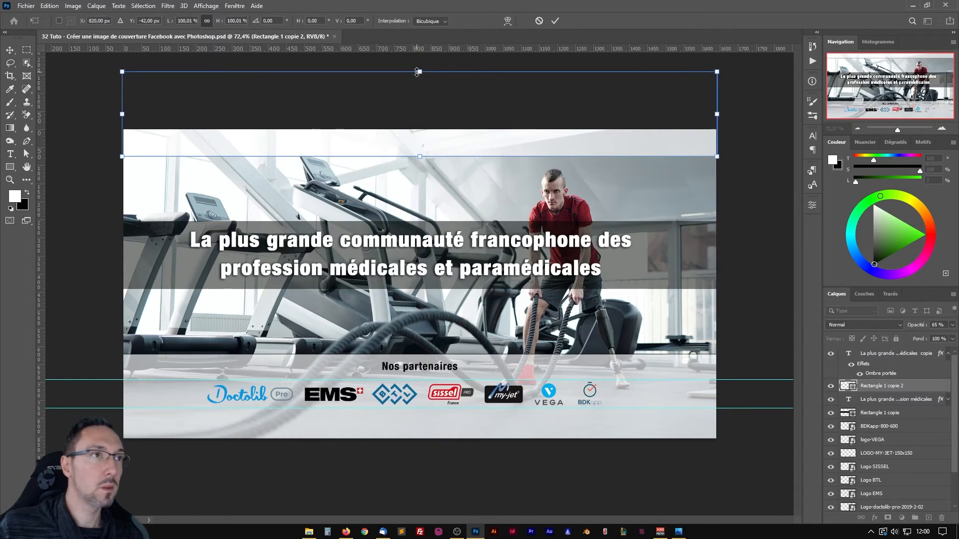
left_click_drag(419, 72, 419, 156)
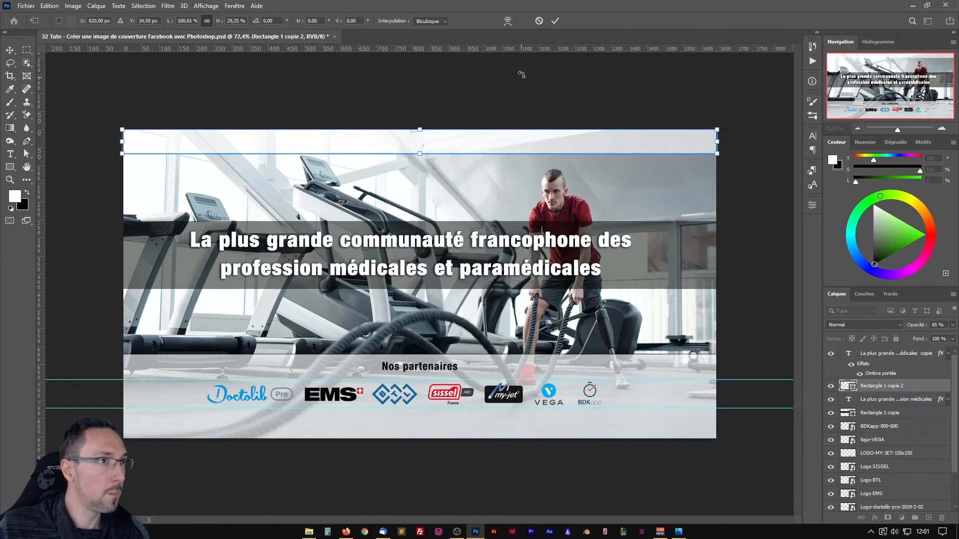
left_click(555, 22)
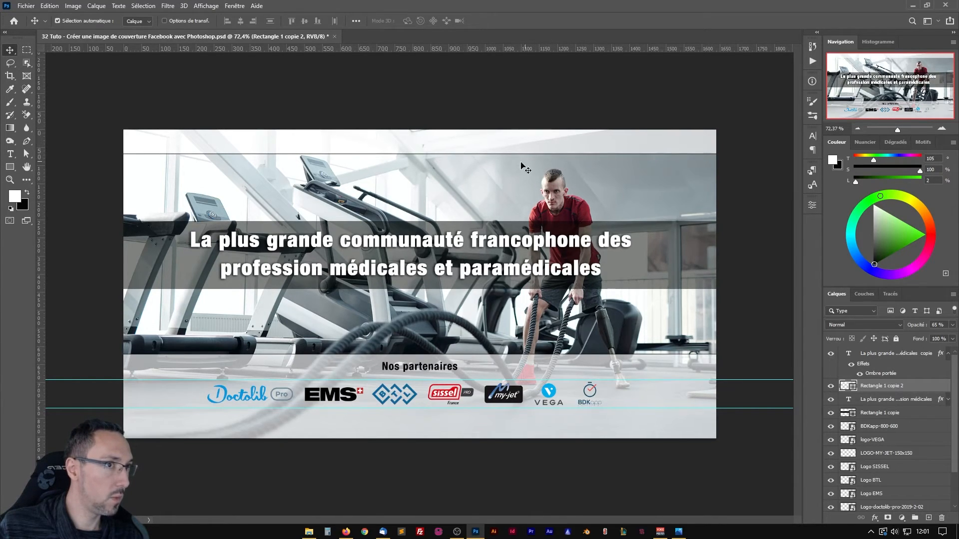
Set the outline width of the thin upper strip to 1 px in the shape's properties.
left_click(812, 204)
left_click(716, 333)
left_click_drag(714, 342, 708, 343)
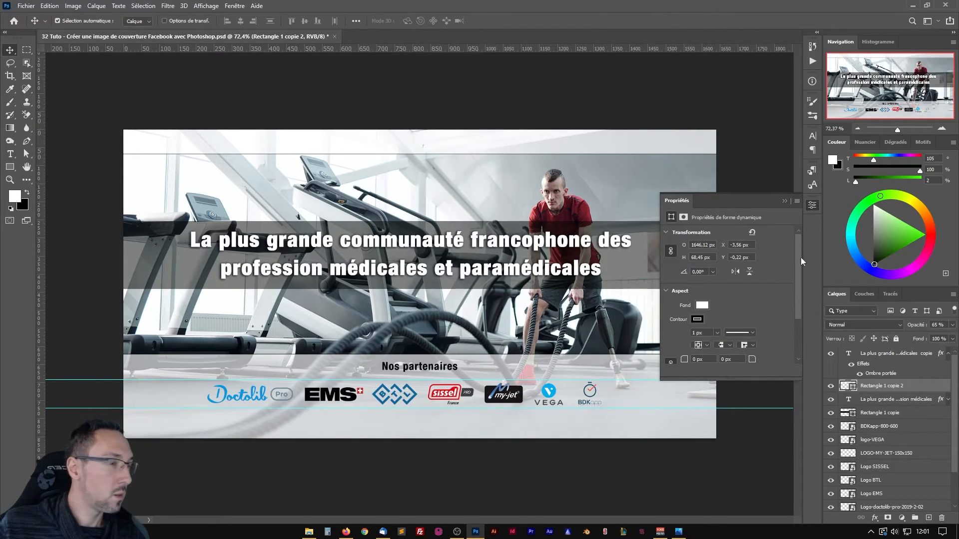
left_click(813, 205)
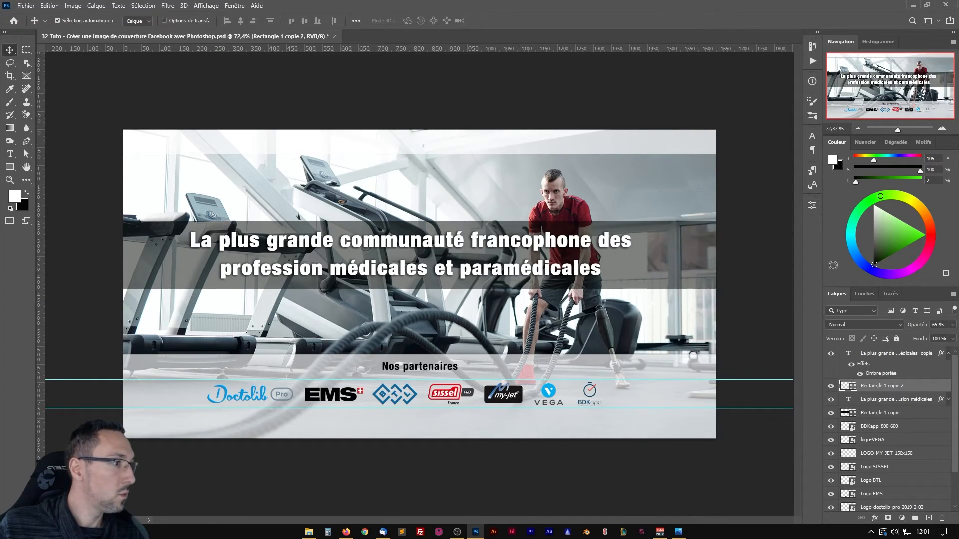
Collapse the copied headline's effects list and move that text straight up so its first line sits on the thin upper strip.
left_click(867, 354)
left_click(948, 353)
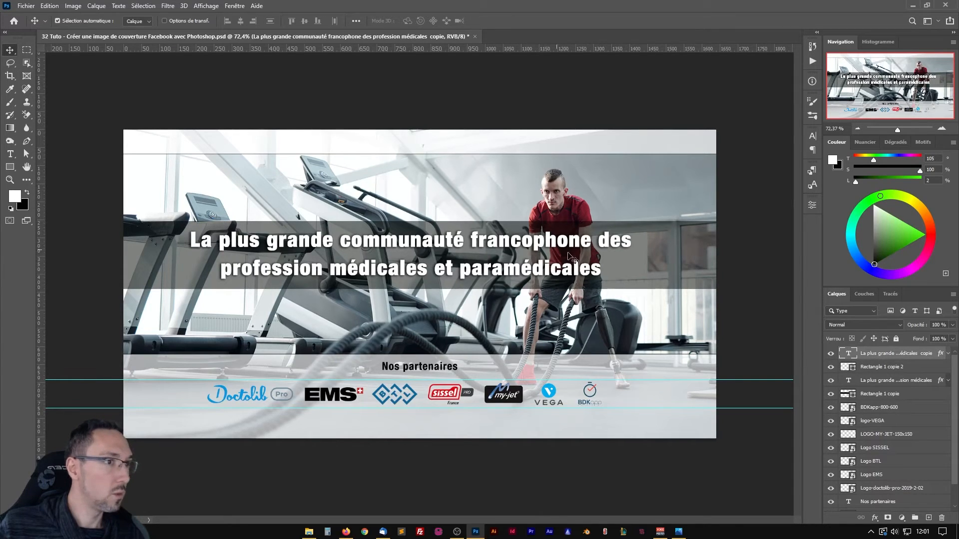
left_click_drag(554, 238, 551, 147)
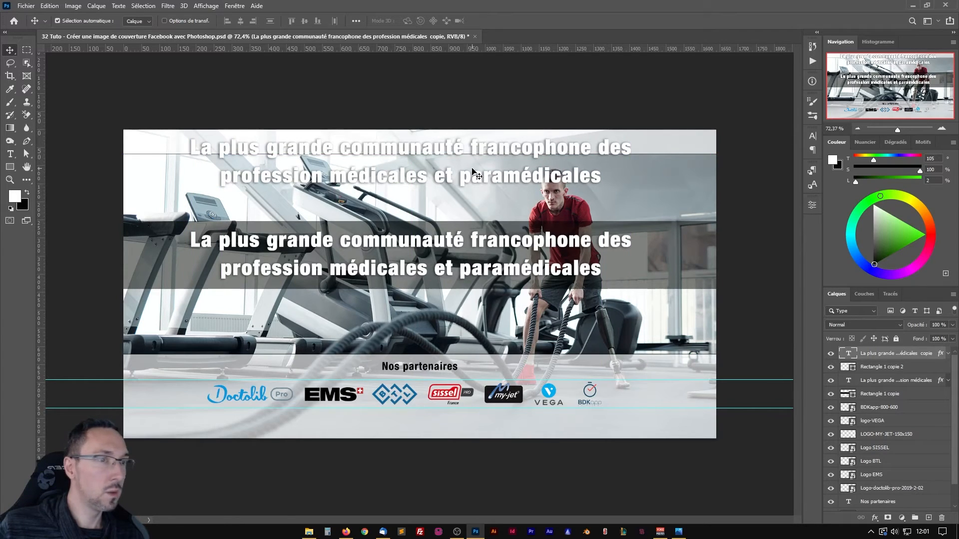
Select all of the copied headline's text and change its colour to black.
double_click(847, 354)
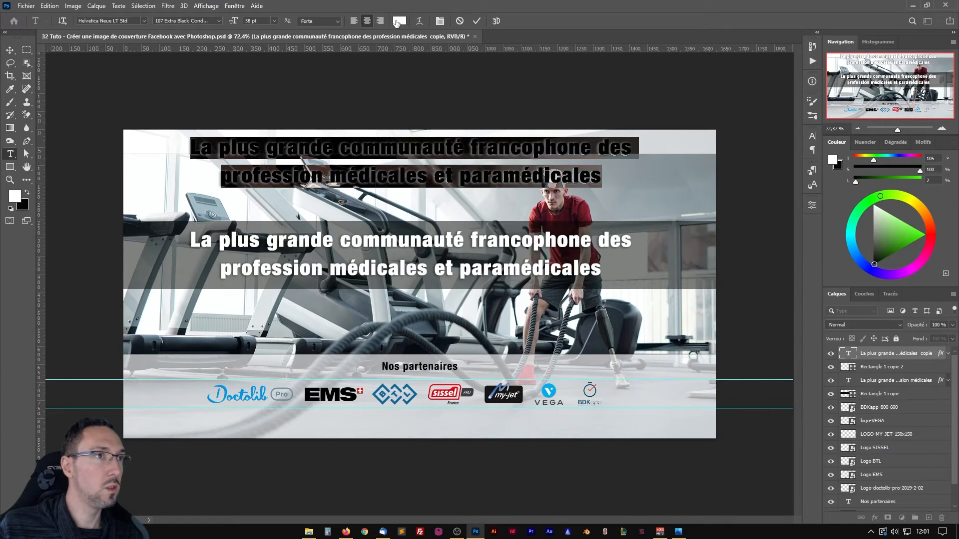
left_click(806, 136)
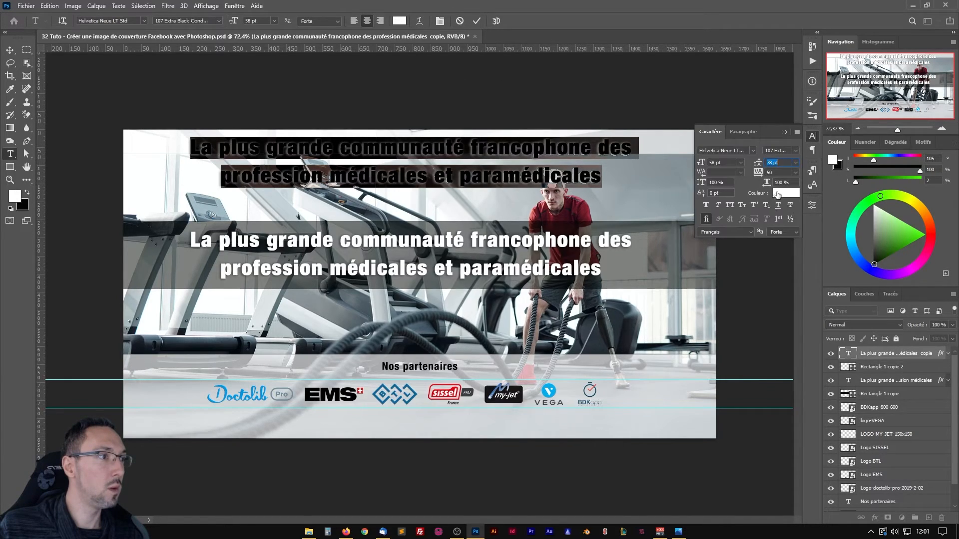
left_click(401, 22)
left_click_drag(333, 159, 270, 253)
left_click(487, 120)
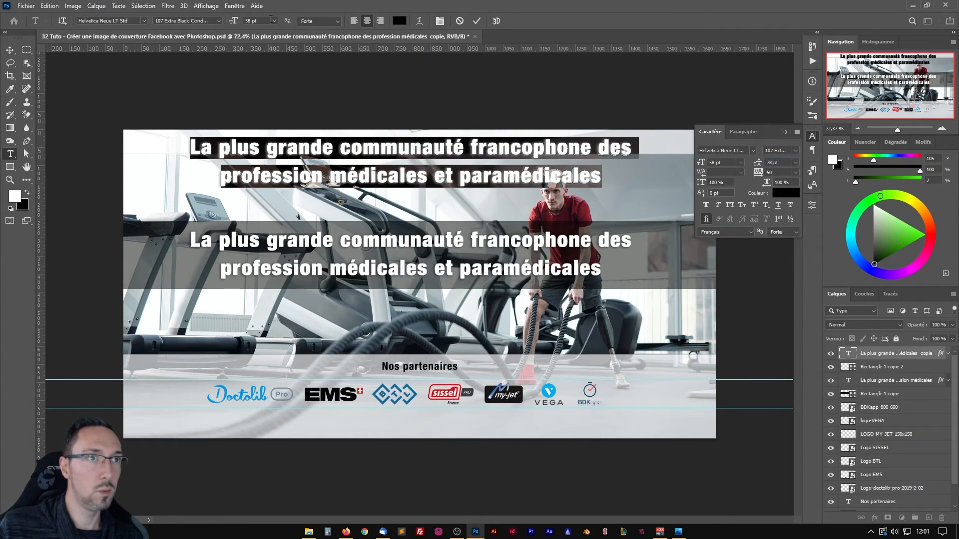
Set the copied headline's font size to 26 pt and replace its text with "Actualités", following the reference banner image.
left_click_drag(233, 21, 215, 24)
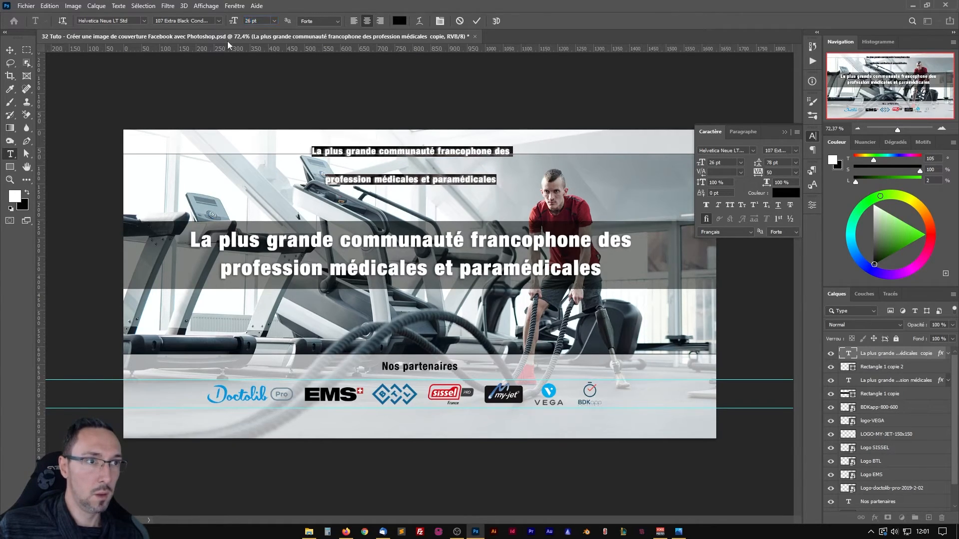
key("alt+Tab")
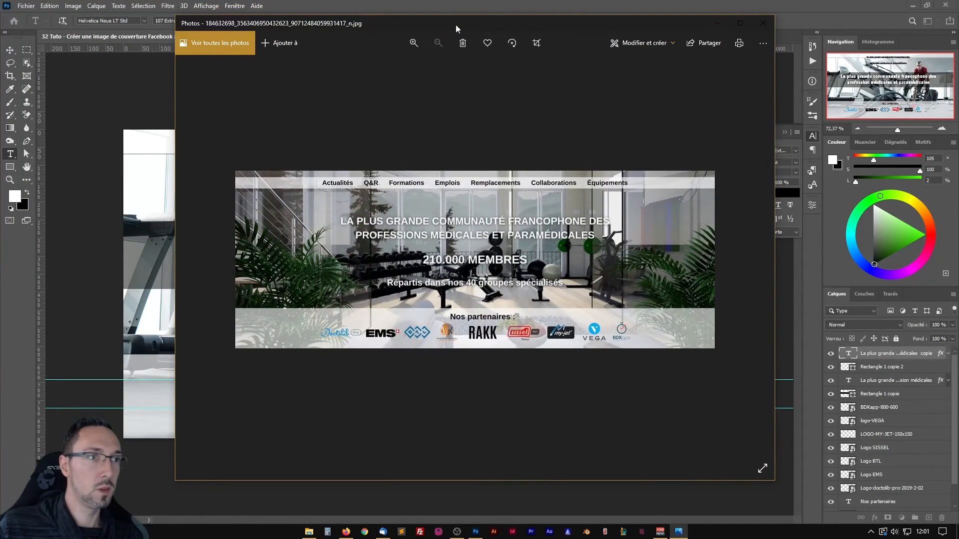
key("alt+Tab")
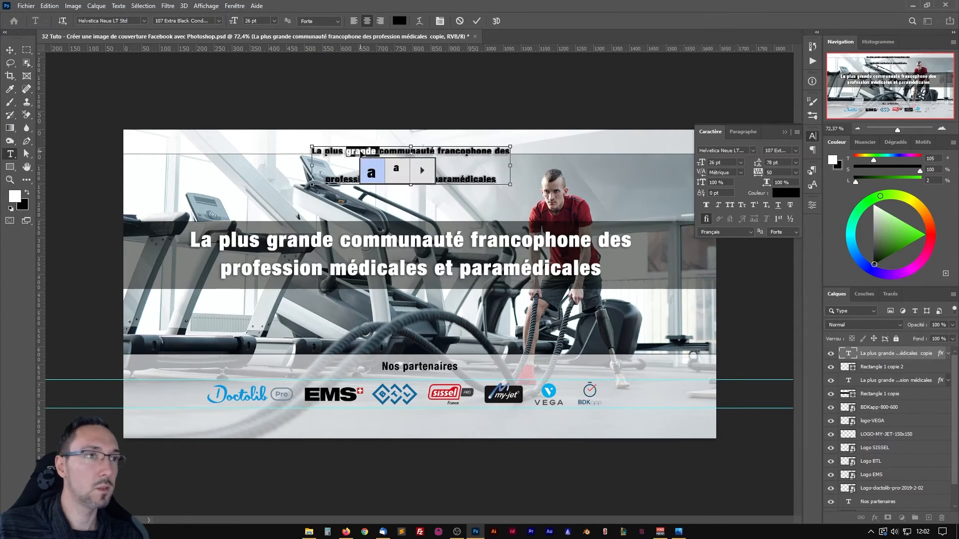
left_click(360, 148)
type("alités")
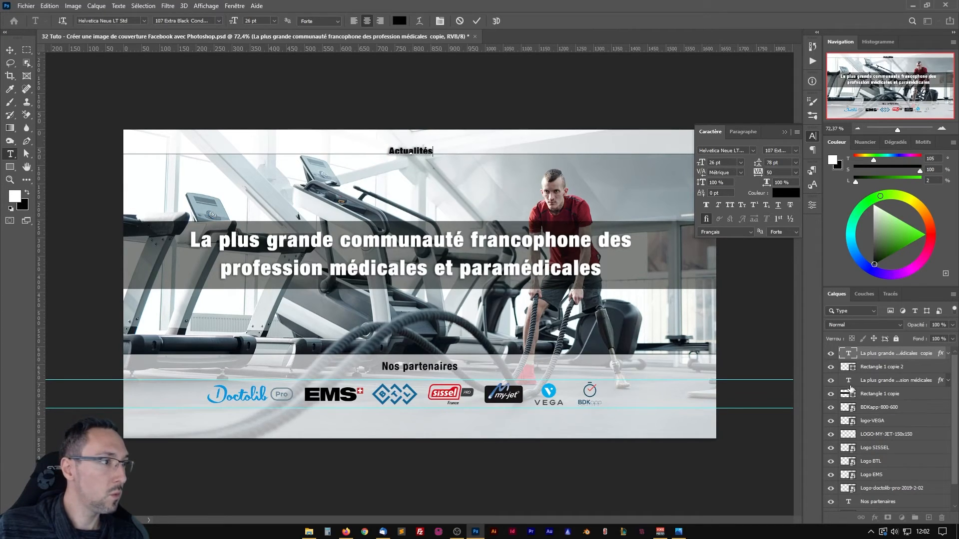
key("ctrl+Return")
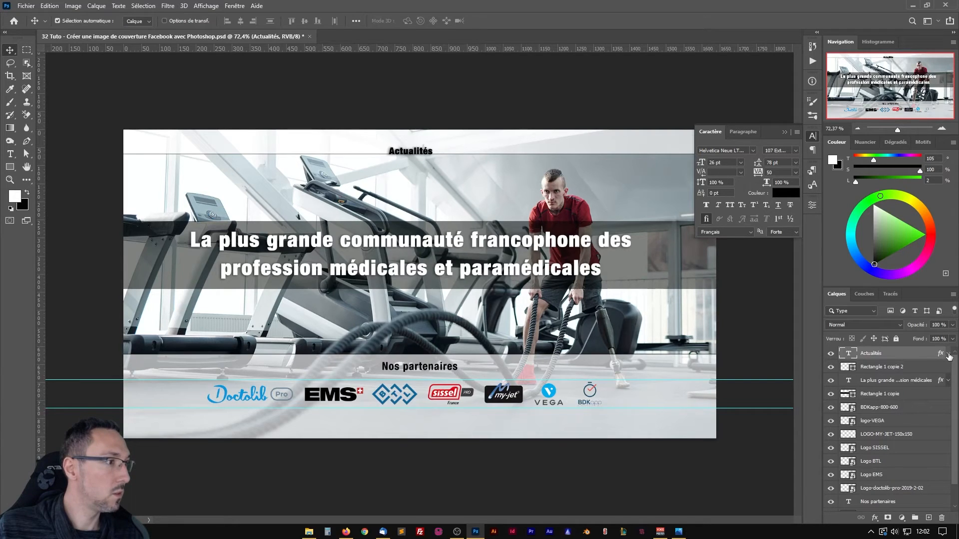
Turn off the drop shadow (Ombre portée) on the Actualités text and clear its layer style.
right_click(927, 354)
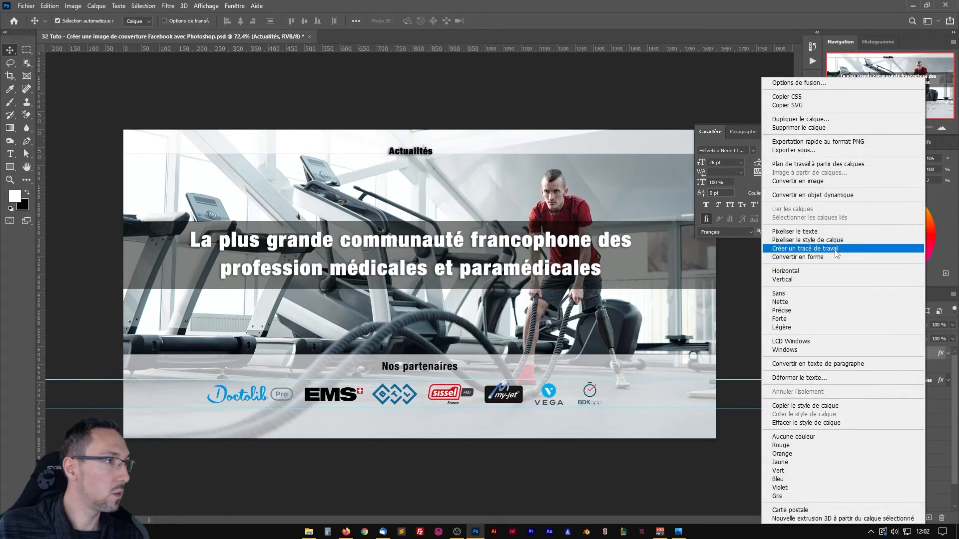
left_click(799, 82)
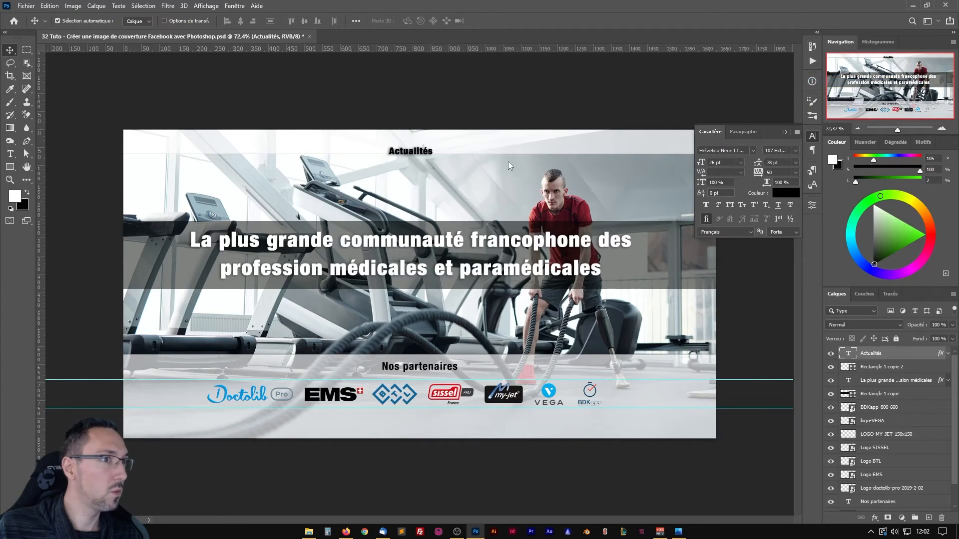
left_click_drag(223, 8, 696, 74)
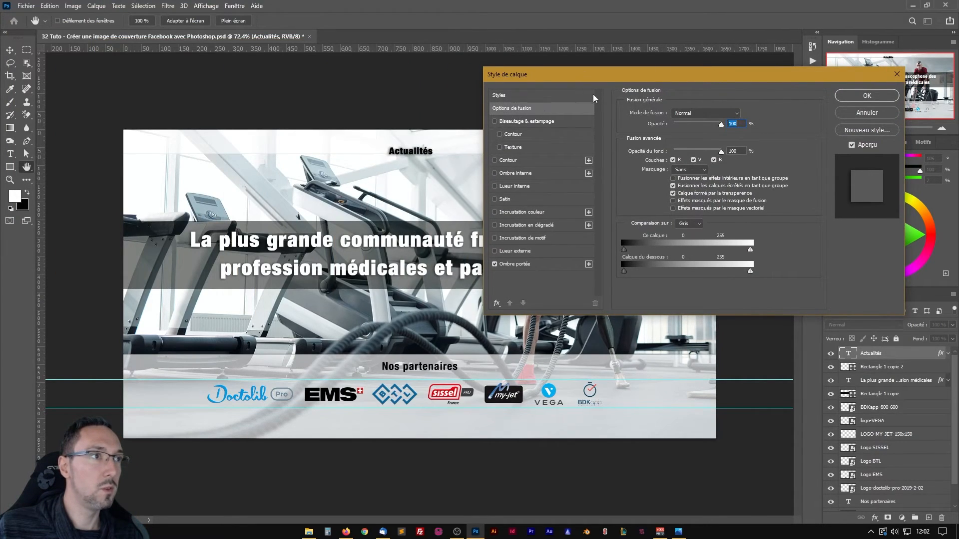
left_click_drag(517, 74, 504, 64)
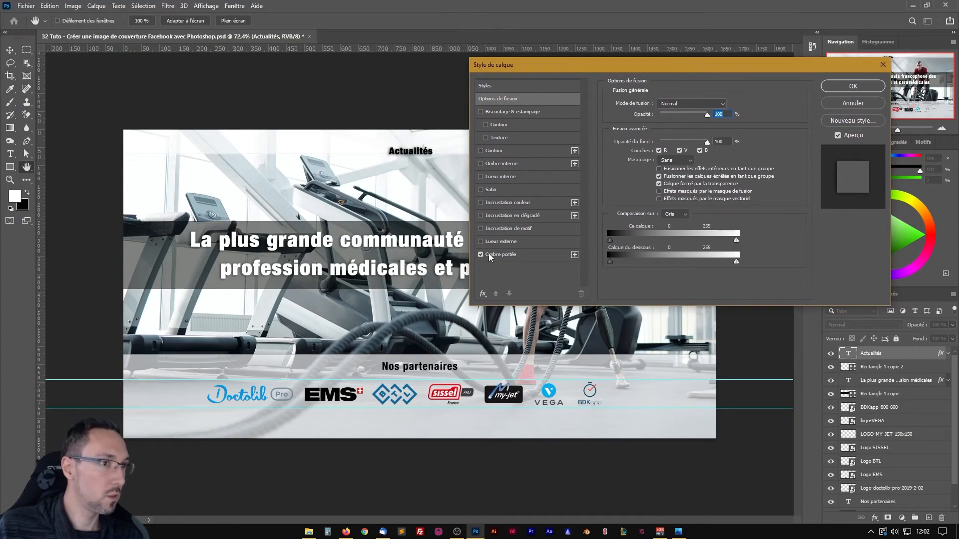
left_click(482, 254)
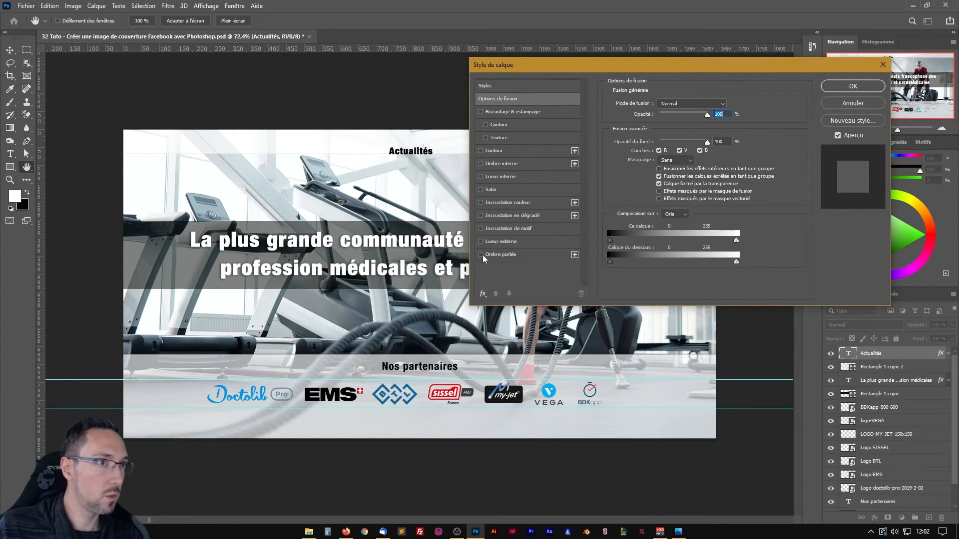
left_click(842, 88)
left_click(947, 354)
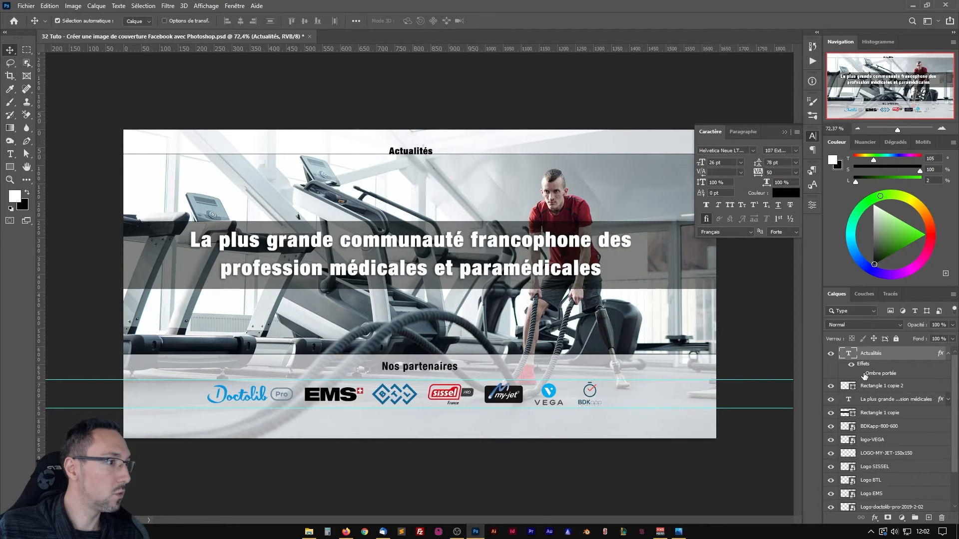
right_click(894, 353)
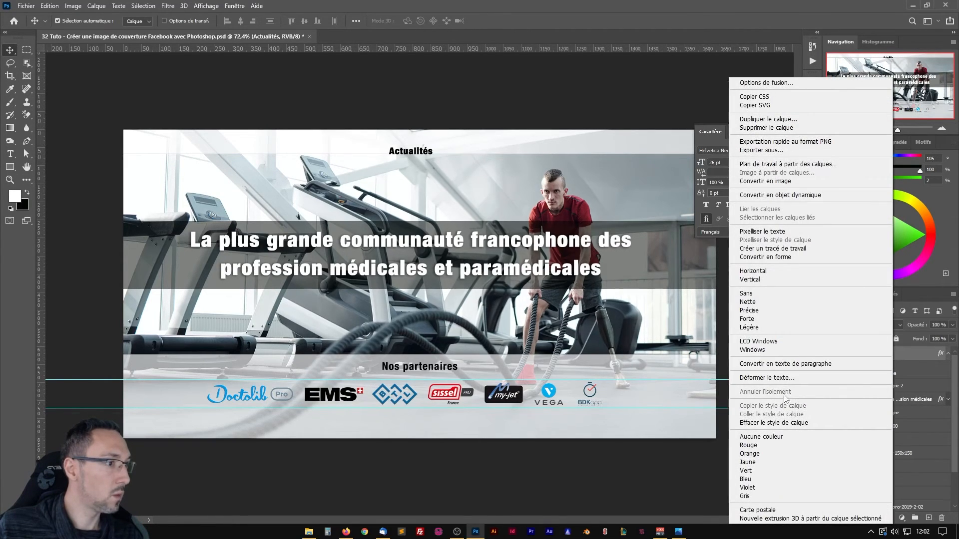
left_click(782, 422)
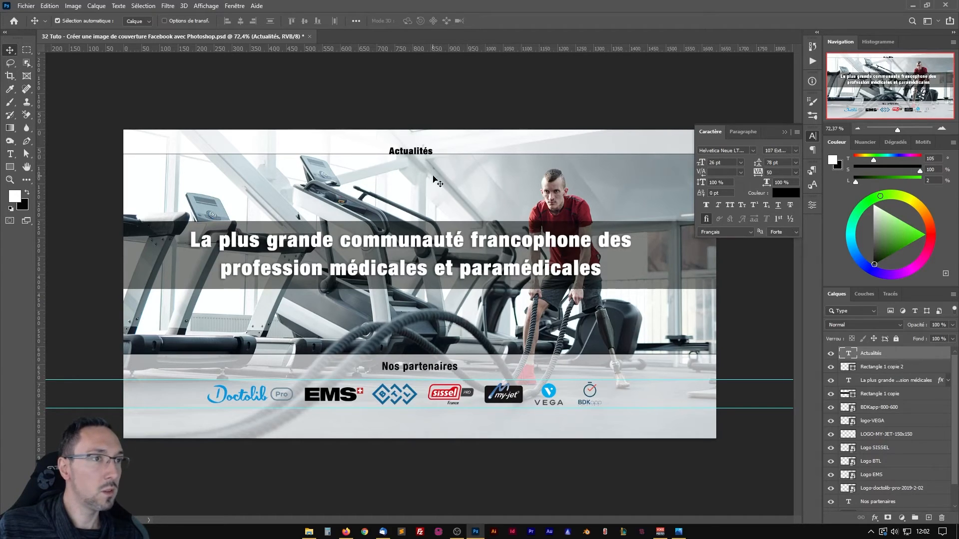
Nudge the Actualités text up about 23 px so it sits vertically centred in the thin upper strip.
key("shift+Up")
key("shift+Up")
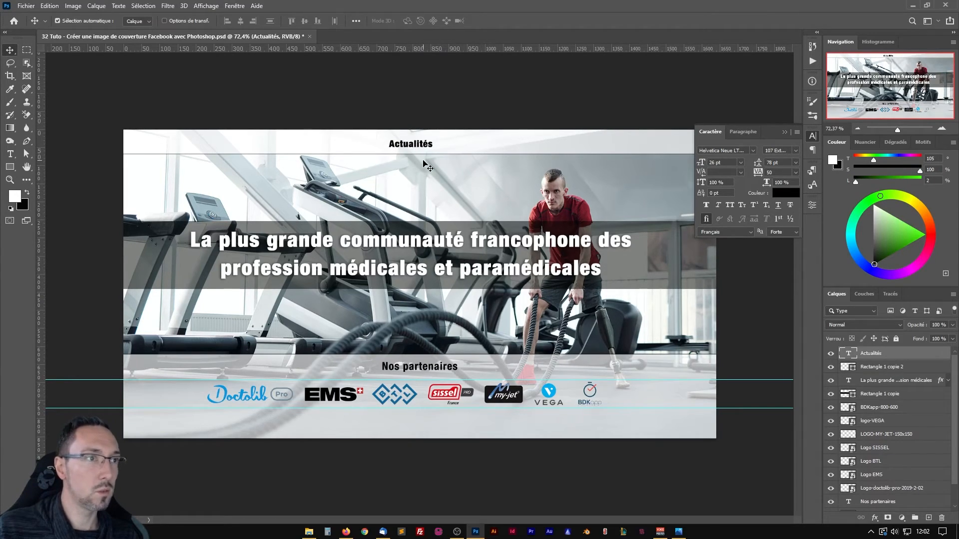
key("Up")
key("Up")
key("Up")
key("Up")
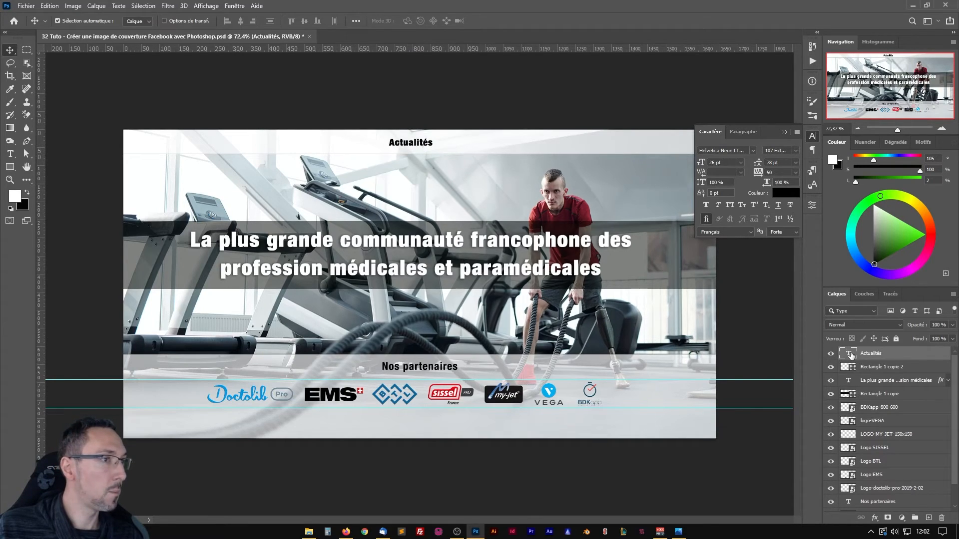
Left-align the Actualités text, shift it toward the strip's left part and place a copy just beside it.
double_click(849, 354)
left_click(353, 21)
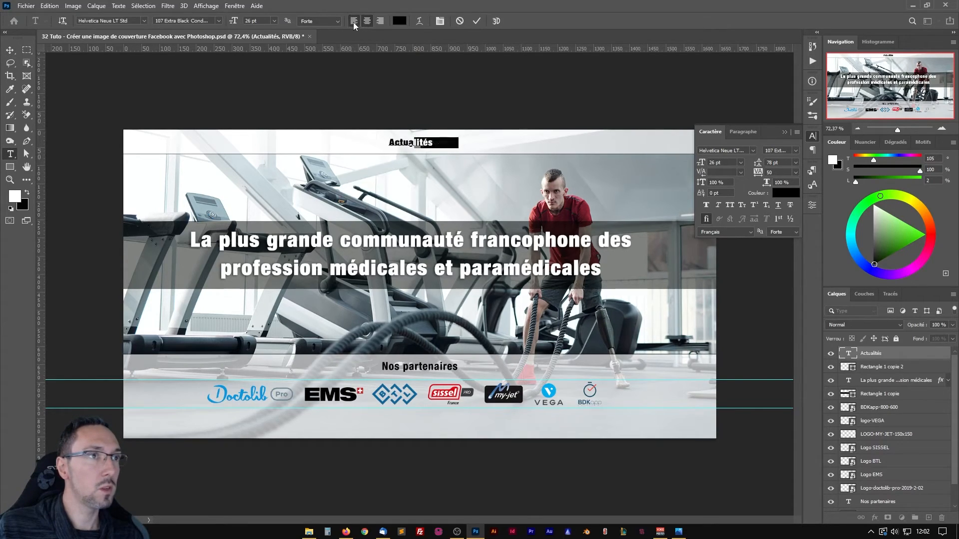
left_click(464, 142)
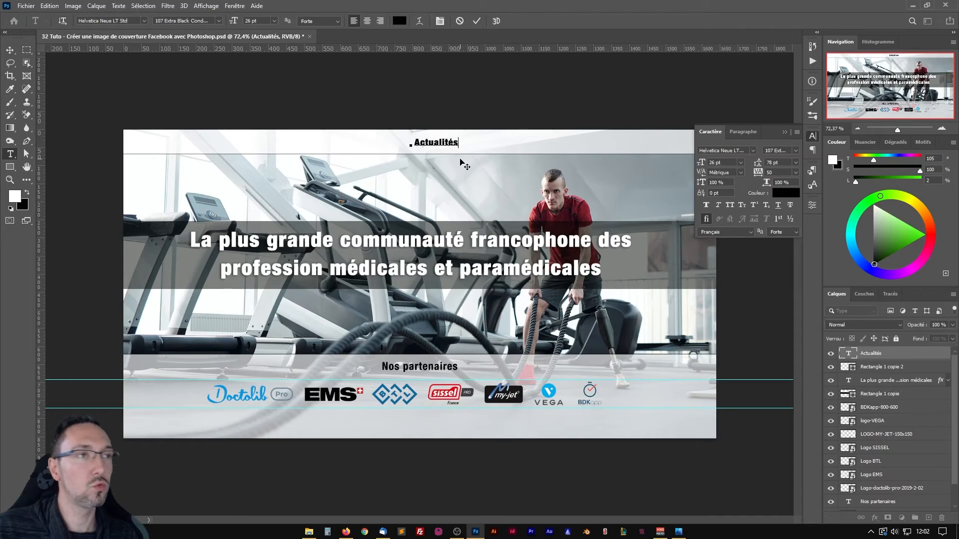
left_click(475, 22)
key("v")
left_click_drag(439, 150, 330, 147)
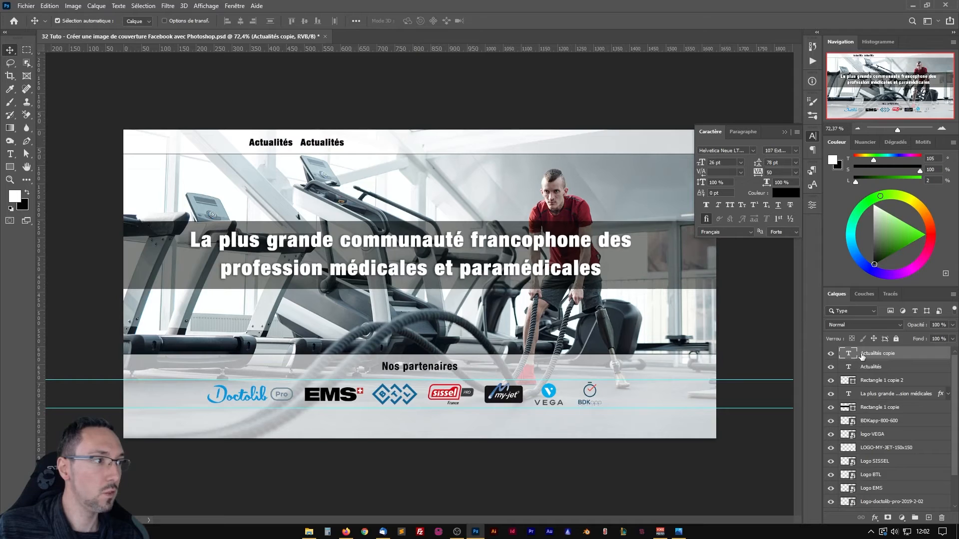
Move the Actualités copy below the original in the layer order and change its text to "Q&R".
left_click_drag(862, 355, 858, 373)
double_click(850, 366)
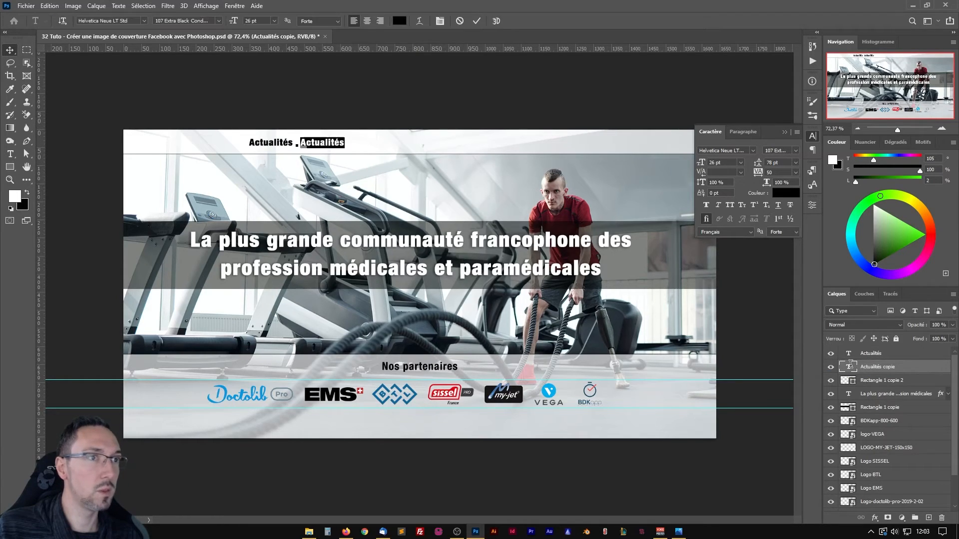
type("O")
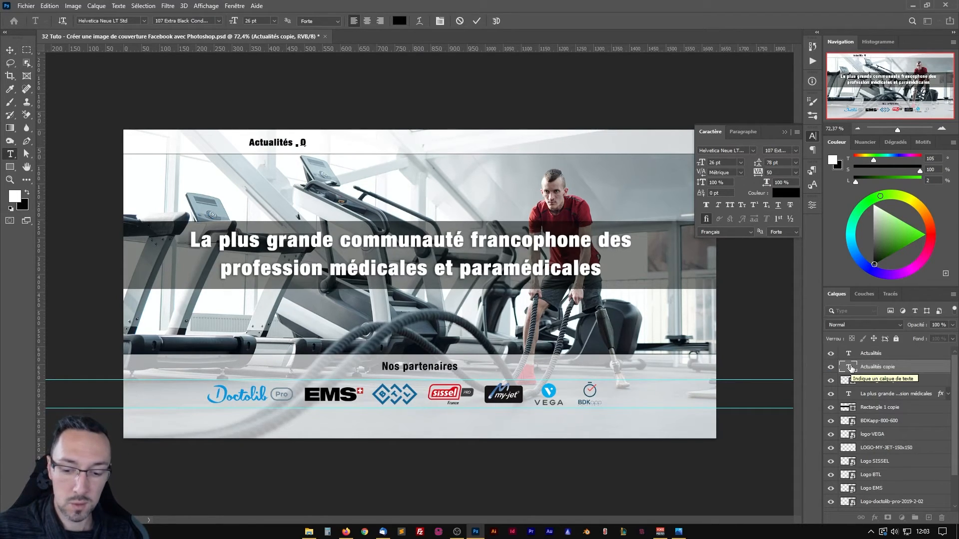
type("&R")
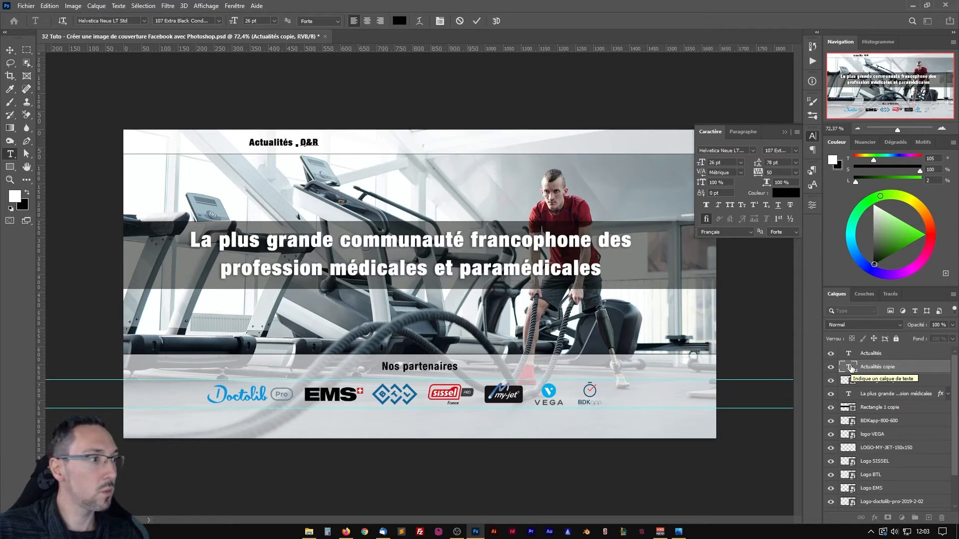
left_click(874, 370)
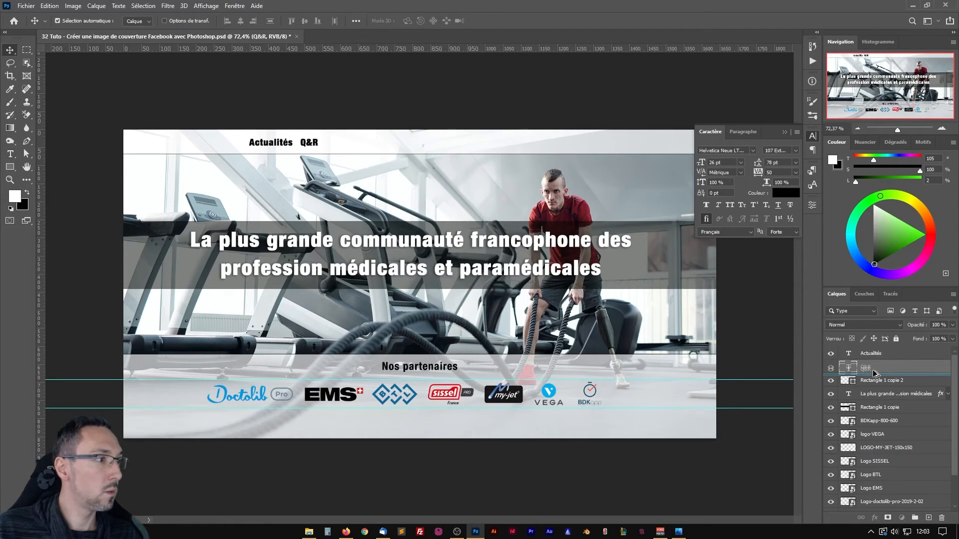
Add "Formations", "Emplois" and "Remplacements" as copied labels along the strip, with Remplacements below Emplois in the layer order.
left_click_drag(874, 370, 869, 373)
type("mplacements")
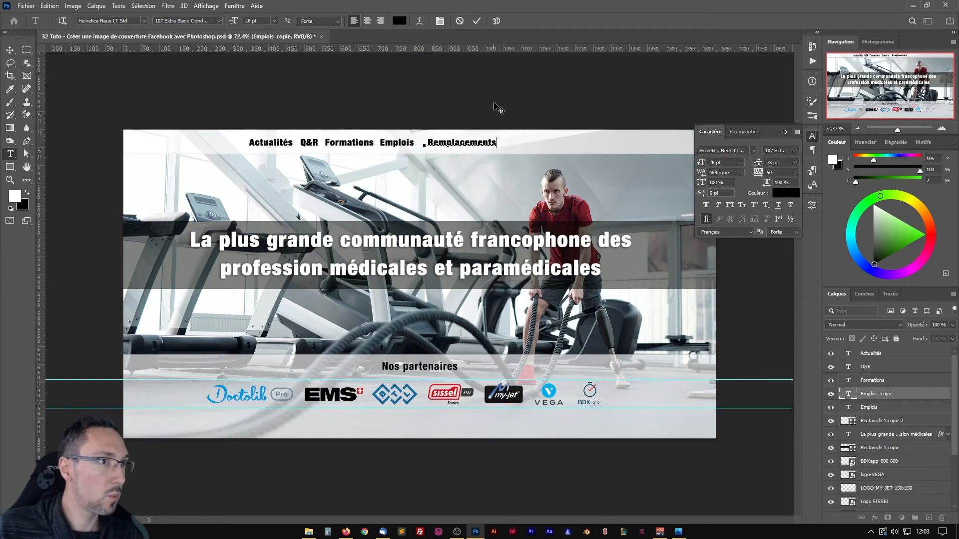
left_click(476, 21)
key("v")
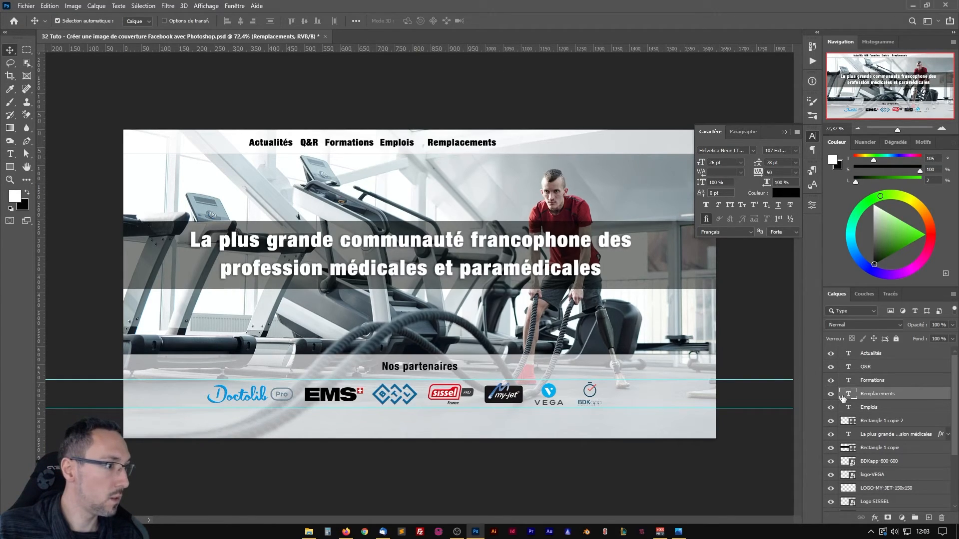
left_click_drag(843, 398, 847, 411)
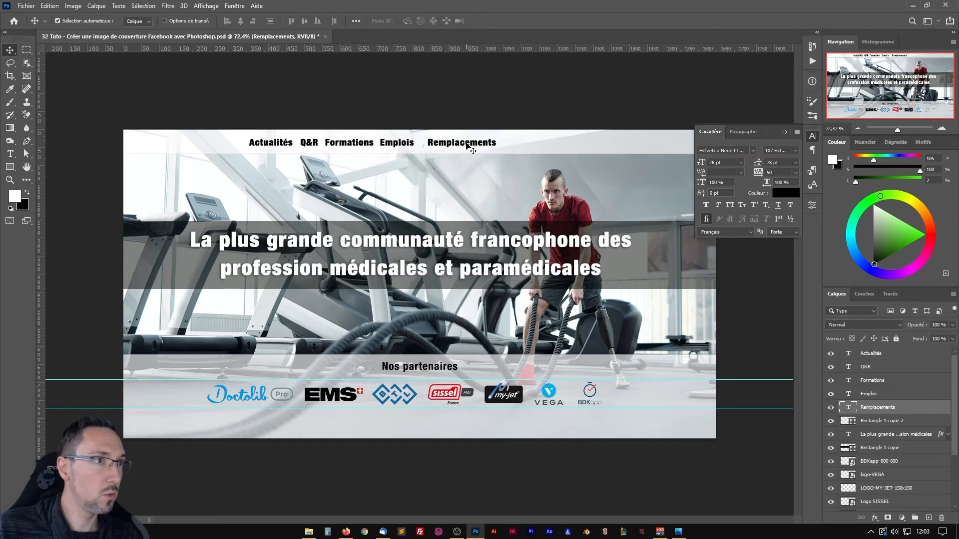
Move Remplacements further right along the strip and distribute the five menu labels evenly in the horizontal direction.
left_click_drag(466, 145, 523, 145)
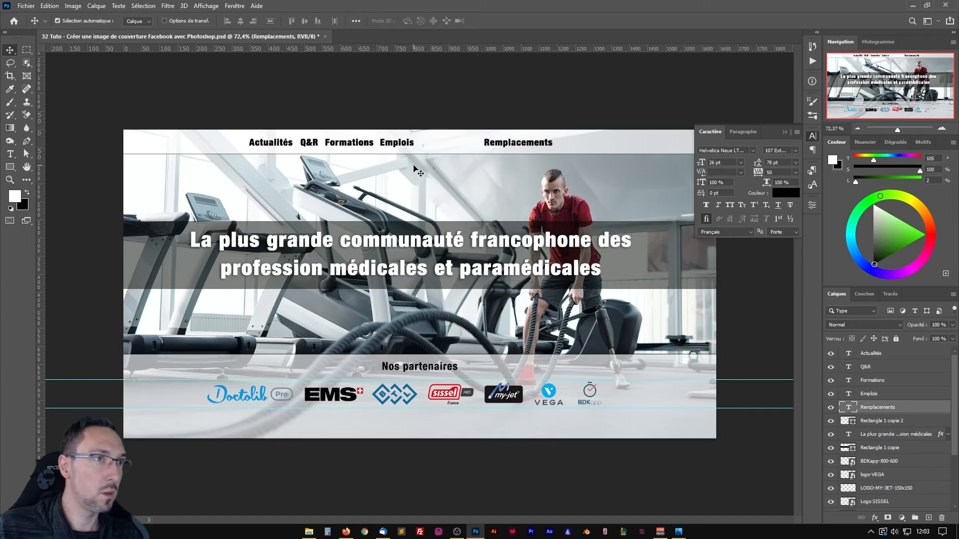
left_click(907, 360, "shift")
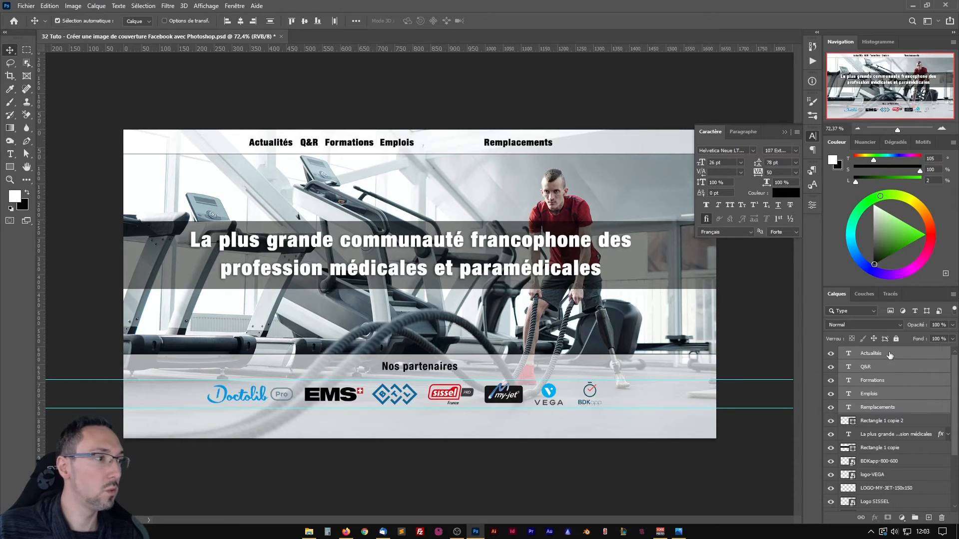
left_click(241, 21)
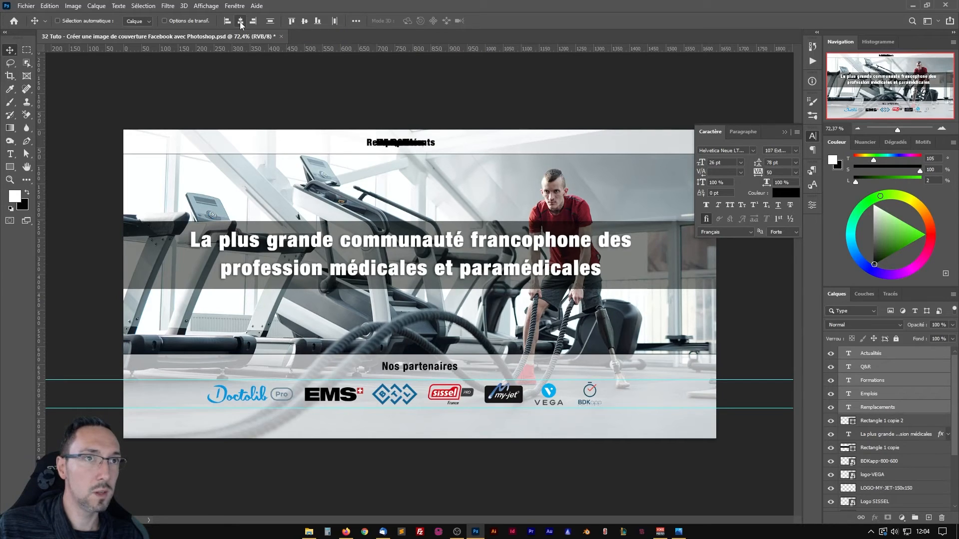
key("ctrl+z")
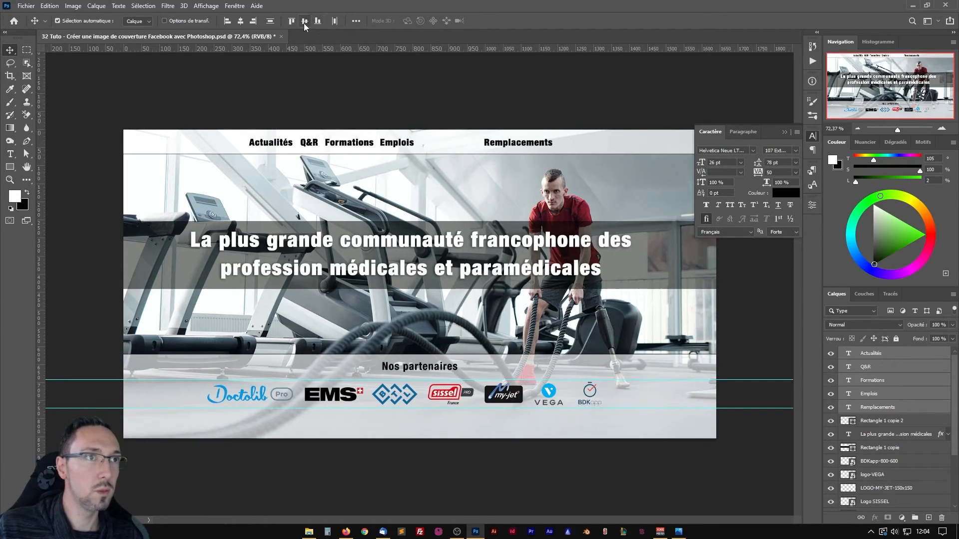
left_click(333, 22)
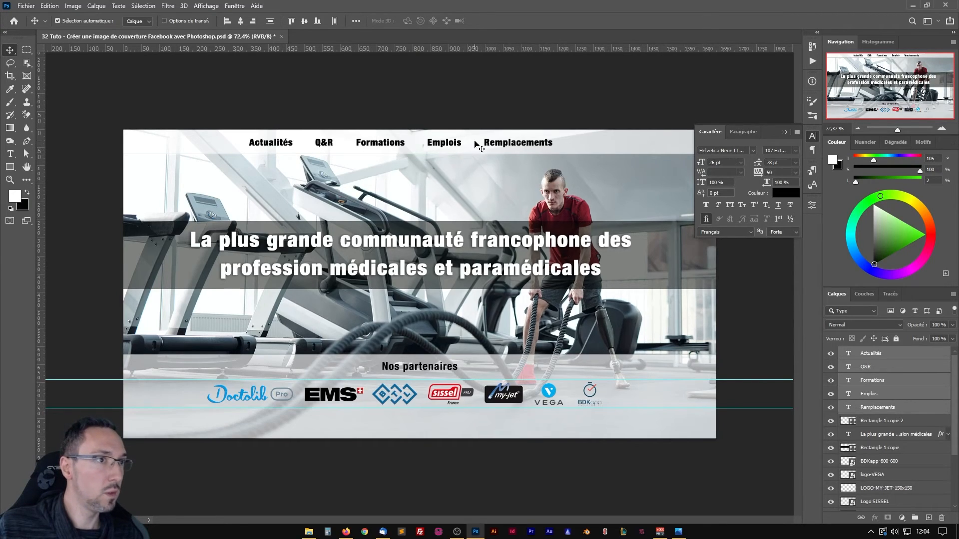
Move the five menu labels together about 76 px to the right, keeping them level on the upper strip.
left_click_drag(392, 144, 400, 147)
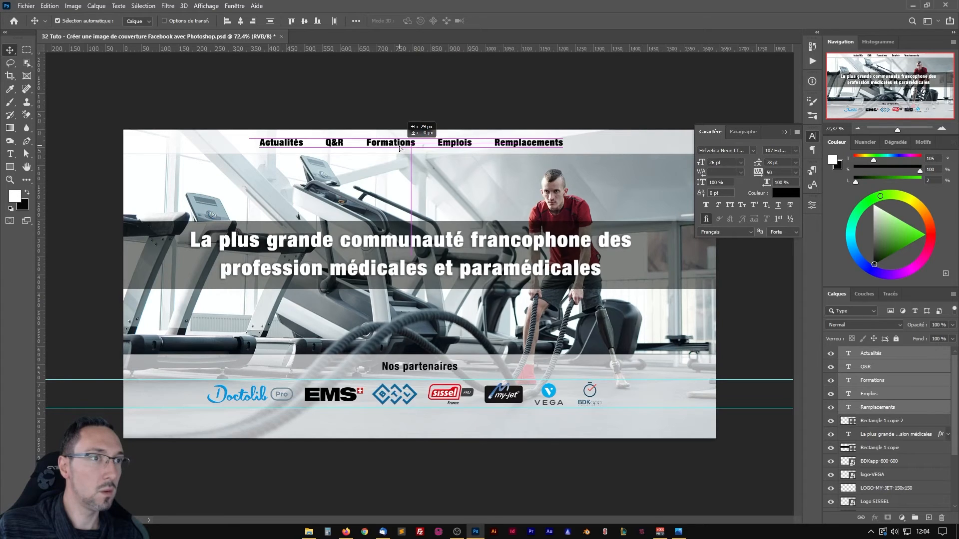
left_click_drag(399, 148, 420, 145)
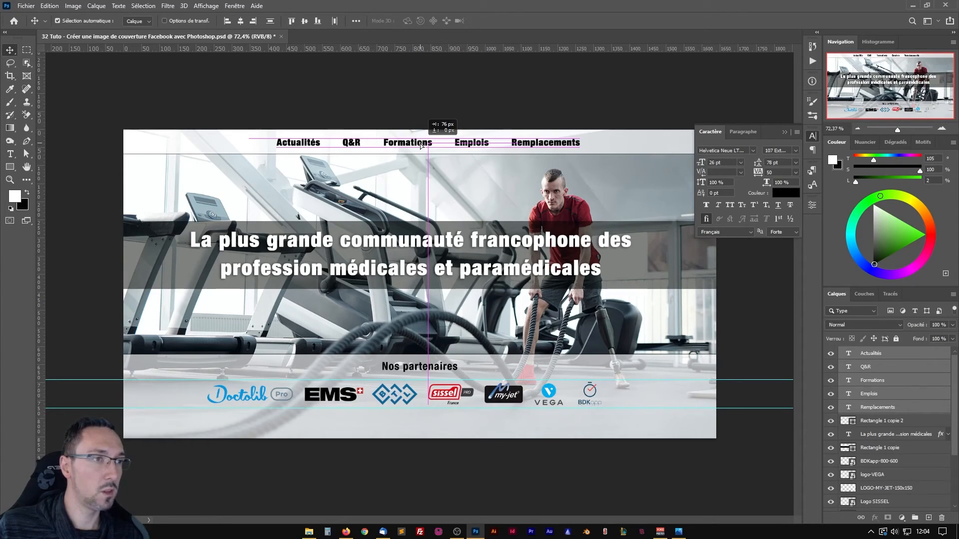
left_click_drag(421, 145, 421, 146)
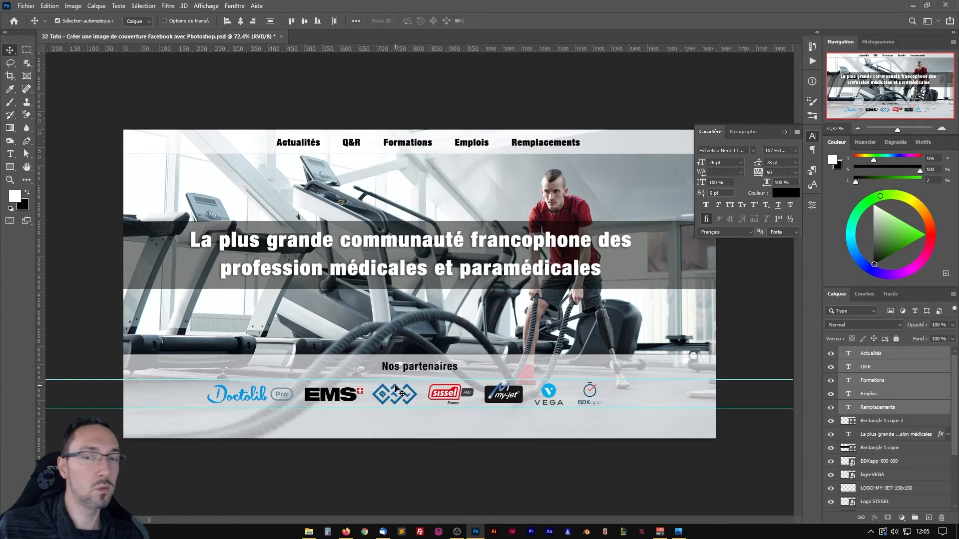
Open the Save As dialog for the banner document and cancel it without saving.
key("ctrl+shift+s")
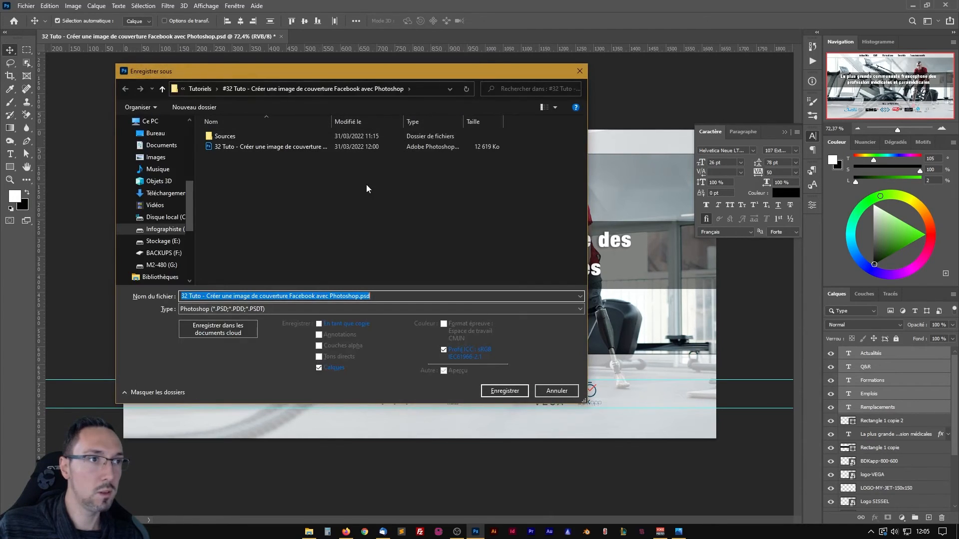
left_click(545, 391)
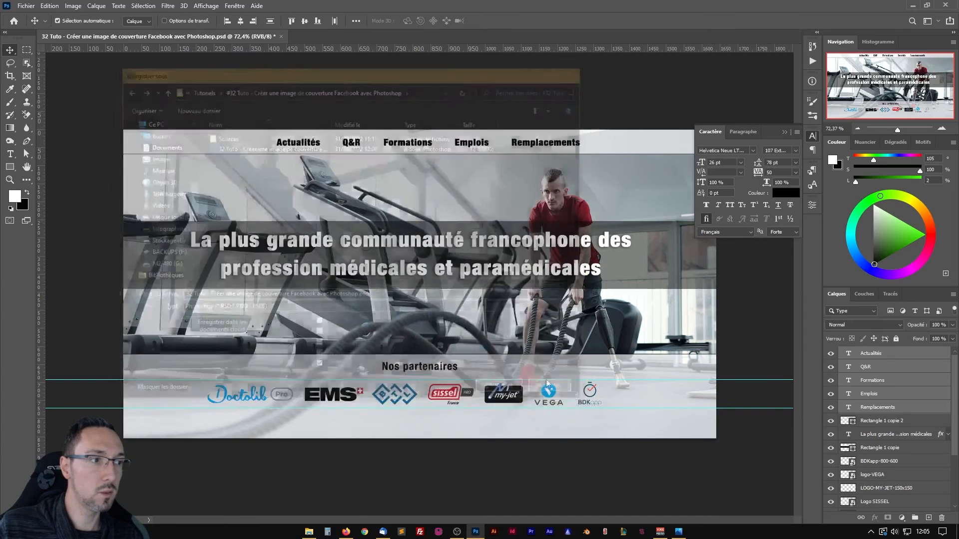
Save the banner document, then save a JPEG copy under the same file name with image quality 9.
key("ctrl+s")
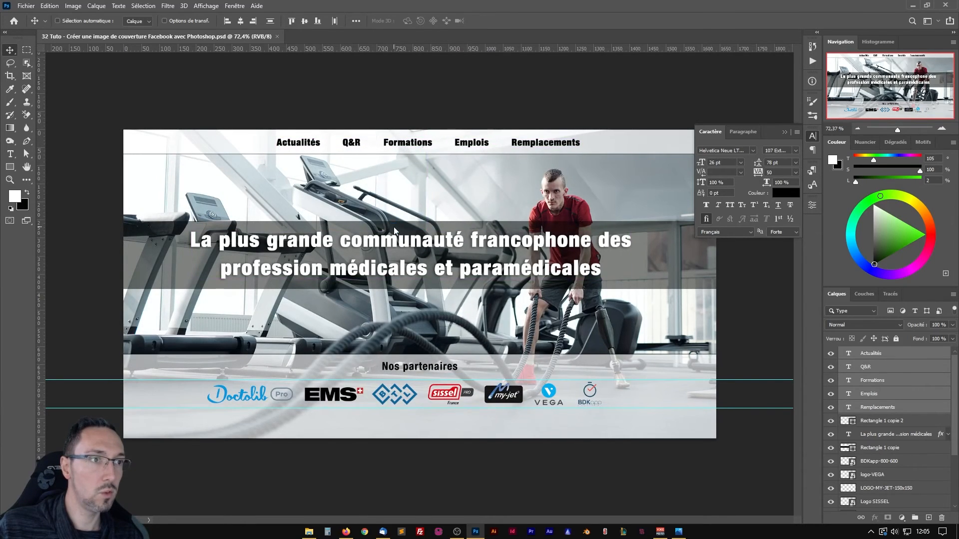
key("ctrl+shift+s")
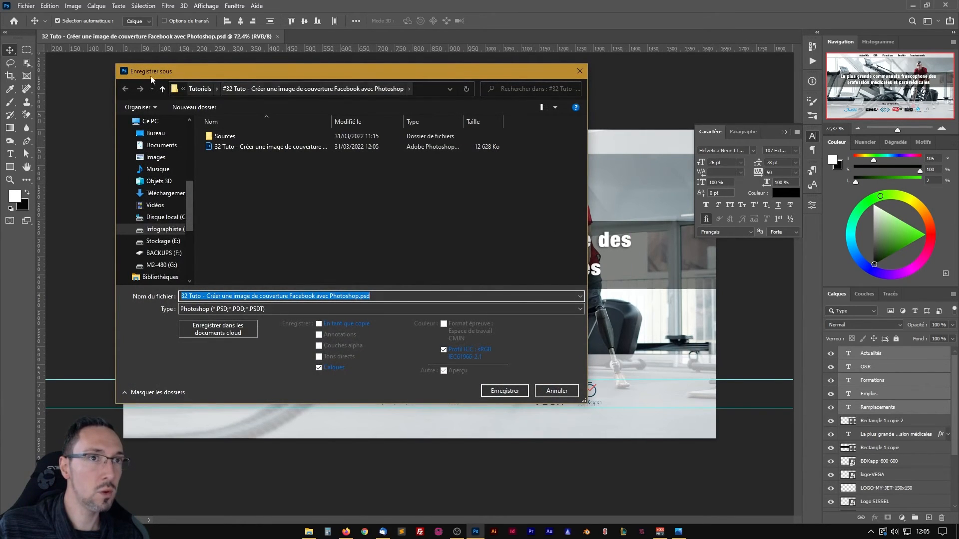
left_click(229, 307)
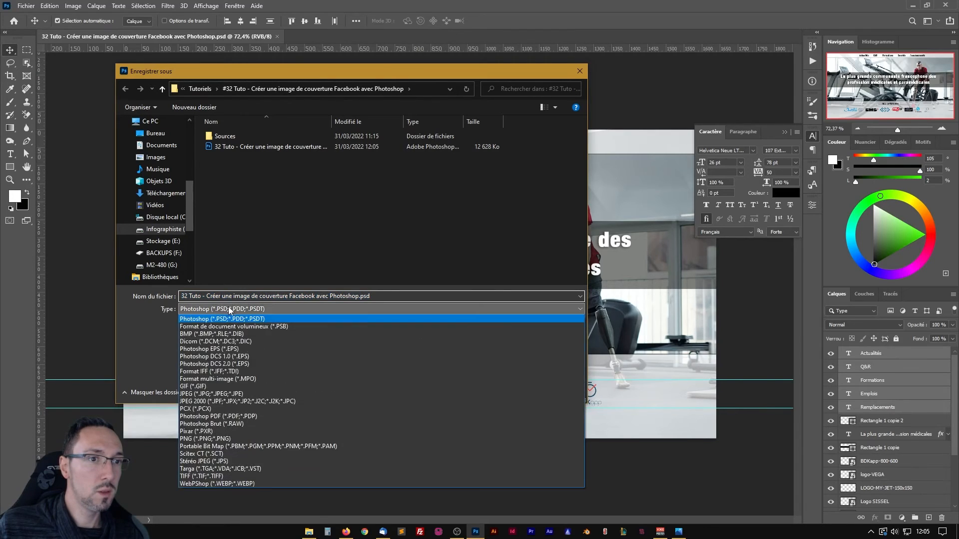
left_click(215, 395)
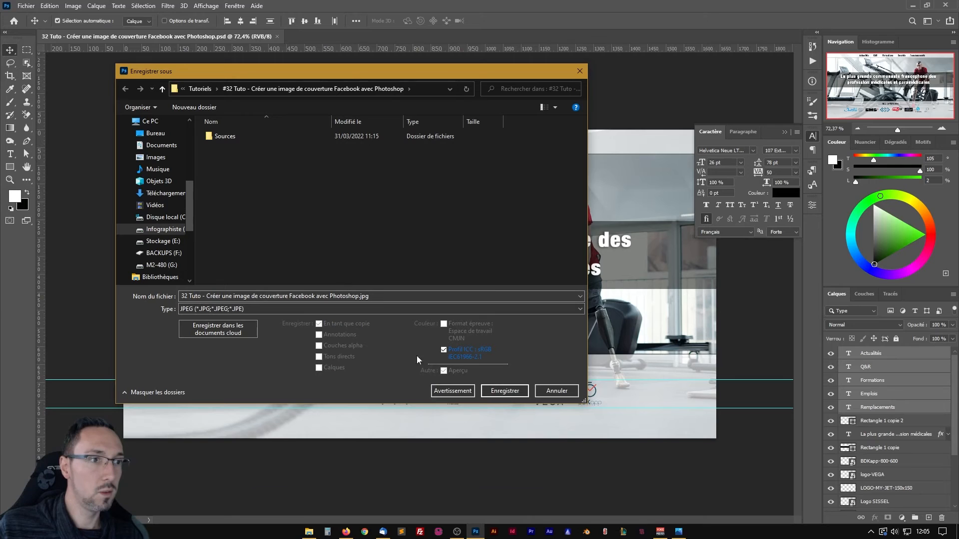
left_click(503, 392)
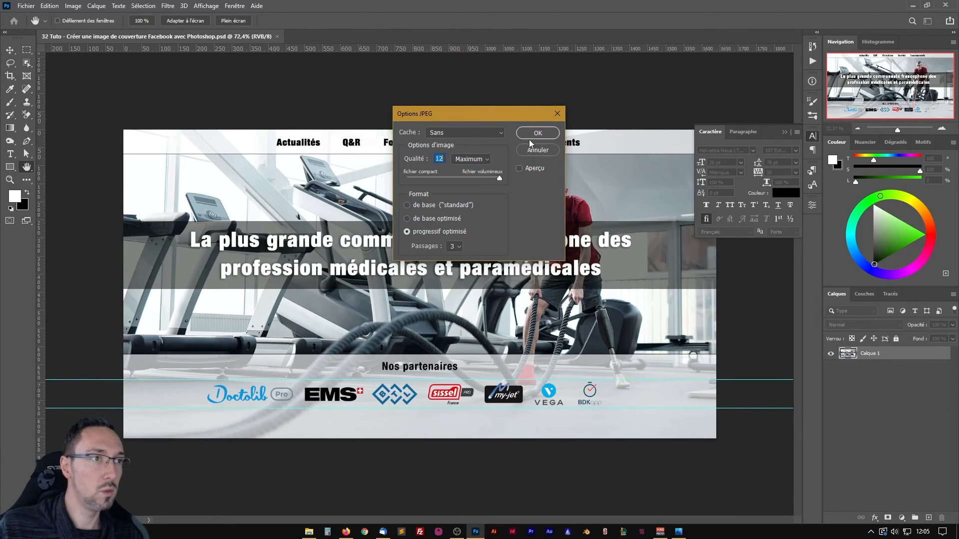
type("9")
left_click(533, 136)
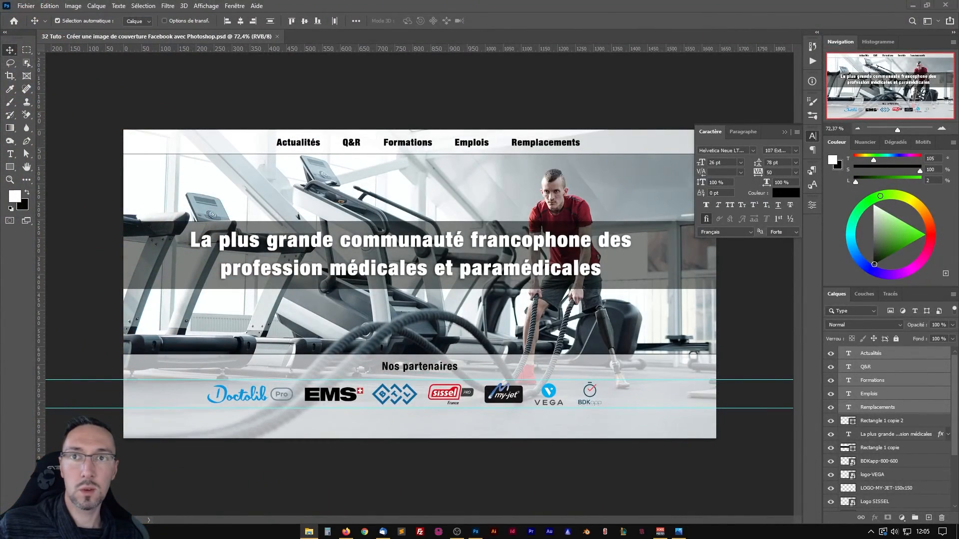
Open the exported JPEG from its folder to check the banner, then close the image viewer and the folder window.
left_click(308, 531)
double_click(332, 148)
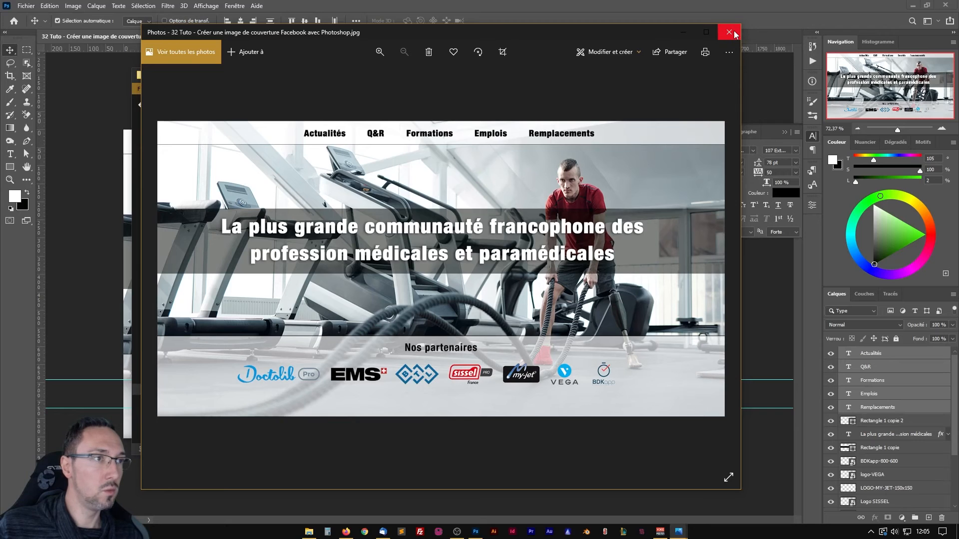
left_click(733, 33)
left_click(592, 16)
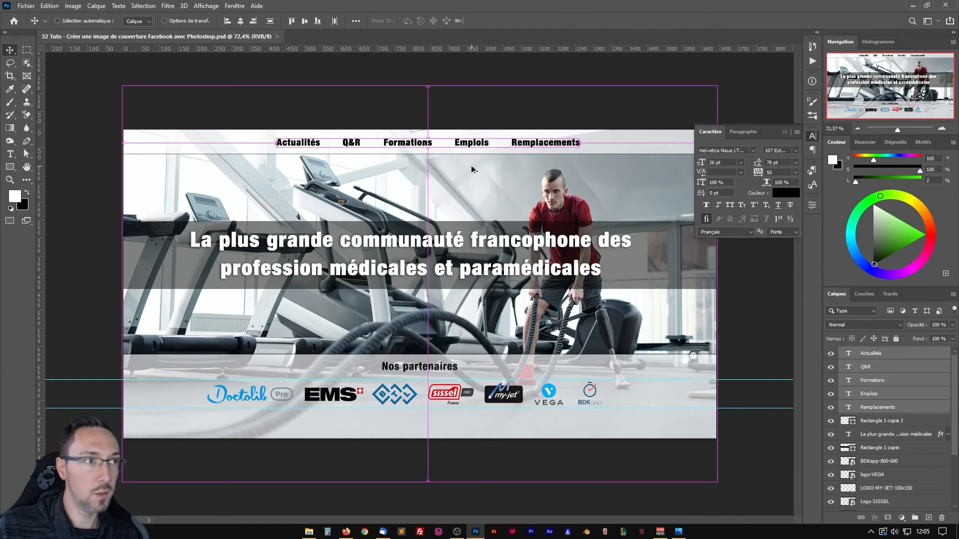
Resize the image to half its width, 1640/2 pixels, keeping the proportions and the 72 pixels/inch resolution.
key("ctrl+alt+i")
left_click_drag(476, 109, 419, 109)
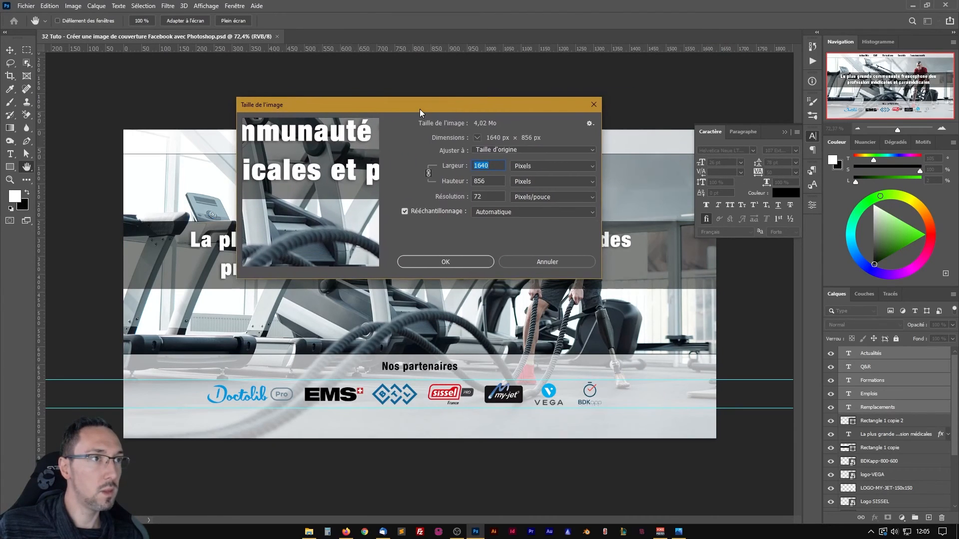
left_click(496, 166)
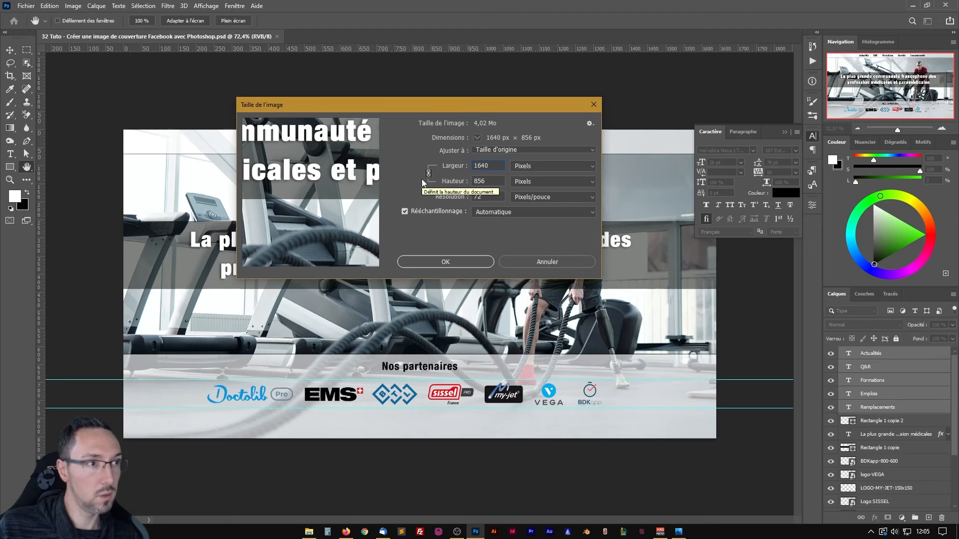
type("/2")
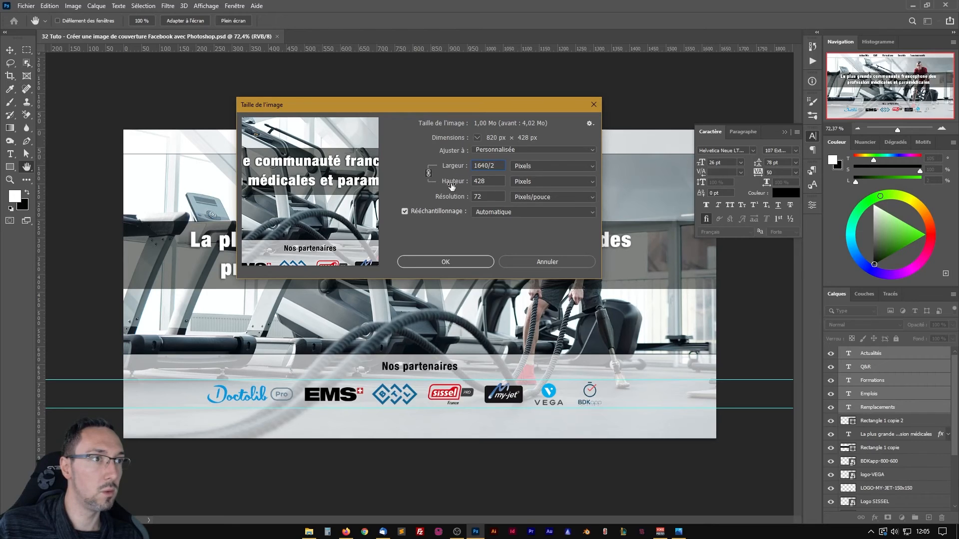
left_click(492, 197)
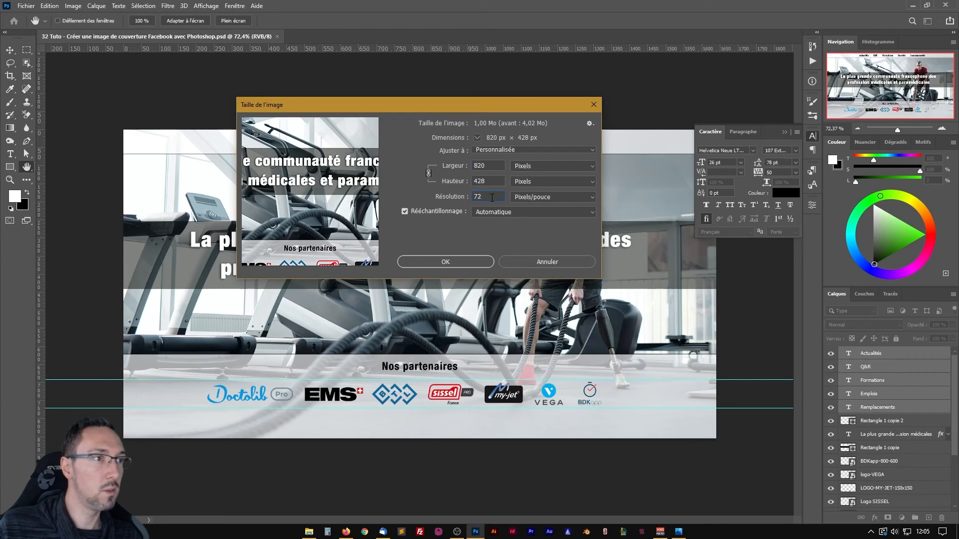
left_click(445, 262)
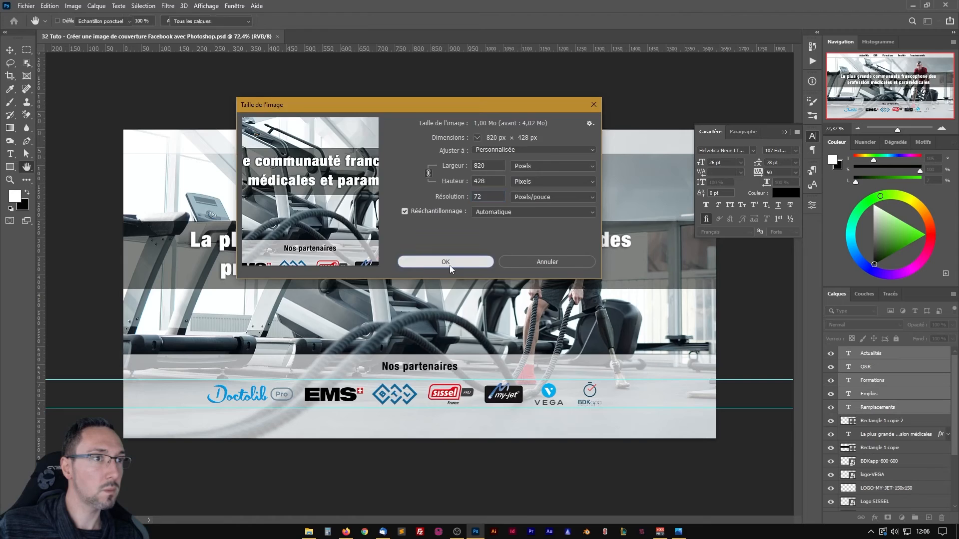
scroll(425, 265, "up", 5)
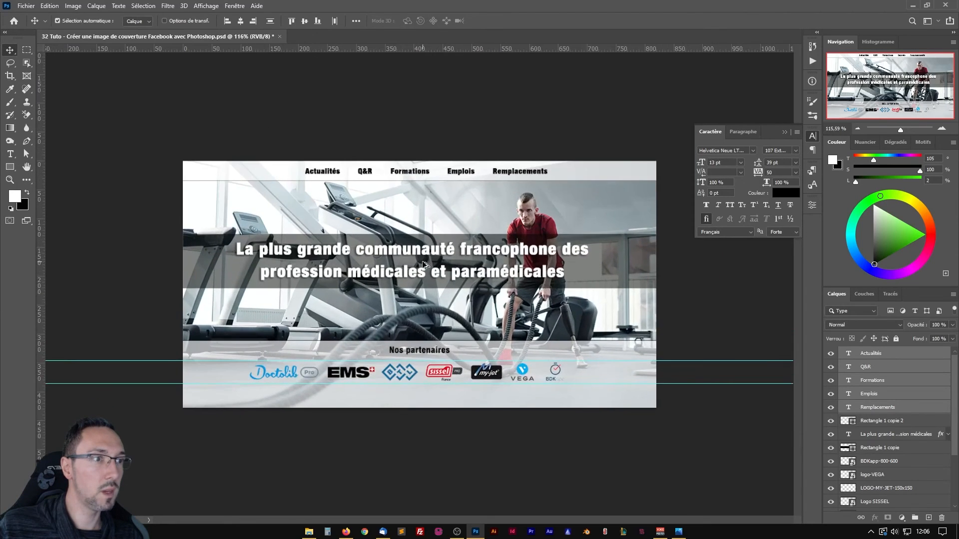
scroll(425, 264, "down", 3)
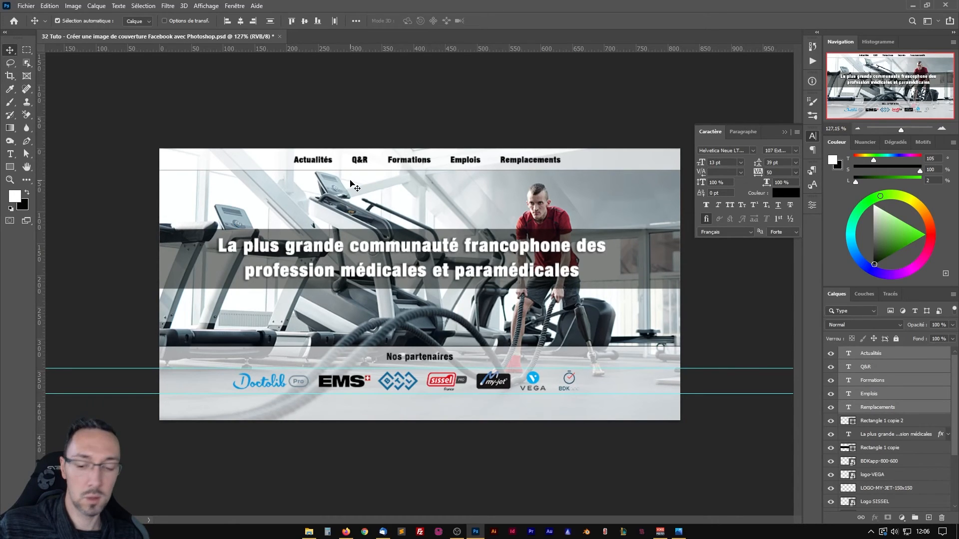
Undo the image resize and fit the full-size banner back in the view.
key("ctrl")
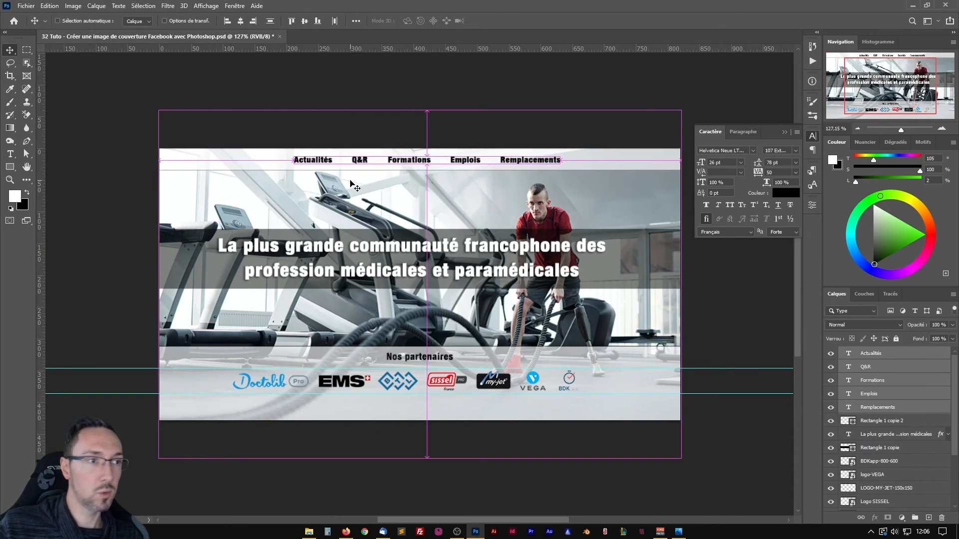
key("ctrl+plus")
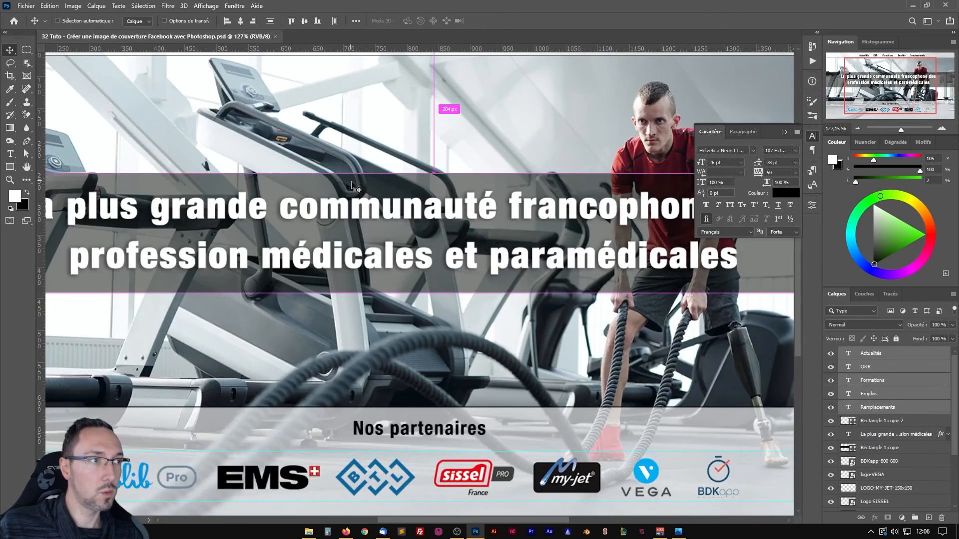
key("ctrl+0")
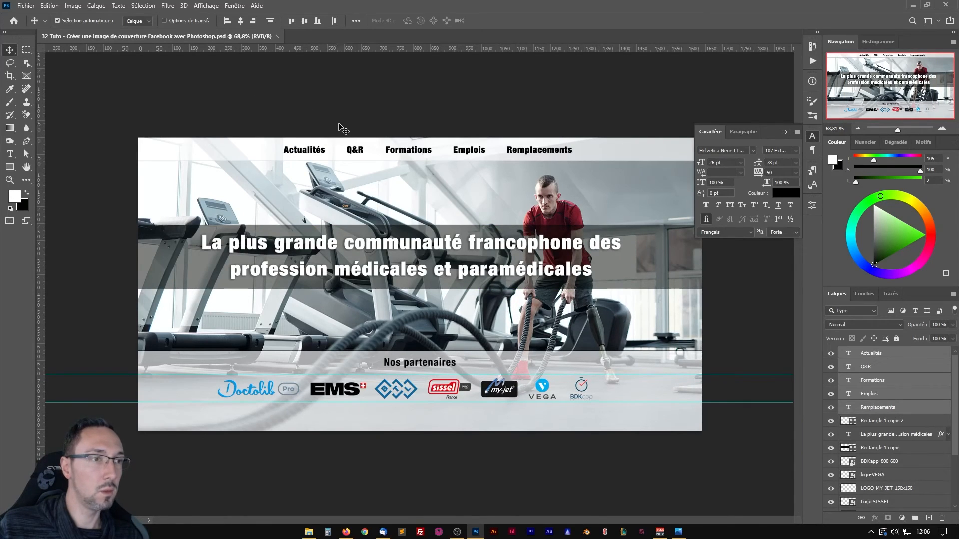
key("ctrl")
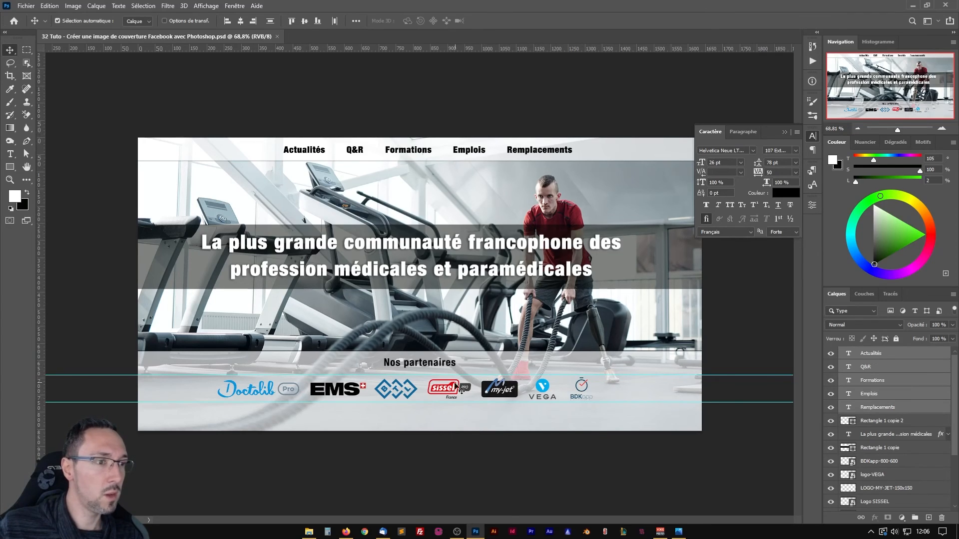
Group the seven partner logo layers with the Nos partenaires text and Rectangle 1, and name the group "Bandeau bas".
scroll(919, 434, "down", 3)
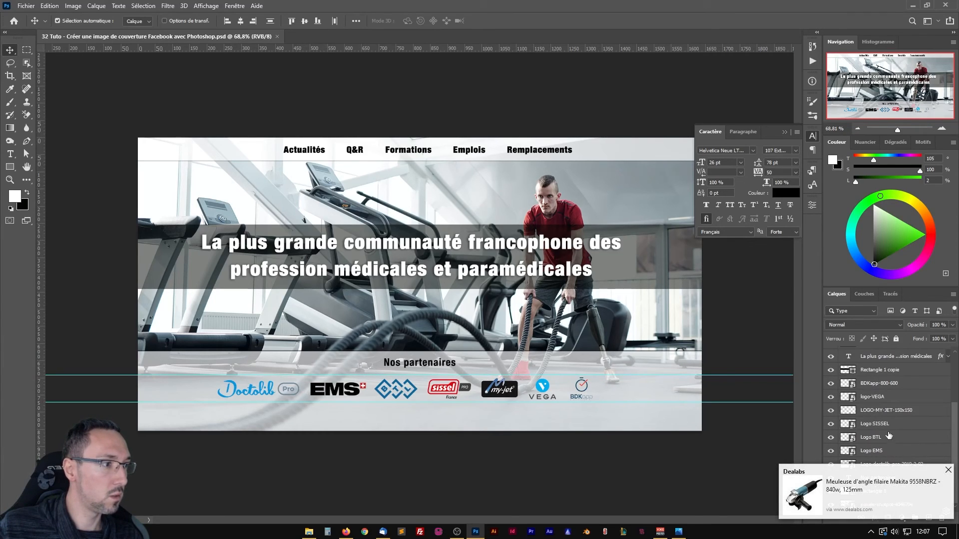
left_click(948, 471)
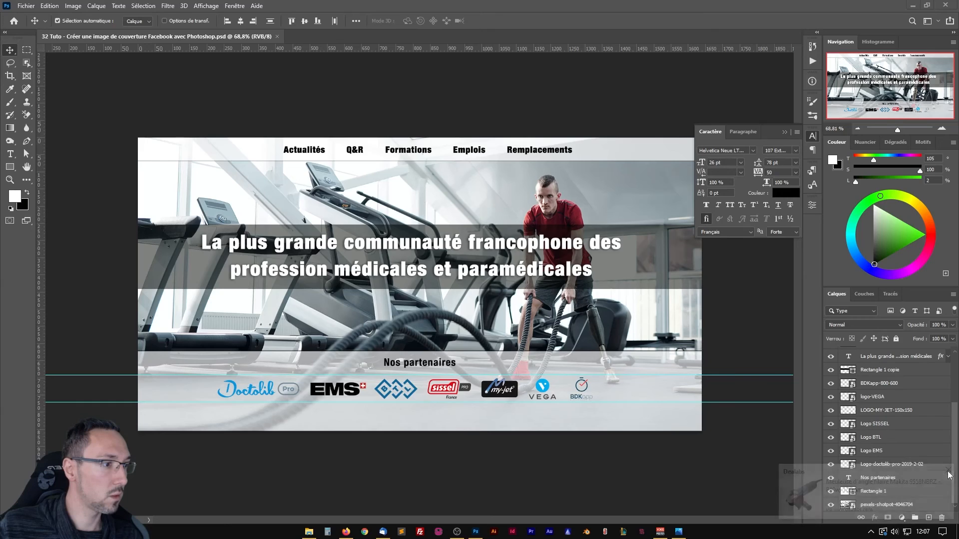
left_click(878, 507)
left_click(888, 493)
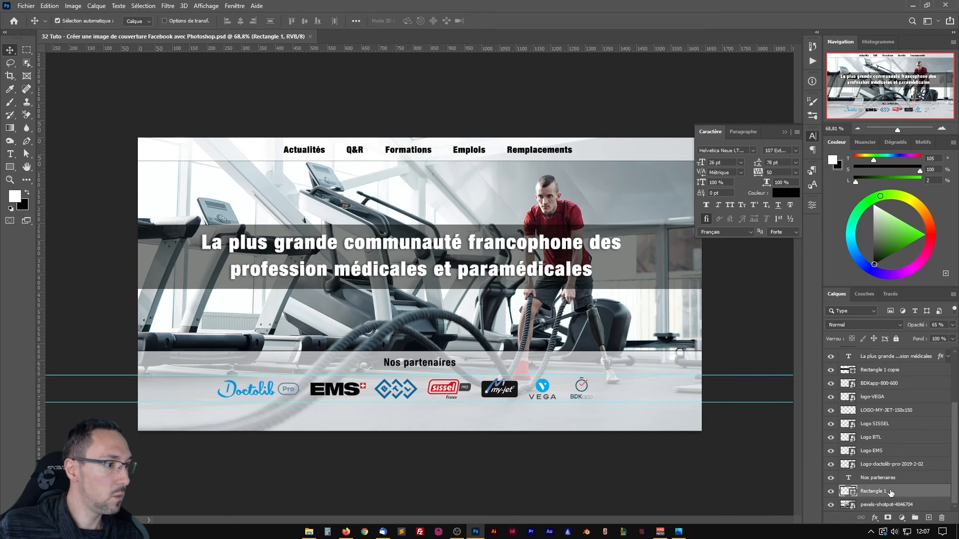
scroll(873, 469, "up", 2)
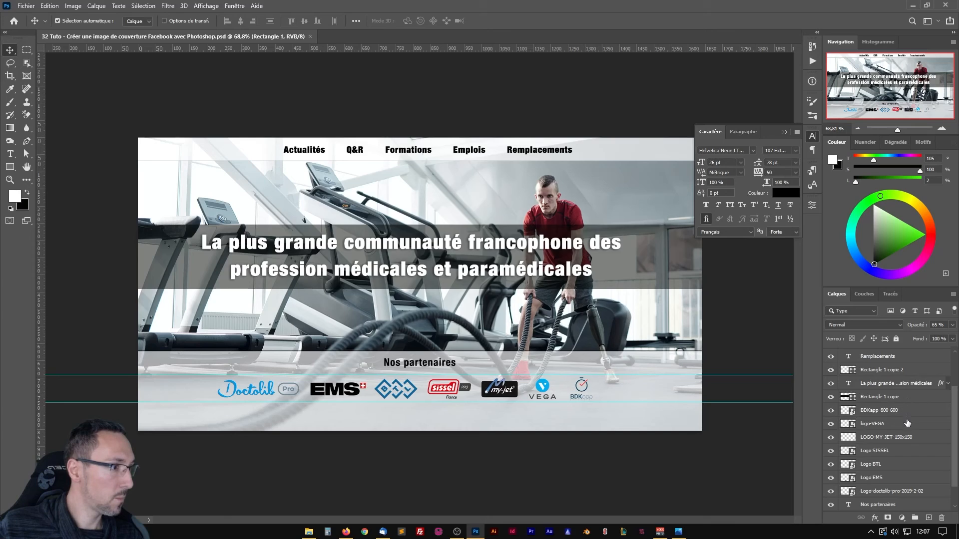
scroll(907, 423, "down", 1)
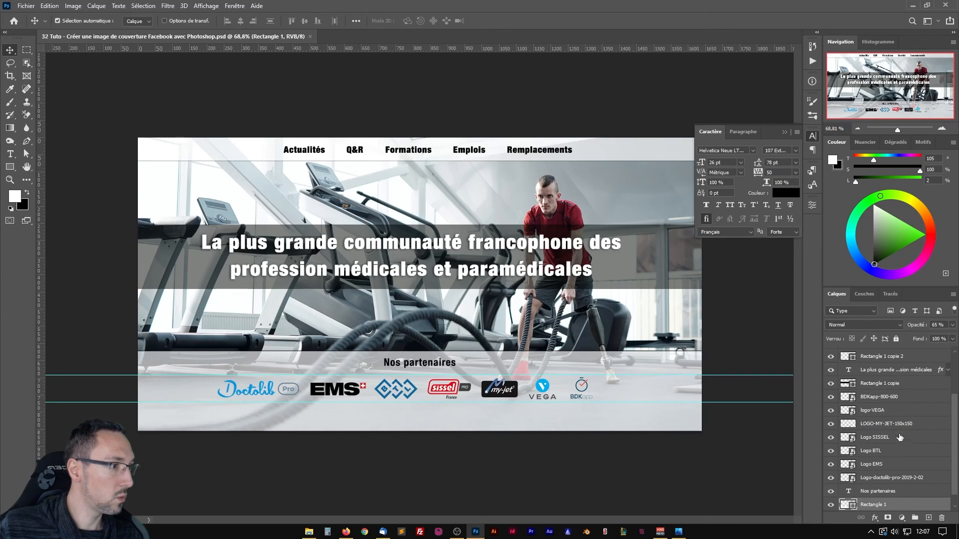
left_click(910, 398, "shift")
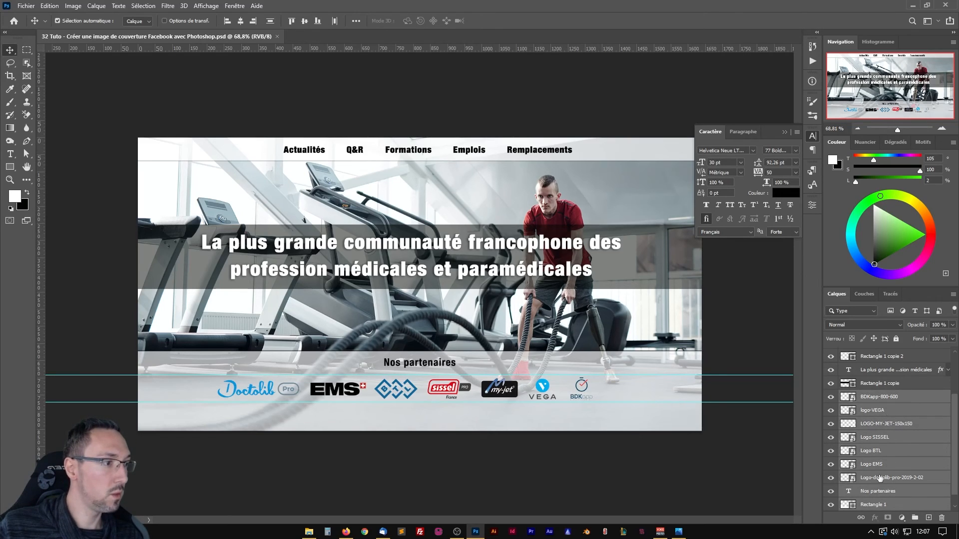
key("ctrl+g")
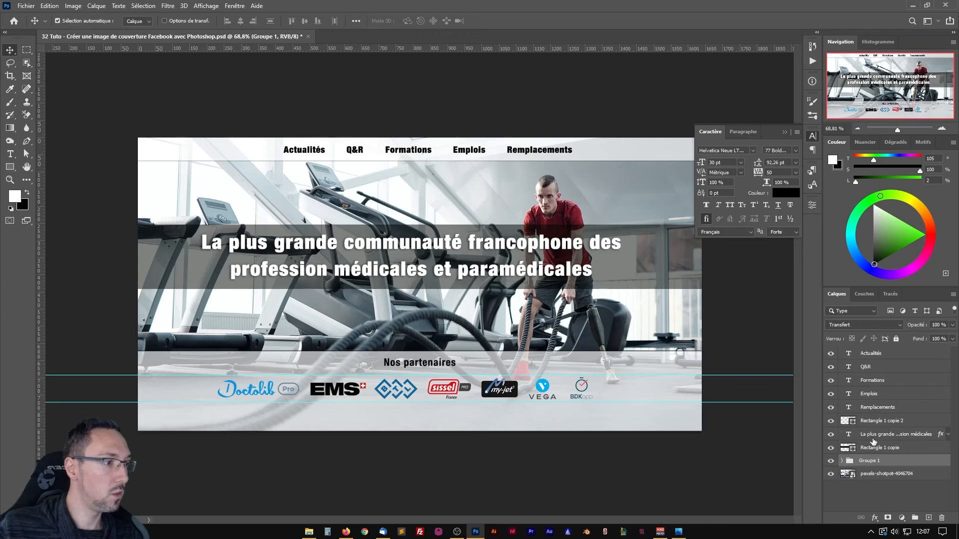
double_click(867, 460)
type("Ba")
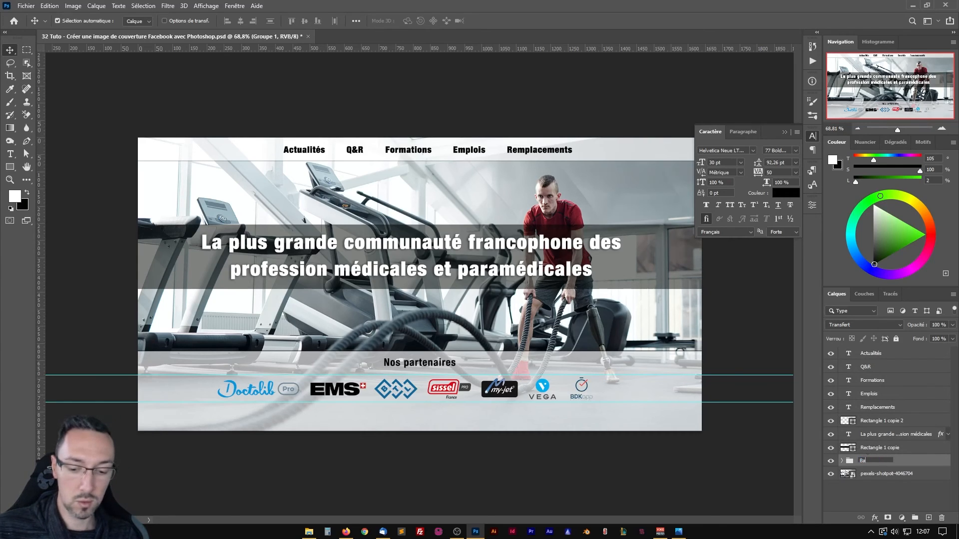
type("ndeau bas")
key("Return")
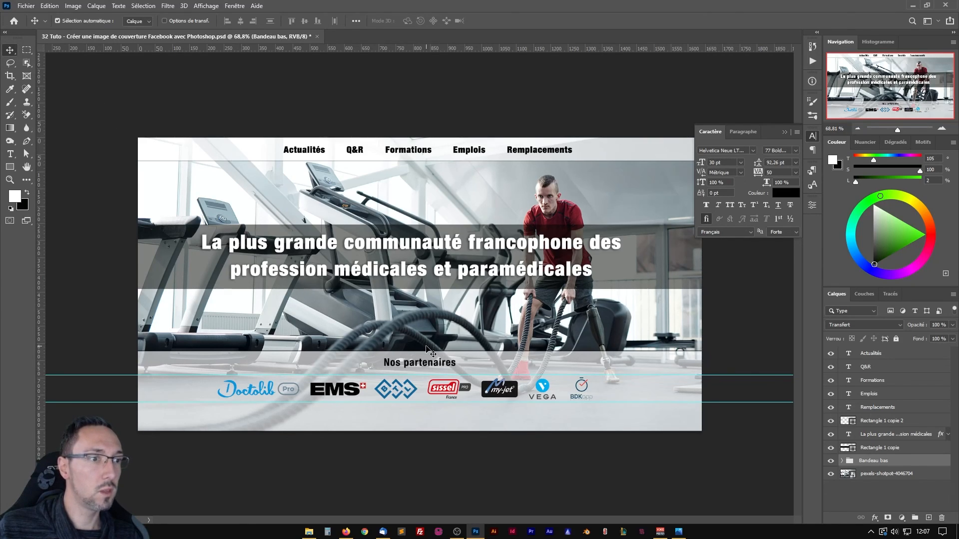
Move the Bandeau bas group straight down by about 31 px.
key("shift+Down")
key("shift+Down")
key("Down")
key("Down")
key("Down")
key("Down")
key("Down")
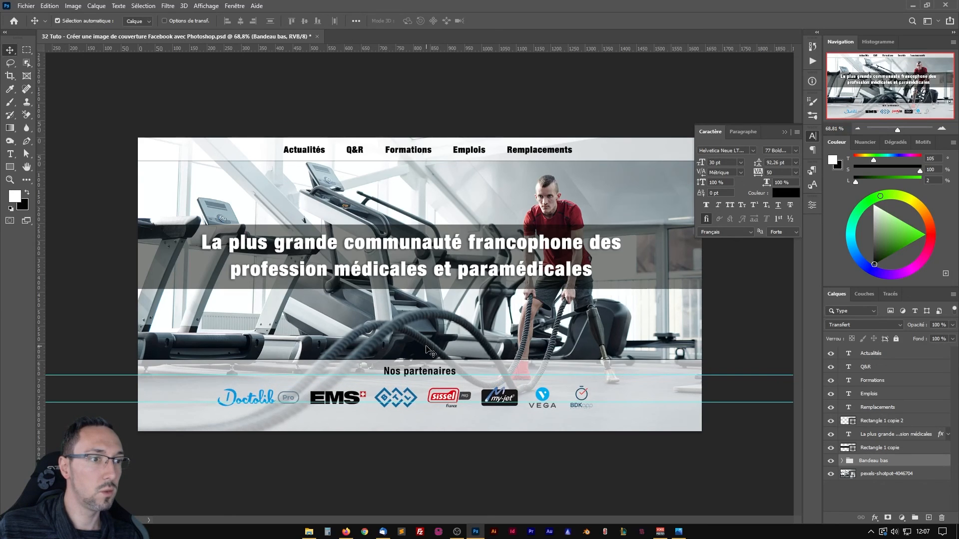
key("shift+Down")
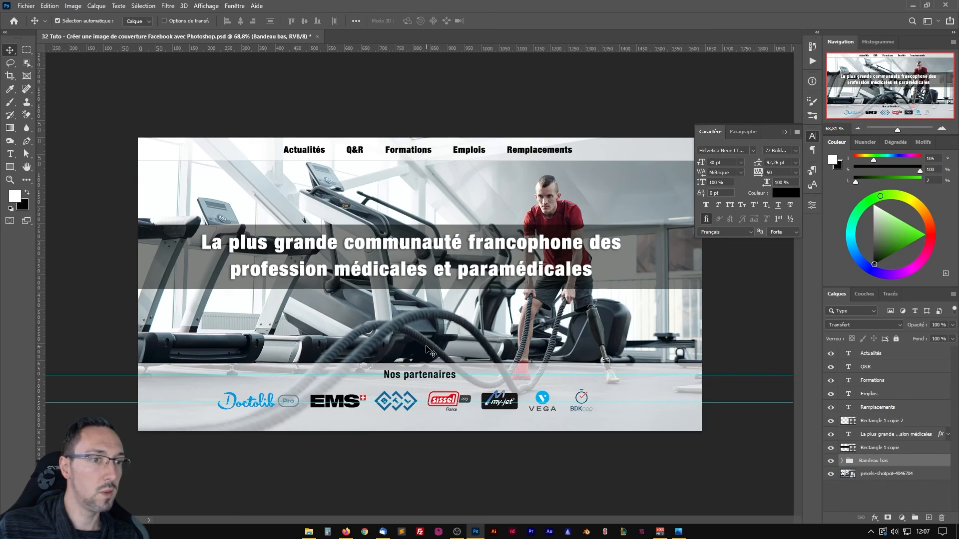
key("Up")
key("Up")
key("Up")
key("Up")
key("Down")
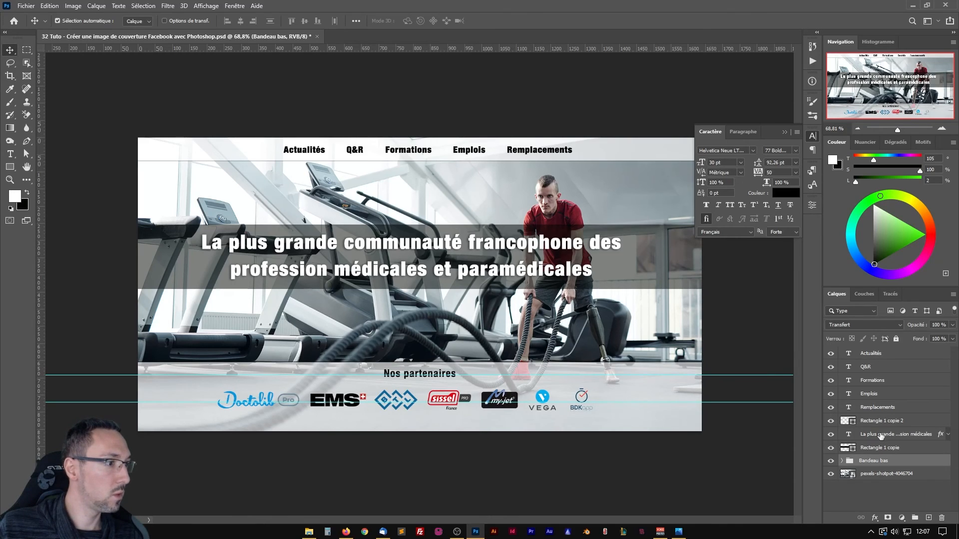
Group the headline text with its dark background rectangle, Rectangle 1 copie, and name the group "Message centre".
left_click(909, 451)
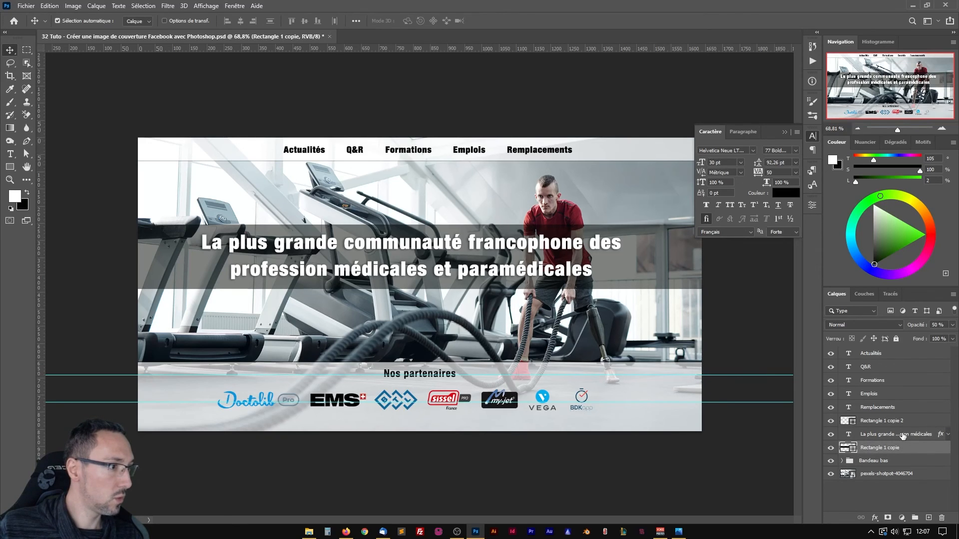
left_click(904, 436, "ctrl")
key("ctrl+g")
double_click(872, 433)
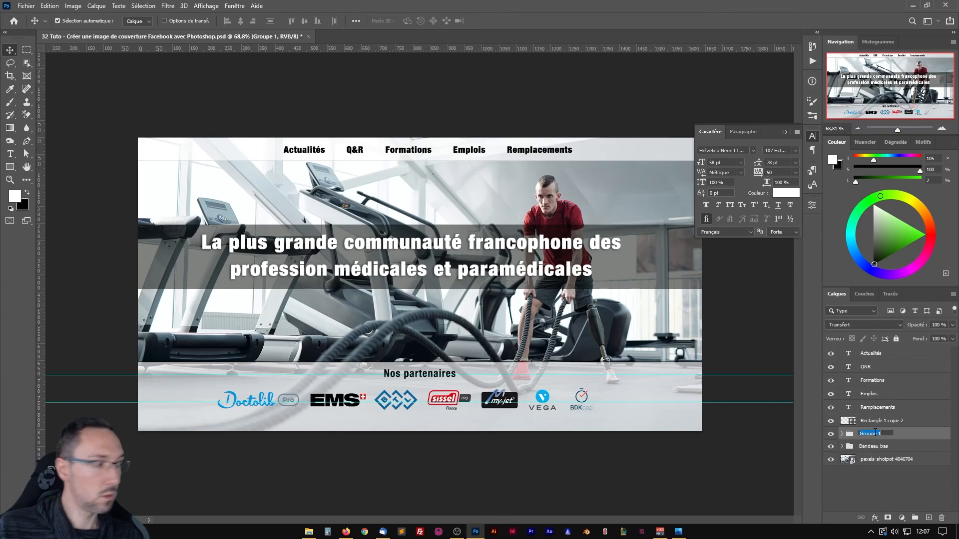
type("Message cen")
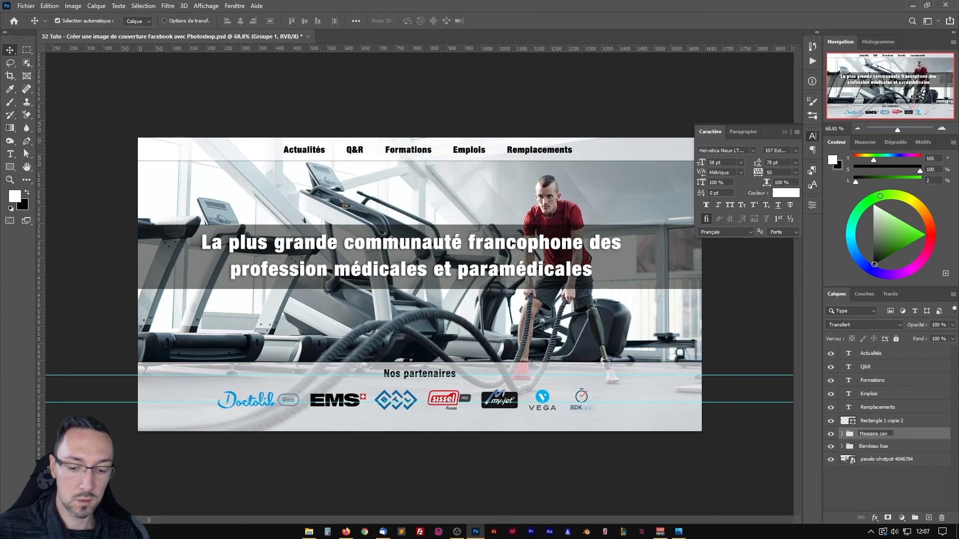
type("tre")
key("Return")
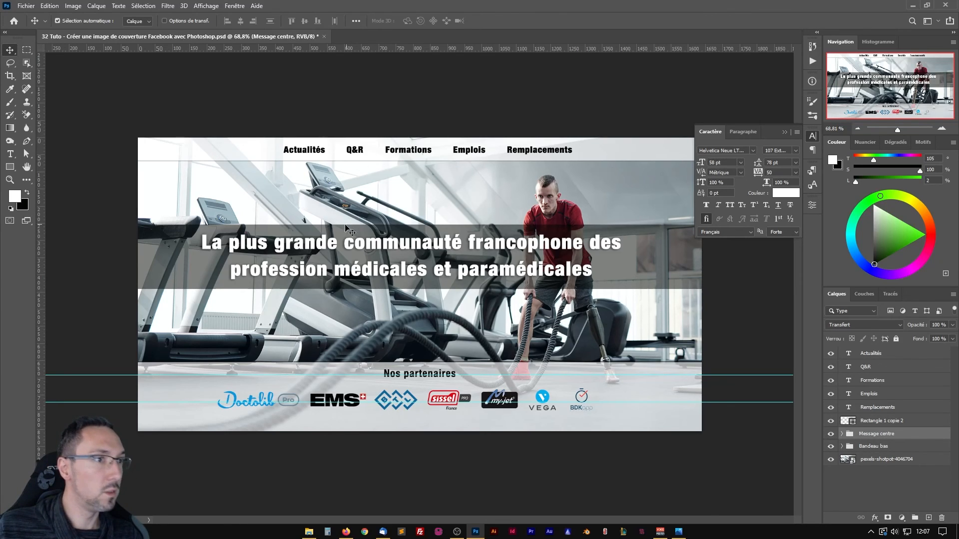
Move the Message centre group straight down by about 20 px and save the document.
key("shift+Down")
key("shift+Down")
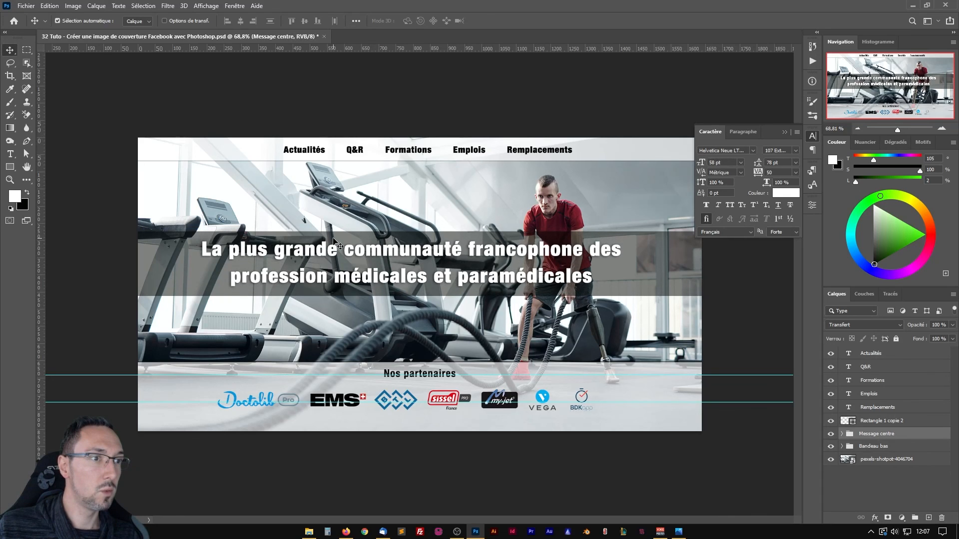
key("shift+Down")
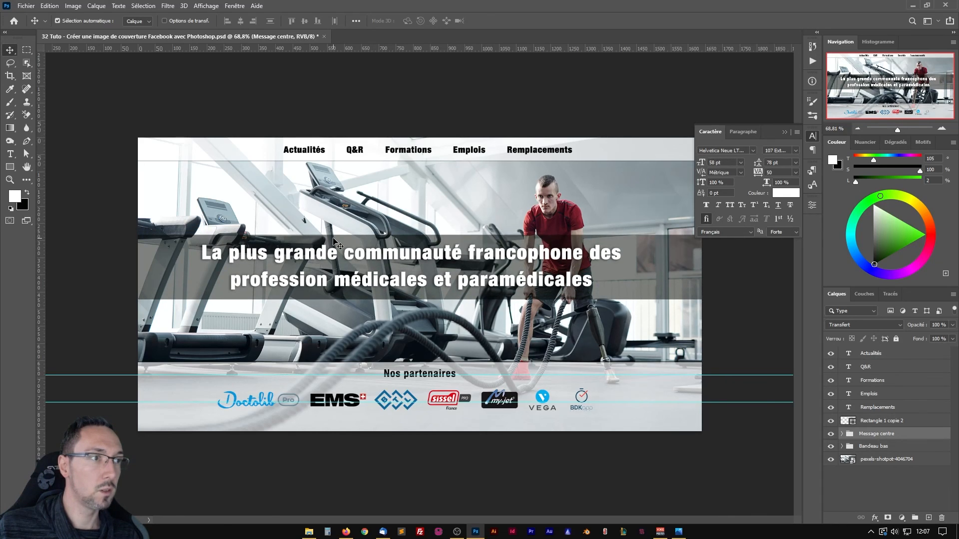
key("shift+Up")
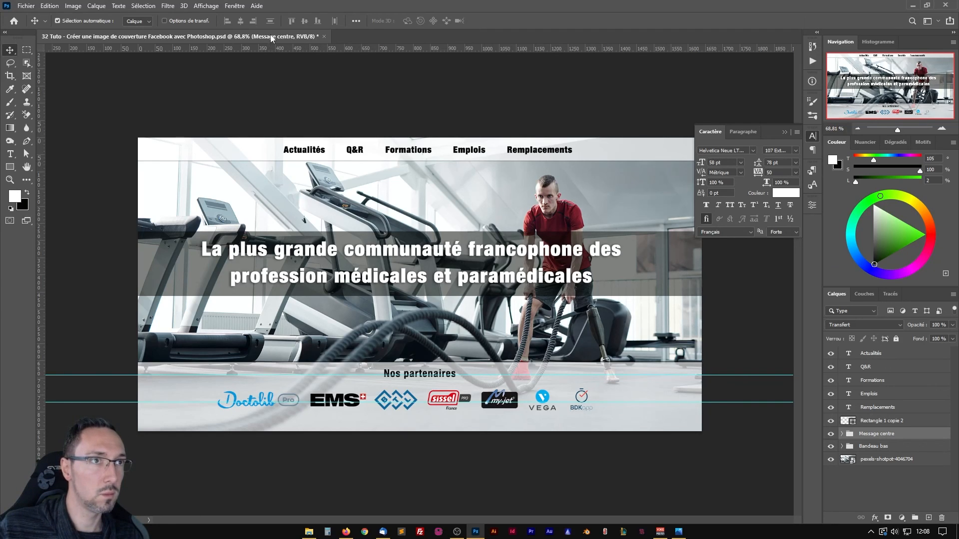
key("ctrl")
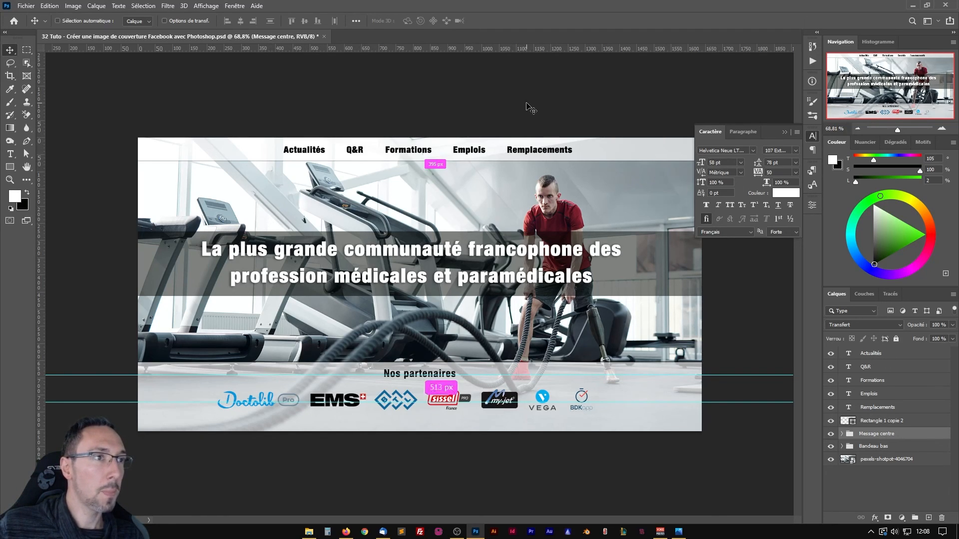
key("ctrl+s")
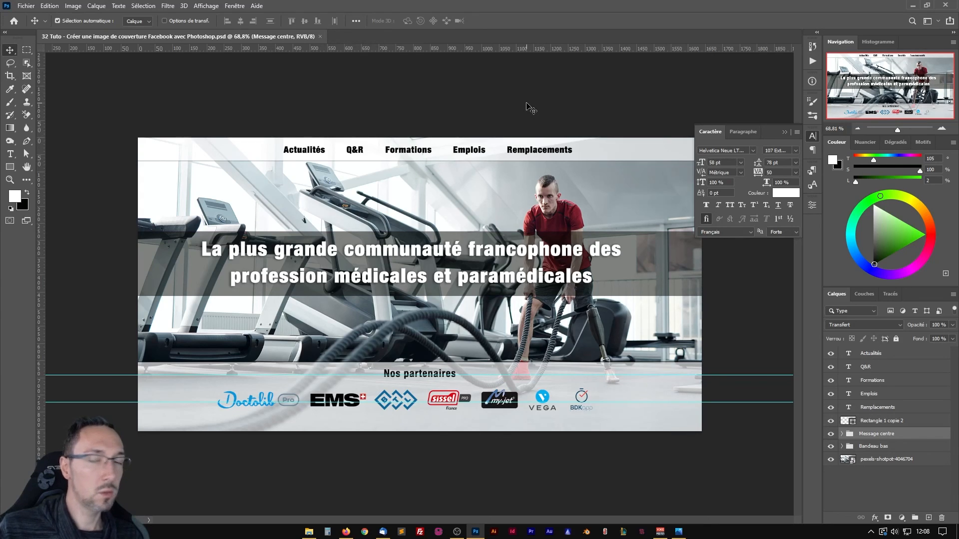